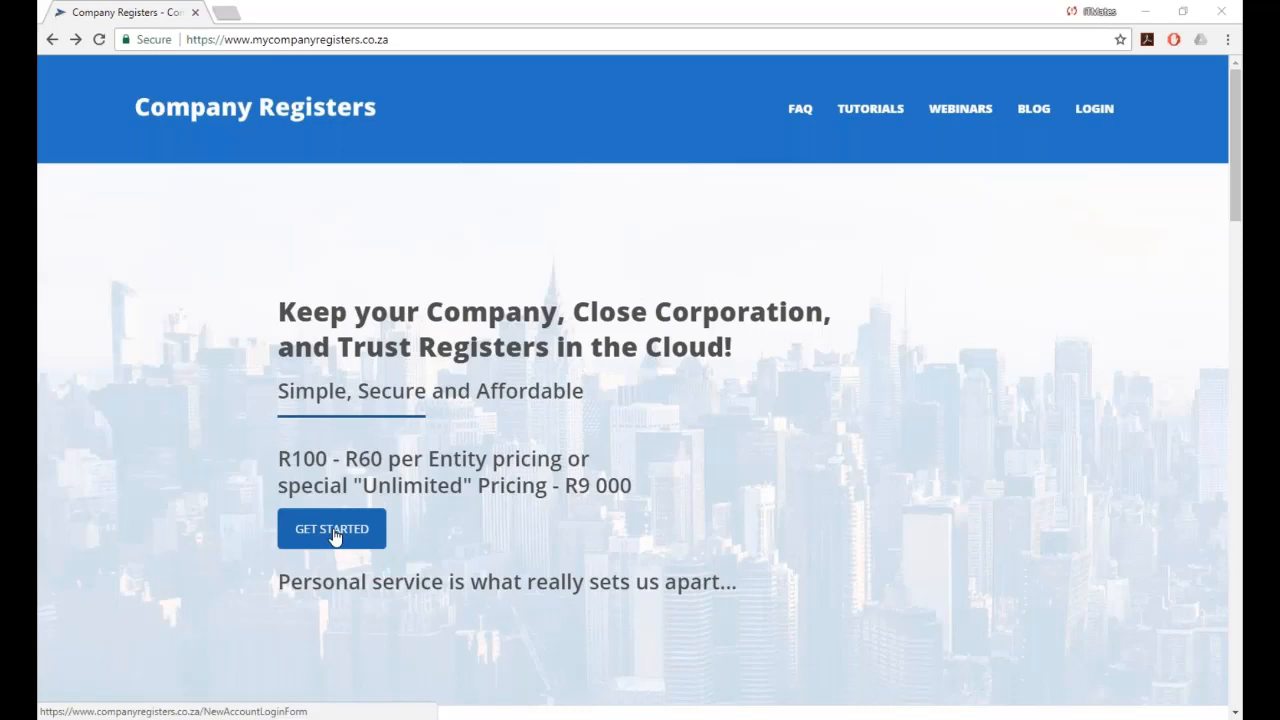
# Scroll past the hero banner to the 'Access your registers at the click of a button!' section.
pyautogui.scroll(-6, 333, 537)
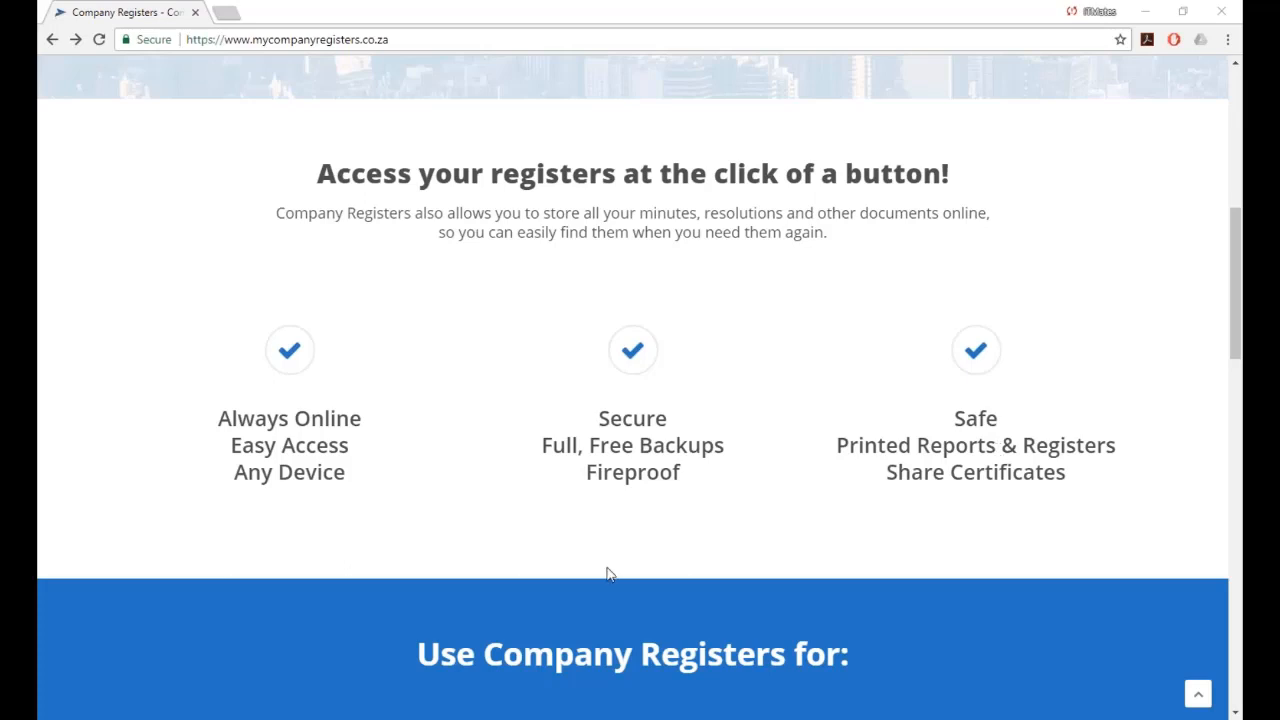
# Scroll further to the 'Use Company Registers for:' list and the R60 - R100 per entity pricing.
pyautogui.scroll(-5, 608, 573)
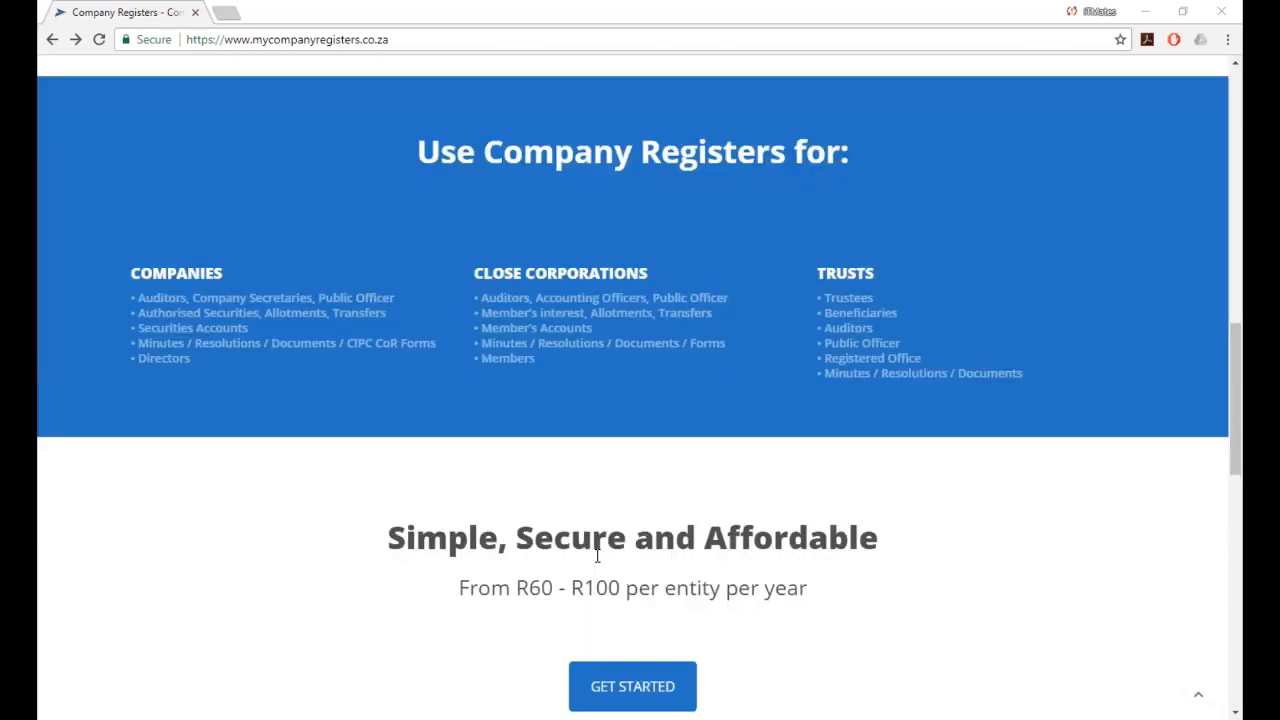
pyautogui.scroll(-1, 355, 518)
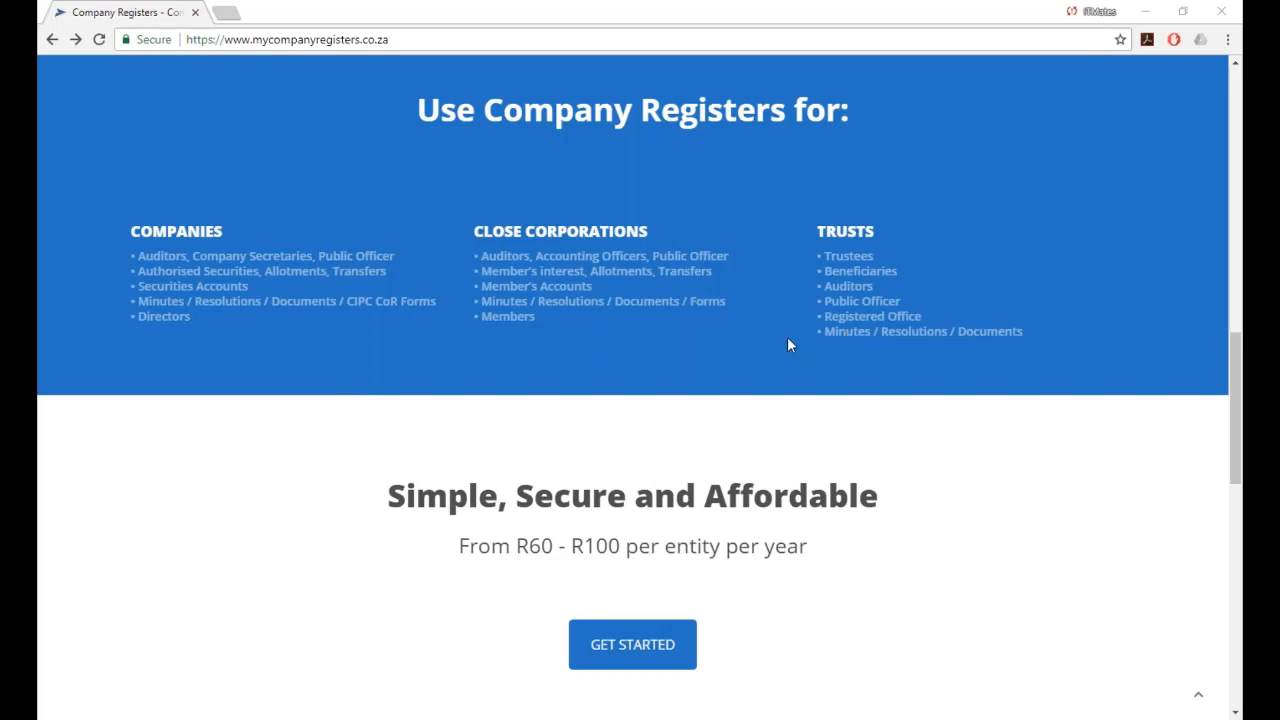
pyautogui.scroll(-2, 788, 340)
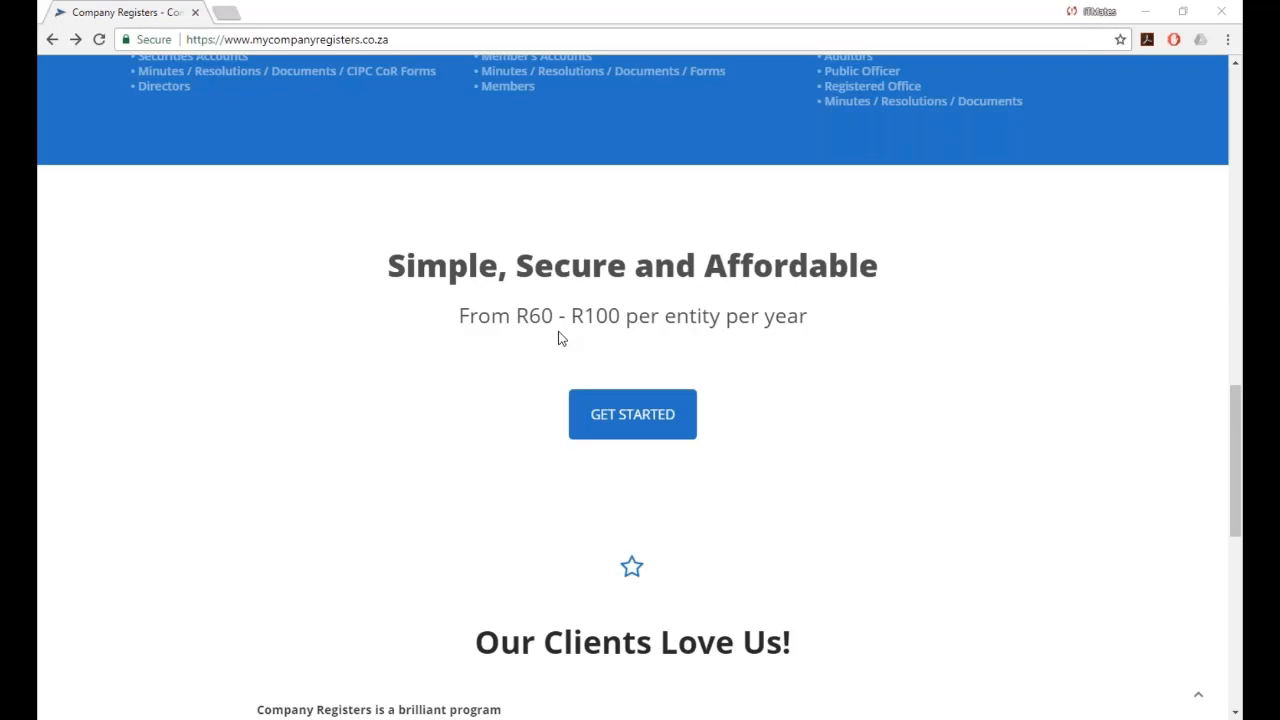
pyautogui.scroll(-2, 460, 470)
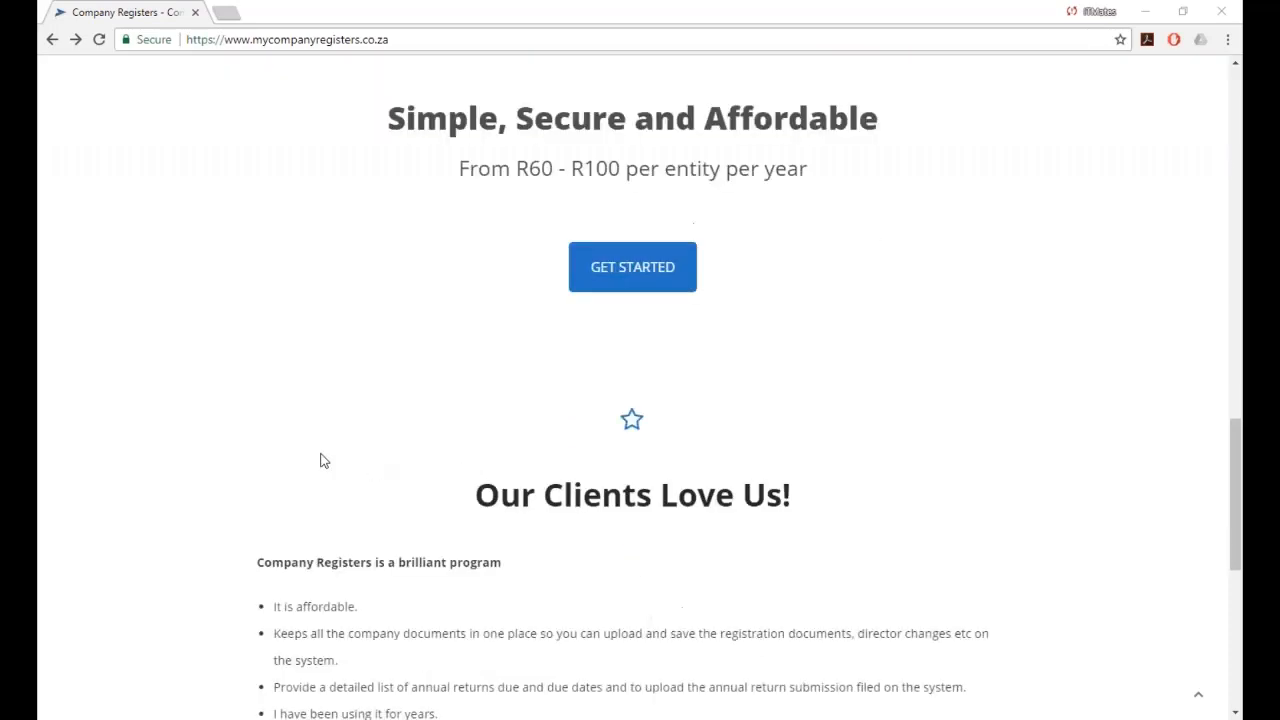
pyautogui.scroll(-3, 320, 460)
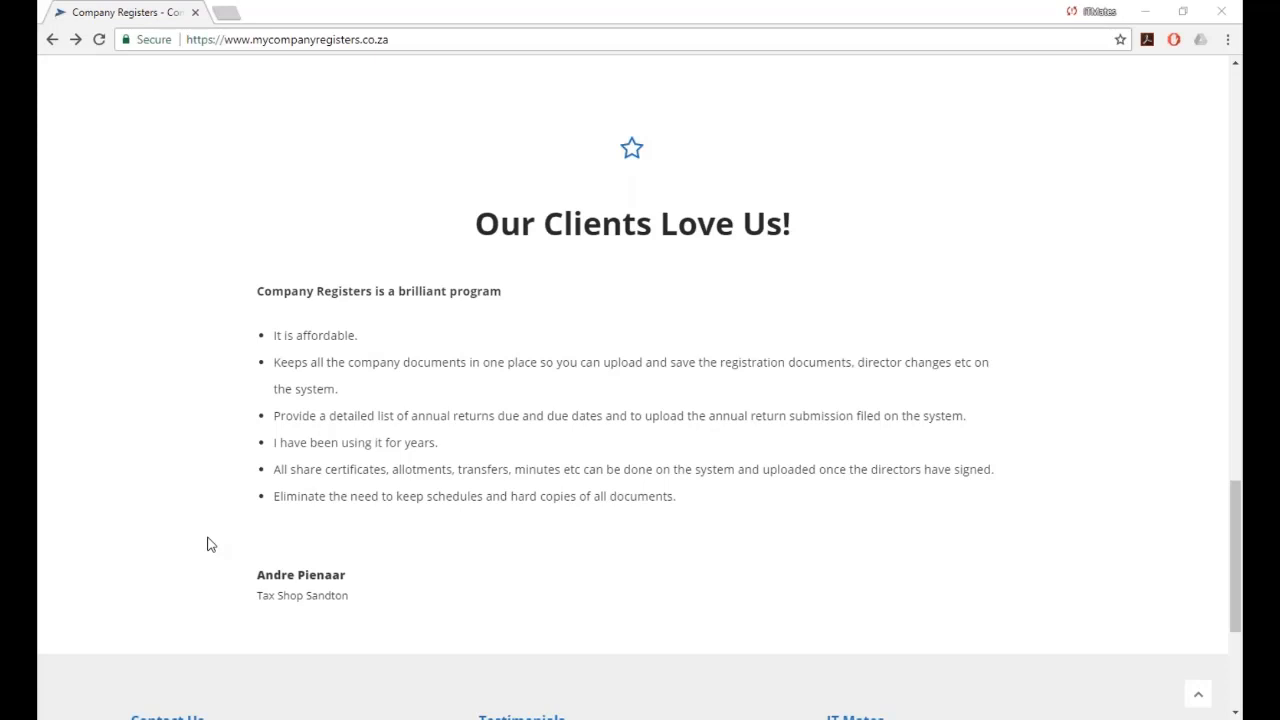
pyautogui.scroll(-3, 210, 544)
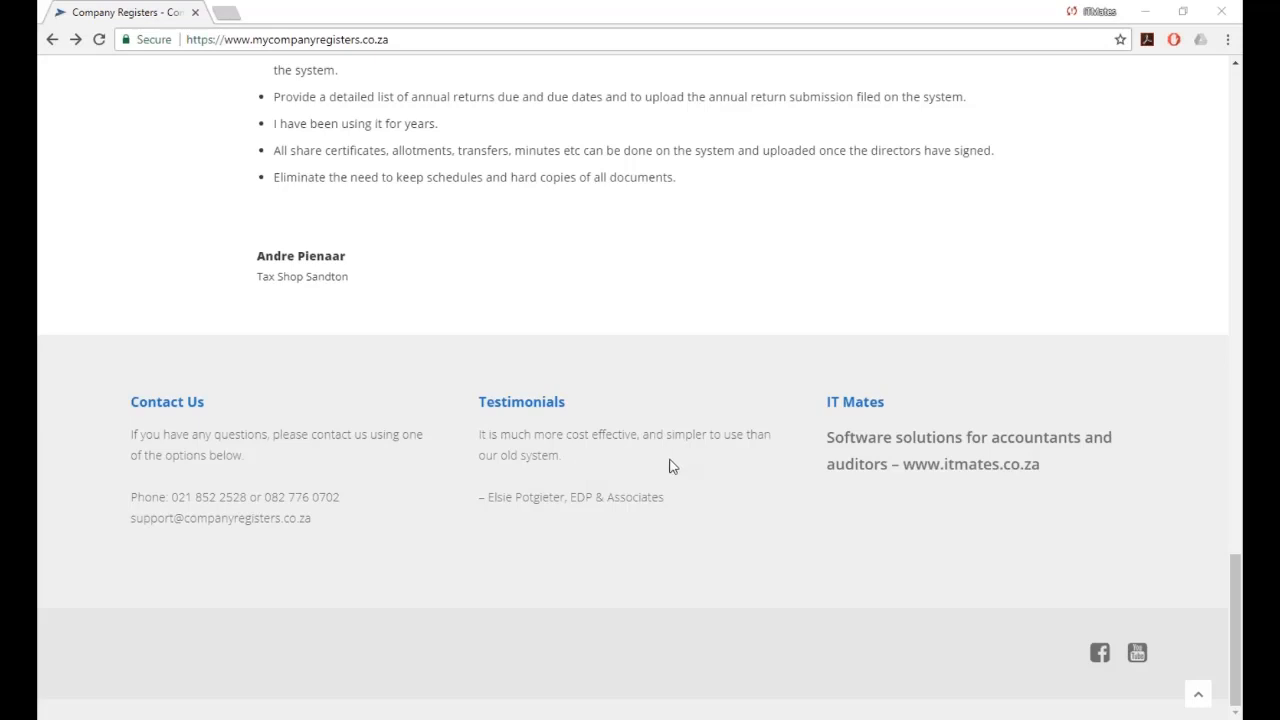
pyautogui.scroll(10, 390, 410)
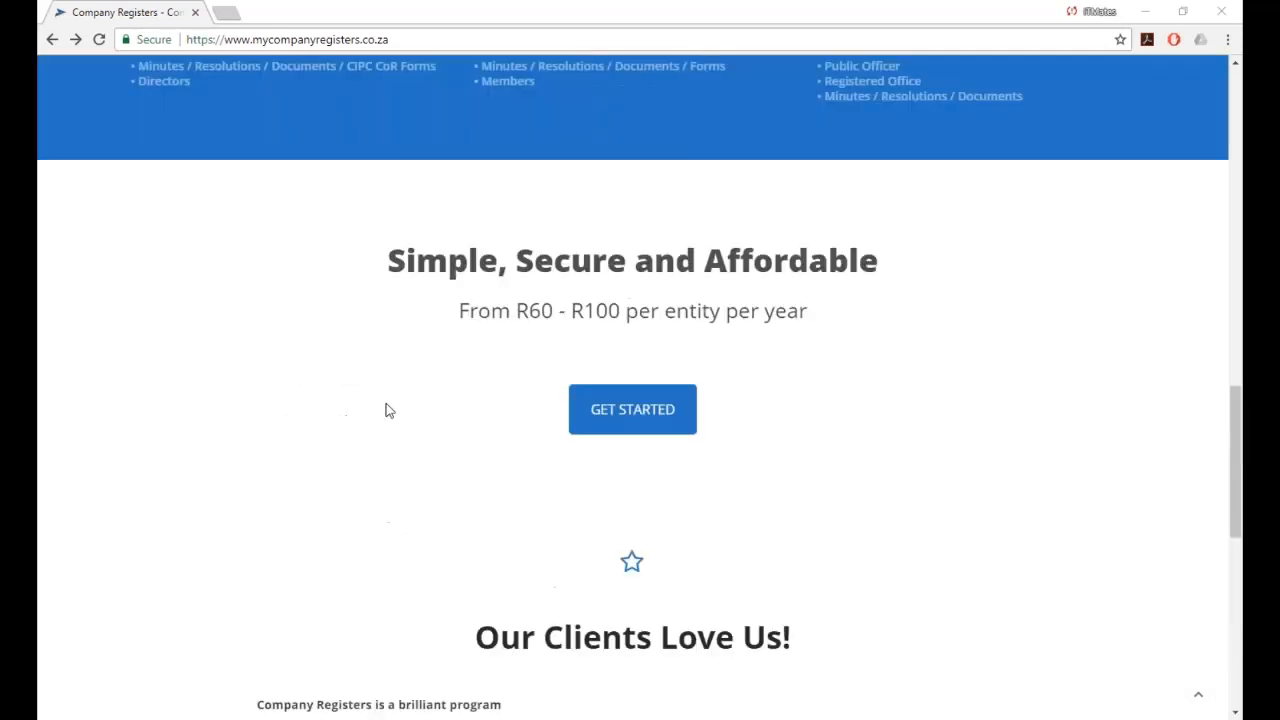
pyautogui.scroll(5, 388, 410)
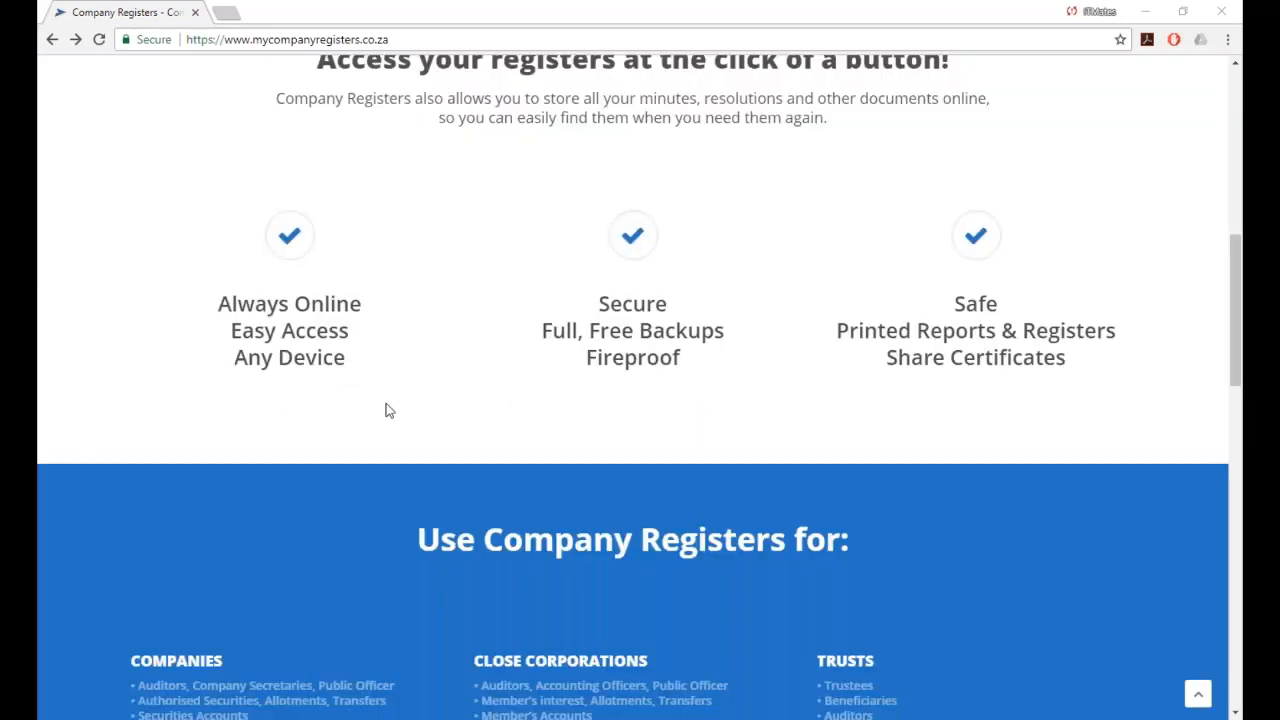
pyautogui.scroll(5, 388, 410)
pyautogui.scroll(3, 386, 405)
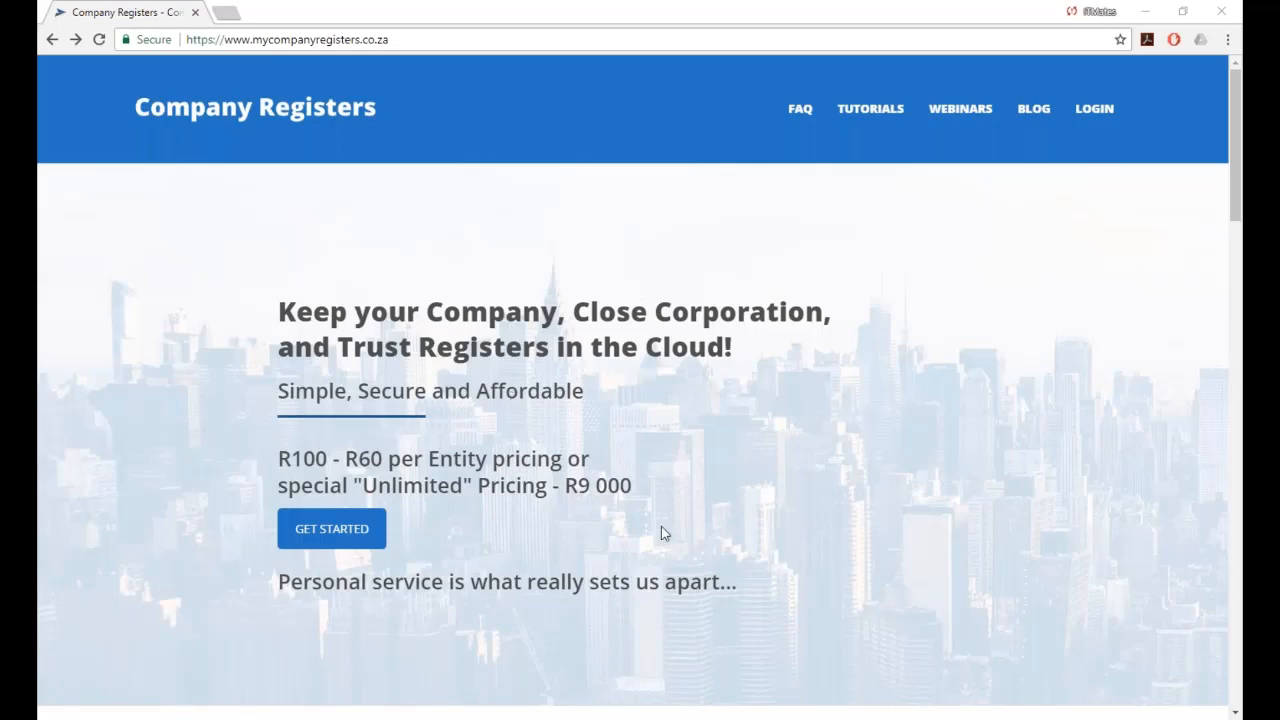
# Open the LOGIN page and sign in with the pre-filled login and password.
pyautogui.click(1094, 110)
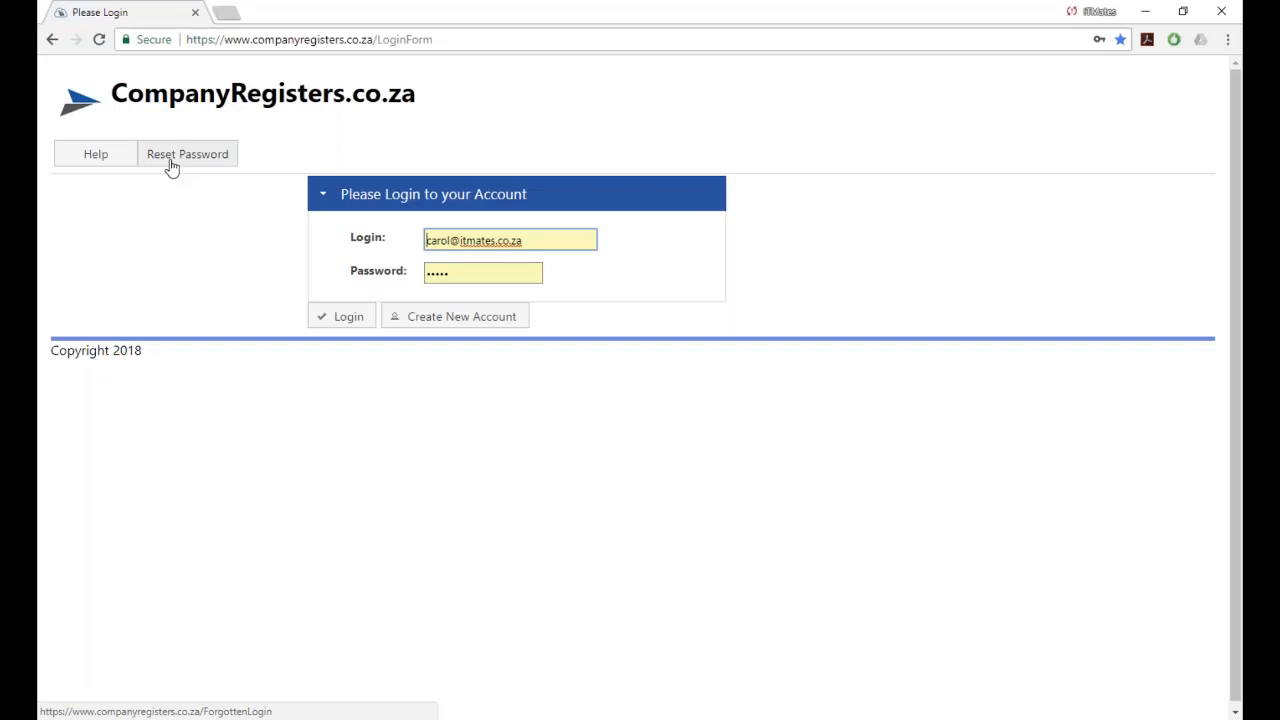
pyautogui.click(347, 320)
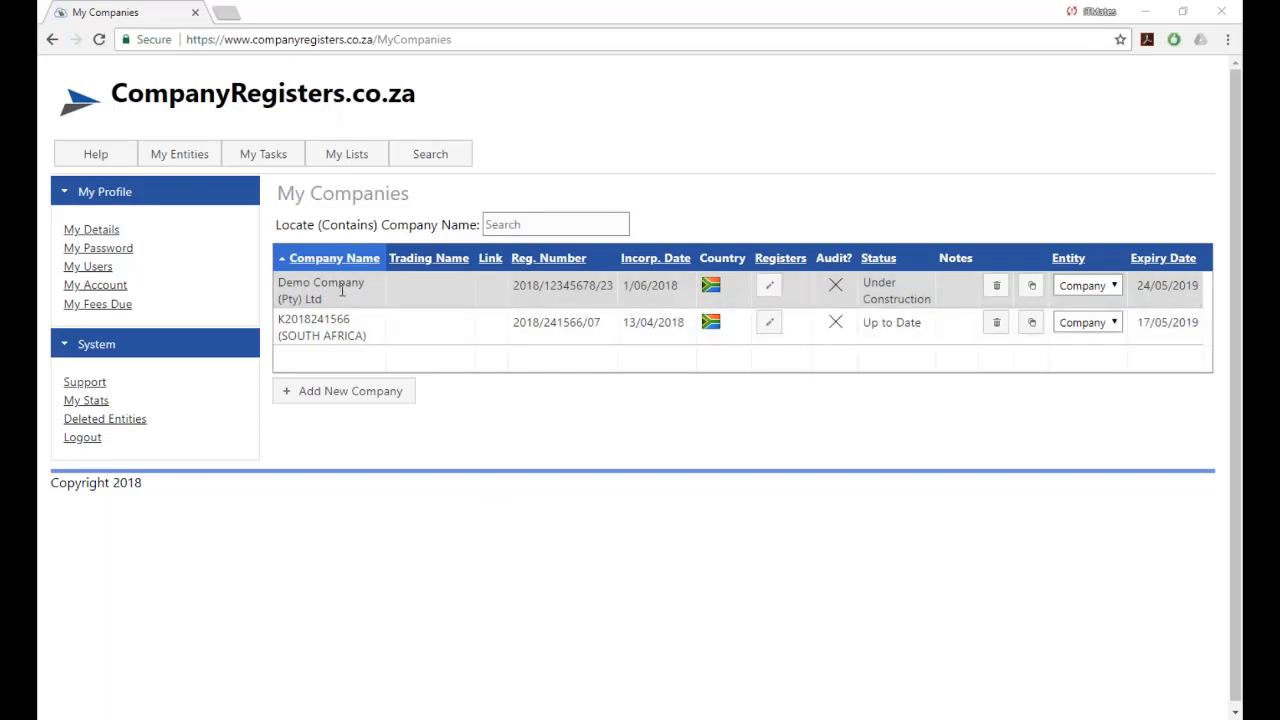
# Look through My CCs and My Trusts, then return to the My Companies list.
pyautogui.moveTo(189, 160)
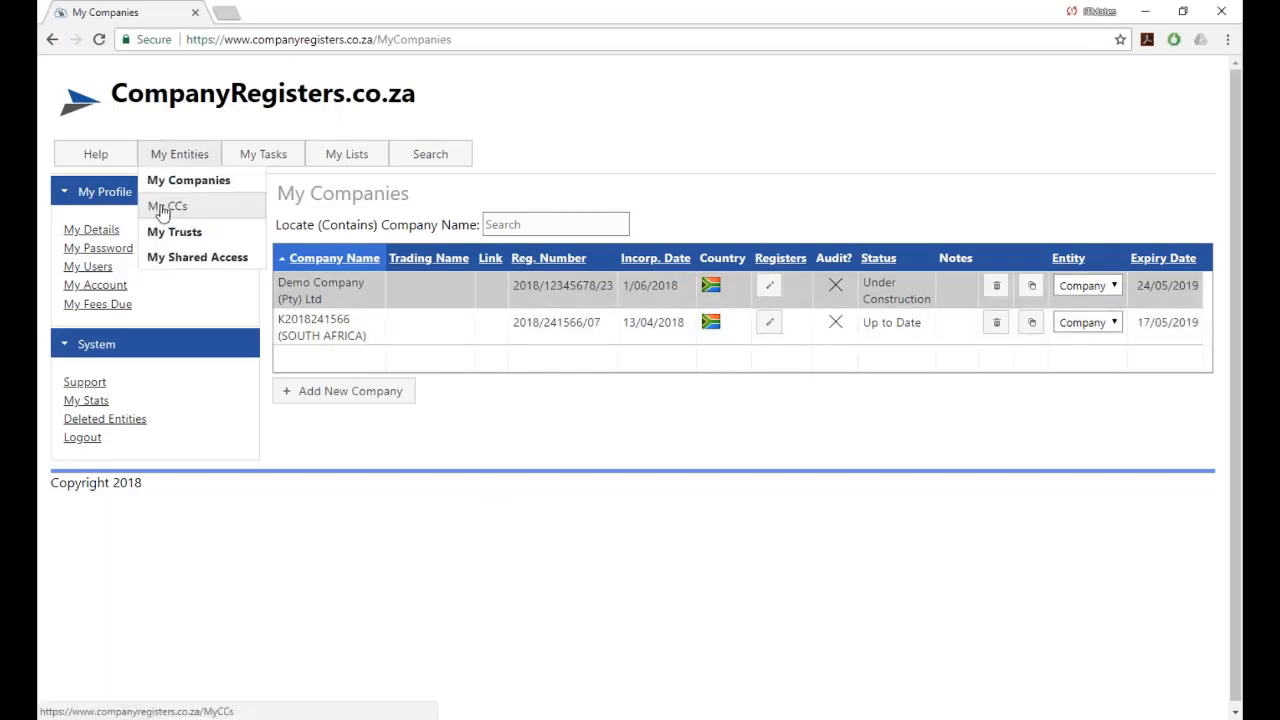
pyautogui.click(164, 210)
pyautogui.click(180, 158)
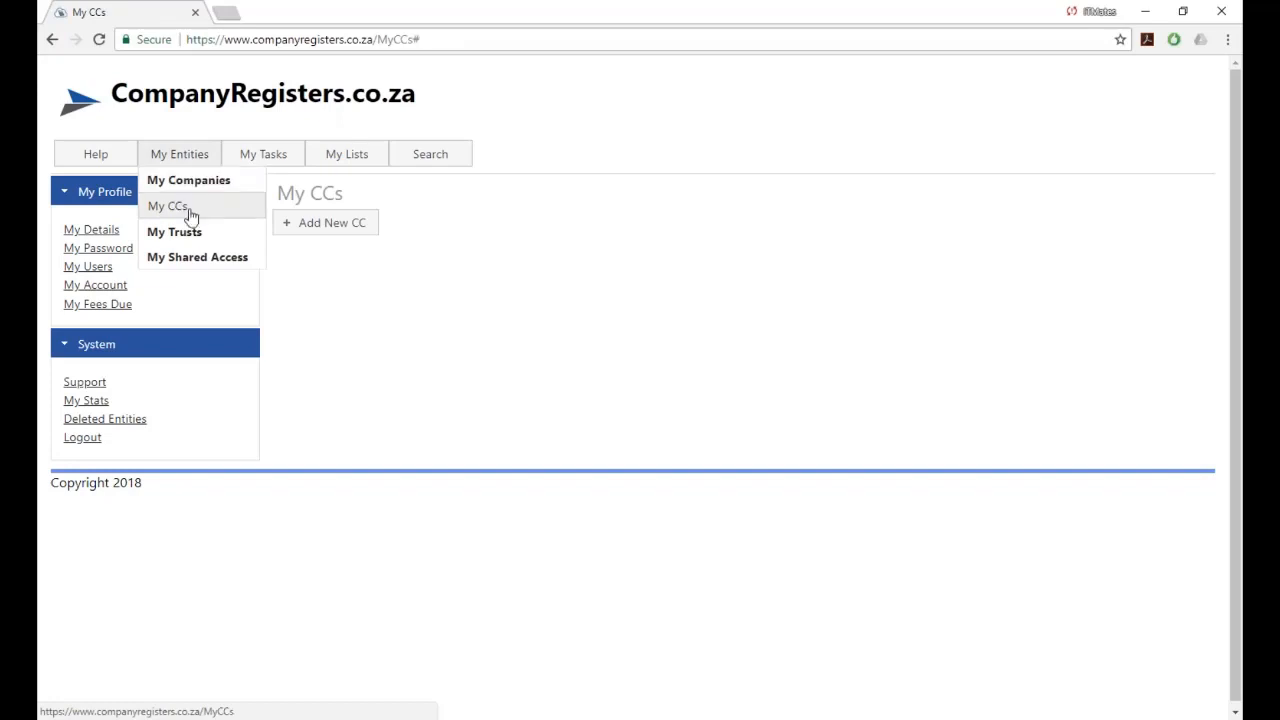
pyautogui.click(189, 236)
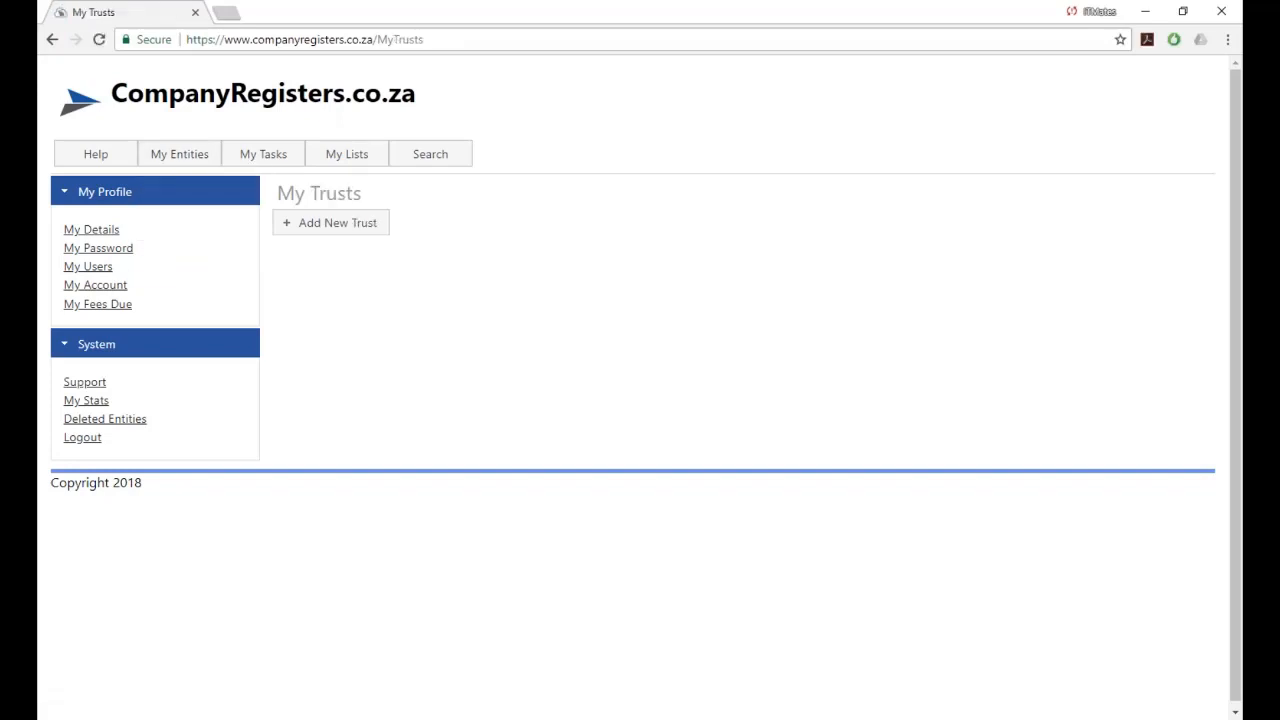
pyautogui.click(175, 183)
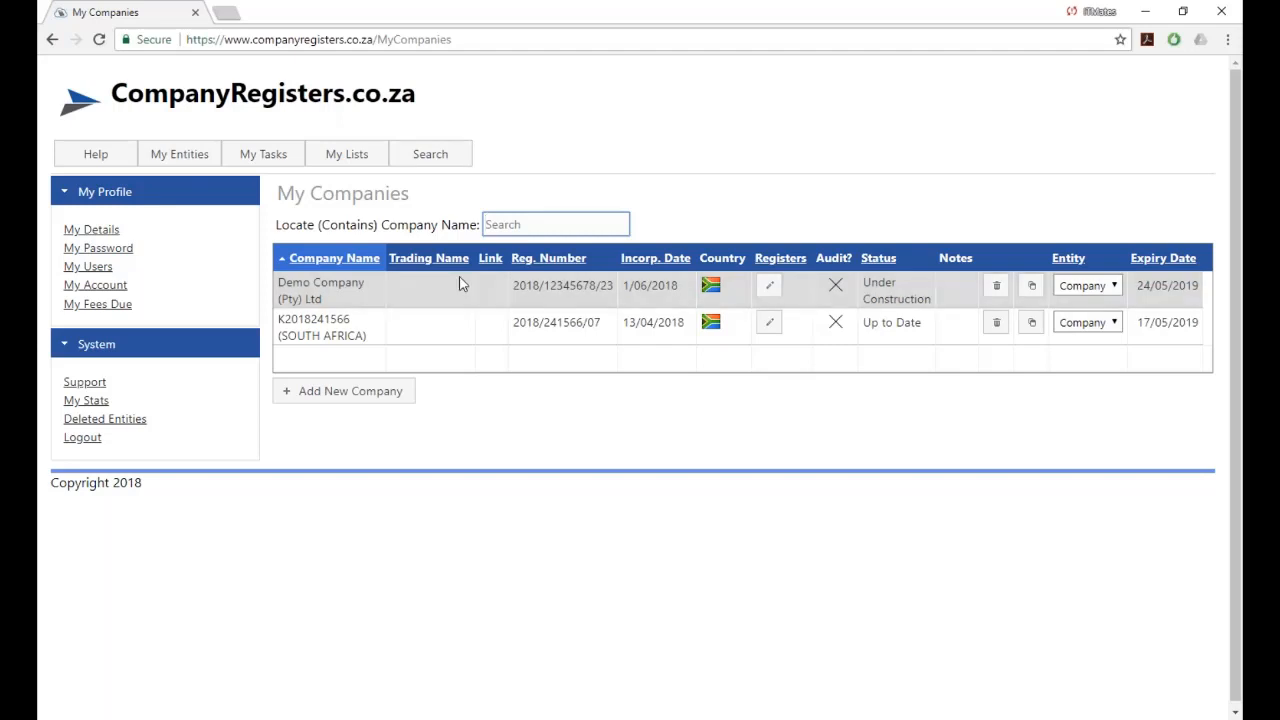
pyautogui.click(97, 270)
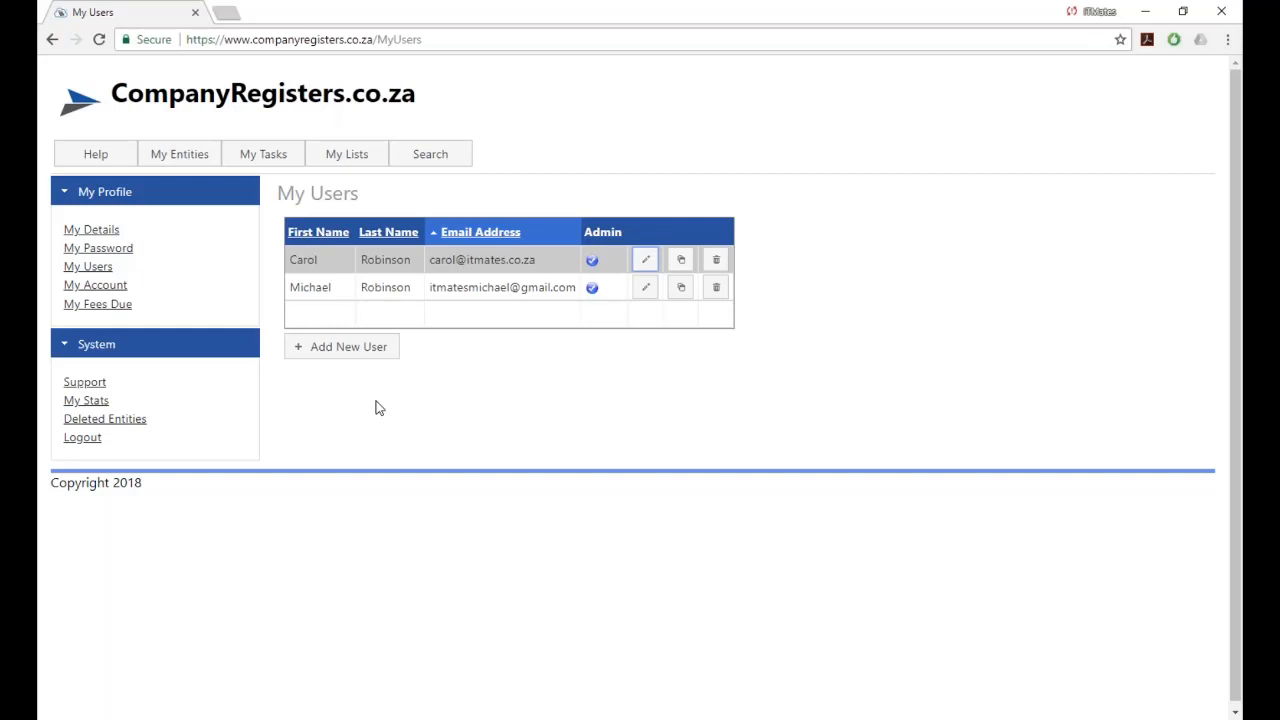
pyautogui.moveTo(160, 156)
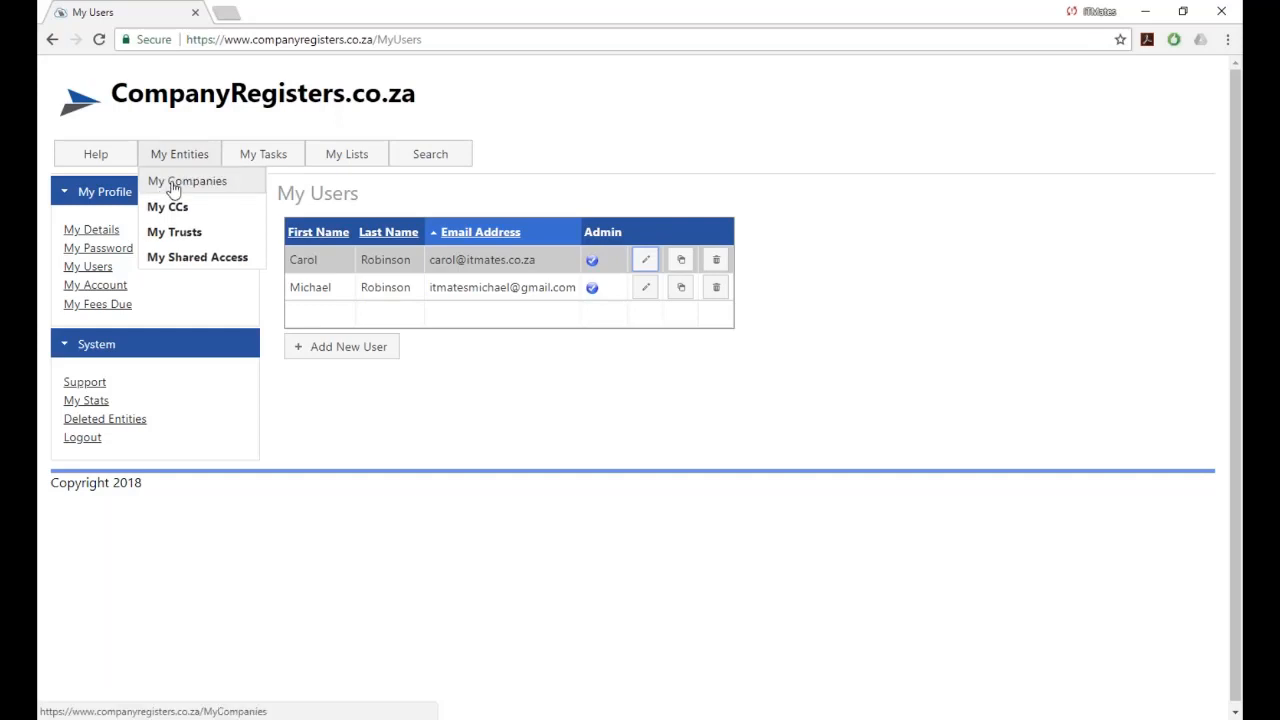
pyautogui.click(172, 188)
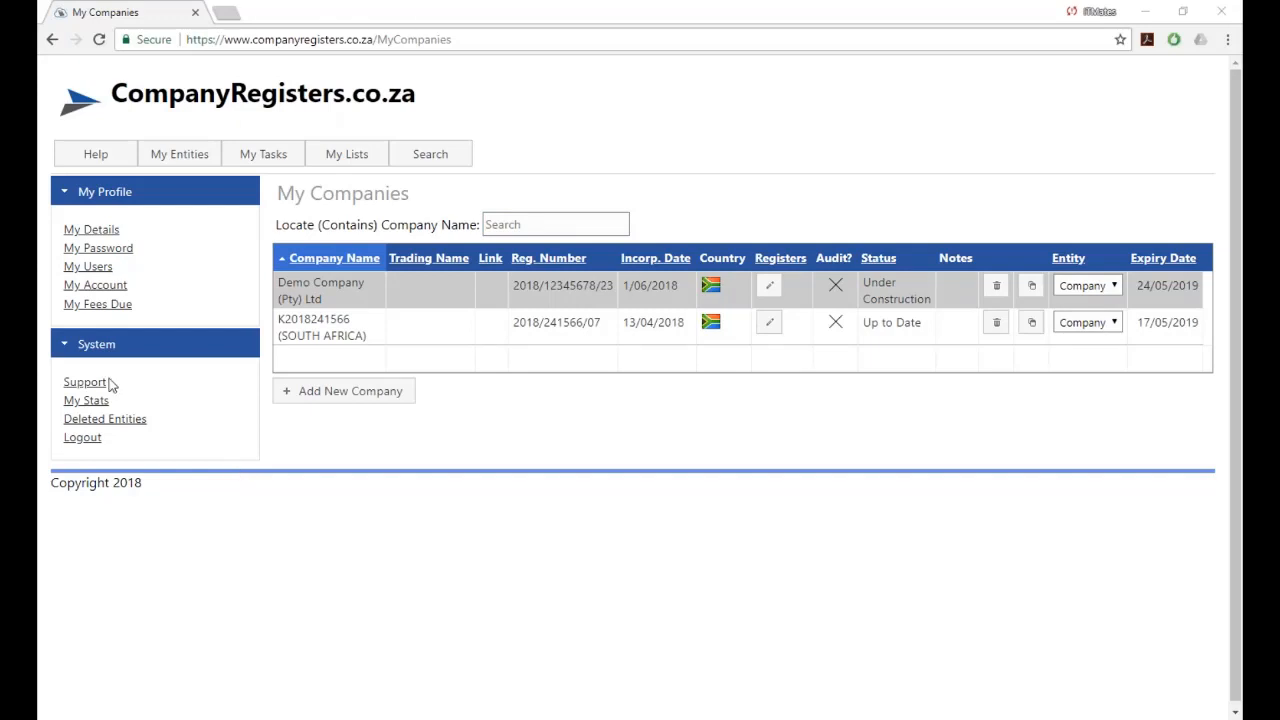
# Open the Annual Returns overview and move through the months to June 2018 to find Demo Company.
pyautogui.moveTo(288, 154)
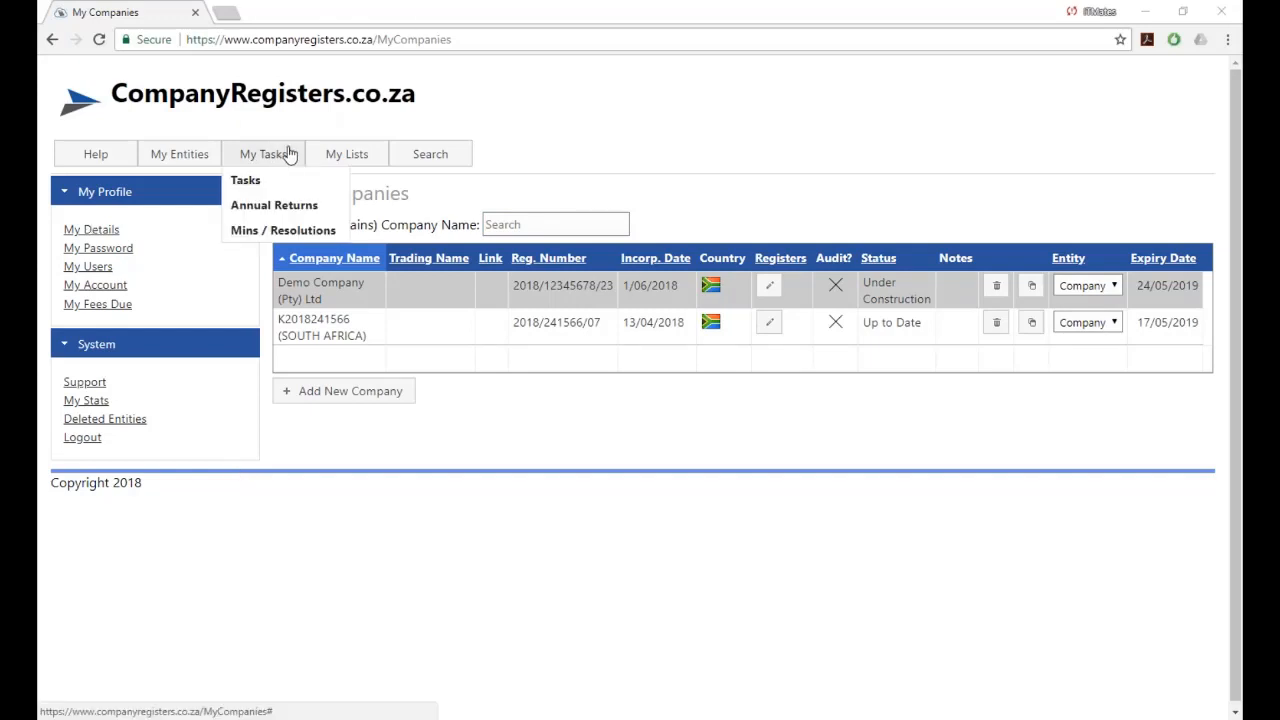
pyautogui.click(271, 207)
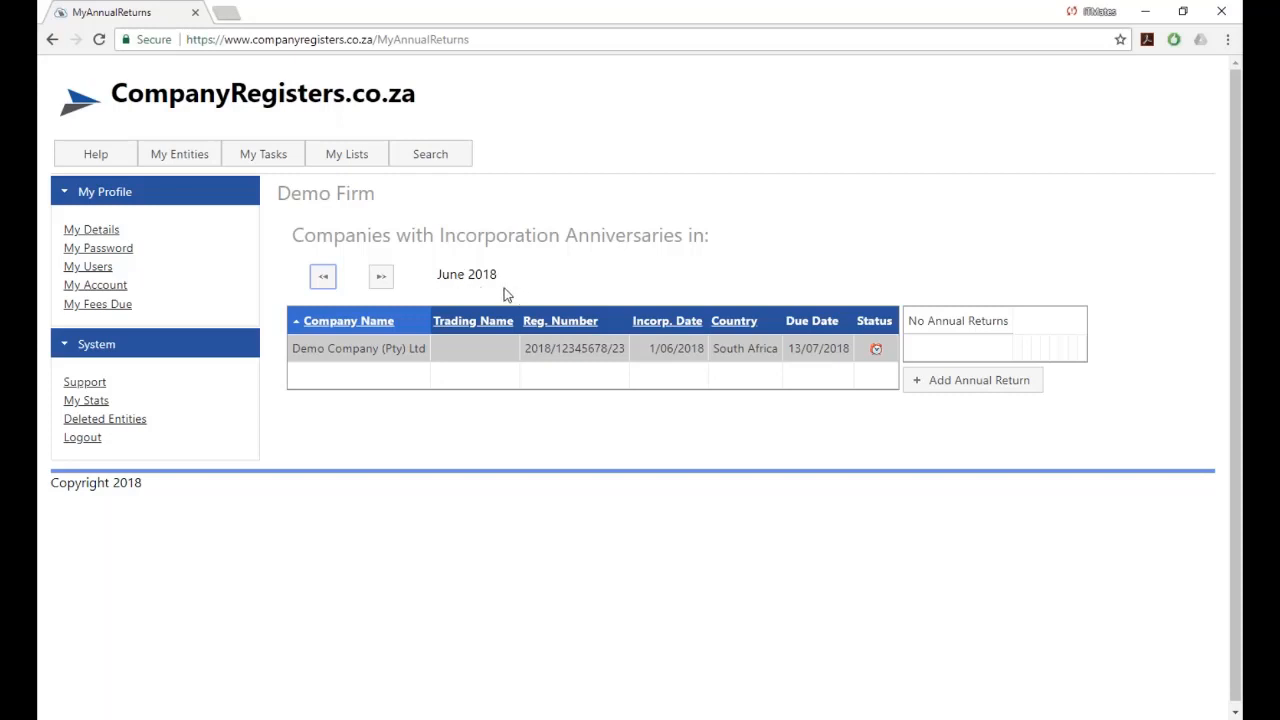
pyautogui.click(381, 277)
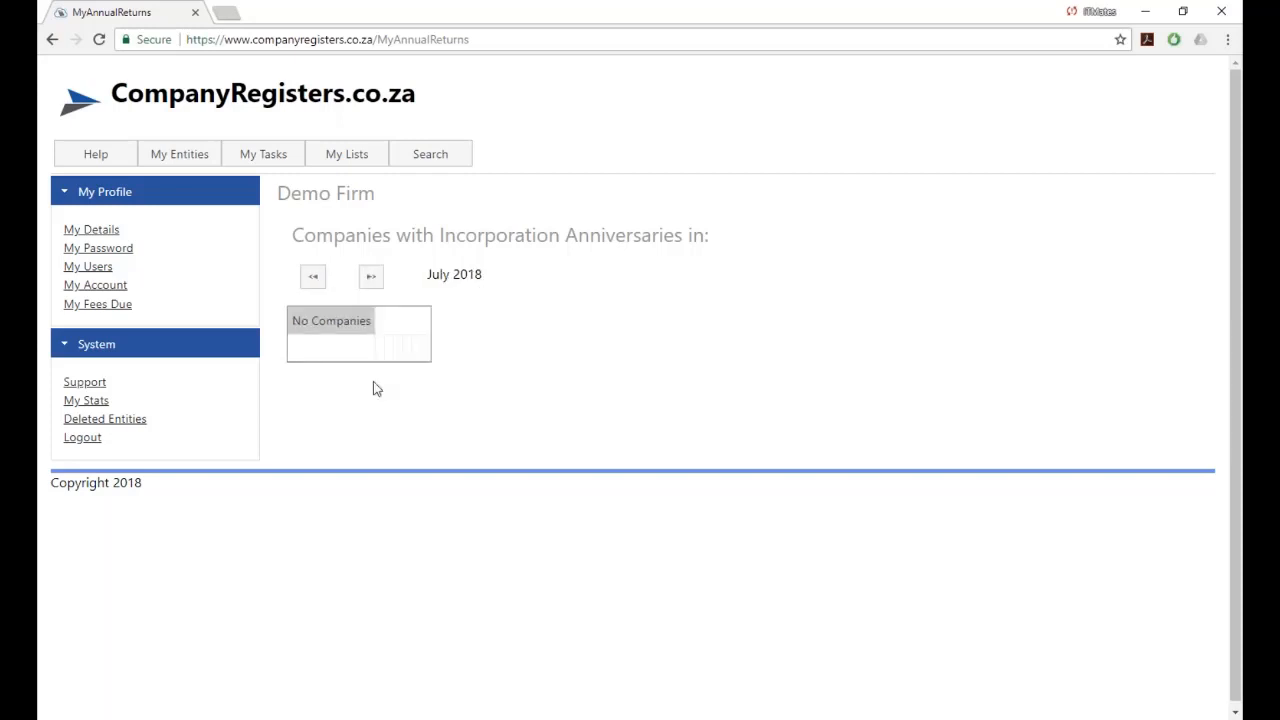
pyautogui.click(369, 280)
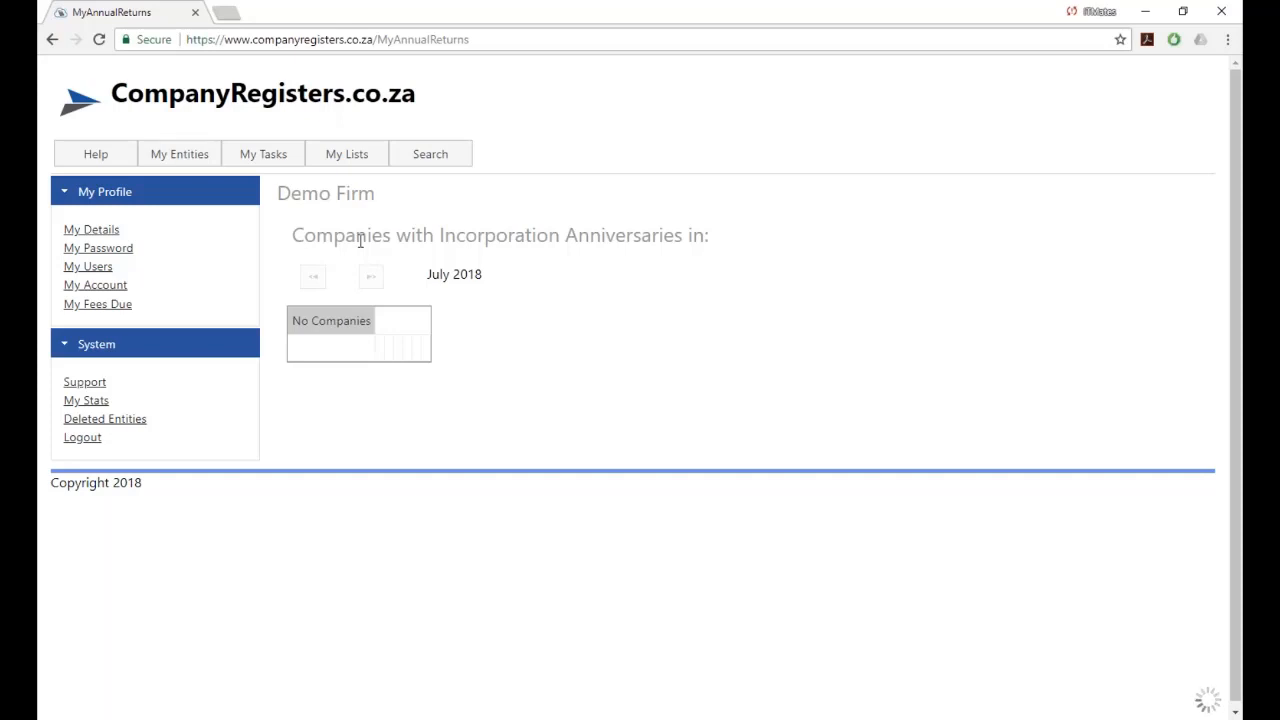
pyautogui.click(313, 277)
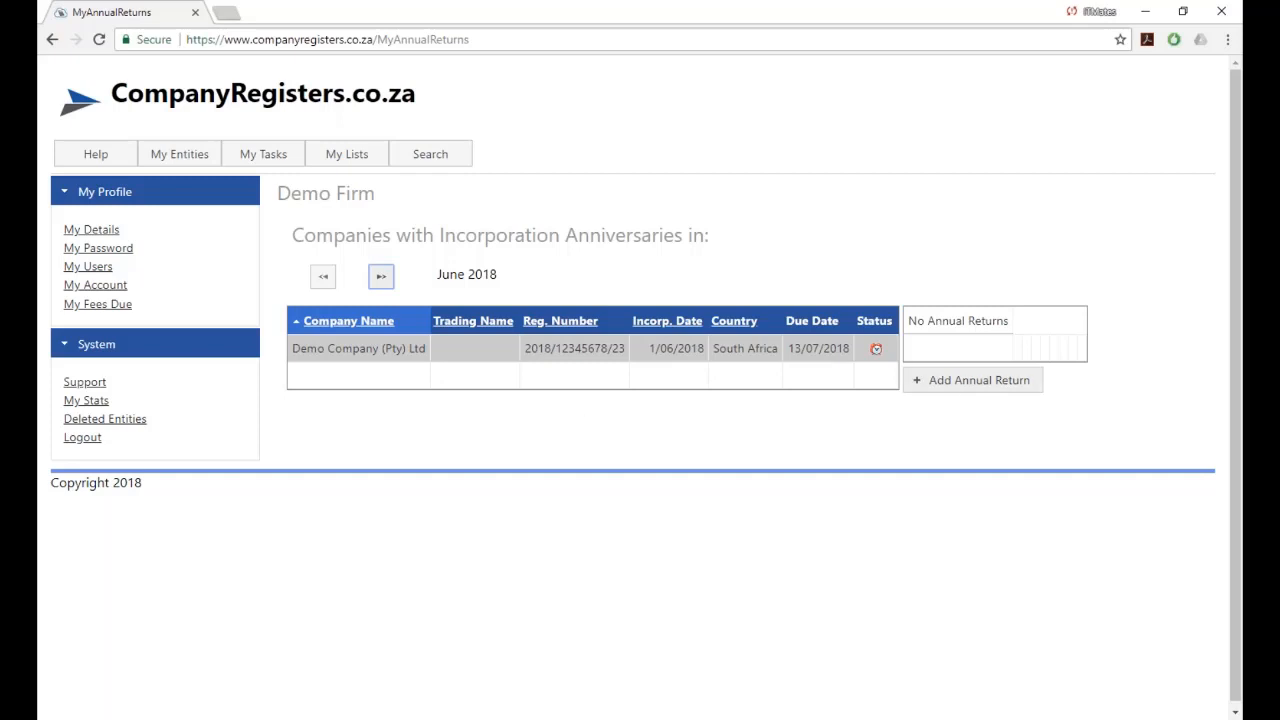
# Start a new annual return for Demo Company and check its contact details without changes.
pyautogui.click(989, 390)
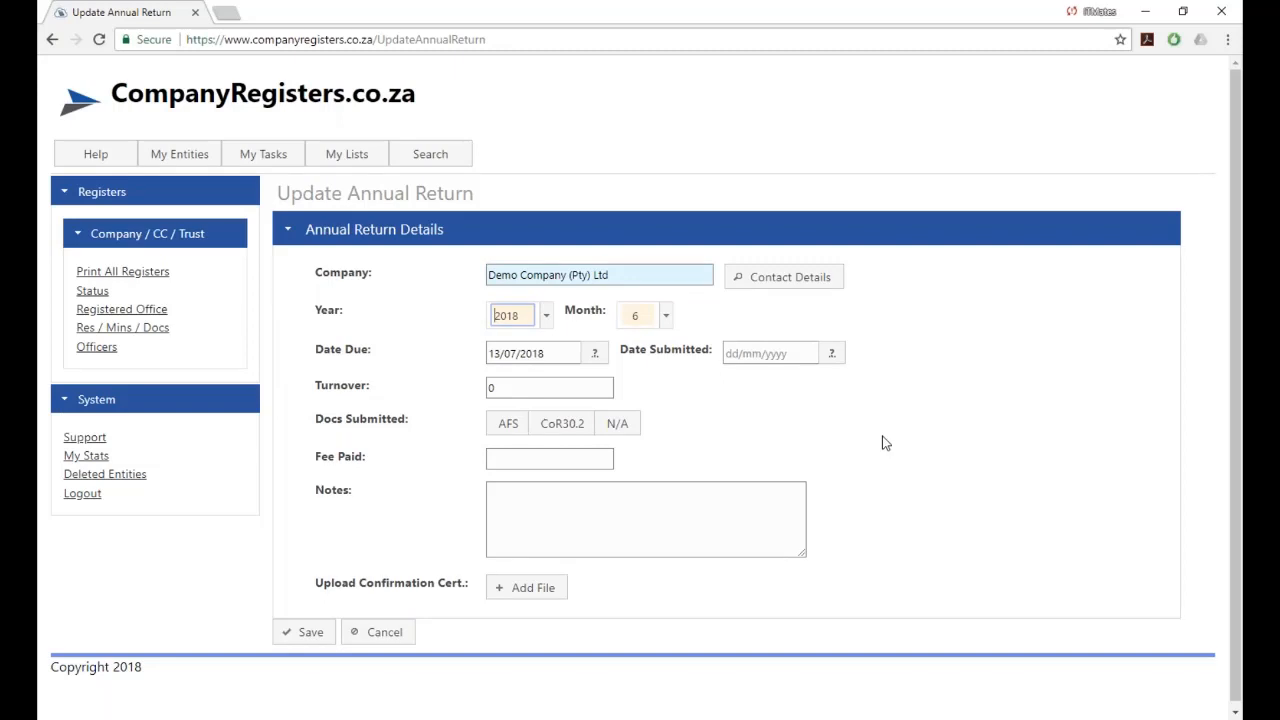
pyautogui.click(779, 284)
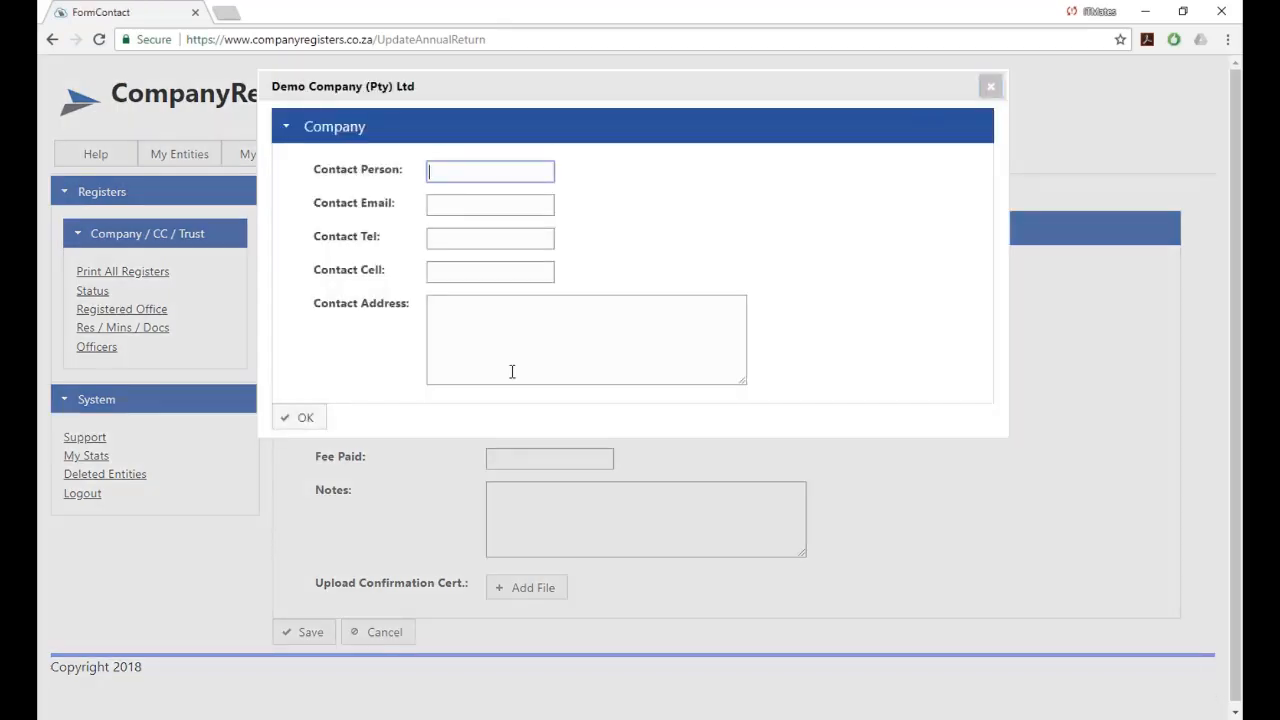
pyautogui.click(988, 90)
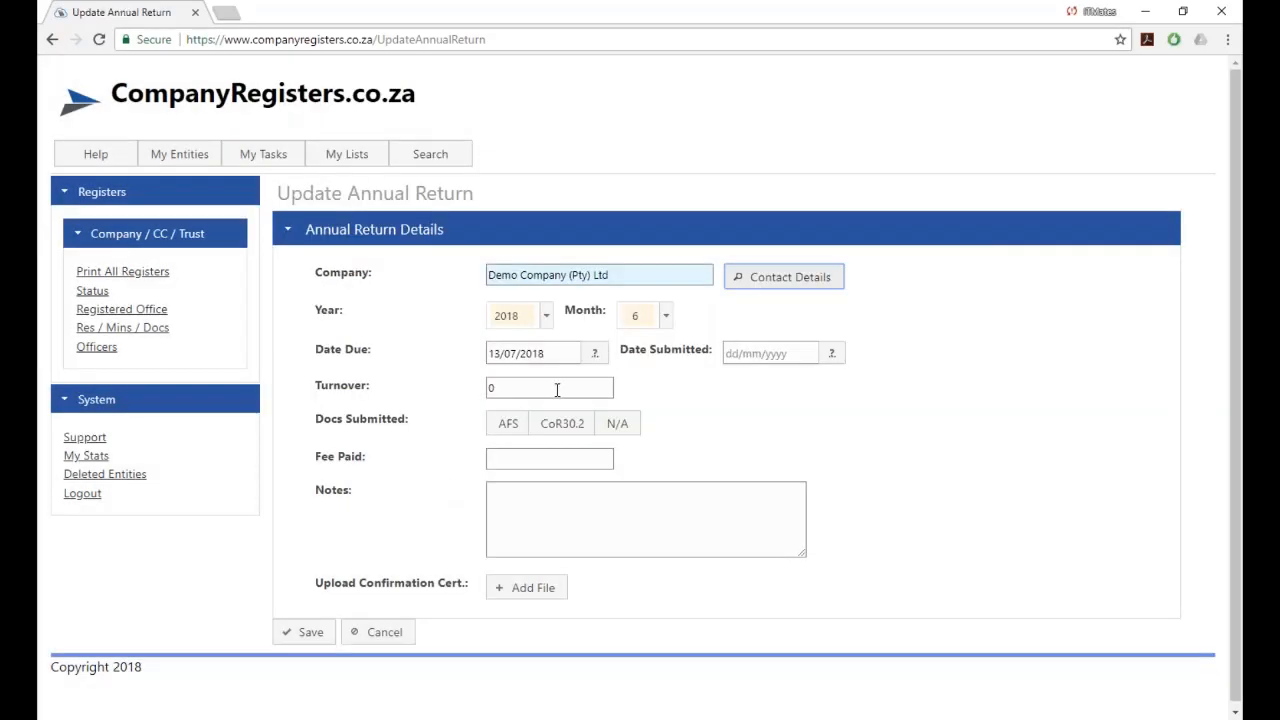
# Enter submitted 7/06/2018, turnover 45223665, documents N/A, fee paid 2000, and save the return.
pyautogui.click(804, 353)
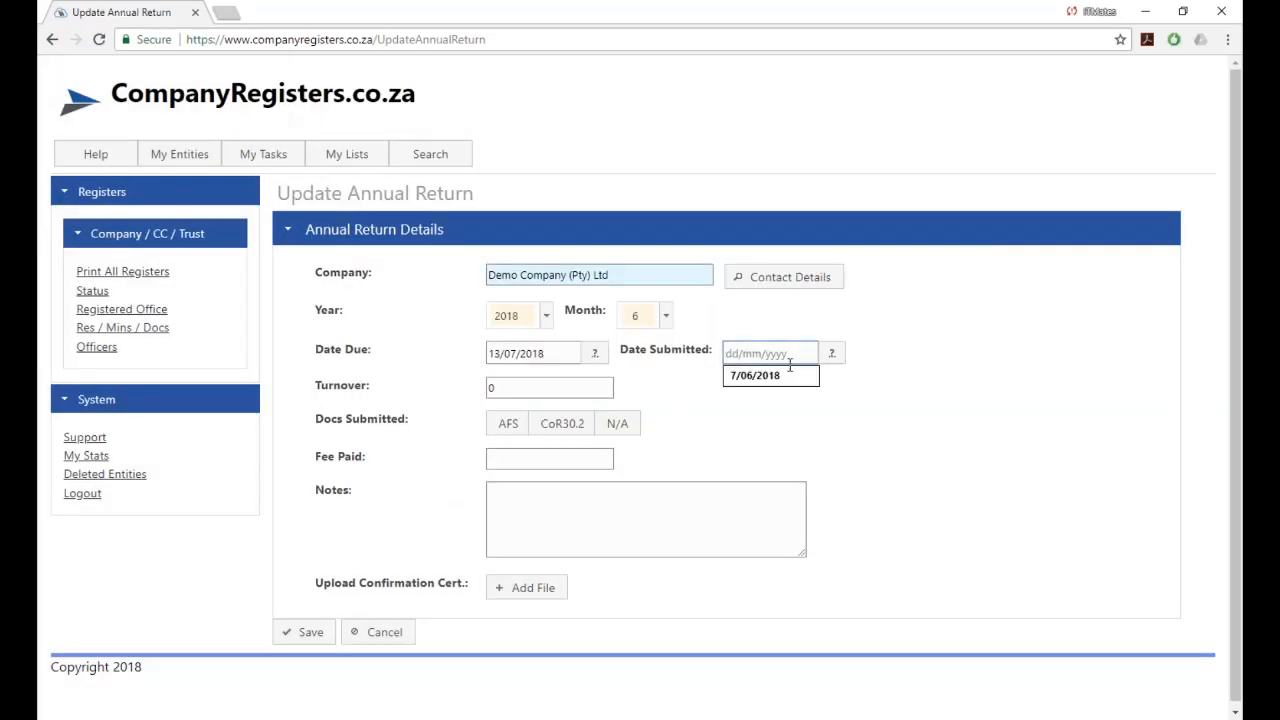
pyautogui.click(770, 373)
pyautogui.click(508, 385)
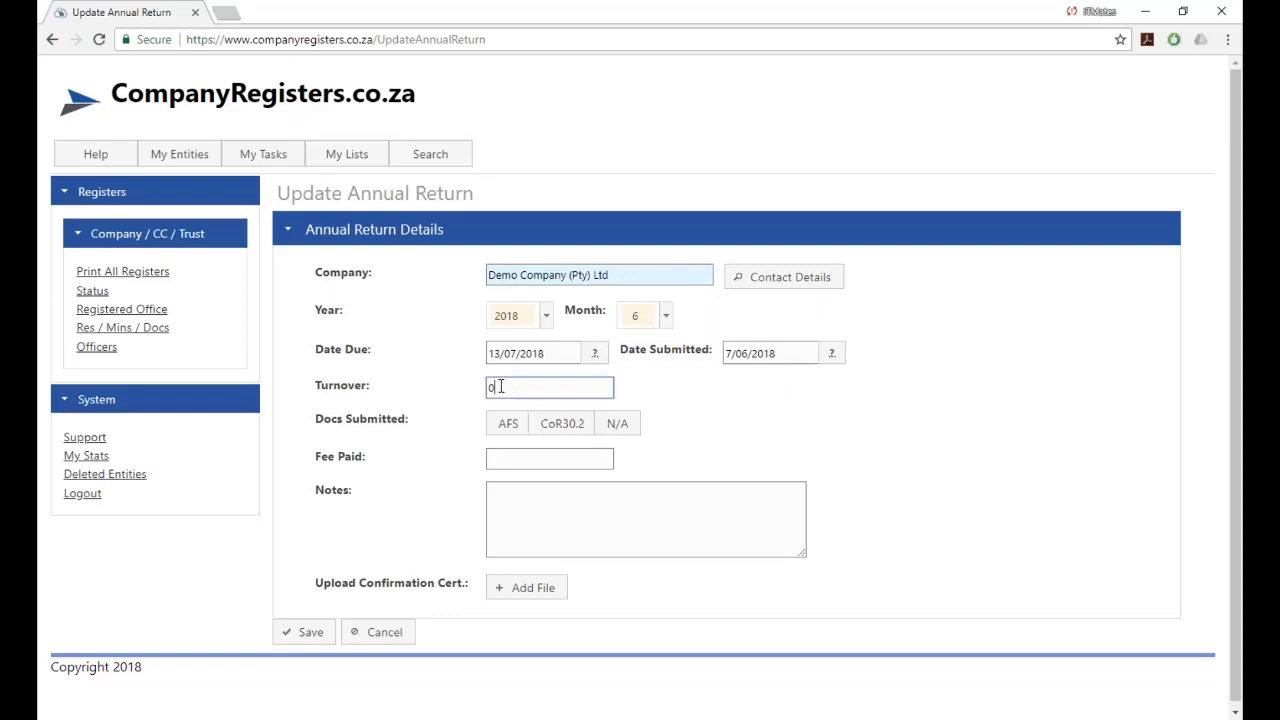
pyautogui.moveTo(504, 386); pyautogui.dragTo(472, 386)
pyautogui.write('45223665')
pyautogui.click(472, 386)
pyautogui.click(628, 427)
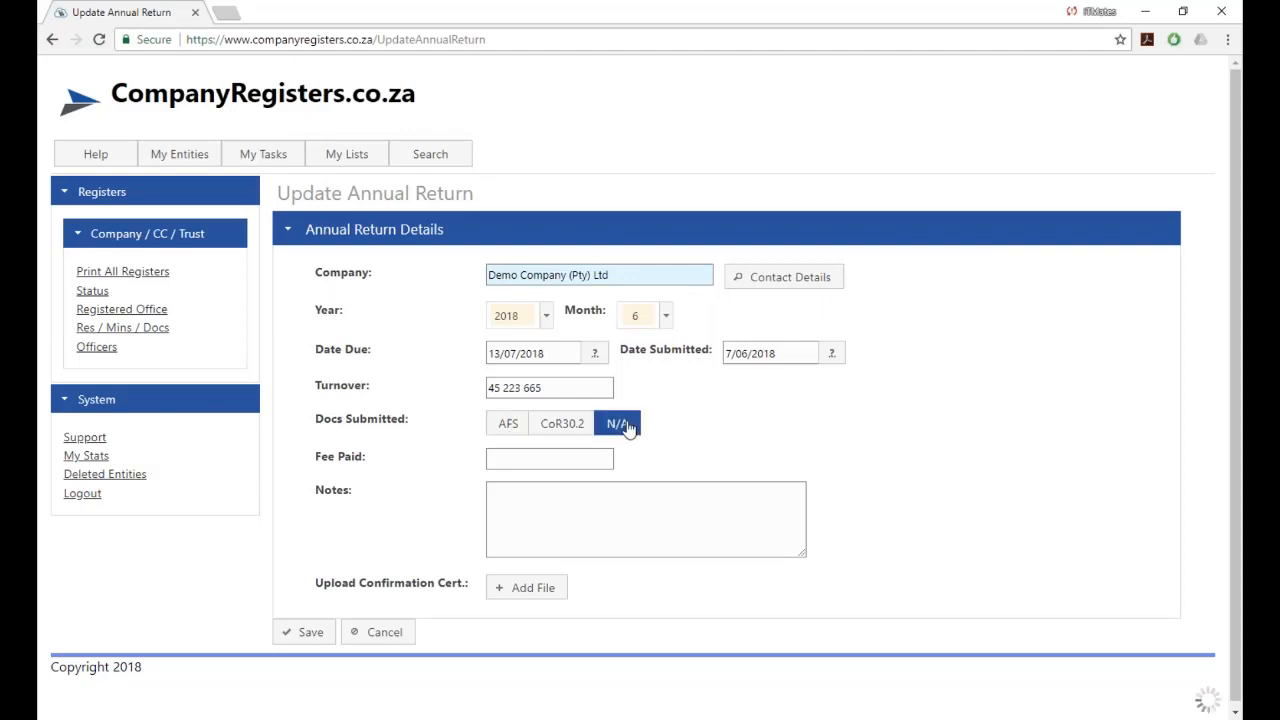
pyautogui.click(550, 462)
pyautogui.write('2000')
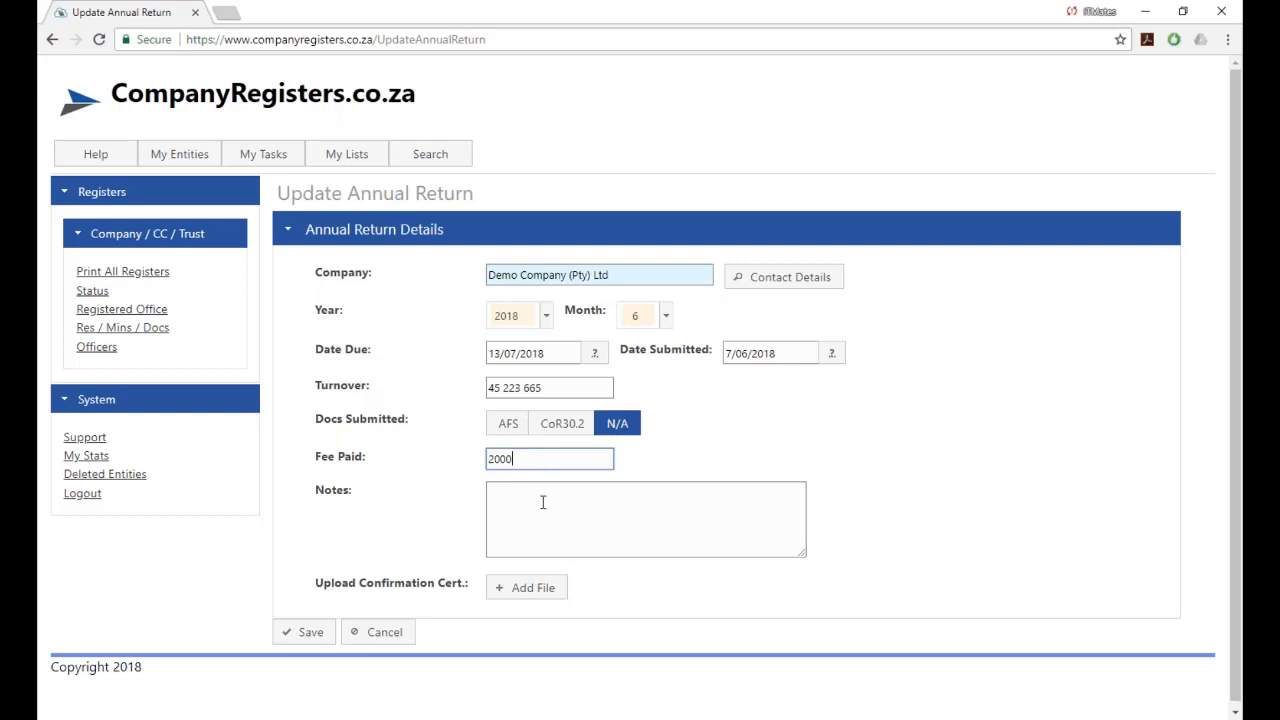
pyautogui.click(307, 635)
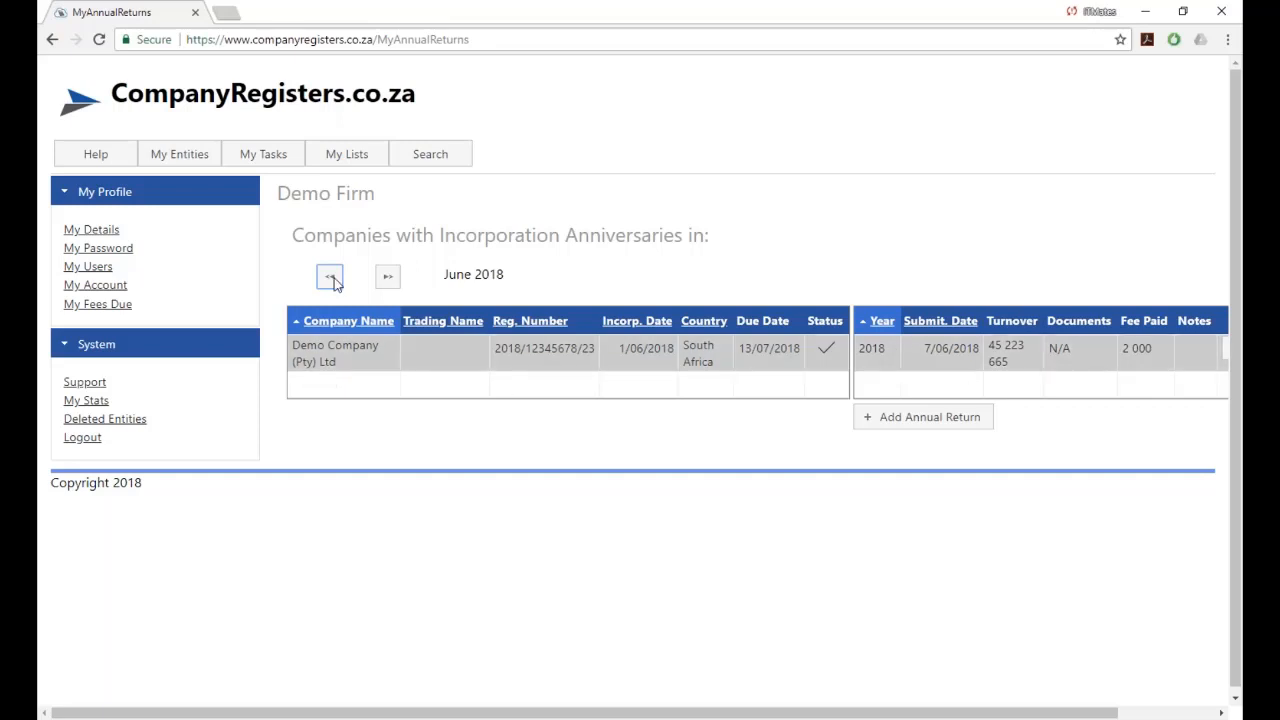
pyautogui.moveTo(257, 160)
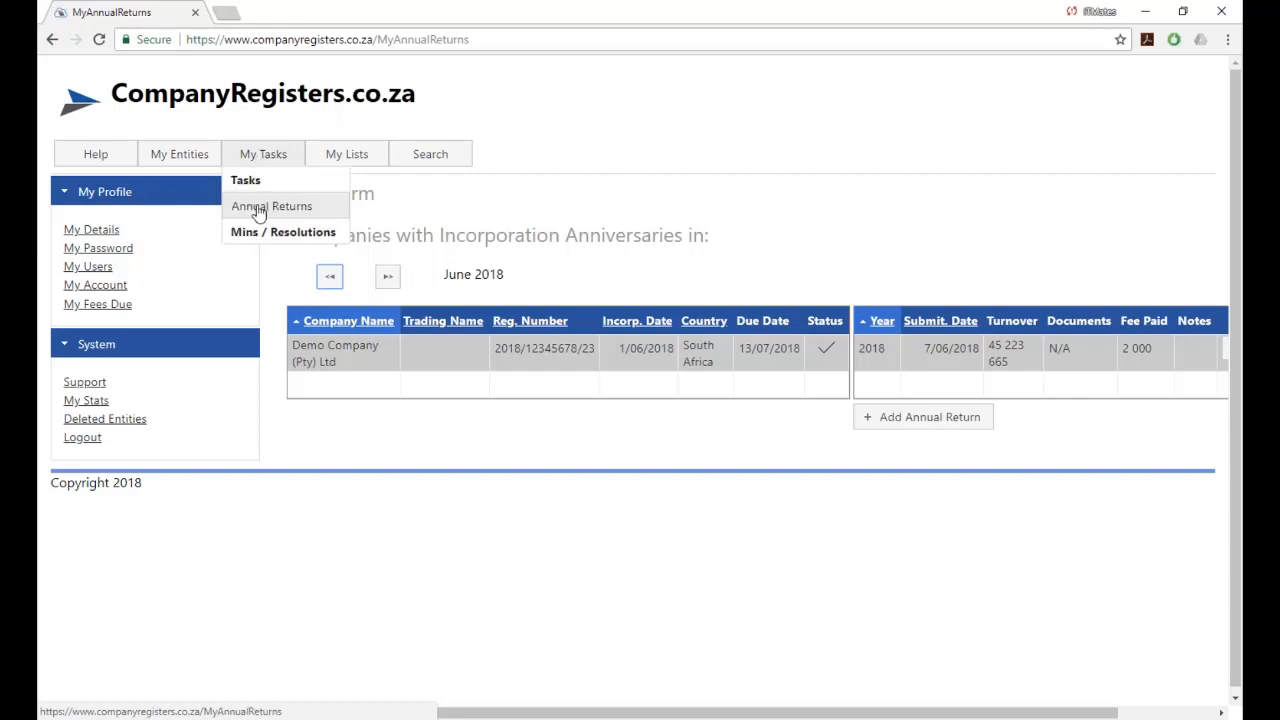
pyautogui.click(258, 208)
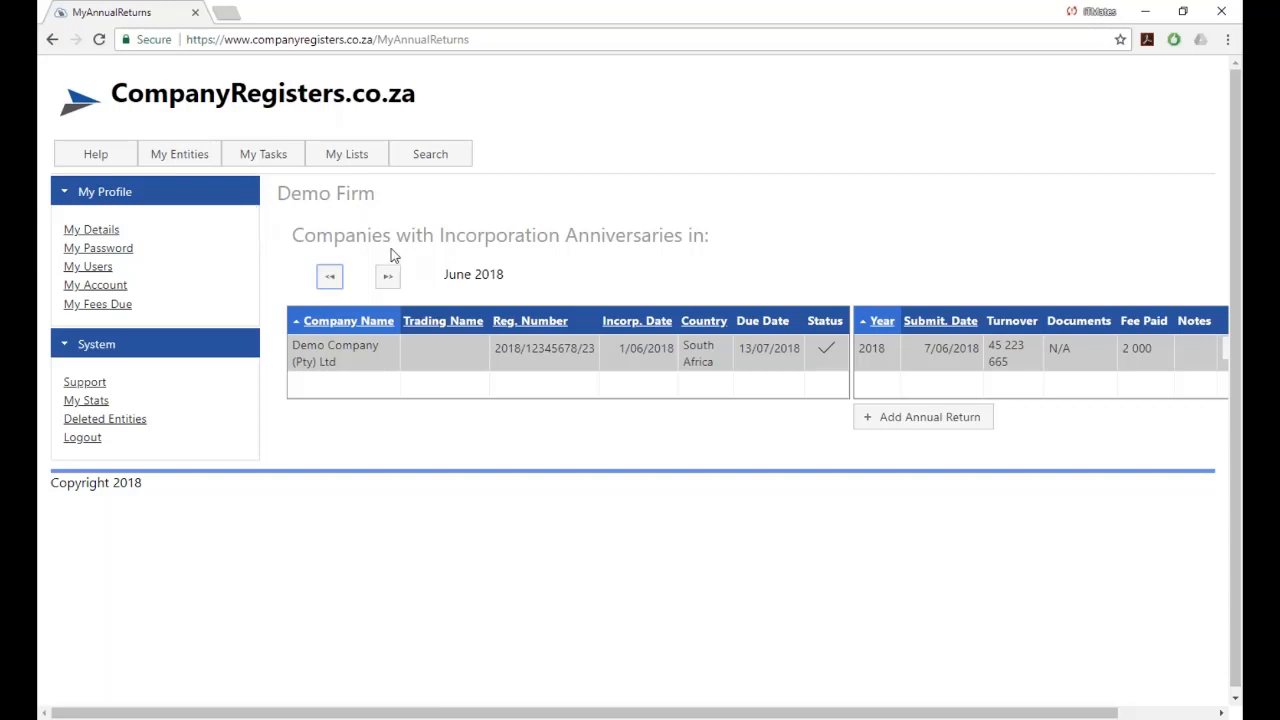
pyautogui.click(262, 178)
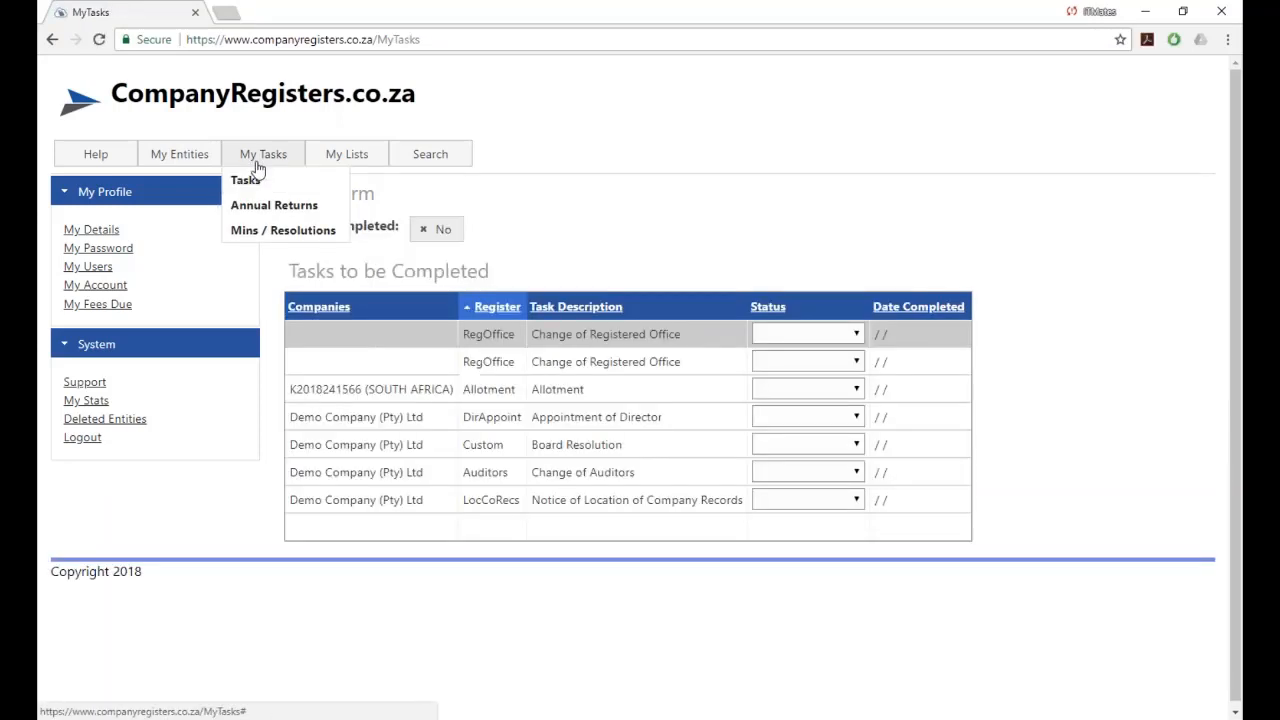
pyautogui.click(255, 207)
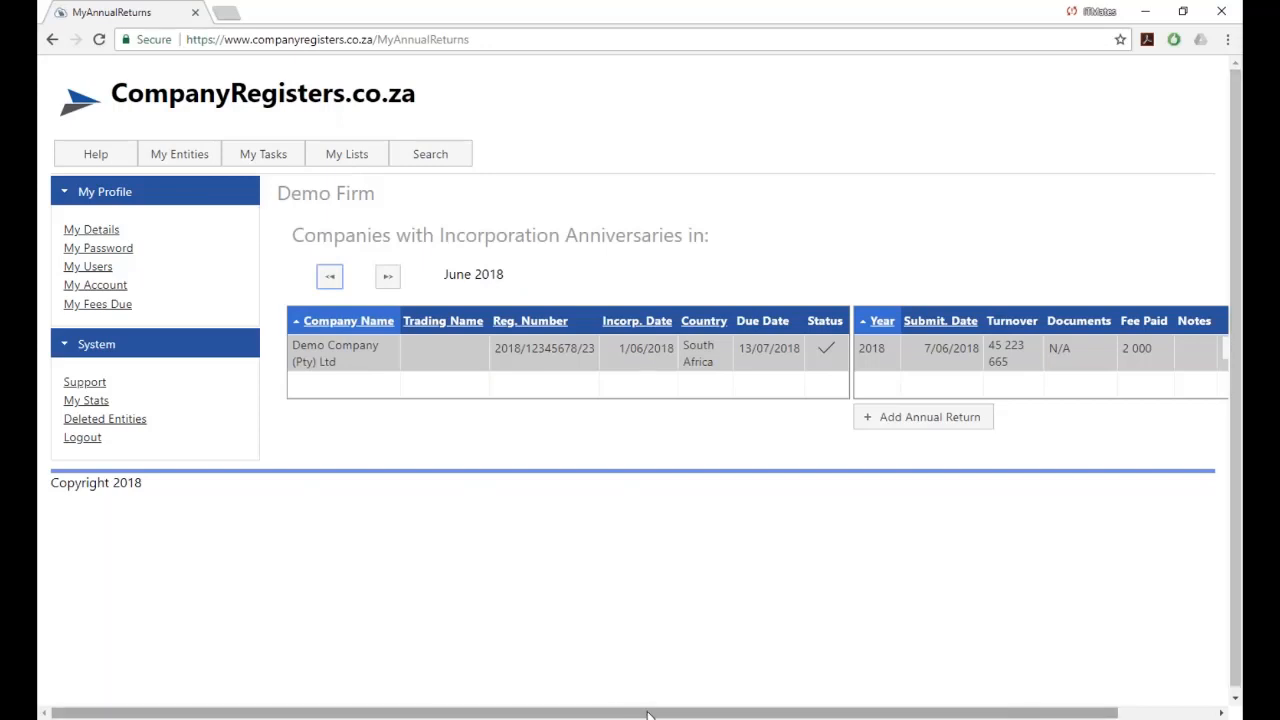
pyautogui.moveTo(648, 713); pyautogui.dragTo(744, 713)
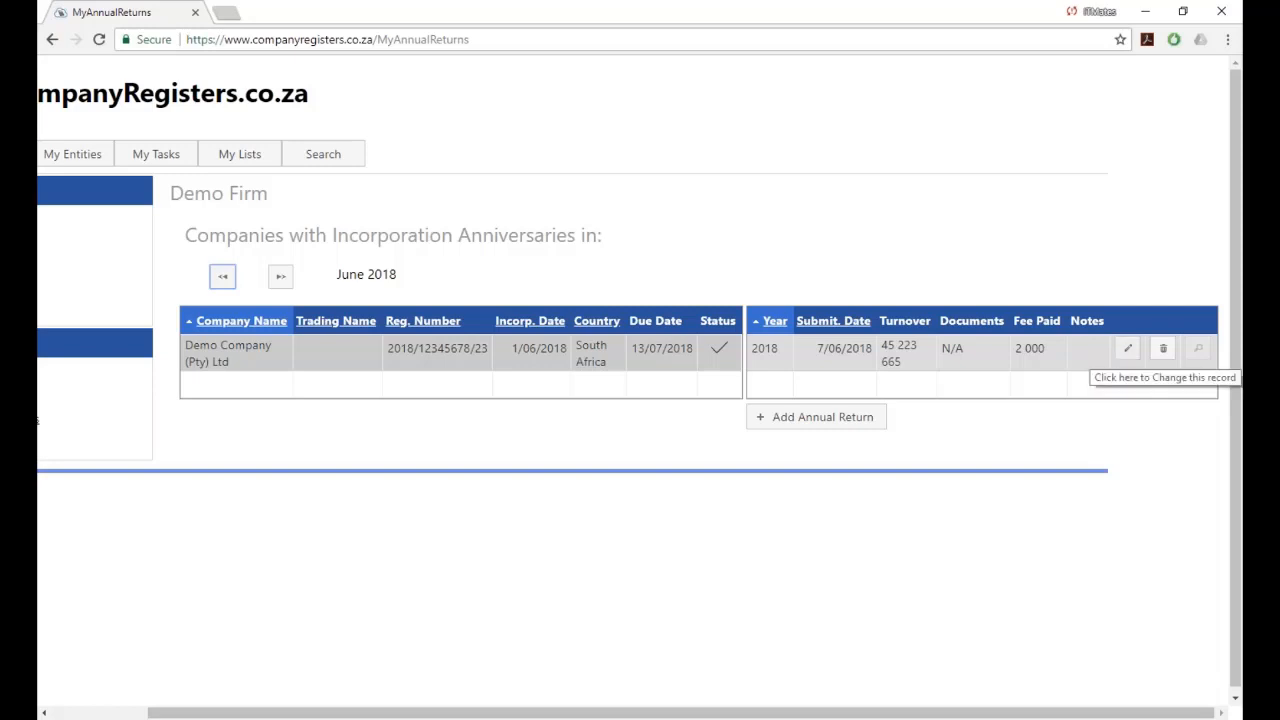
# Attach Scan_20180524 (2).pdf as the 2018 return's confirmation certificate.
pyautogui.click(1127, 349)
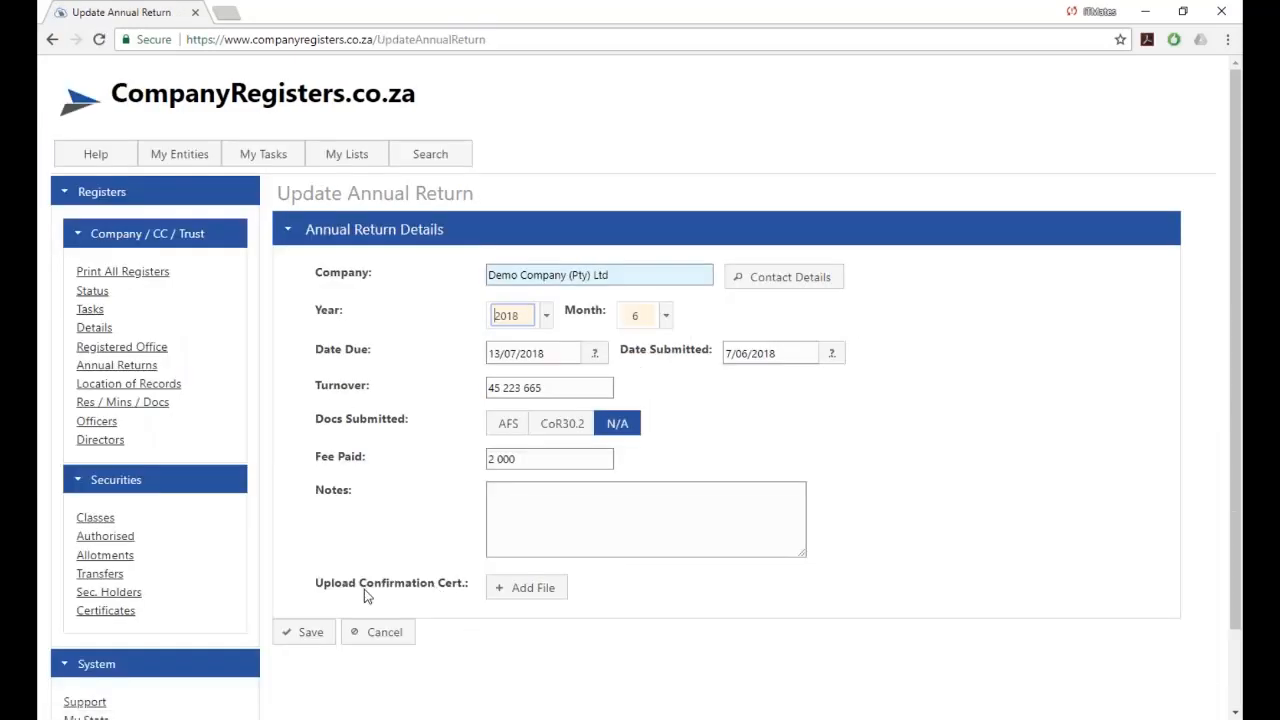
pyautogui.click(536, 596)
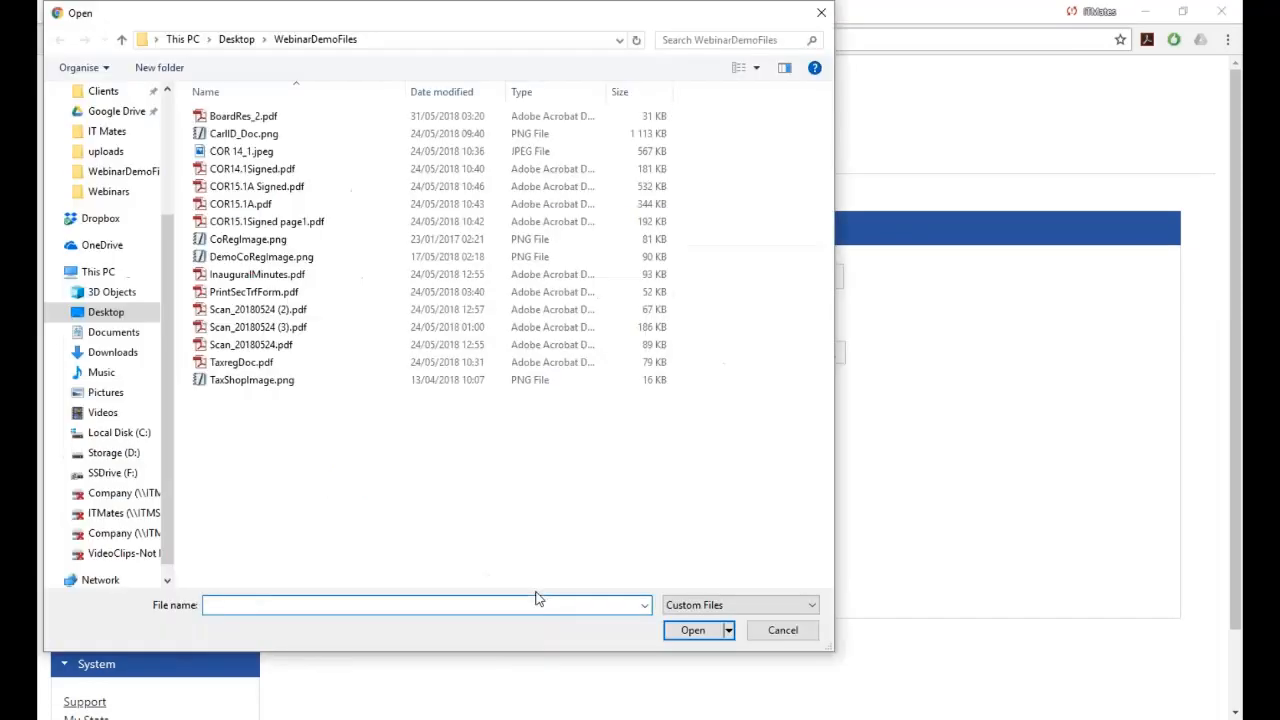
pyautogui.click(228, 312)
pyautogui.doubleClick(228, 312)
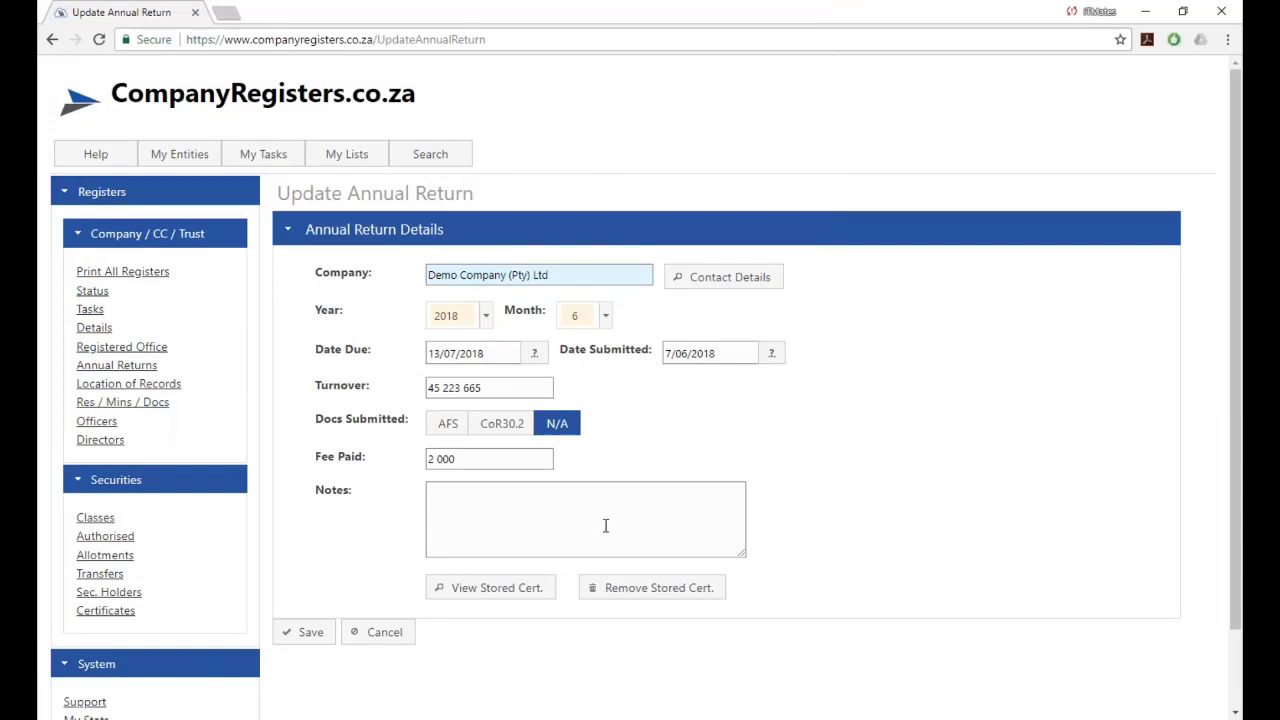
# Add a sample note to the 2018 annual return and save it.
pyautogui.click(503, 509)
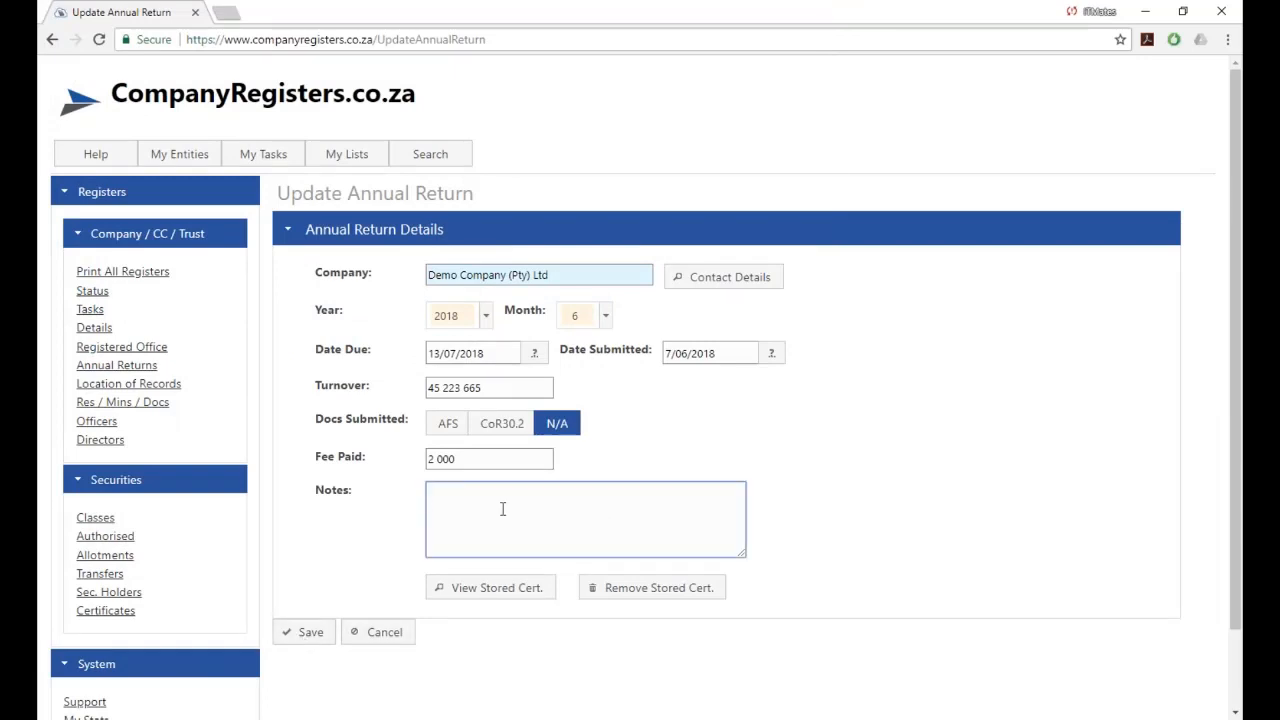
pyautogui.write('ffsdfdsfsd fsdfdsf sdg sdg sdg ')
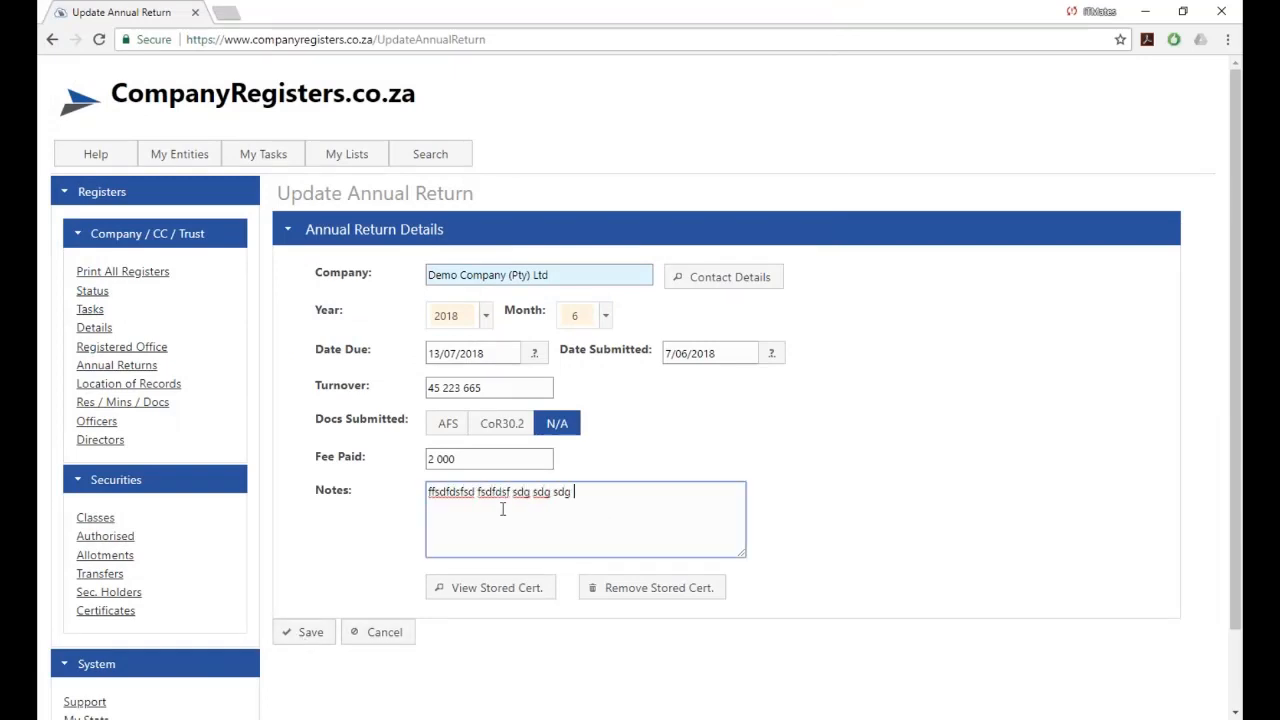
pyautogui.write('sdg sdg ds')
pyautogui.click(307, 638)
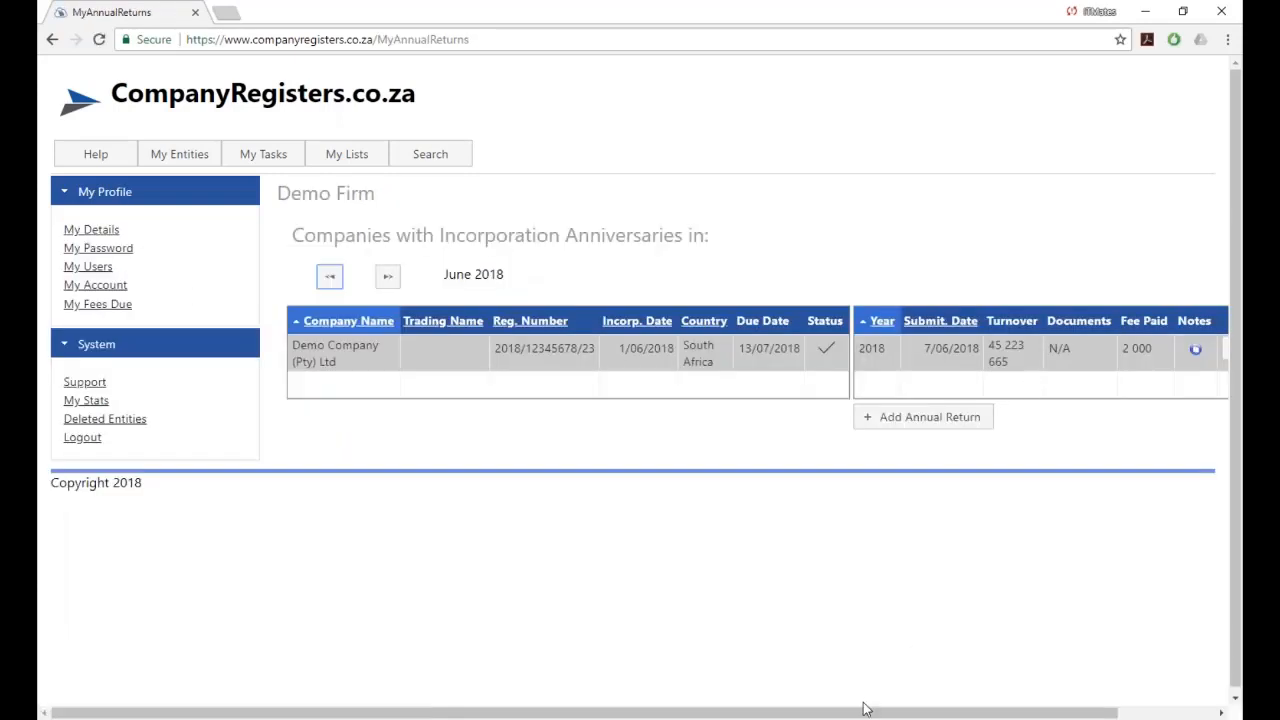
pyautogui.moveTo(867, 713); pyautogui.dragTo(980, 712)
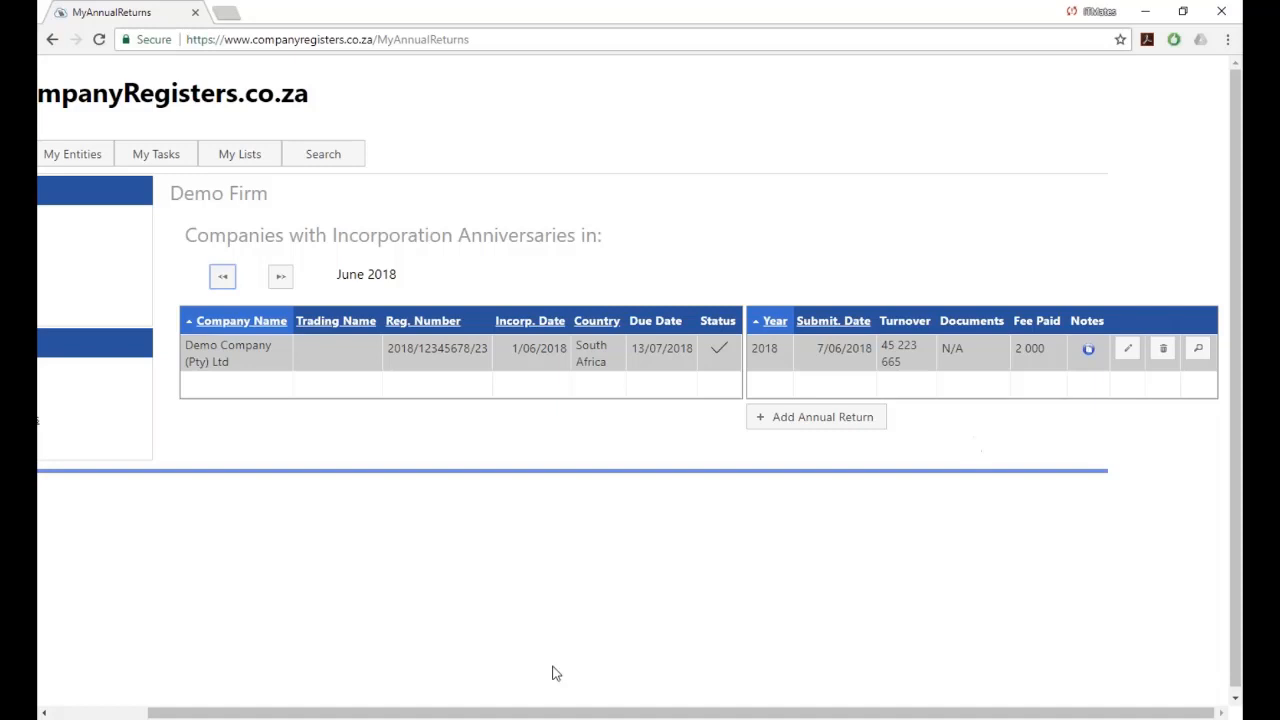
pyautogui.moveTo(577, 713); pyautogui.dragTo(479, 713)
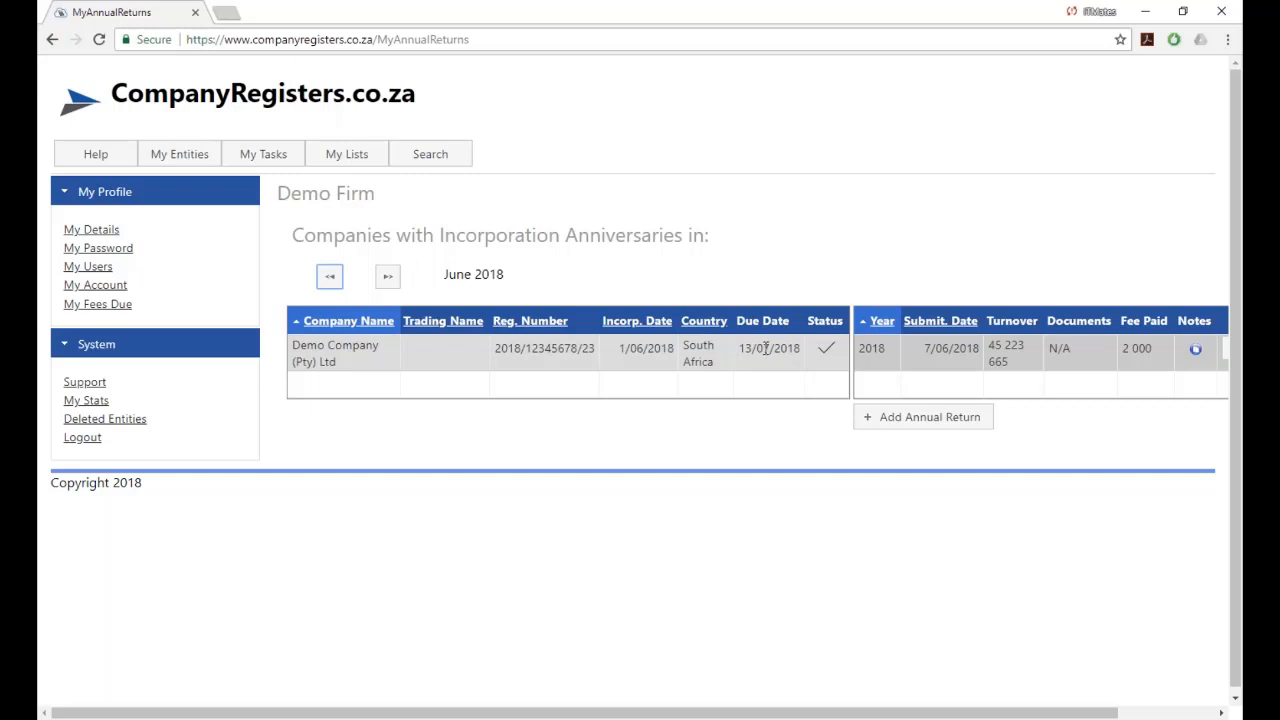
# Step back to April 2018, then forward through May to the June 2018 anniversaries.
pyautogui.click(330, 277)
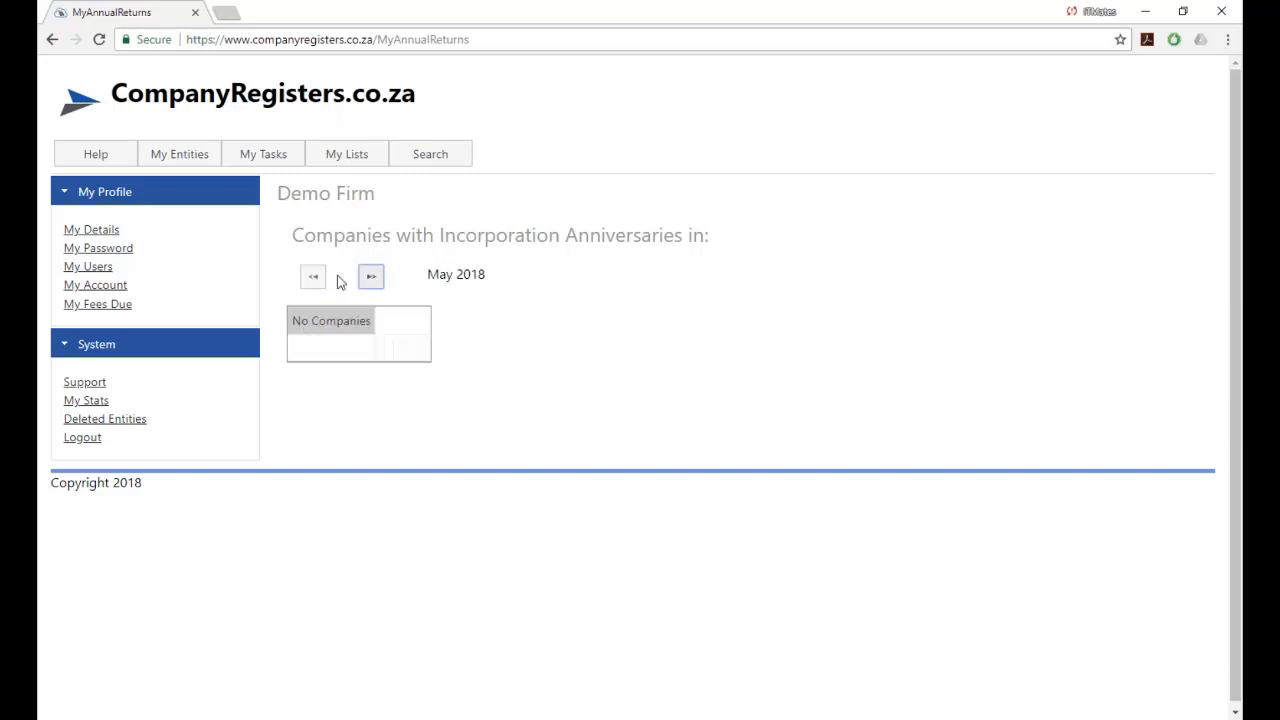
pyautogui.click(324, 280)
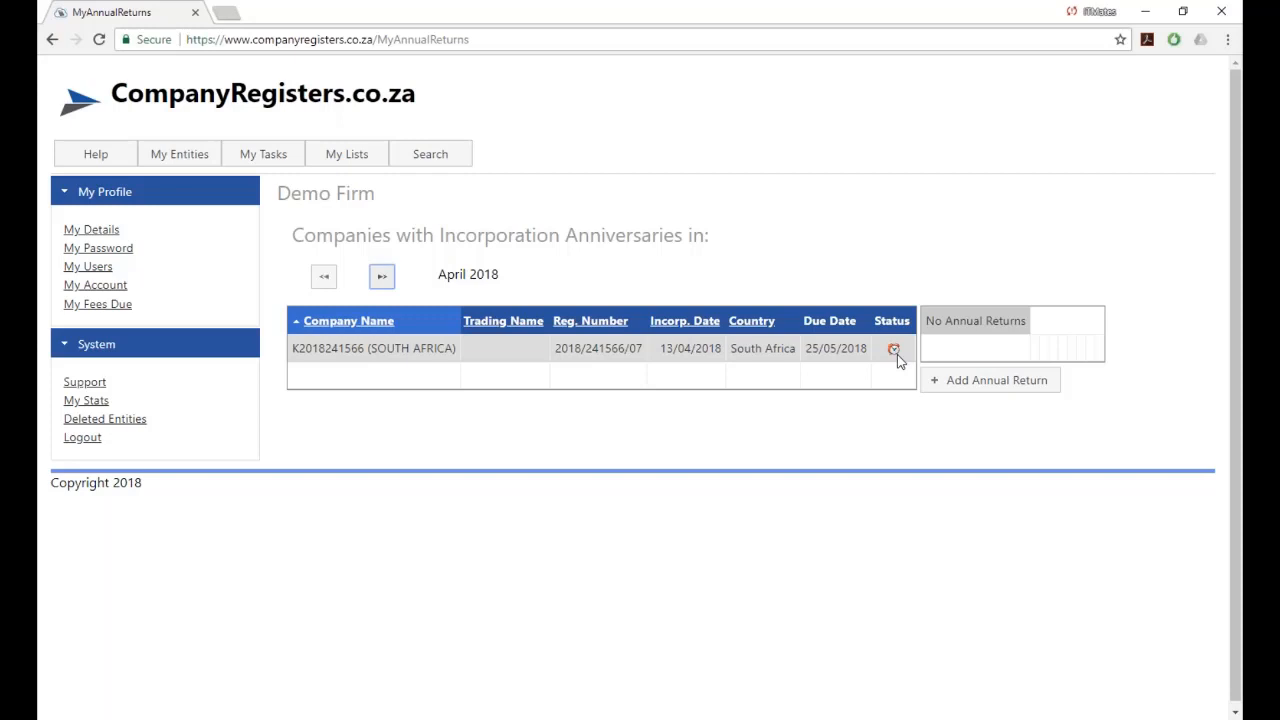
pyautogui.click(381, 277)
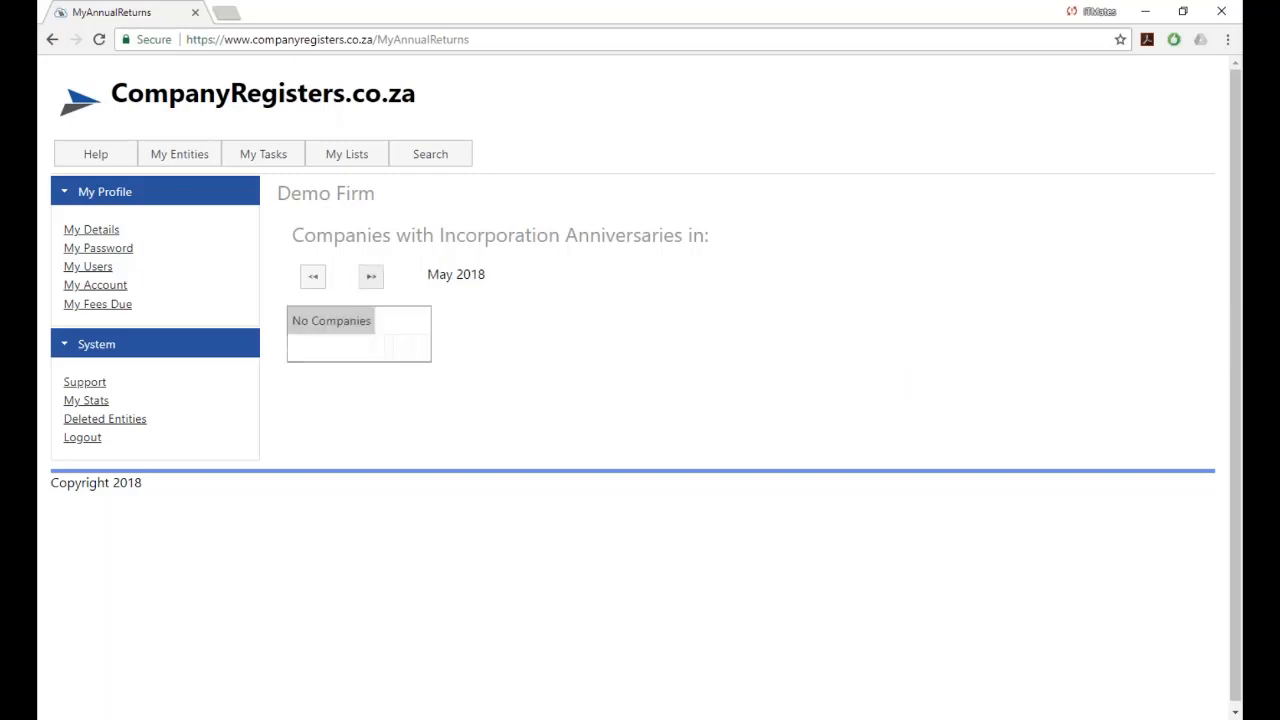
pyautogui.click(366, 274)
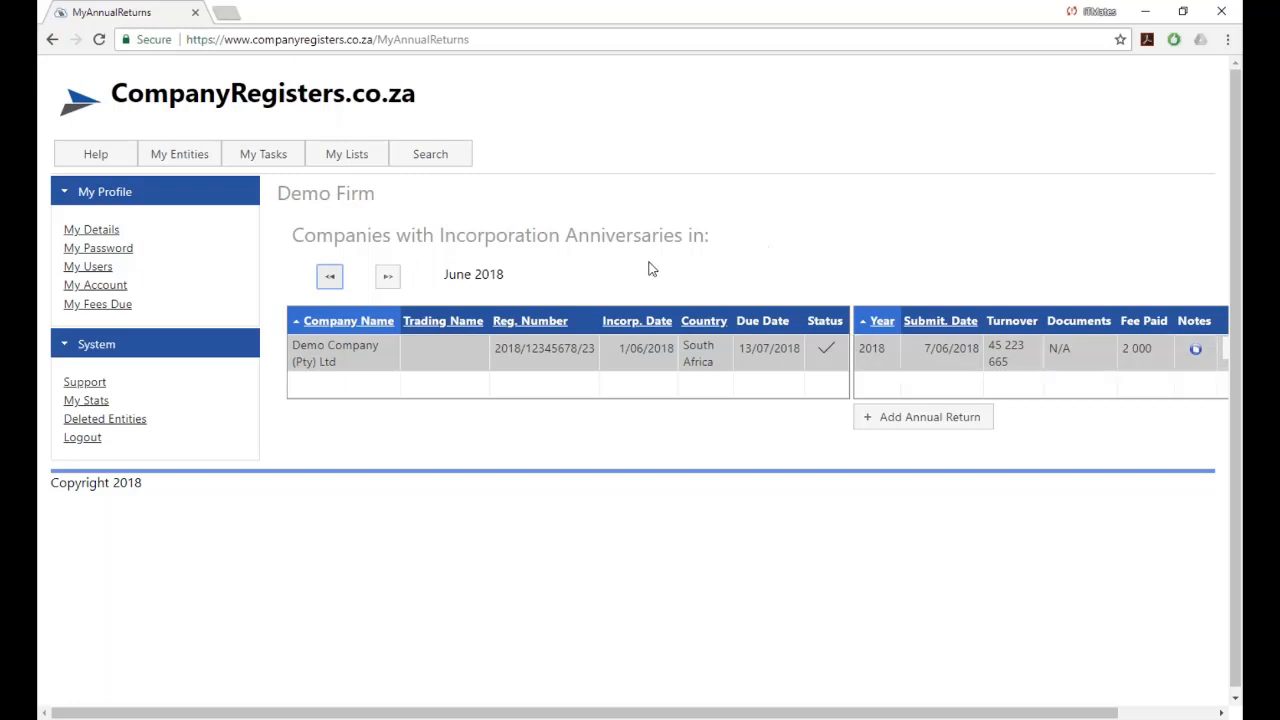
# From My Companies, open Demo Company's registers and go to its Annual Returns register.
pyautogui.moveTo(195, 160)
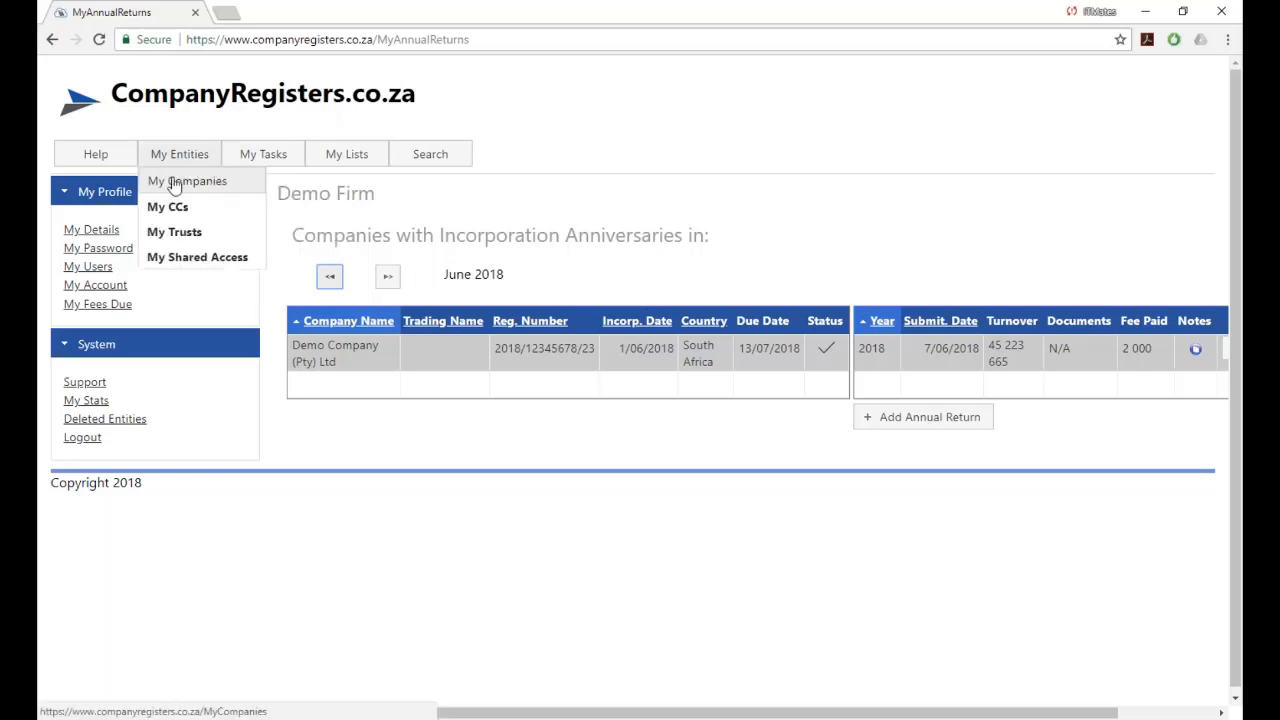
pyautogui.click(171, 180)
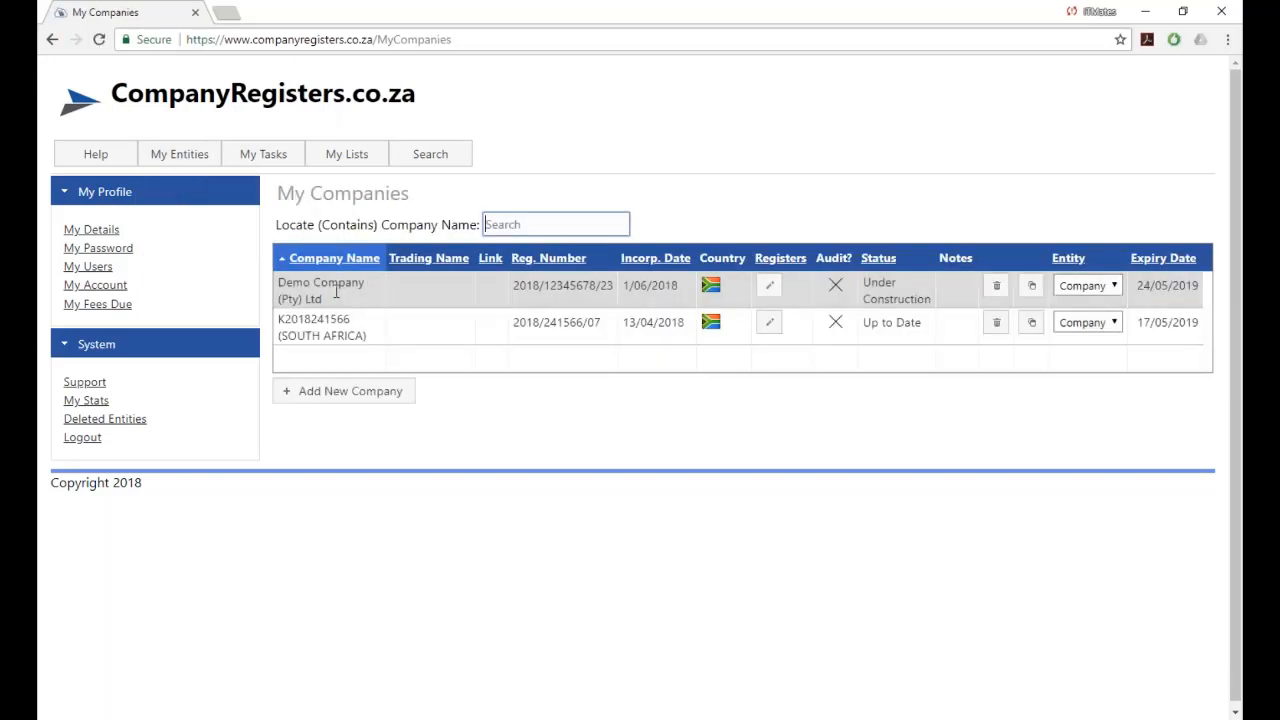
pyautogui.click(770, 289)
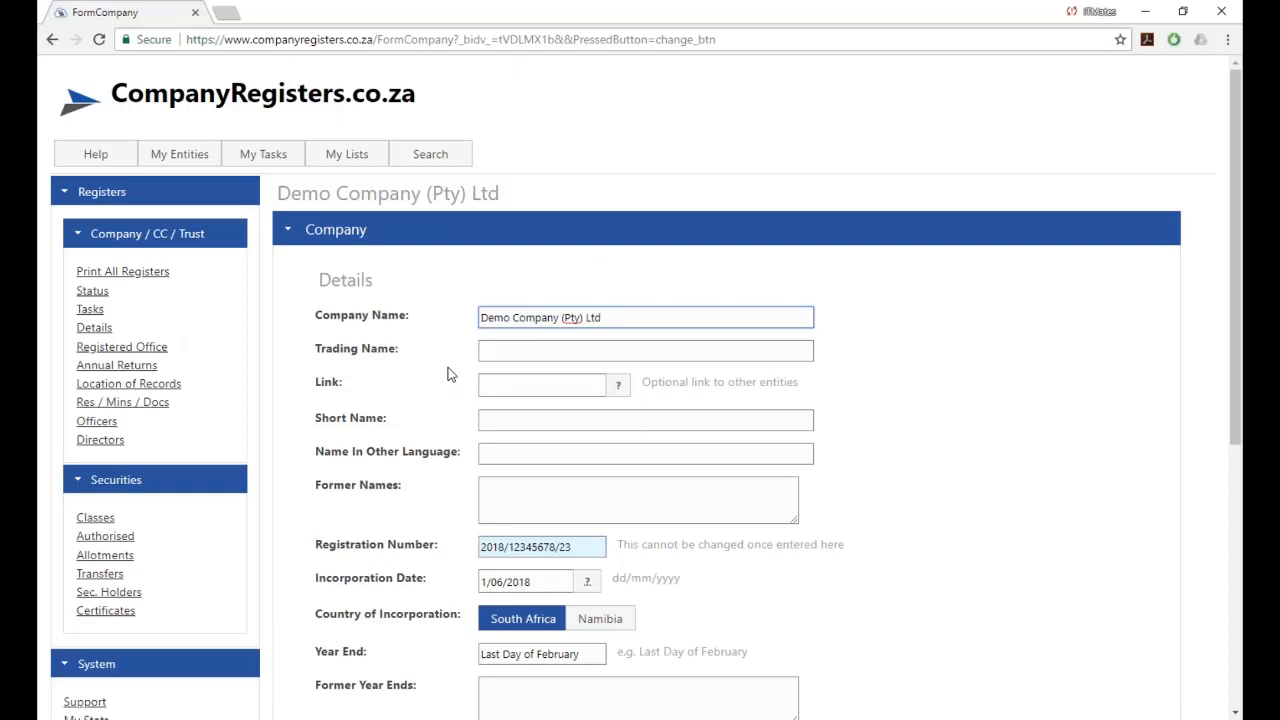
pyautogui.click(103, 370)
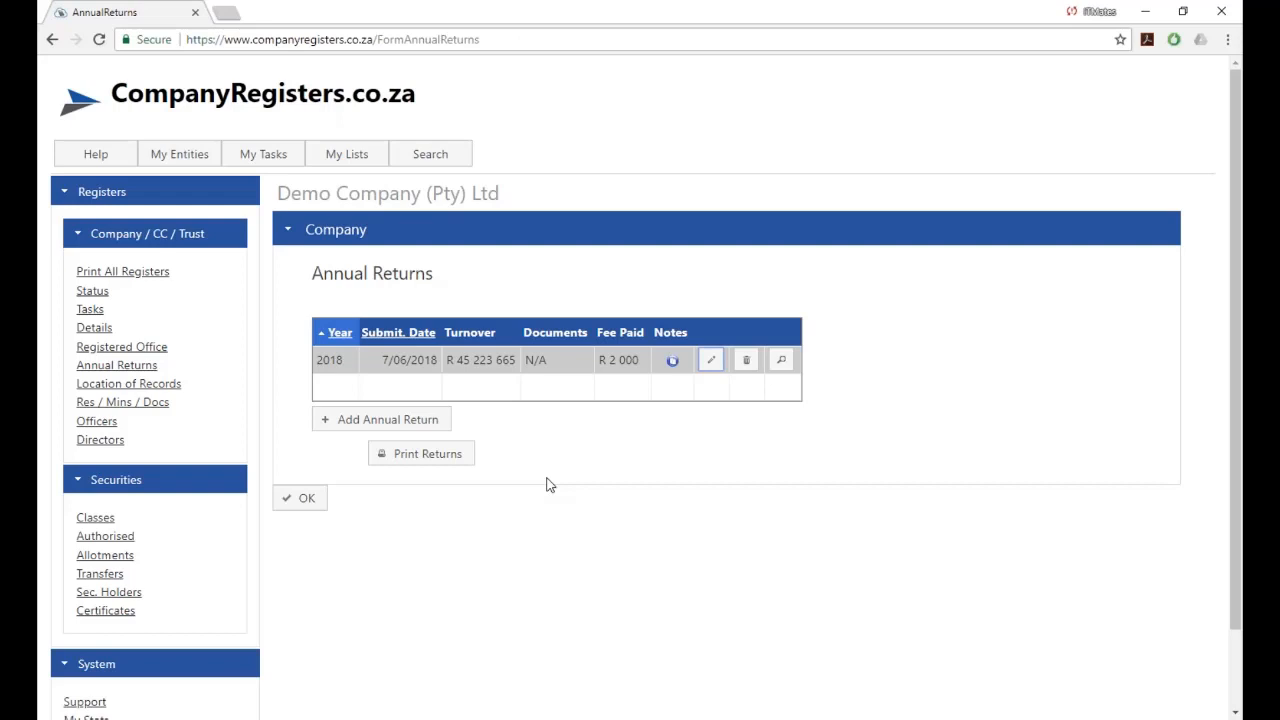
pyautogui.click(441, 459)
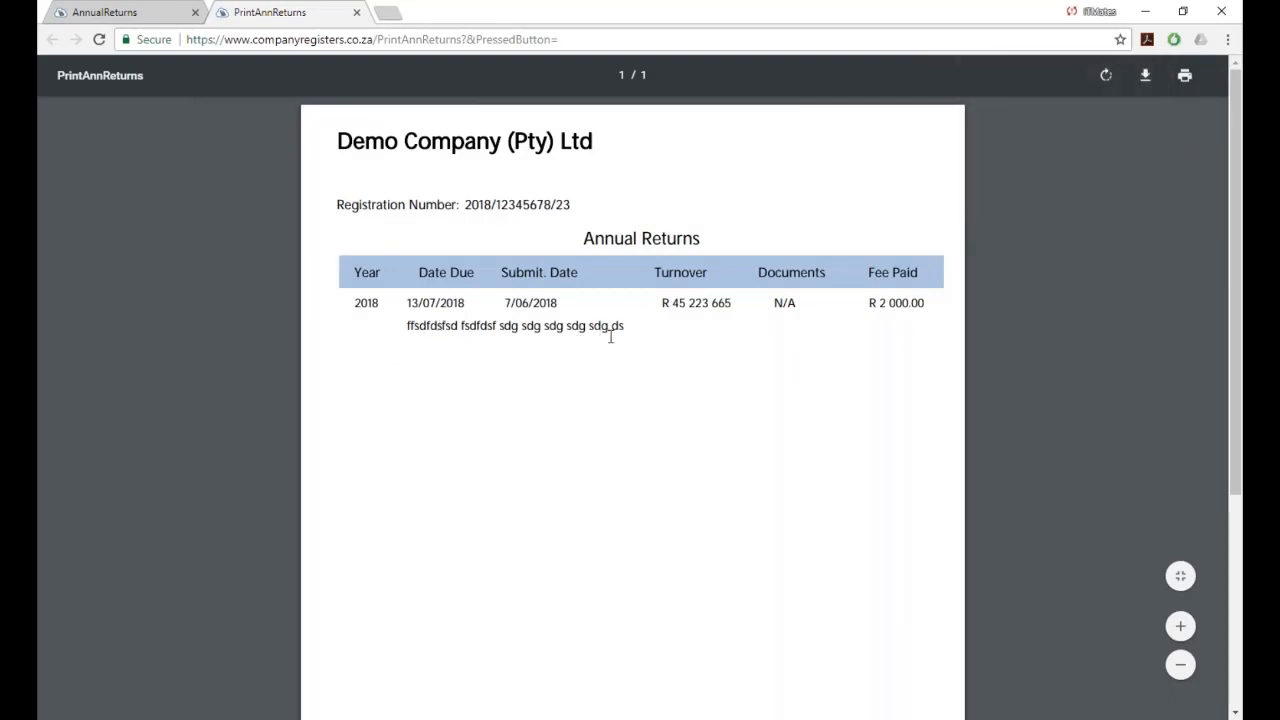
pyautogui.click(356, 12)
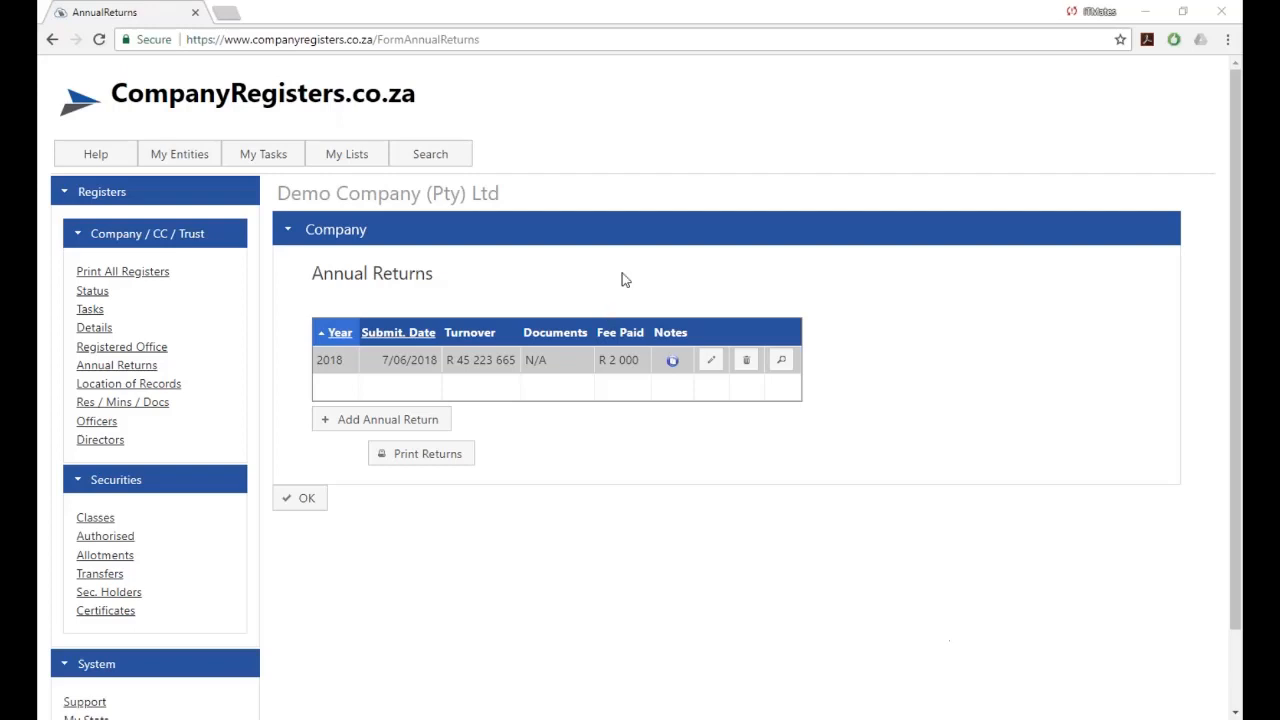
pyautogui.moveTo(280, 156)
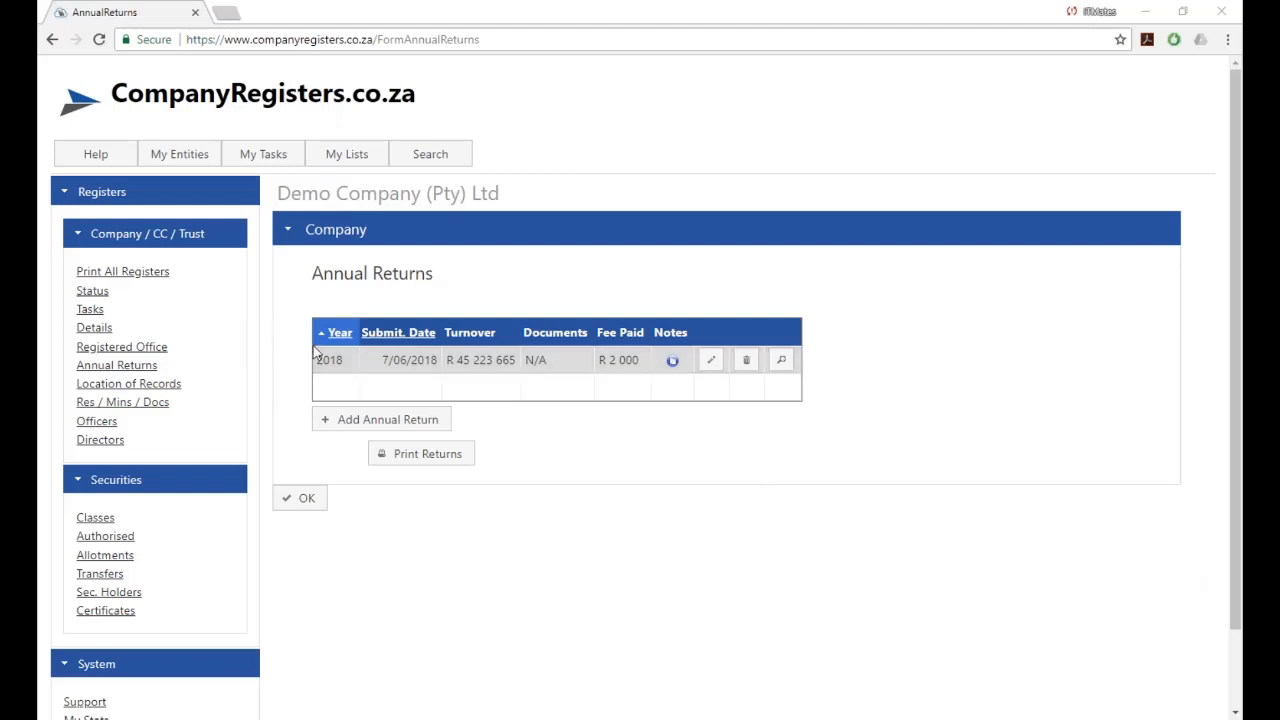
# Delete the Notice of Location of Company Records task from Demo Company's task list.
pyautogui.click(92, 312)
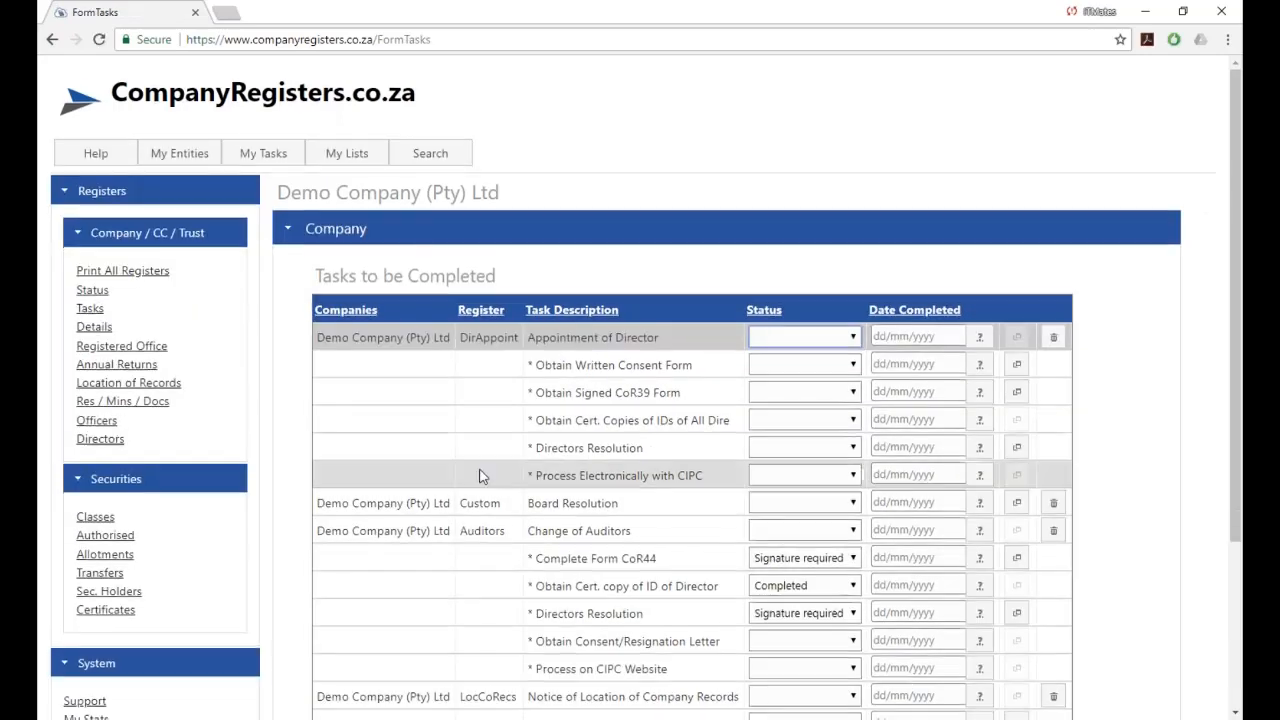
pyautogui.scroll(-2, 480, 476)
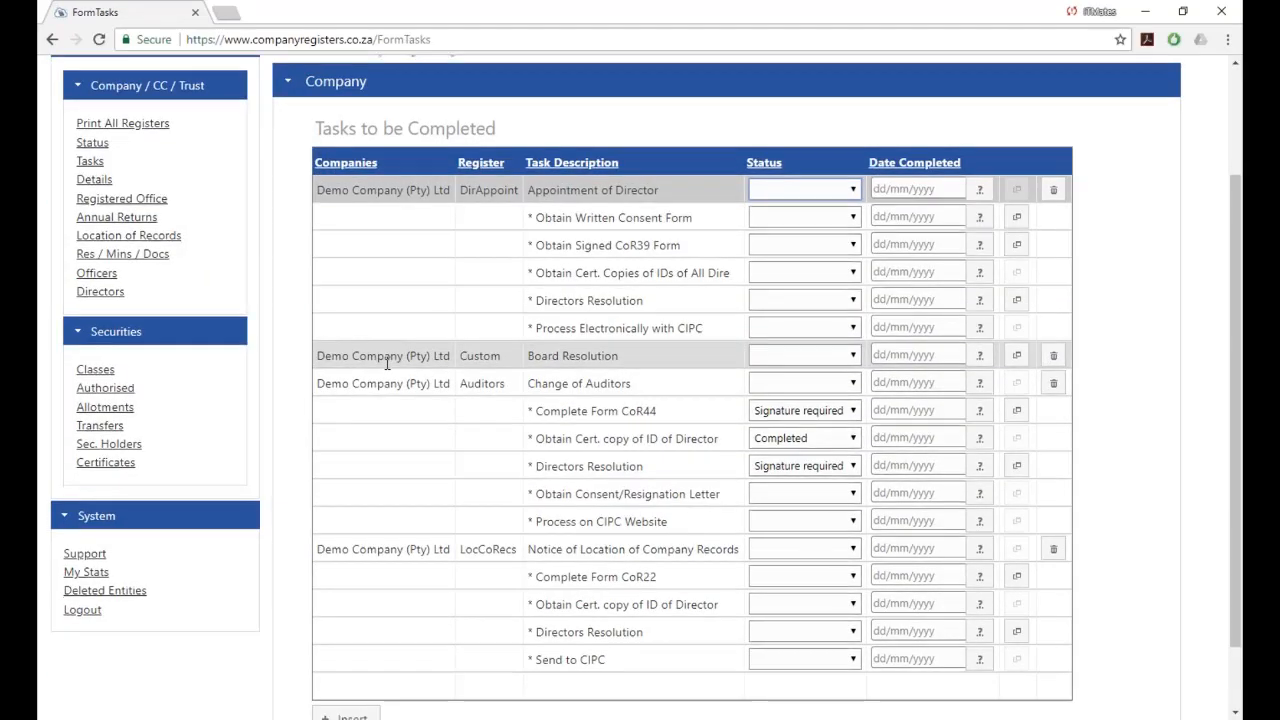
pyautogui.scroll(-1, 387, 363)
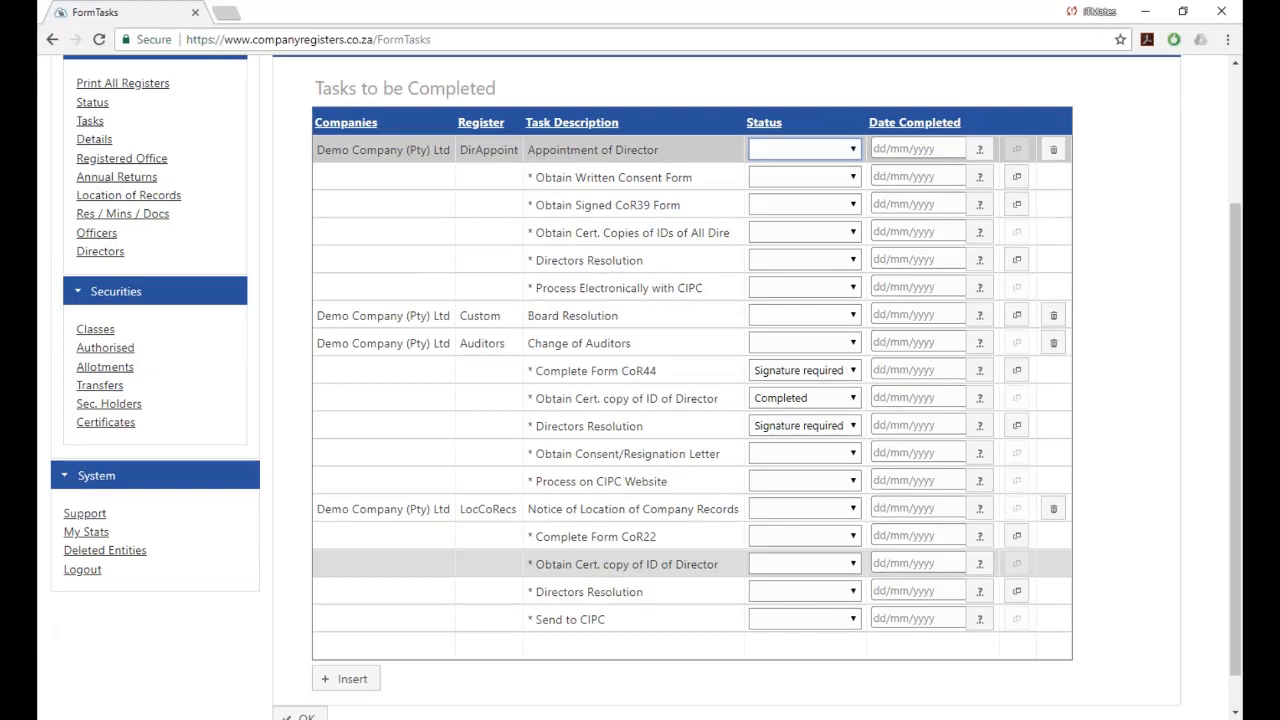
pyautogui.click(1053, 509)
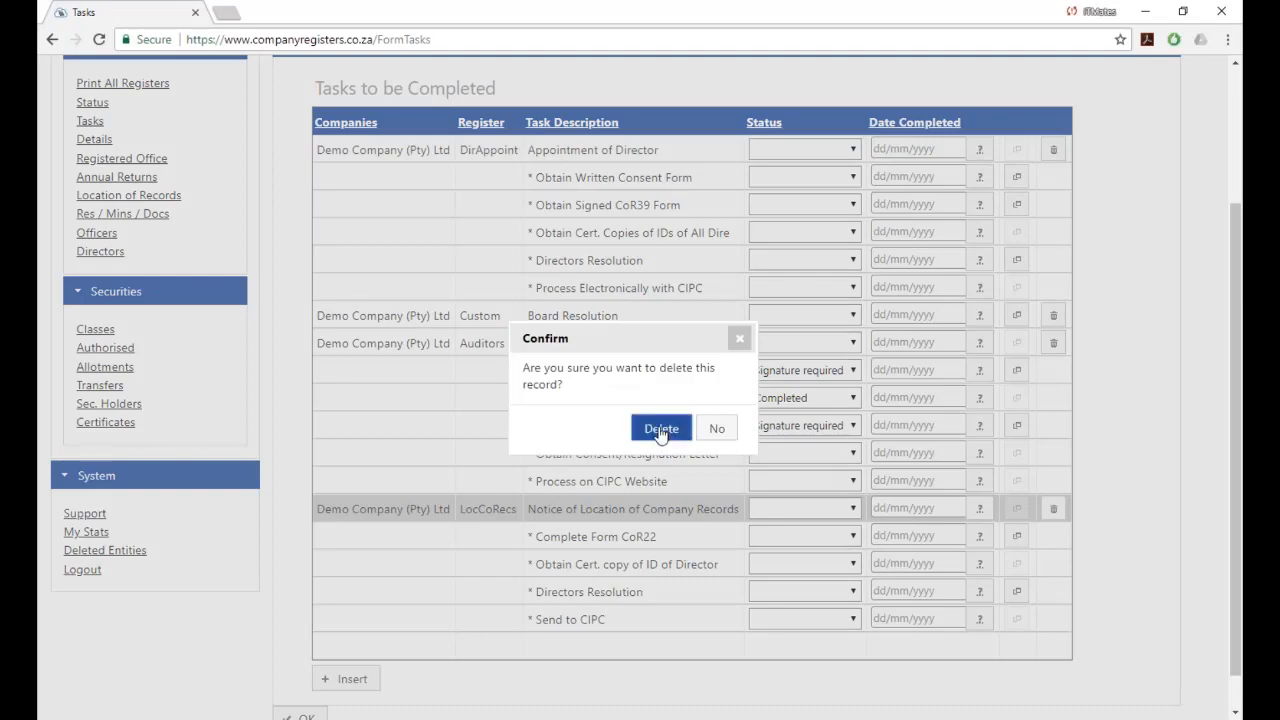
pyautogui.click(660, 430)
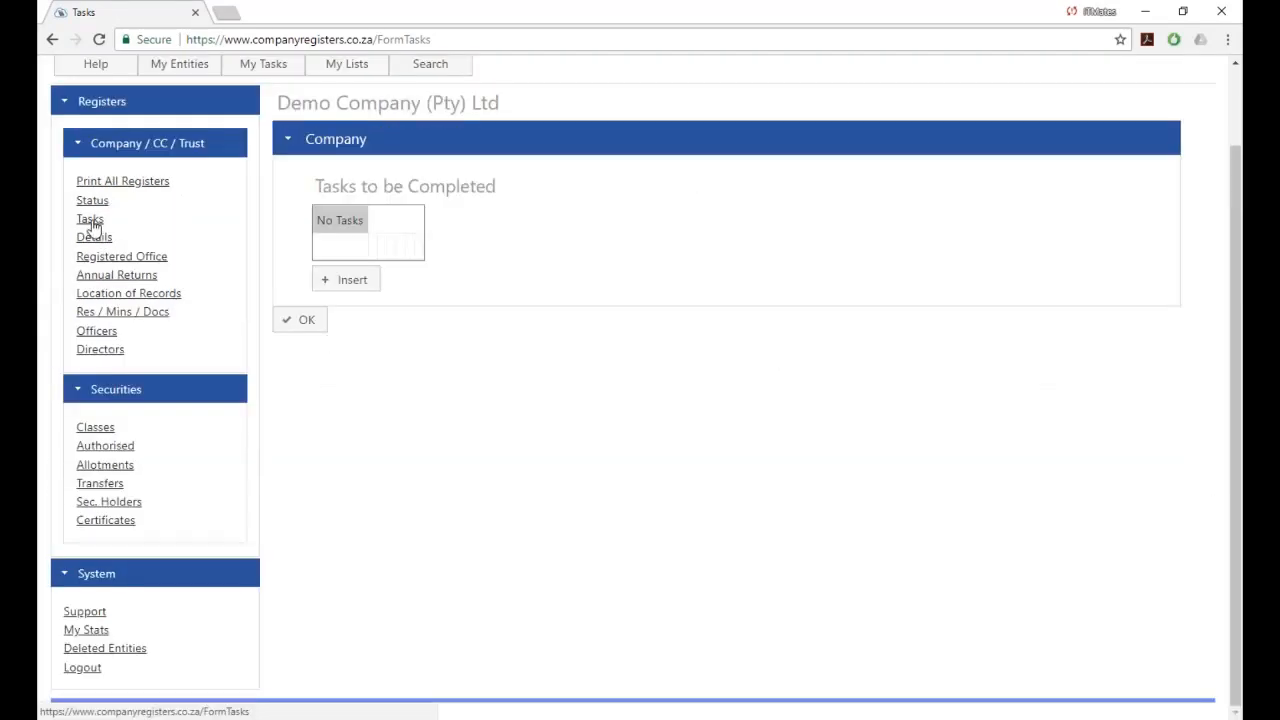
pyautogui.click(91, 224)
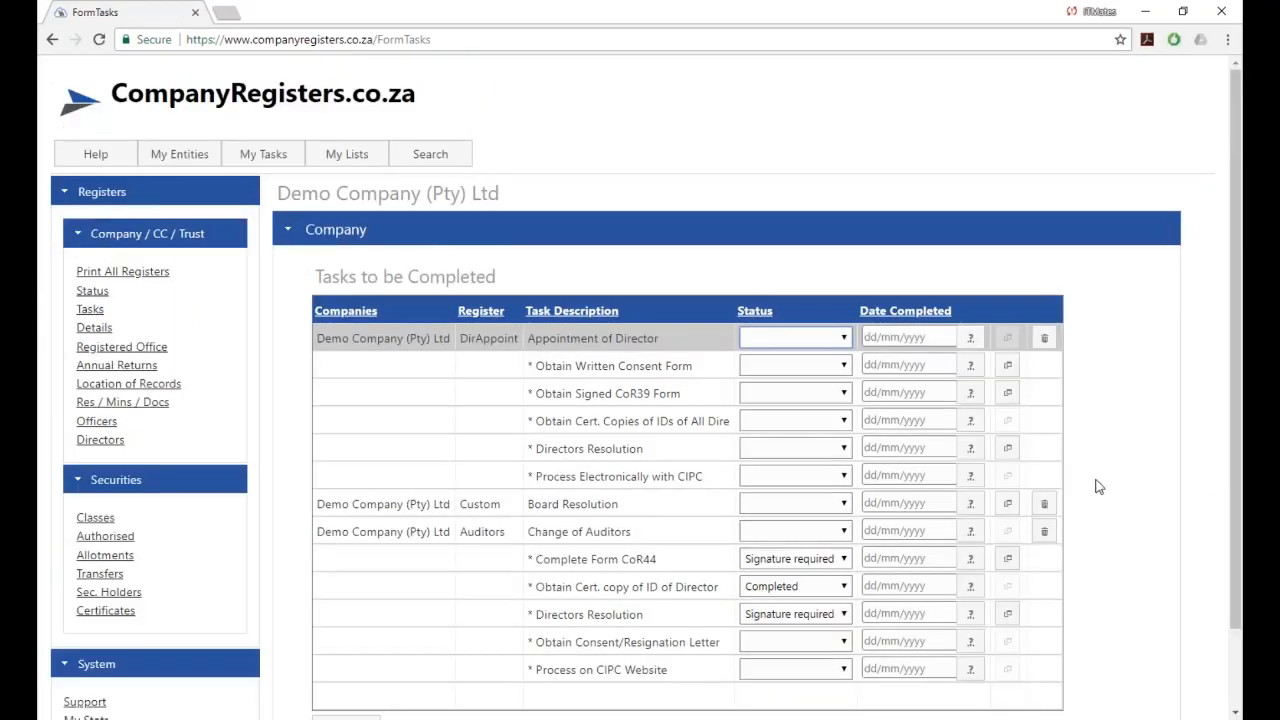
# Delete the Board Resolution, Change of Auditors and Appointment of Director tasks until No Tasks remains.
pyautogui.click(1045, 508)
pyautogui.click(668, 430)
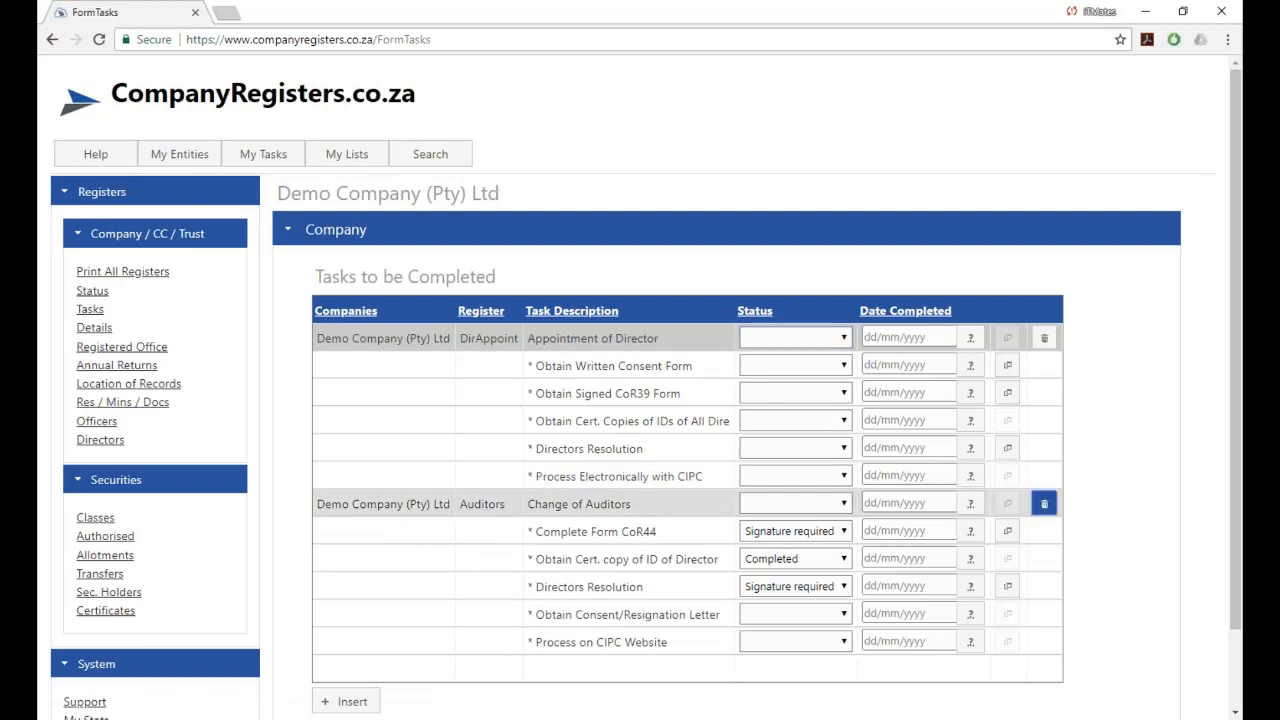
pyautogui.click(1044, 503)
pyautogui.click(660, 431)
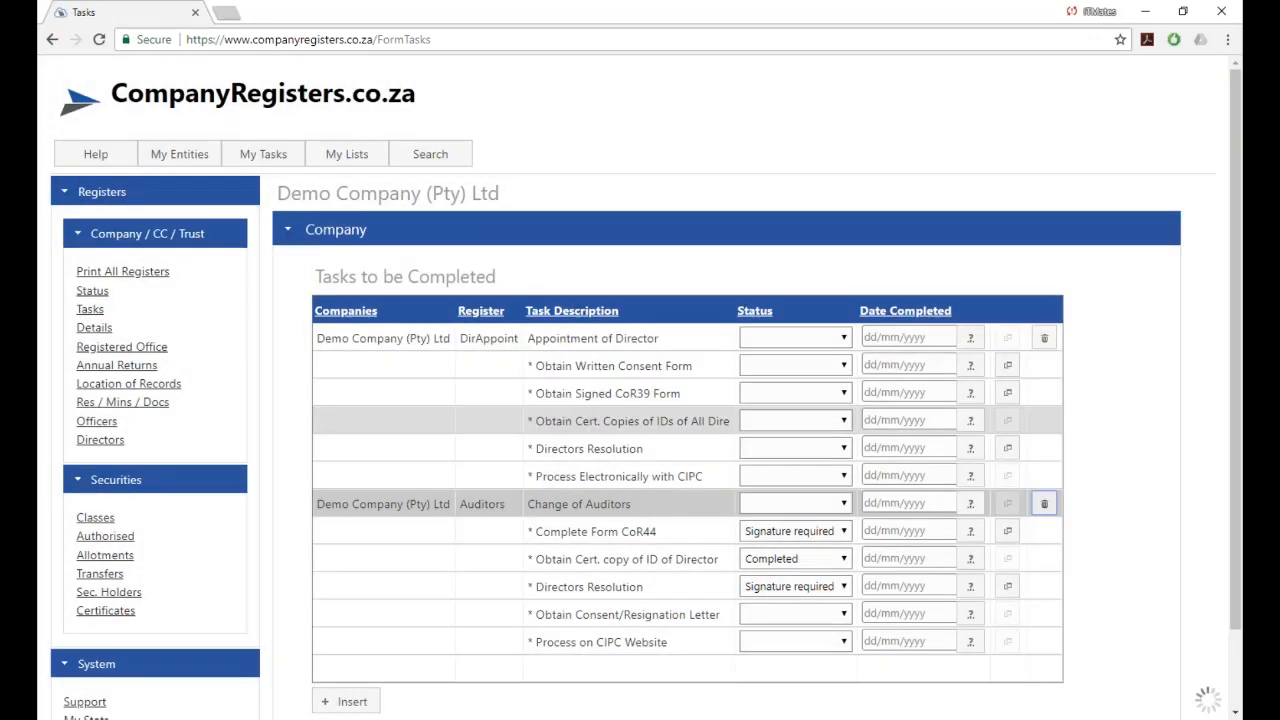
pyautogui.click(89, 309)
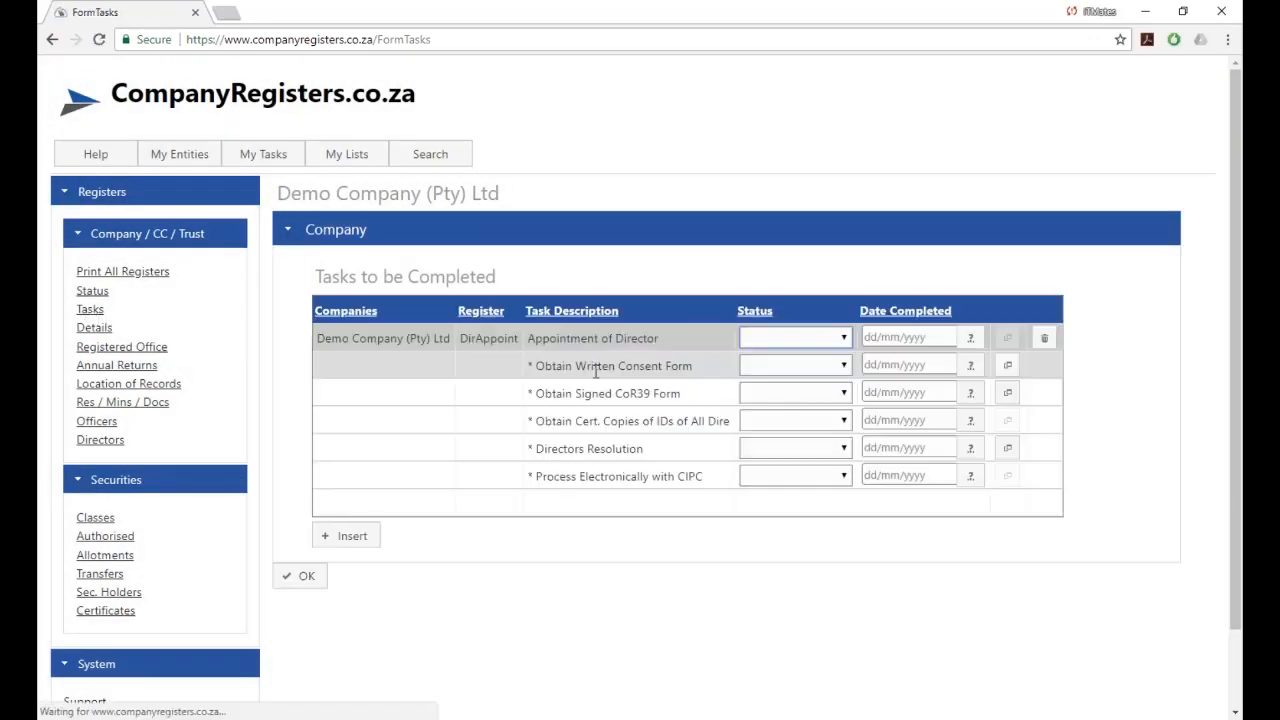
pyautogui.click(1046, 341)
pyautogui.click(660, 431)
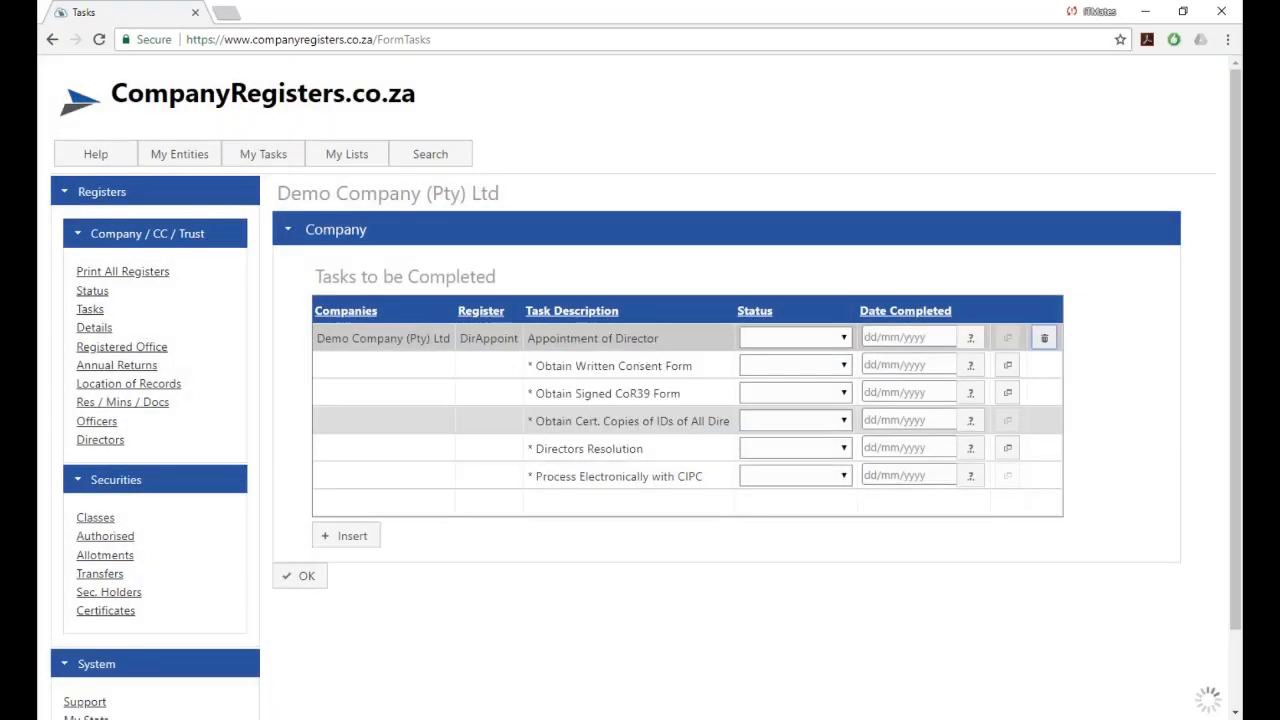
pyautogui.click(90, 310)
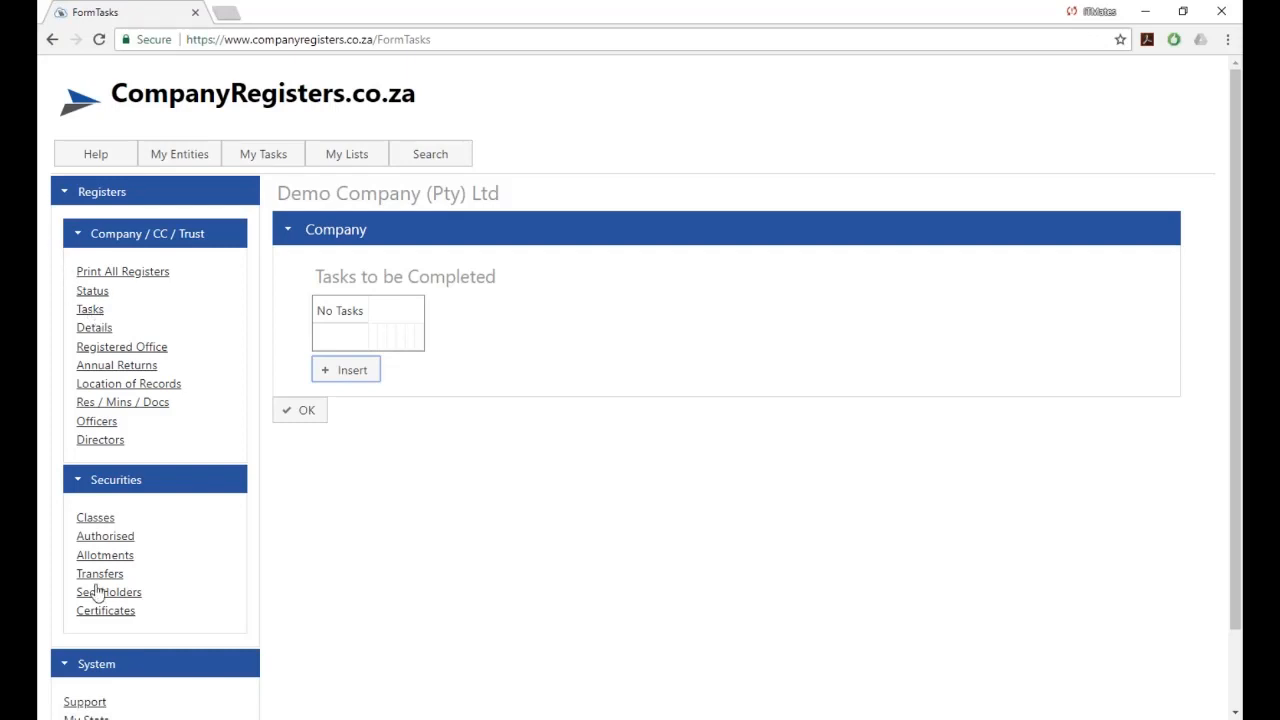
# Open Demo Company's Directors register and edit the second director's appointment record.
pyautogui.click(91, 440)
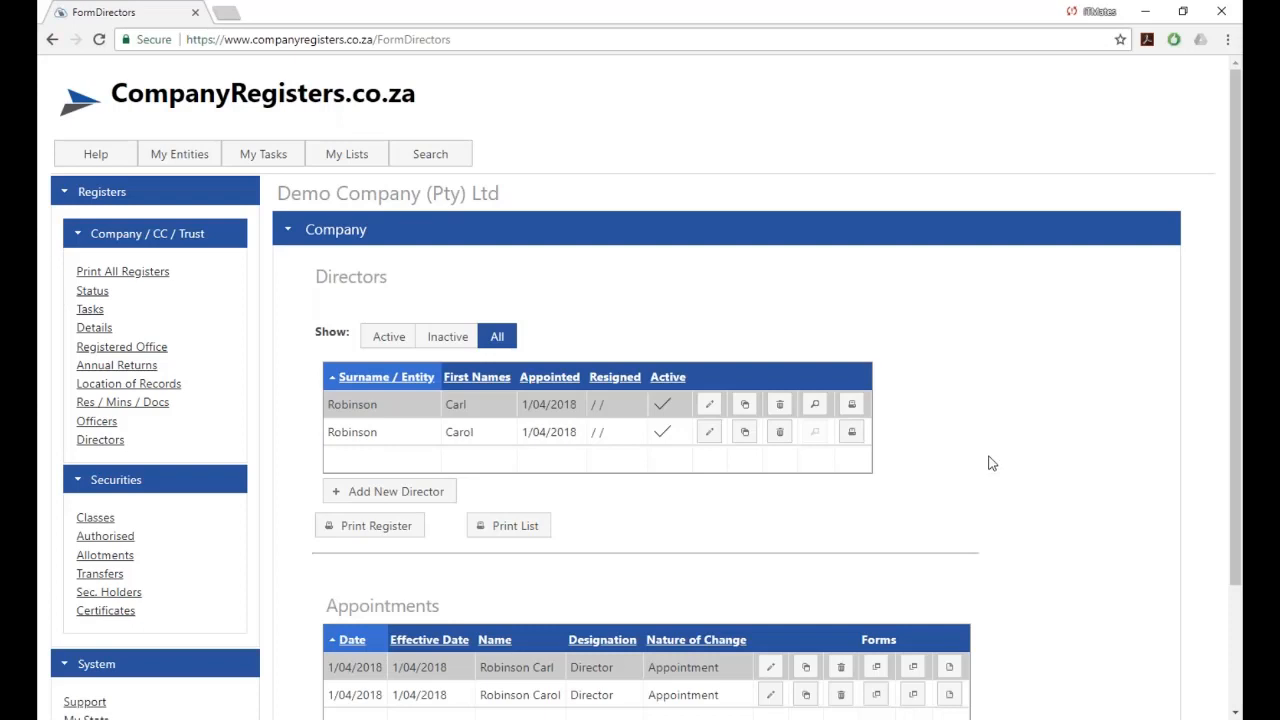
pyautogui.scroll(-3, 988, 463)
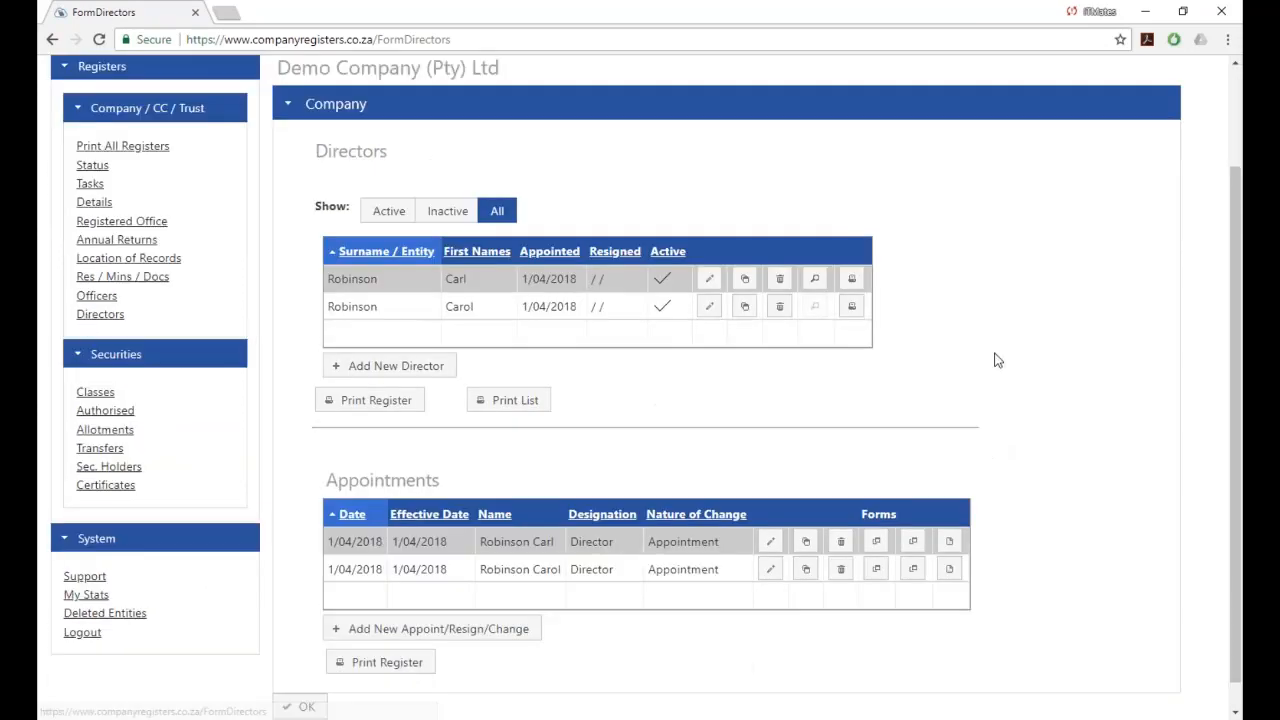
pyautogui.scroll(-1, 995, 360)
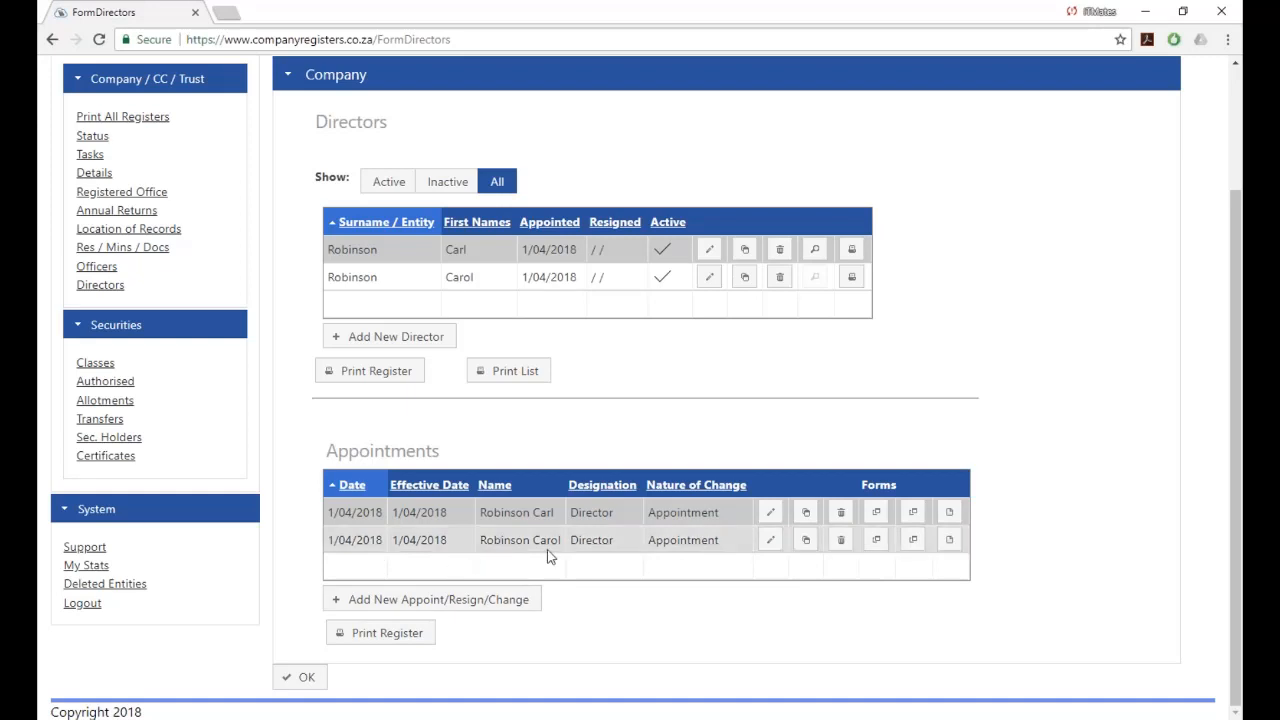
pyautogui.click(771, 540)
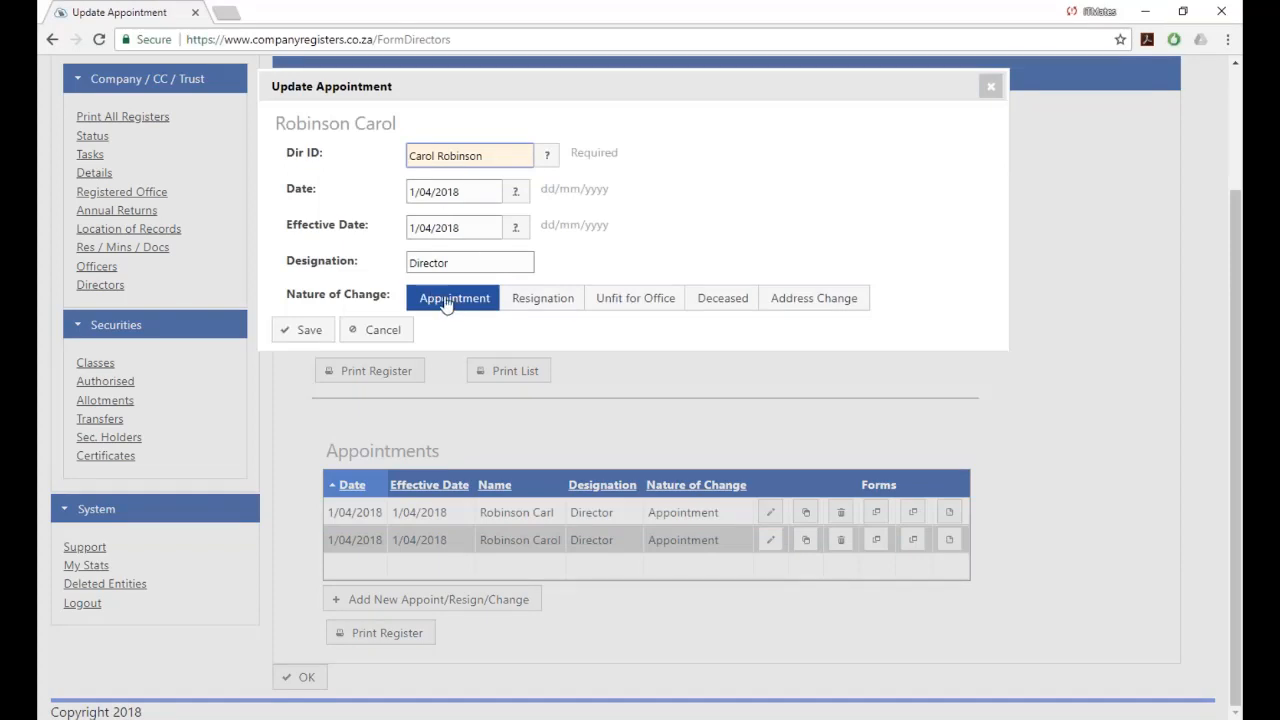
# Save the second director's appointment unchanged, with Appointment as the nature of change.
pyautogui.click(311, 332)
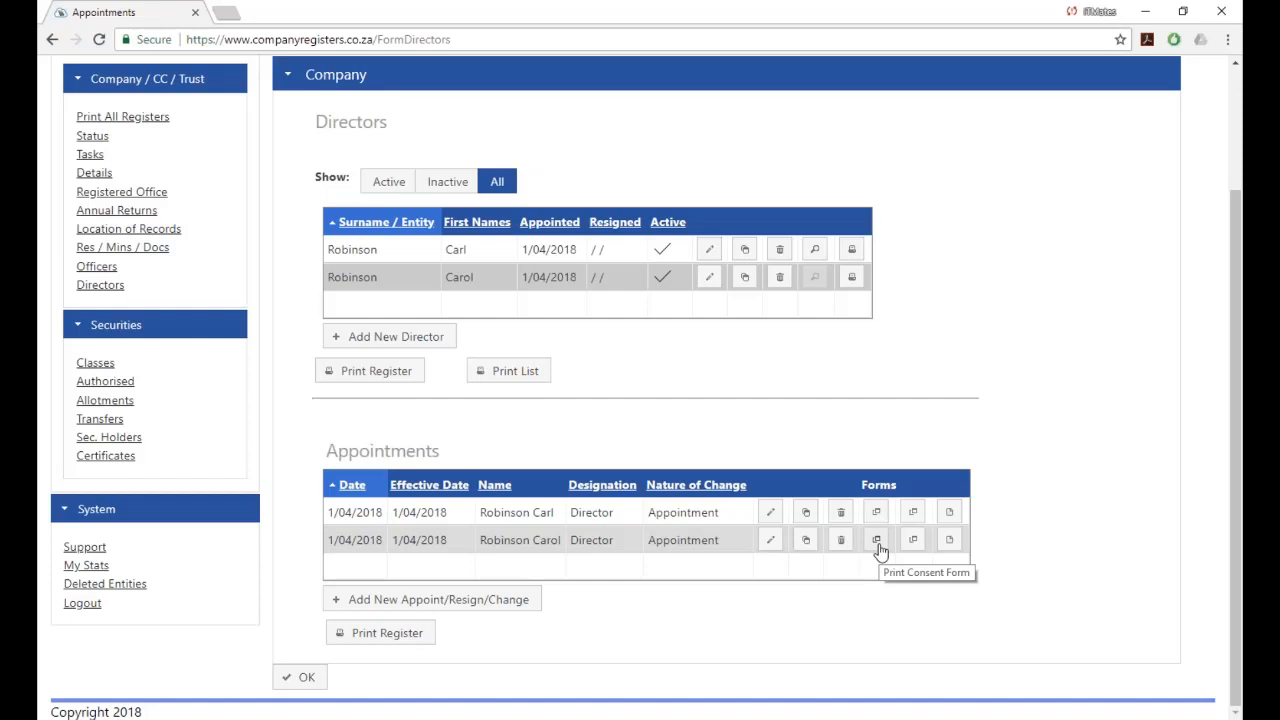
# Show the Tasks to be Completed list for the second director's appointment.
pyautogui.click(948, 543)
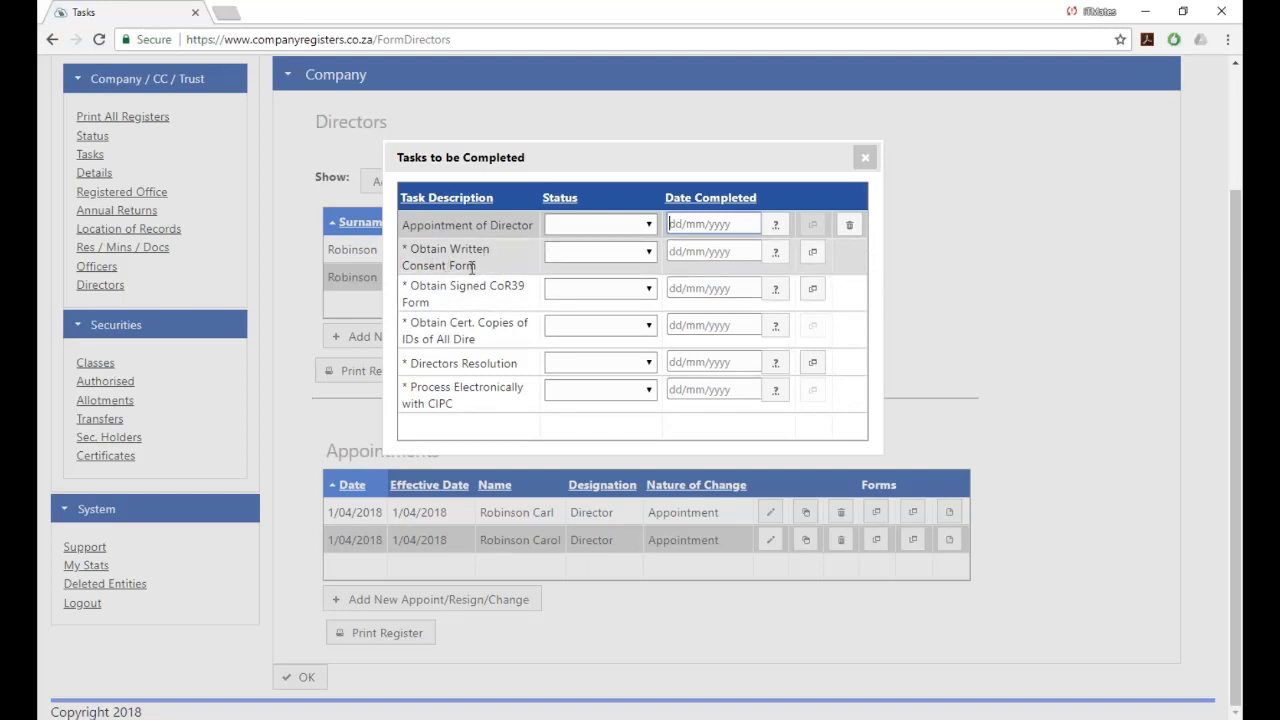
# Review the written consent form PDF and return to the task list.
pyautogui.click(816, 257)
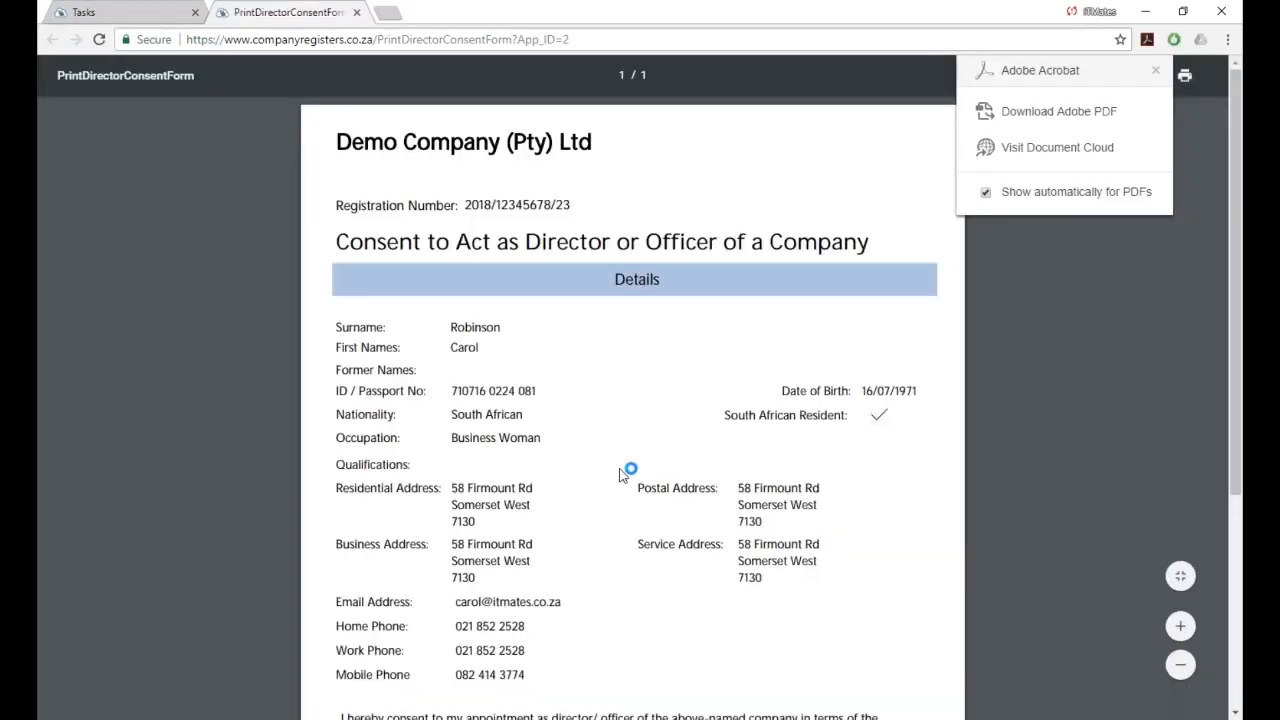
pyautogui.scroll(-5, 619, 475)
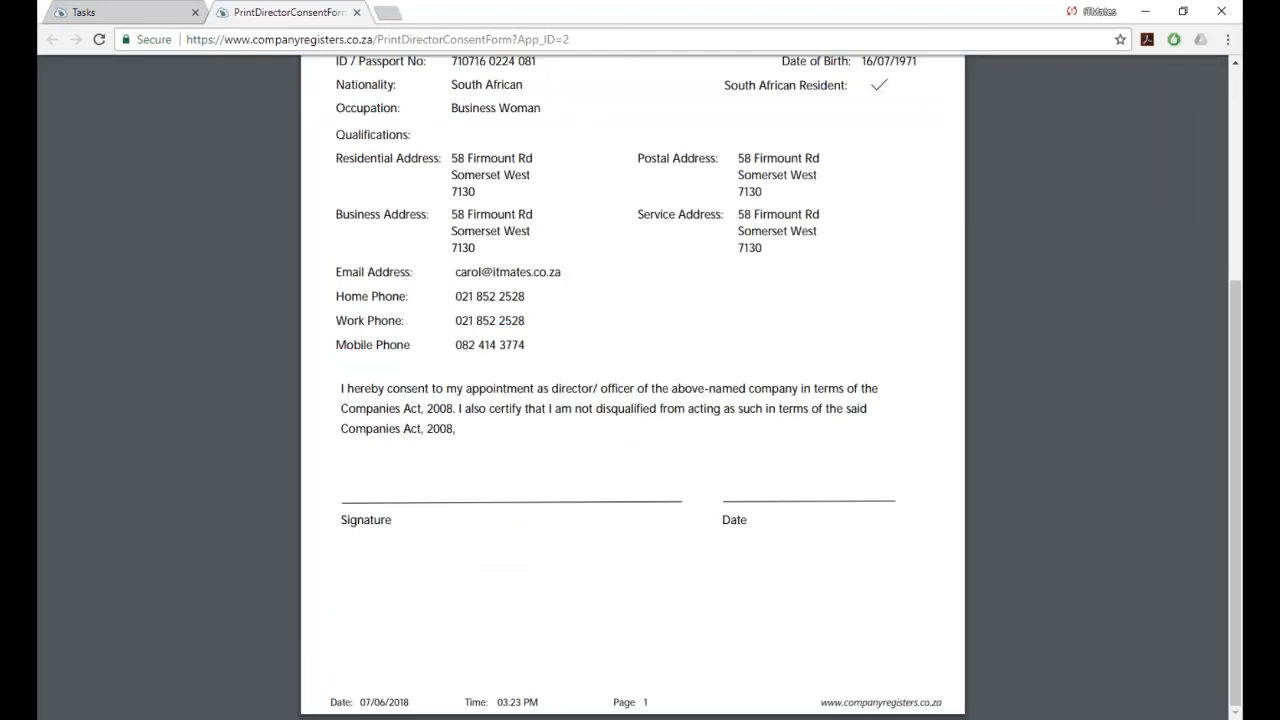
pyautogui.click(86, 12)
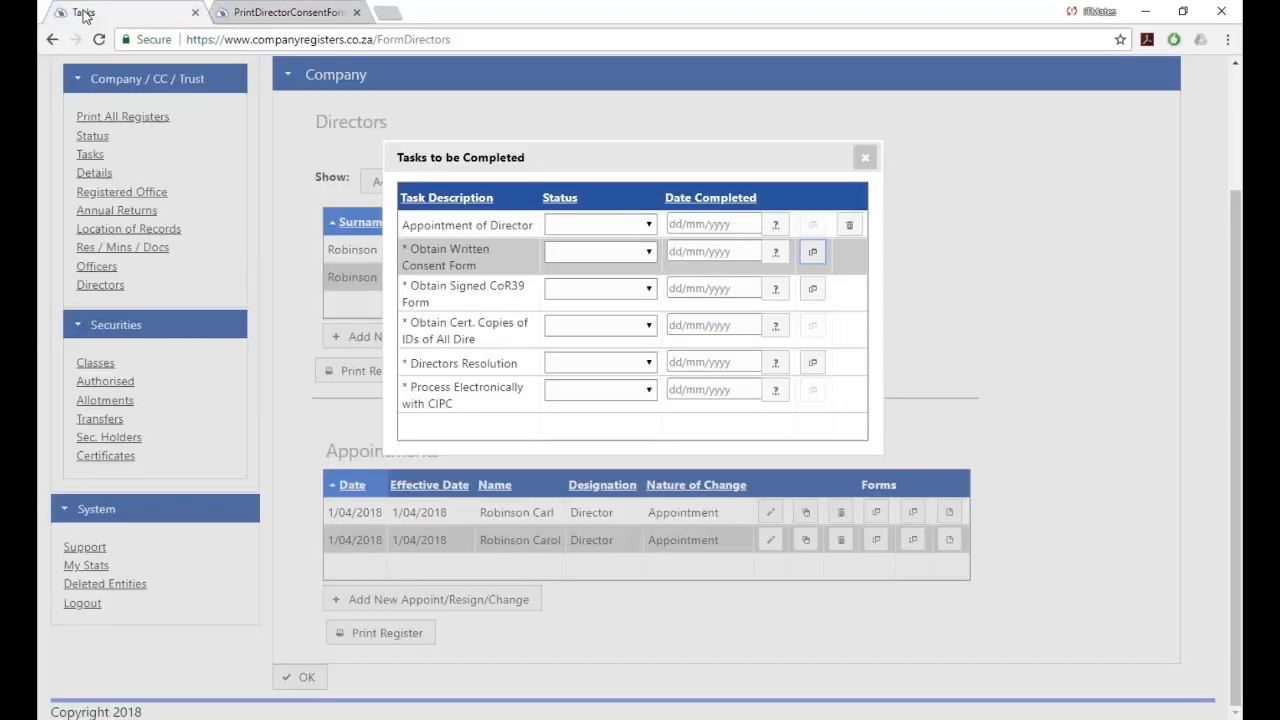
# Mark Obtain Written Consent Form as Signature required and generate the CoR39 form.
pyautogui.click(649, 253)
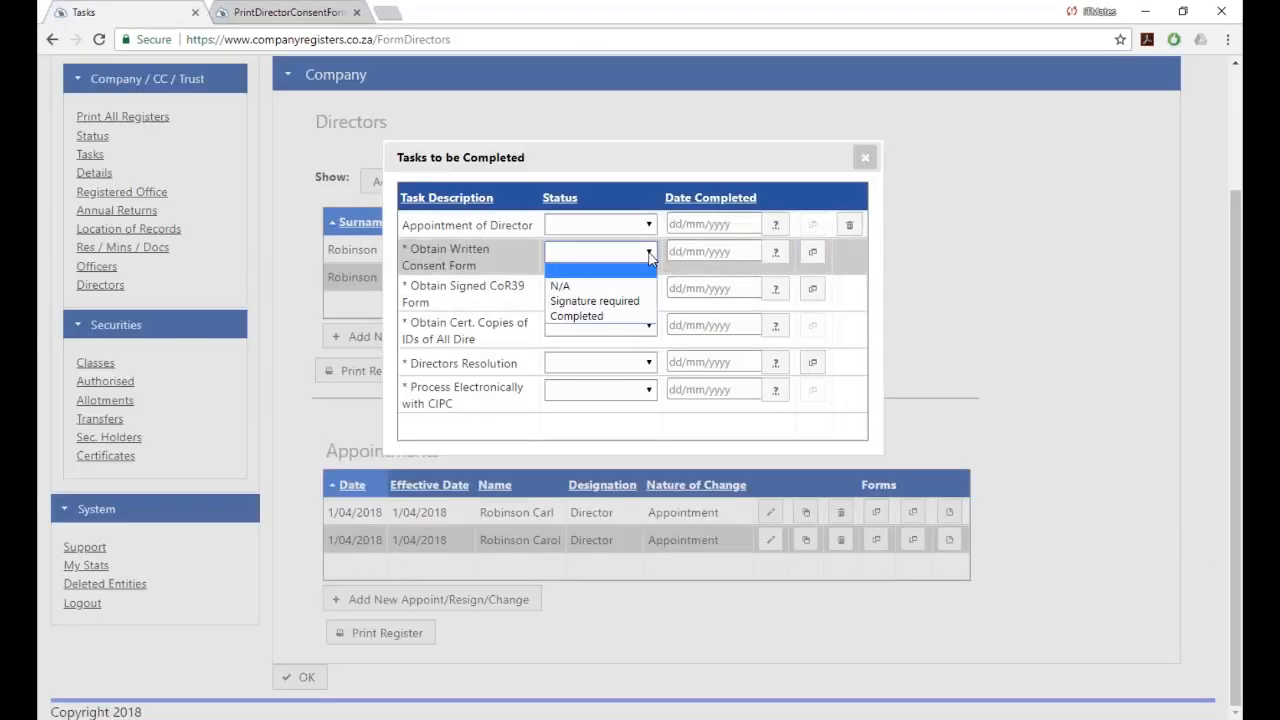
pyautogui.click(574, 303)
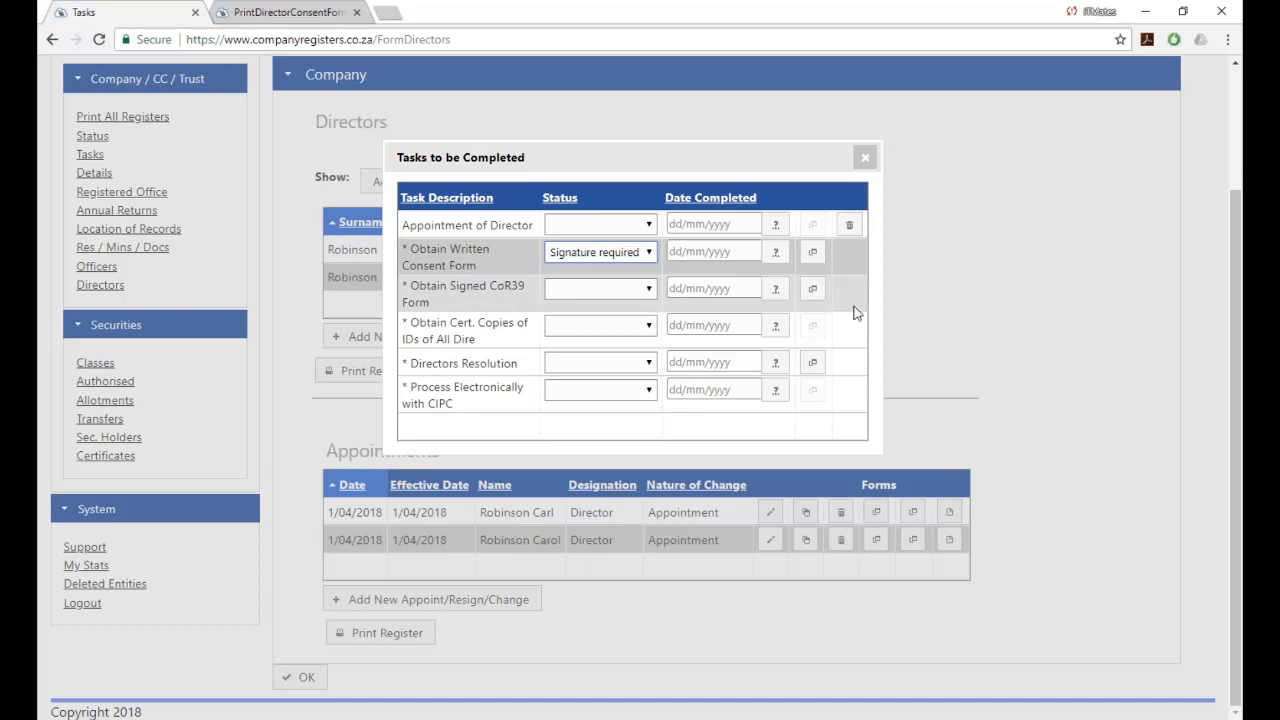
pyautogui.click(812, 288)
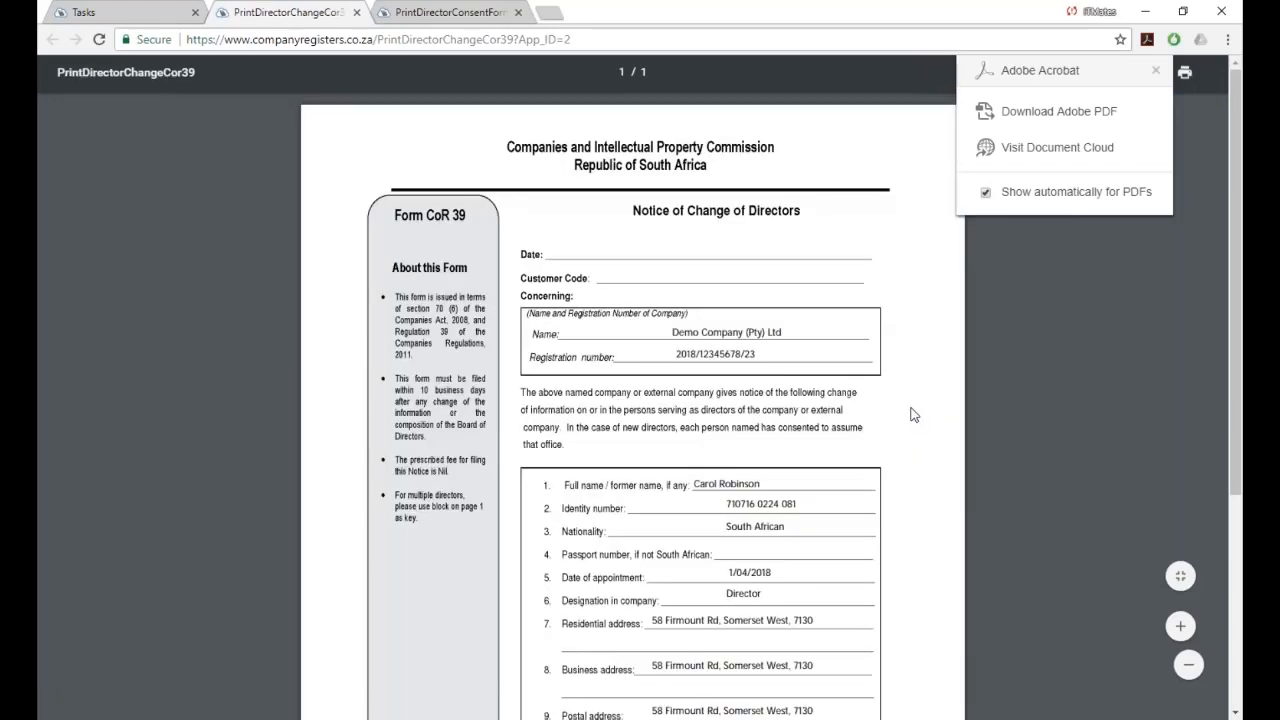
# Scroll through the CoR39 Notice of Change of Directors PDF, then return to the task list.
pyautogui.scroll(-3, 913, 414)
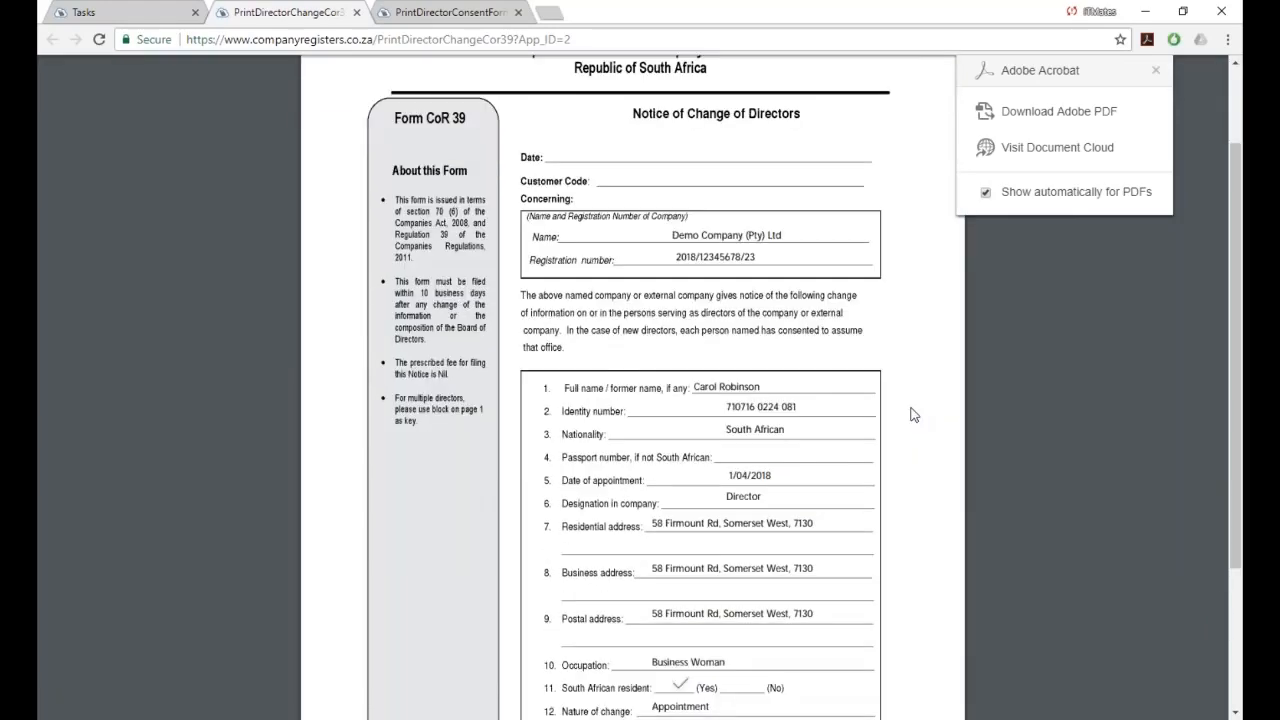
pyautogui.scroll(3, 913, 414)
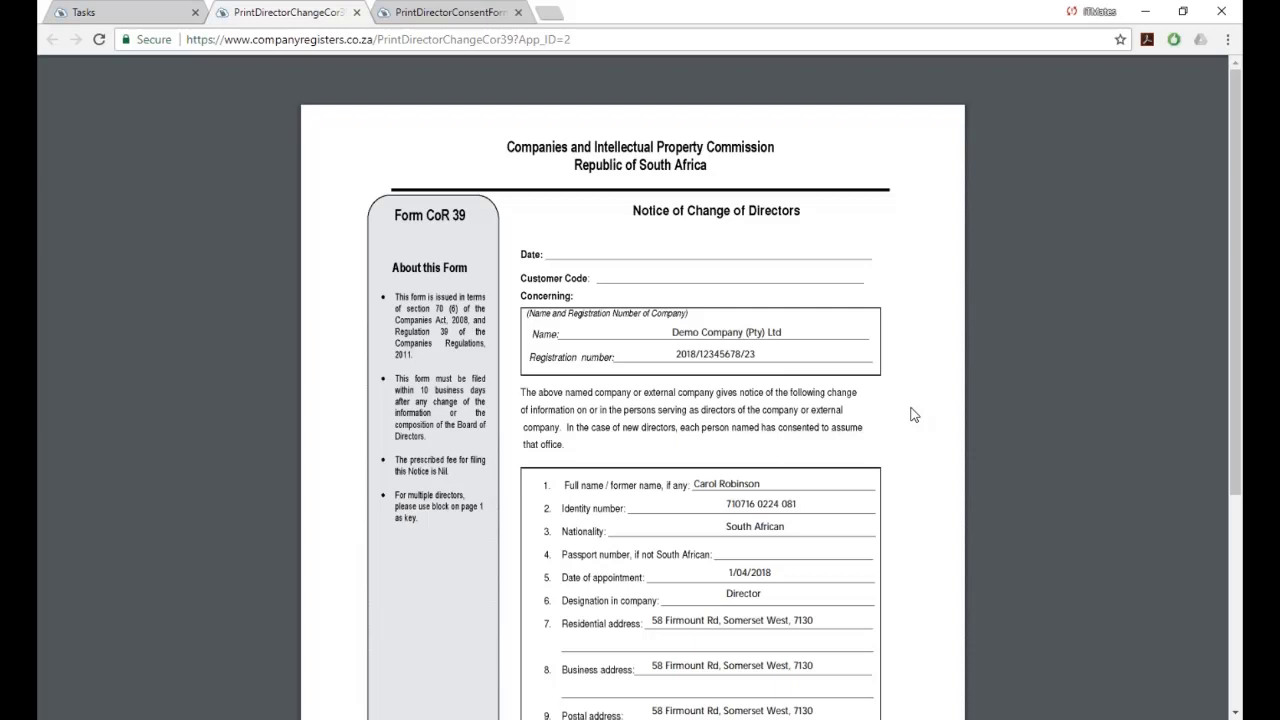
pyautogui.scroll(-3, 913, 413)
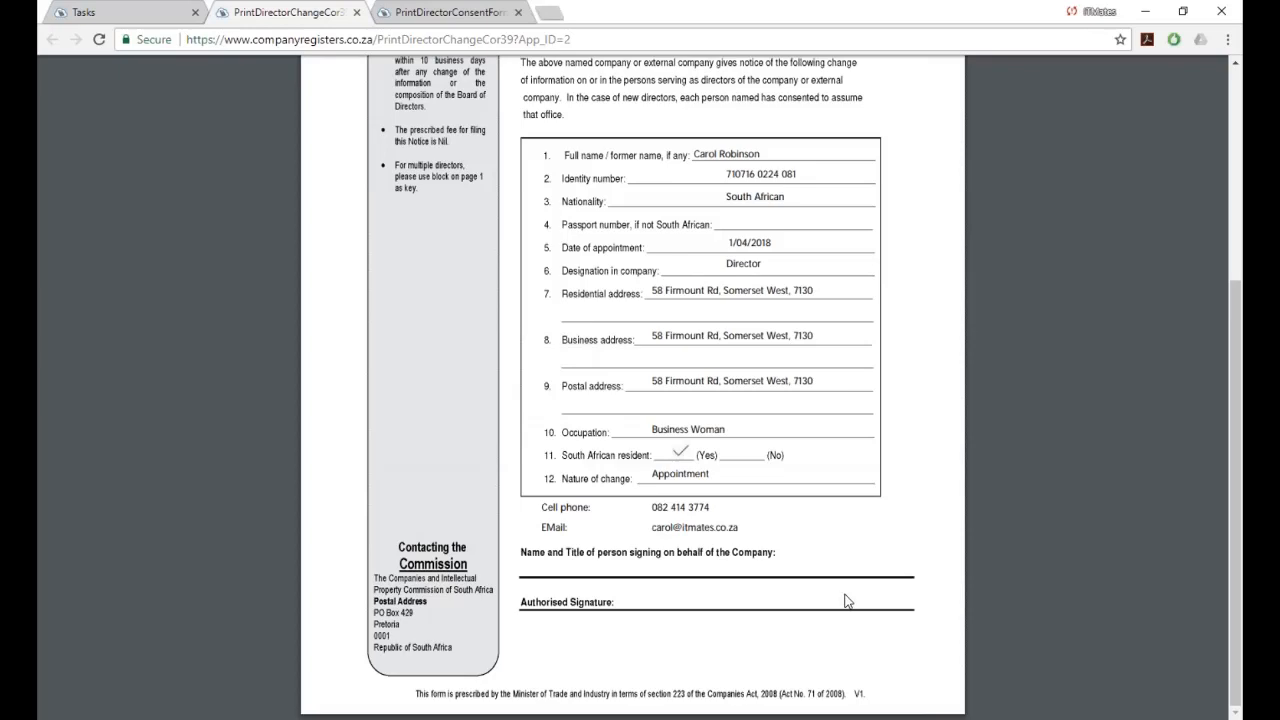
pyautogui.scroll(4, 845, 600)
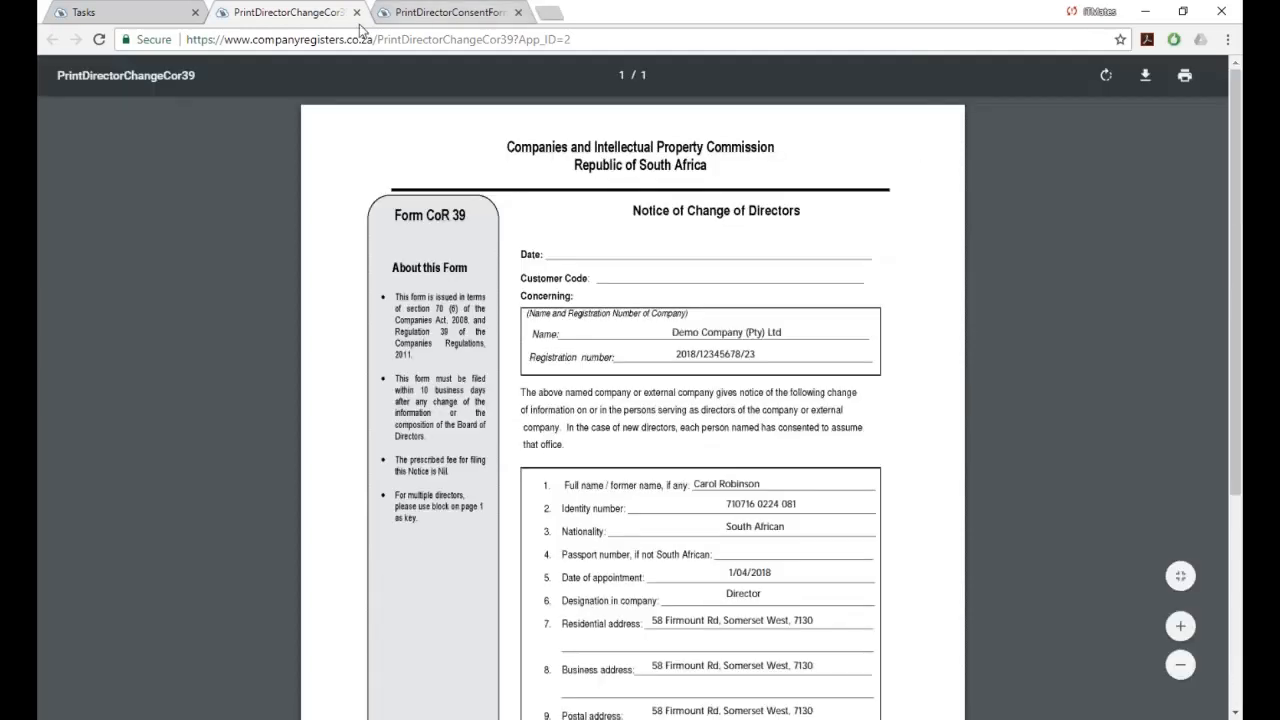
pyautogui.click(128, 20)
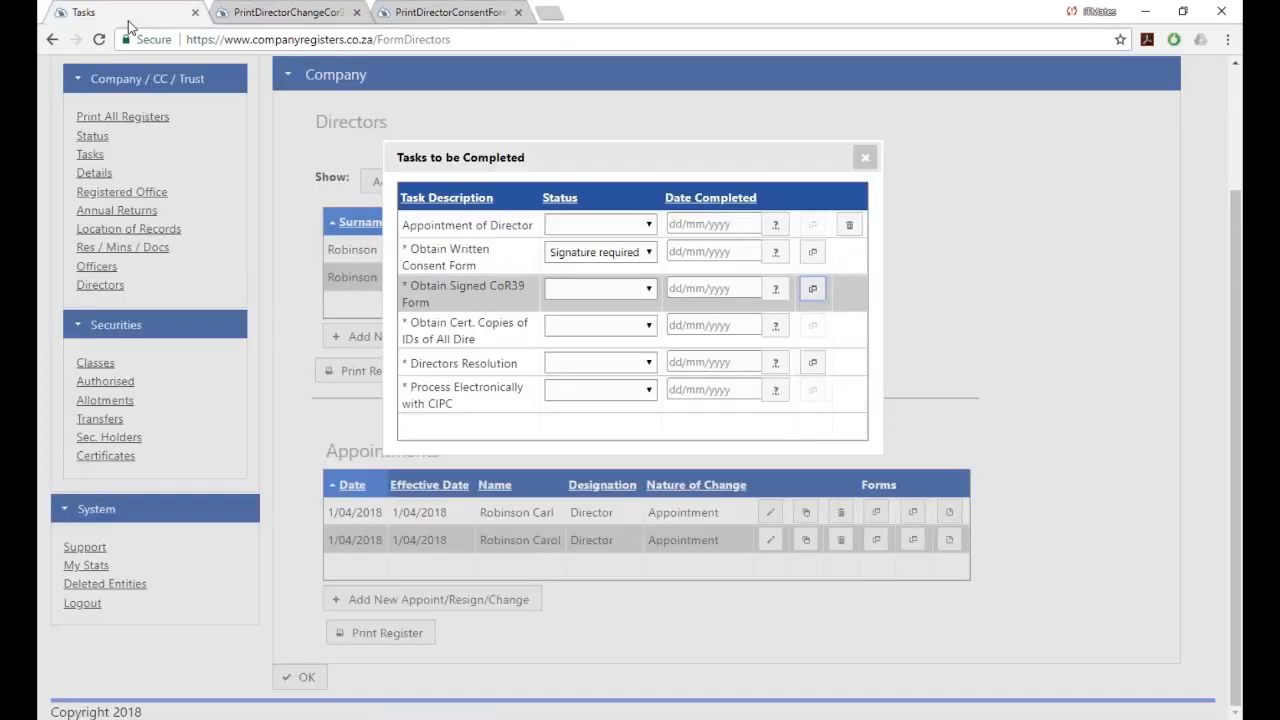
# Mark Obtain Signed CoR39 Form as Signature required and close the task list.
pyautogui.click(648, 289)
pyautogui.click(589, 336)
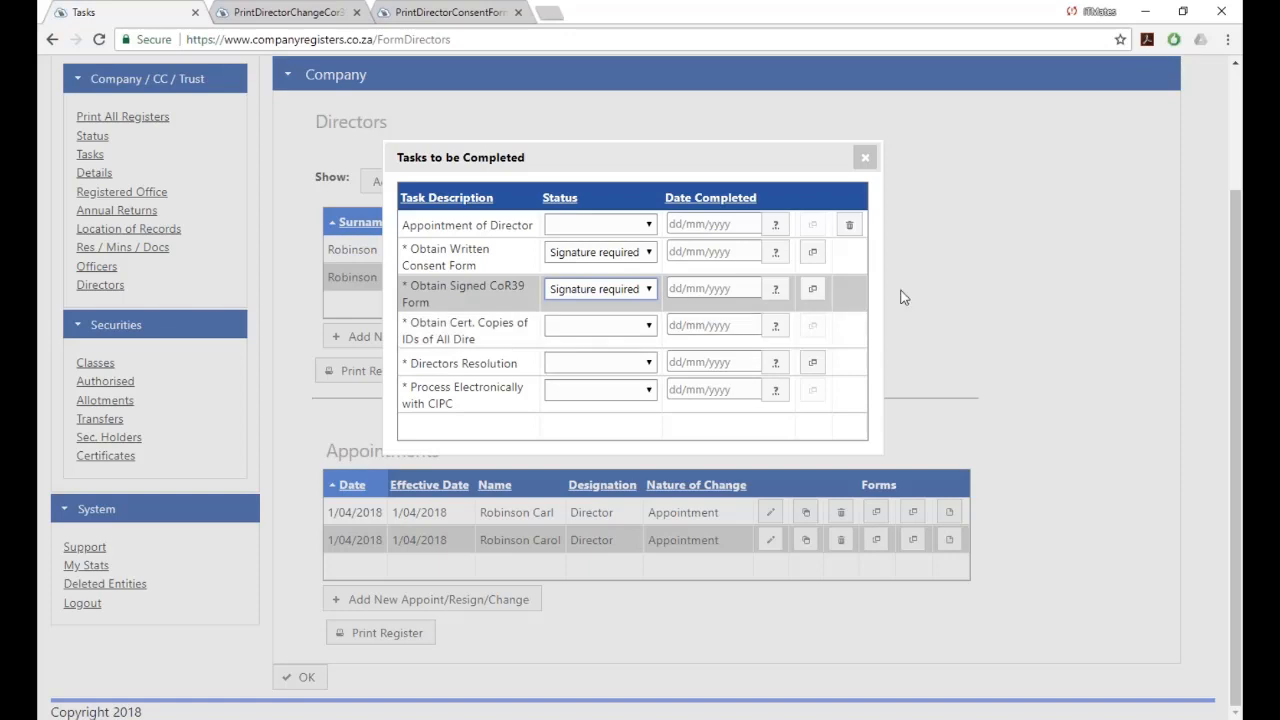
pyautogui.click(866, 161)
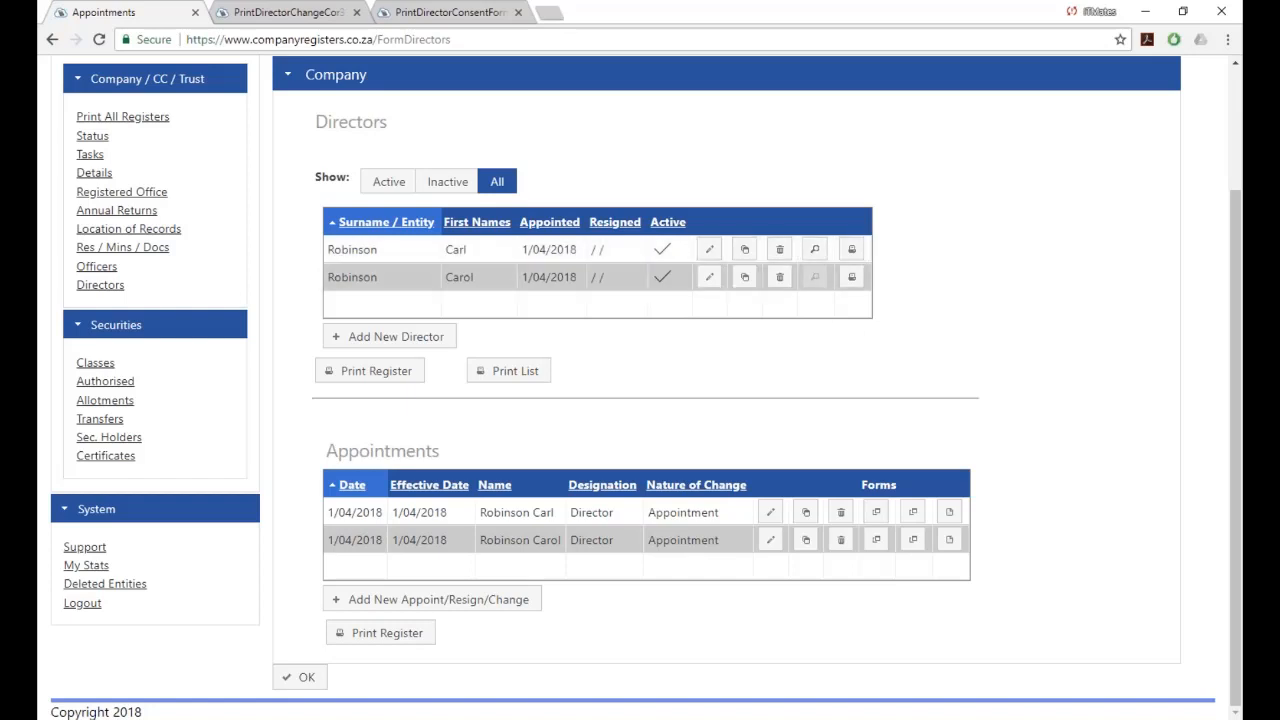
# Check the director's ID document, then mark the certified ID copies task Completed on 7/06/2018.
pyautogui.click(816, 251)
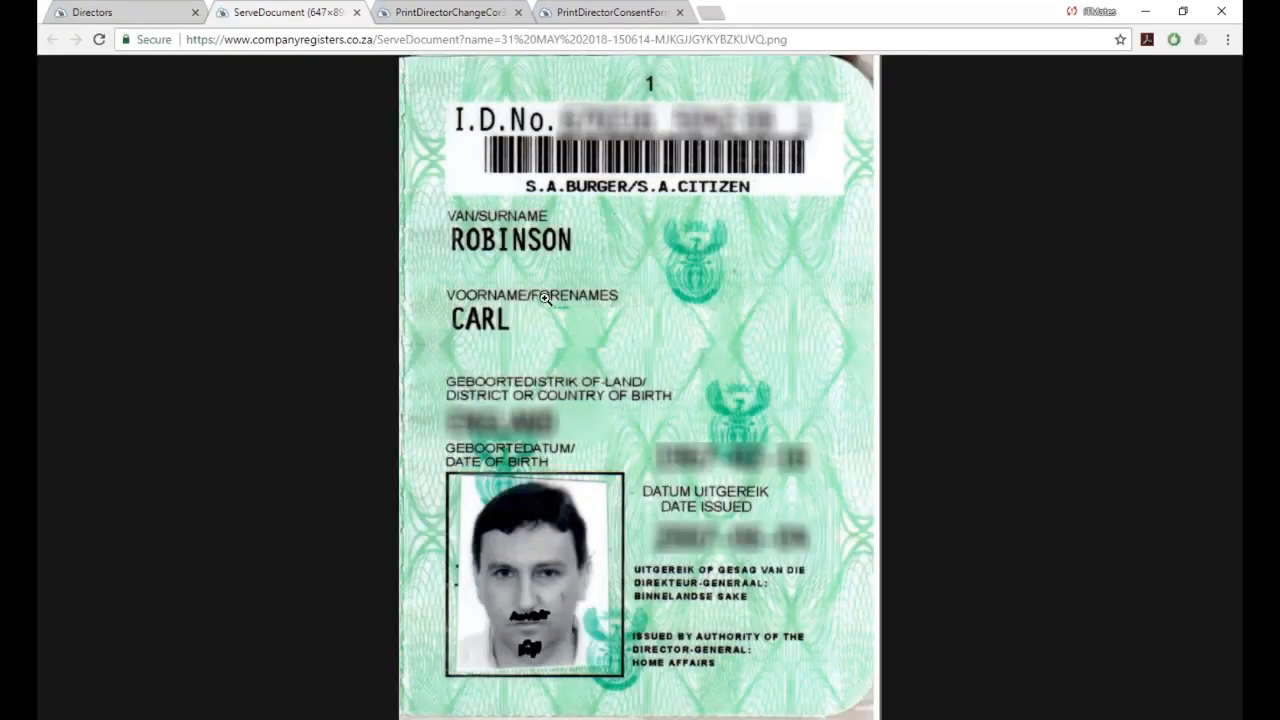
pyautogui.click(357, 12)
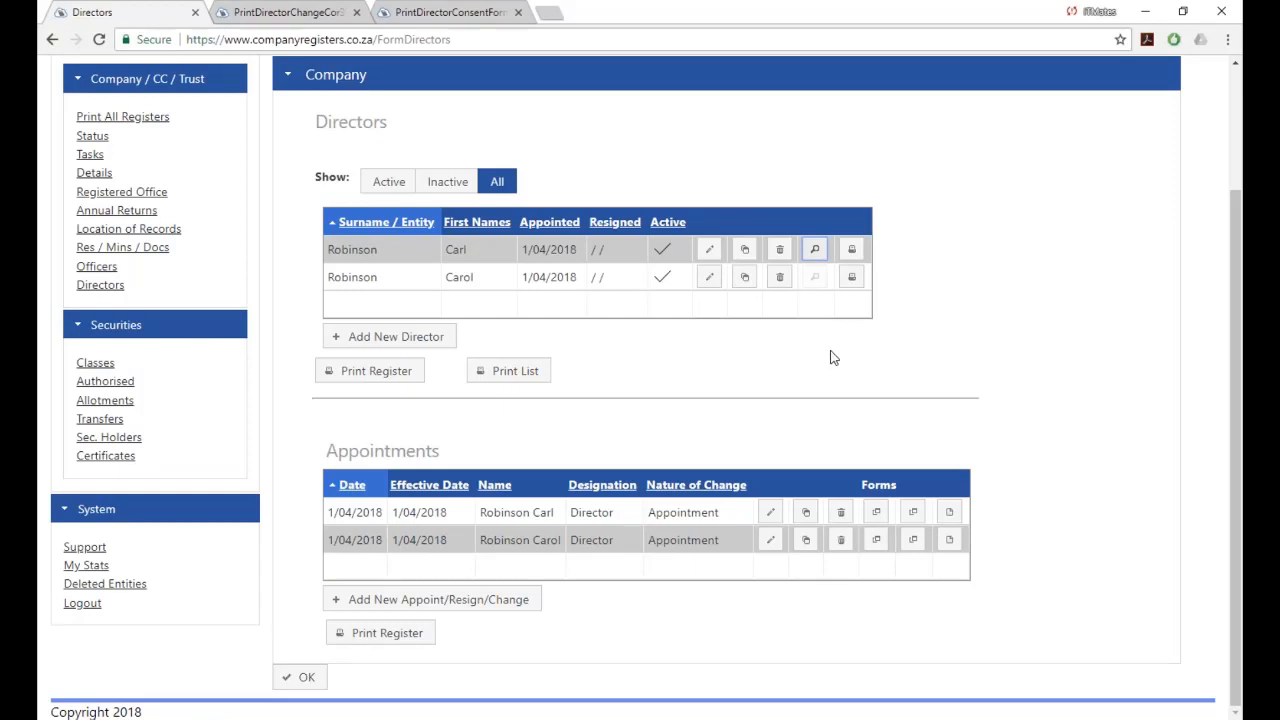
pyautogui.click(90, 160)
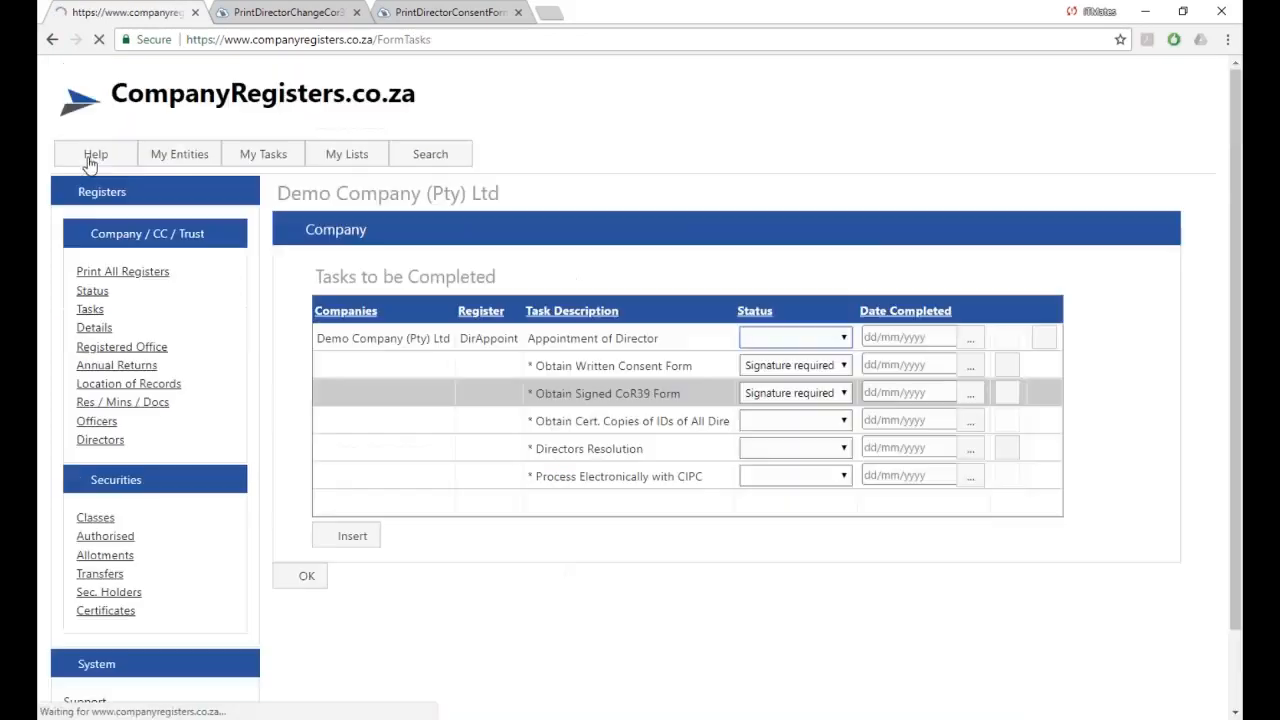
pyautogui.scroll(-1, 568, 490)
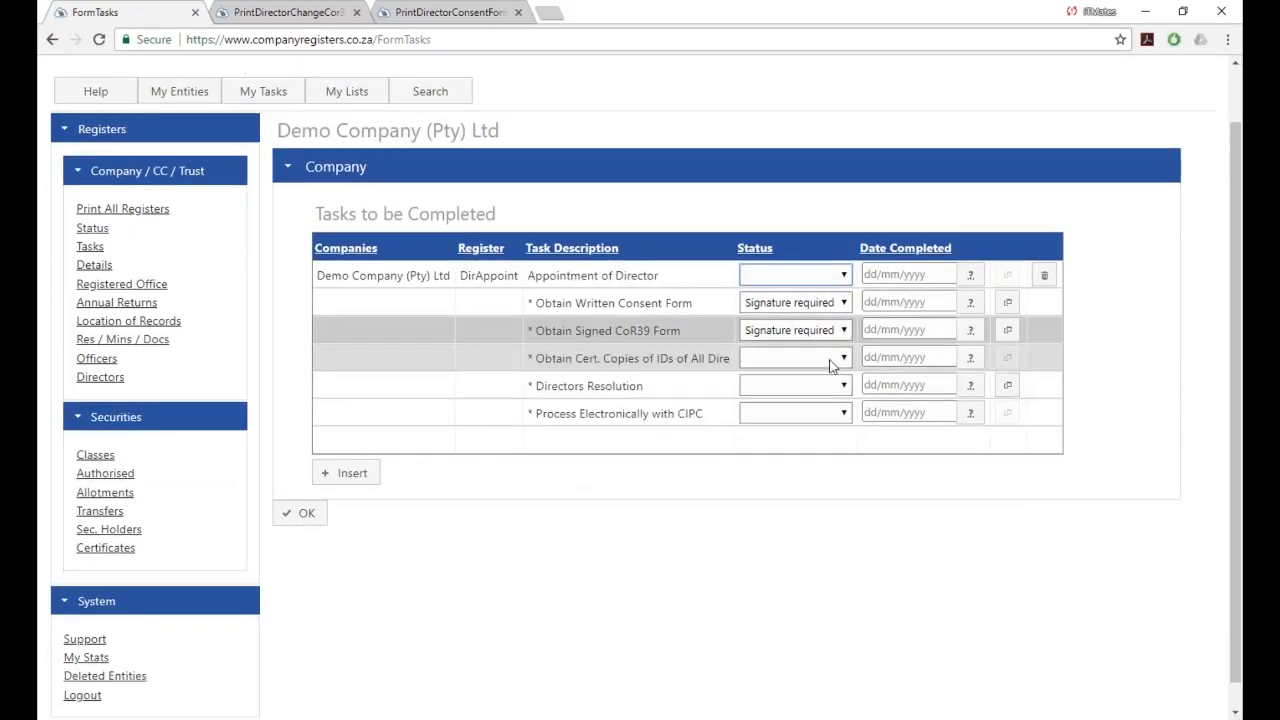
pyautogui.click(845, 360)
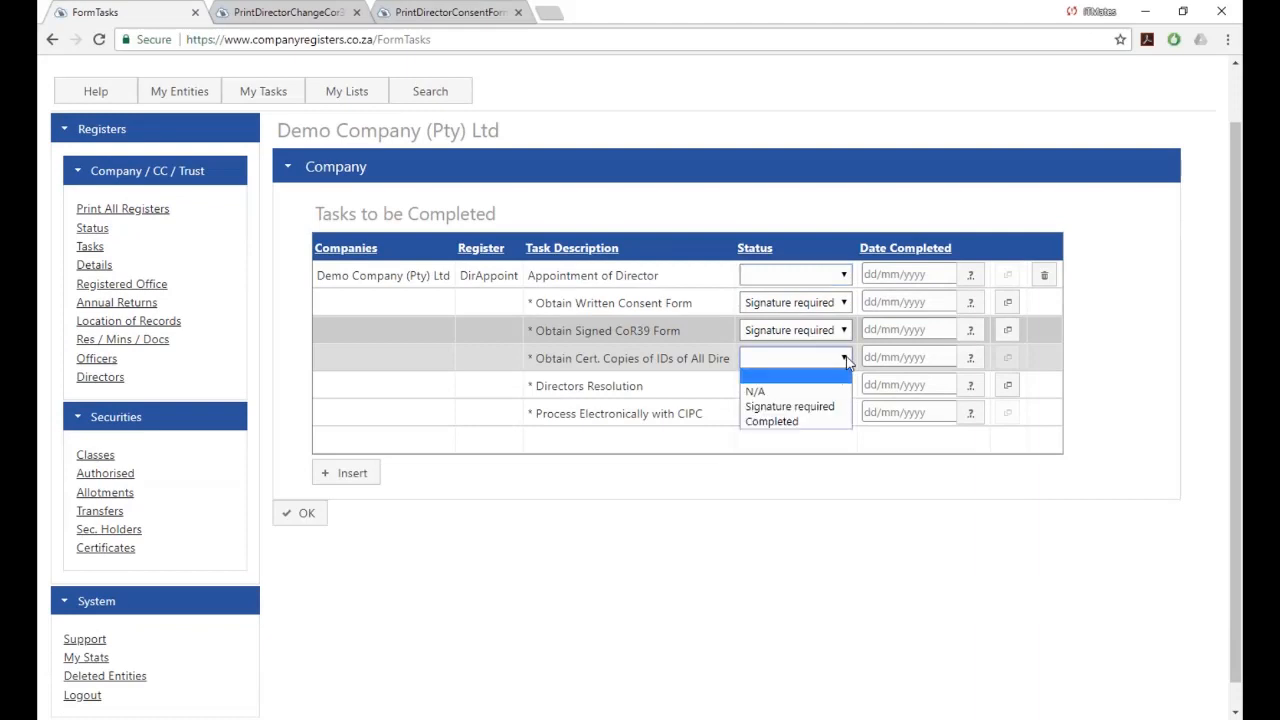
pyautogui.click(790, 422)
pyautogui.click(900, 359)
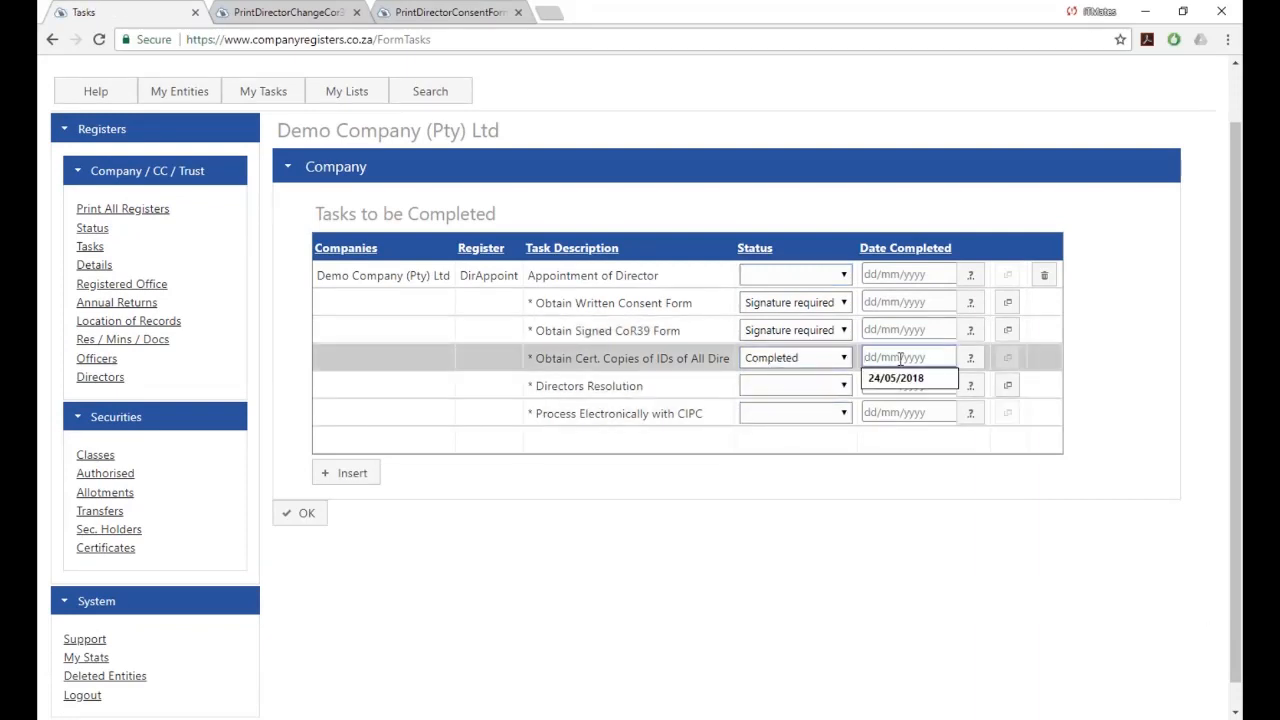
pyautogui.write('today')
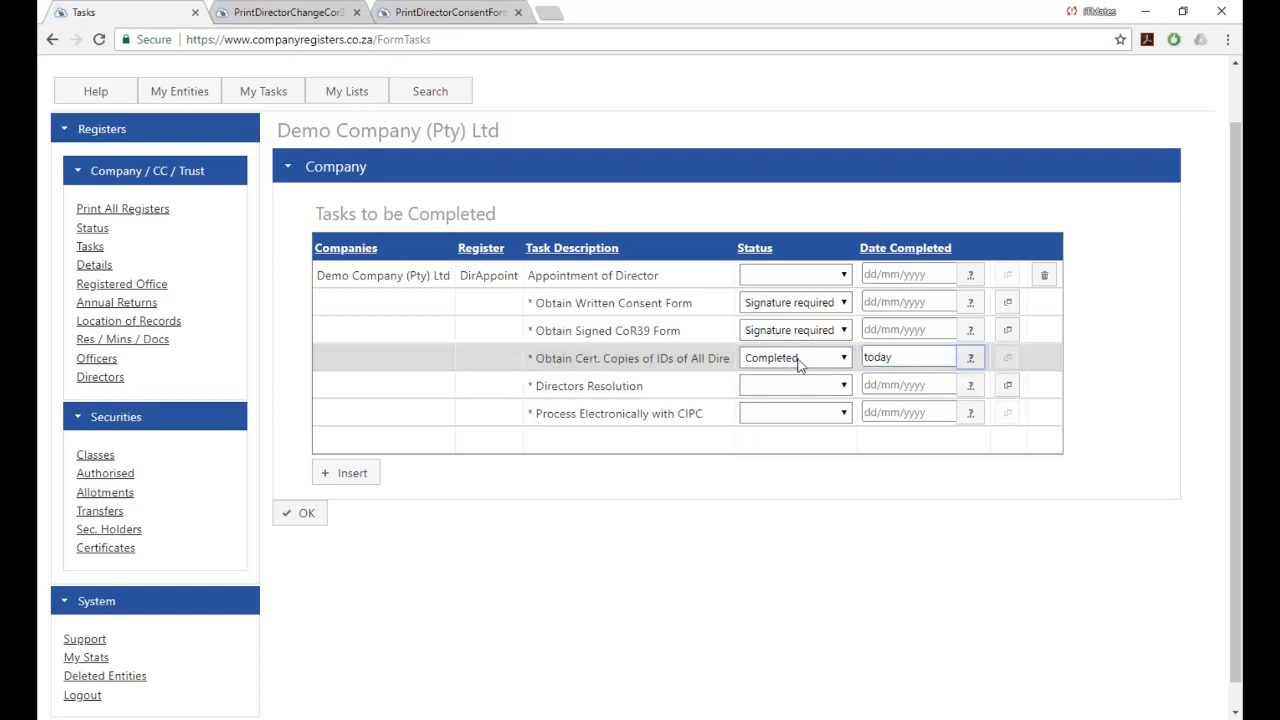
pyautogui.click(970, 360)
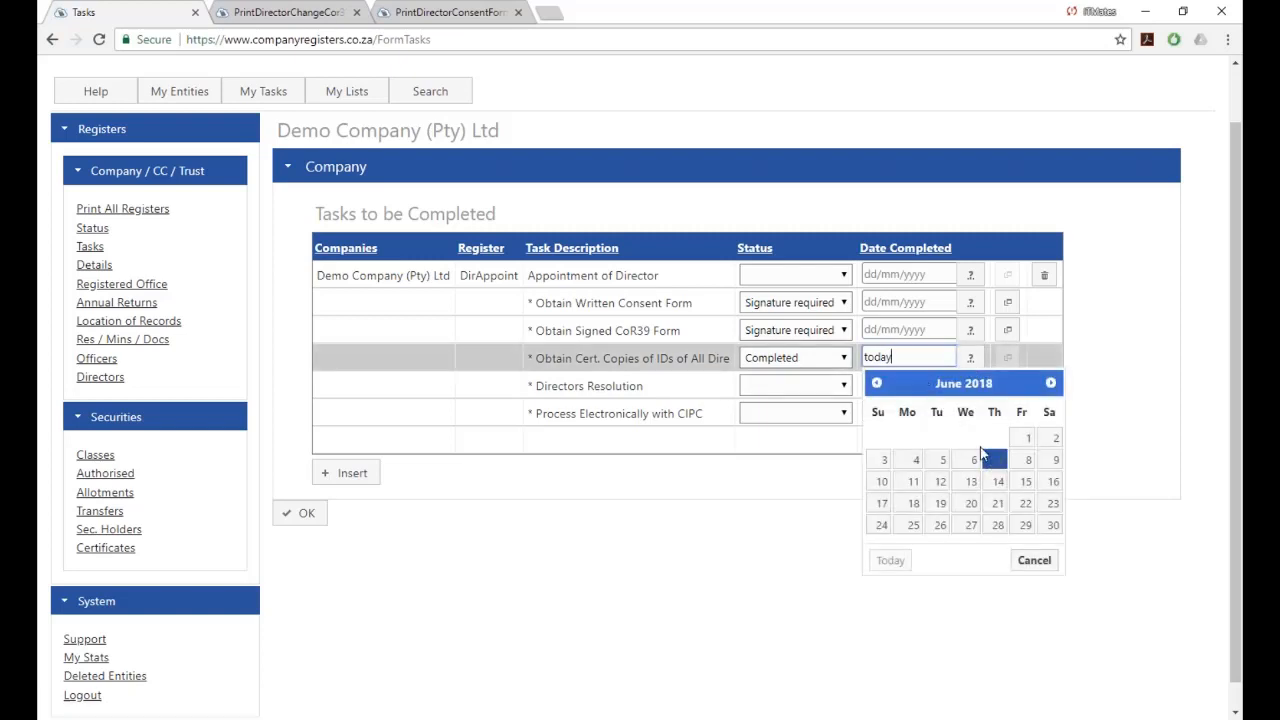
pyautogui.click(994, 460)
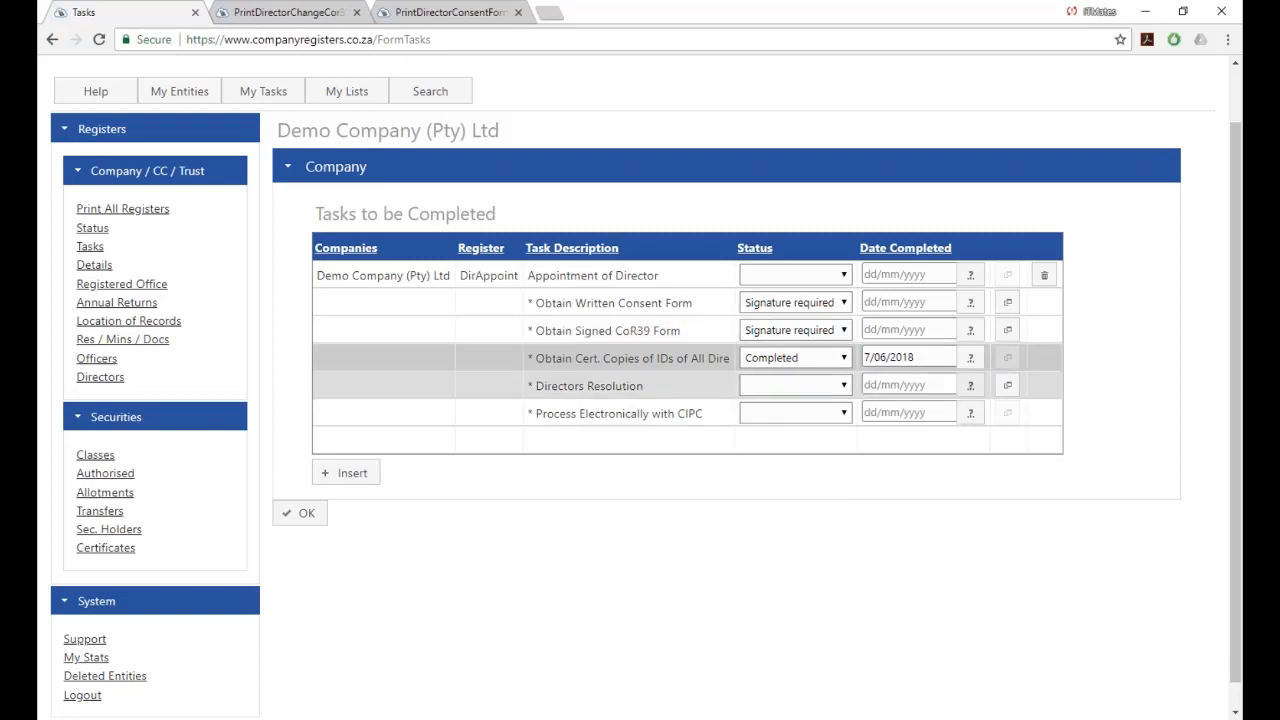
# Open Directors Resolution No. 3, preview it for printing without printing, and return to Tasks.
pyautogui.click(1008, 388)
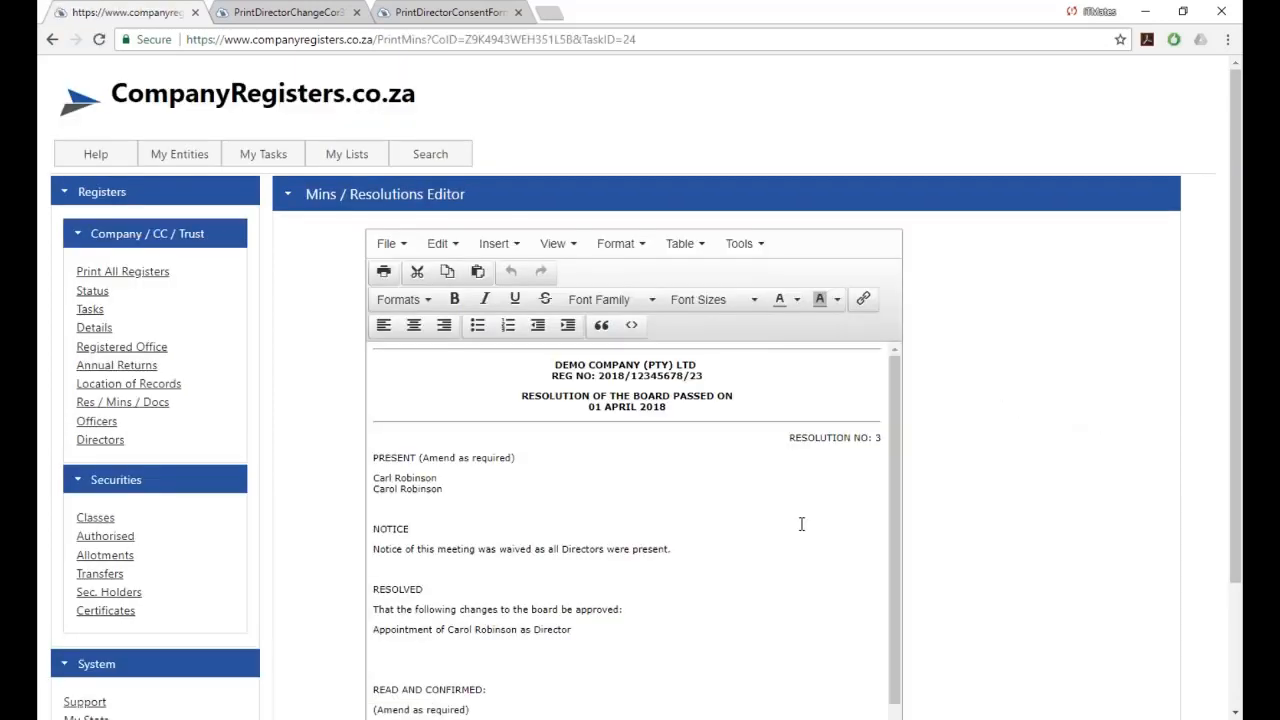
pyautogui.scroll(-1, 153, 289)
pyautogui.scroll(-2, 603, 546)
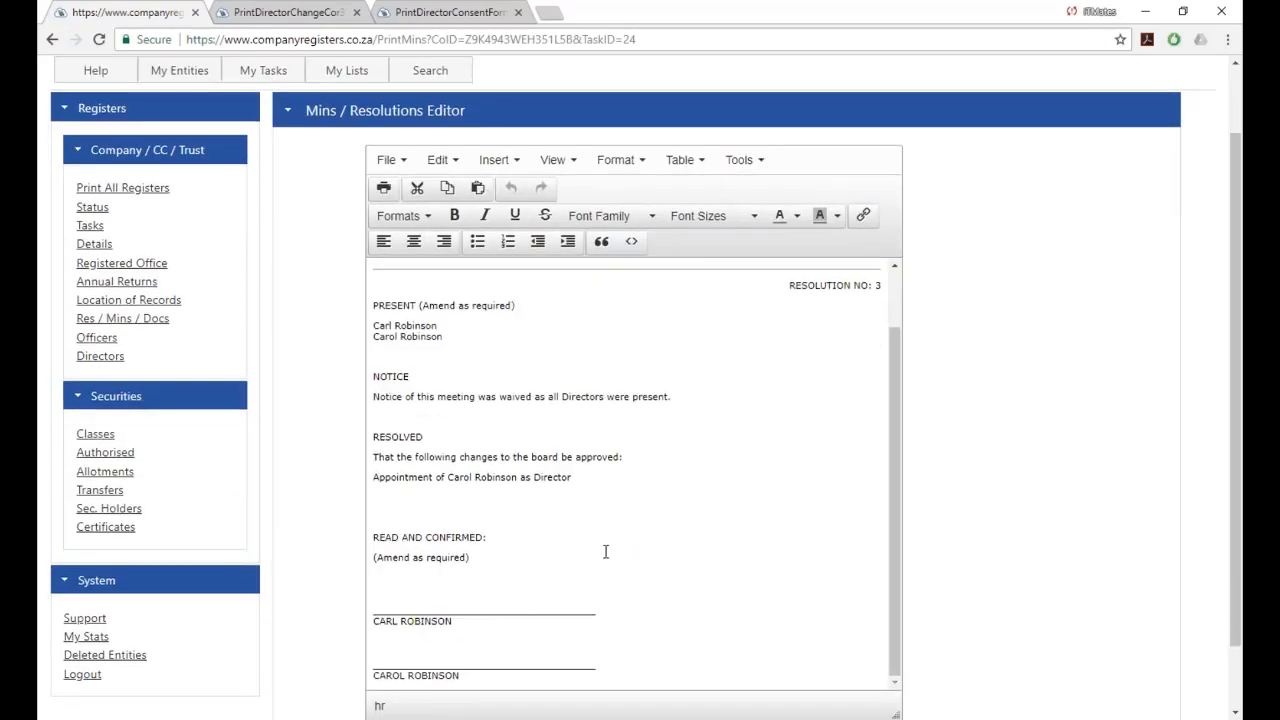
pyautogui.click(384, 191)
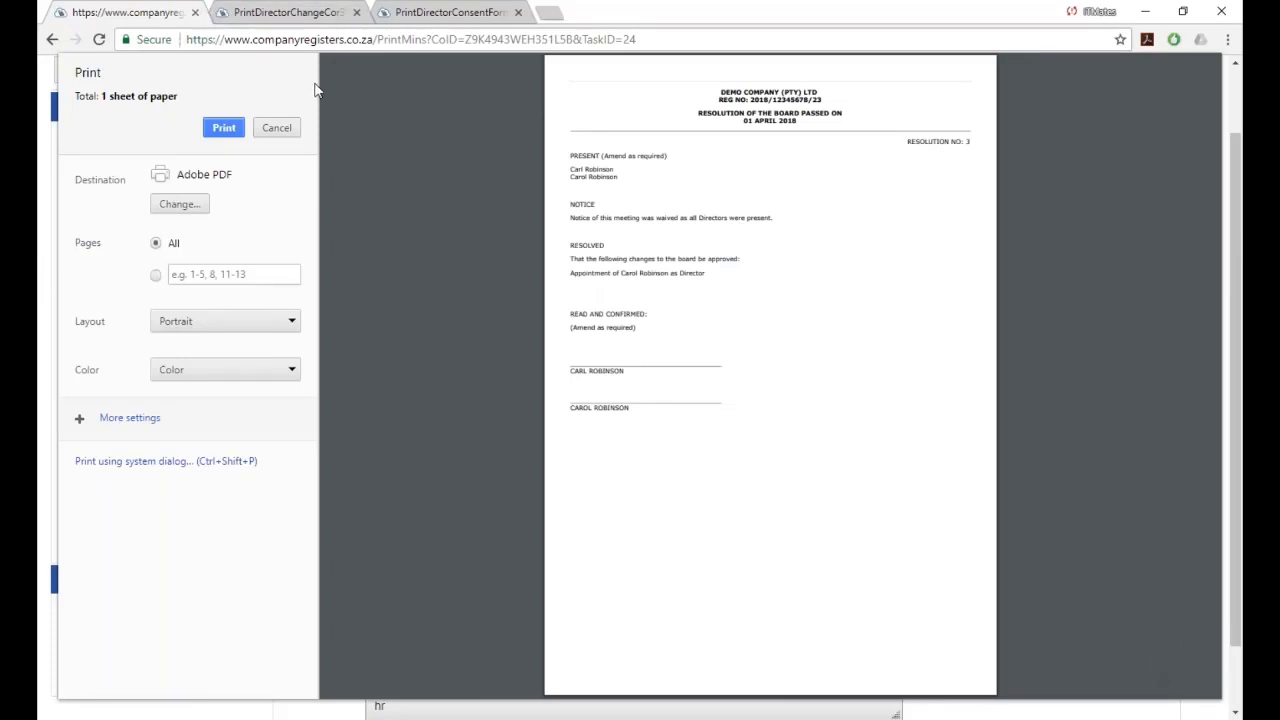
pyautogui.click(276, 128)
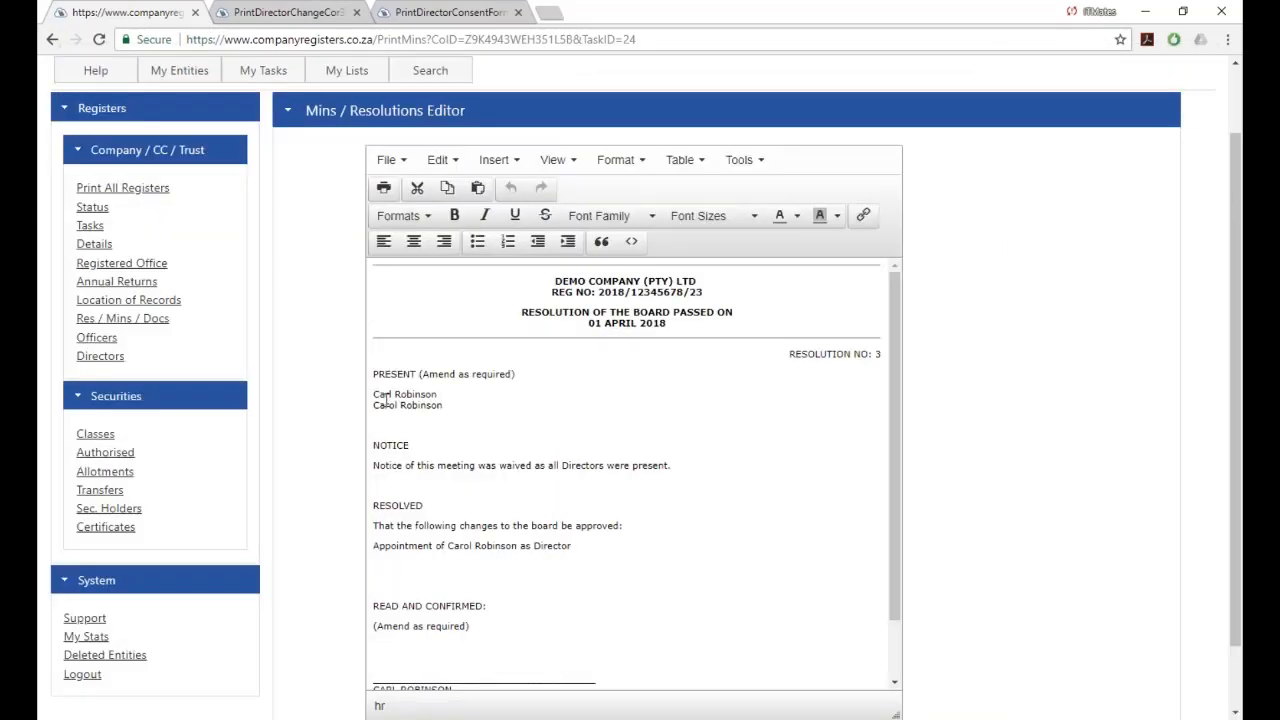
pyautogui.click(86, 229)
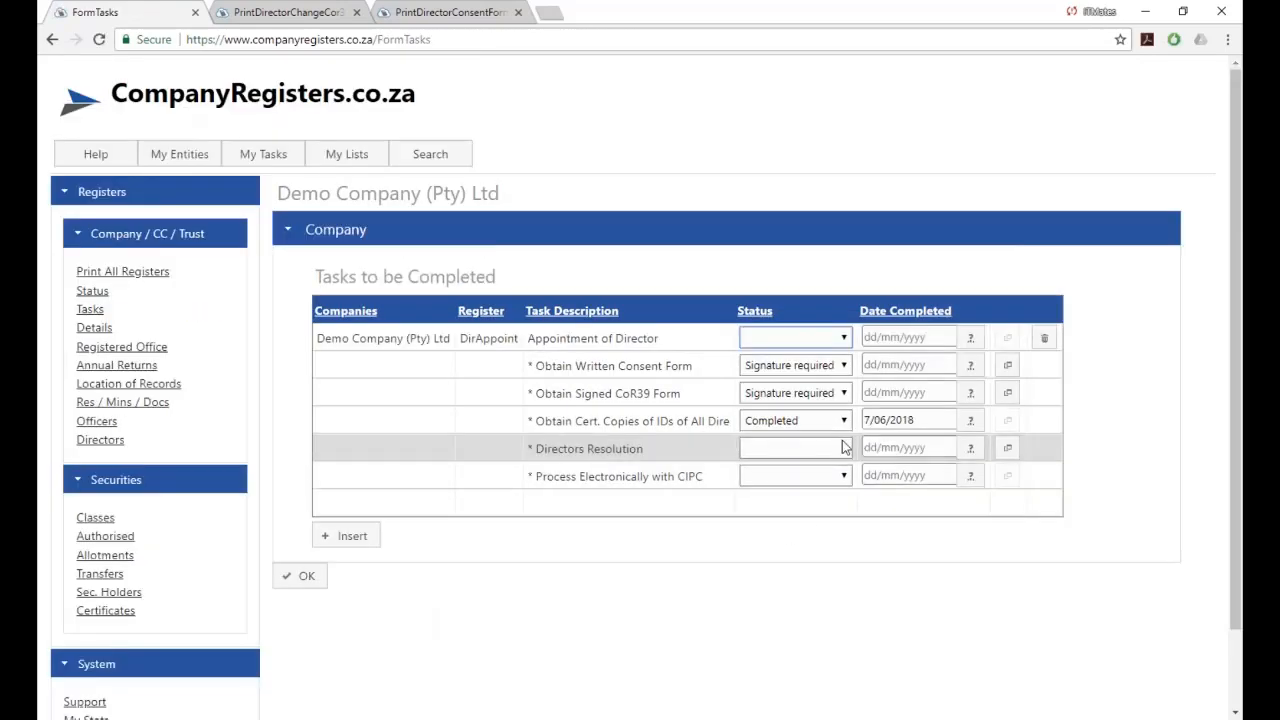
# Set the Directors Resolution task status to Signature required.
pyautogui.click(843, 447)
pyautogui.click(790, 498)
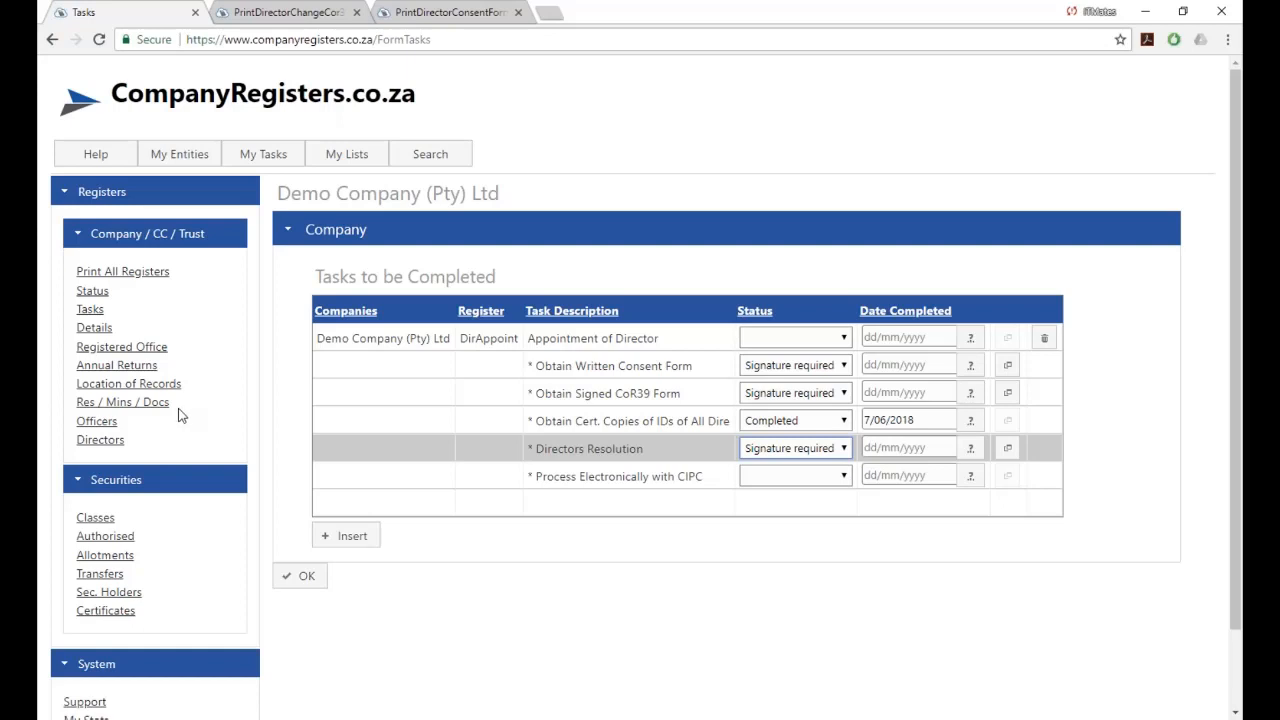
# Create the Change of Auditors task set from the Officers register's auditor row.
pyautogui.click(86, 426)
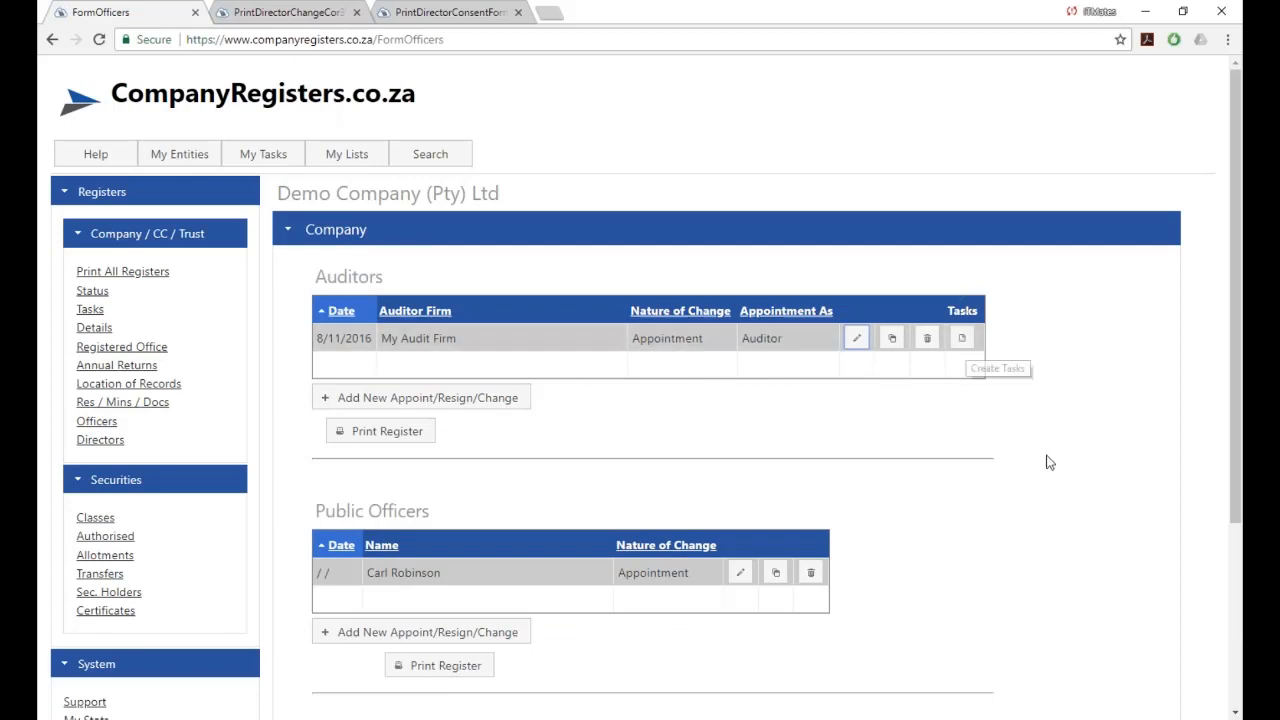
pyautogui.scroll(-3, 813, 450)
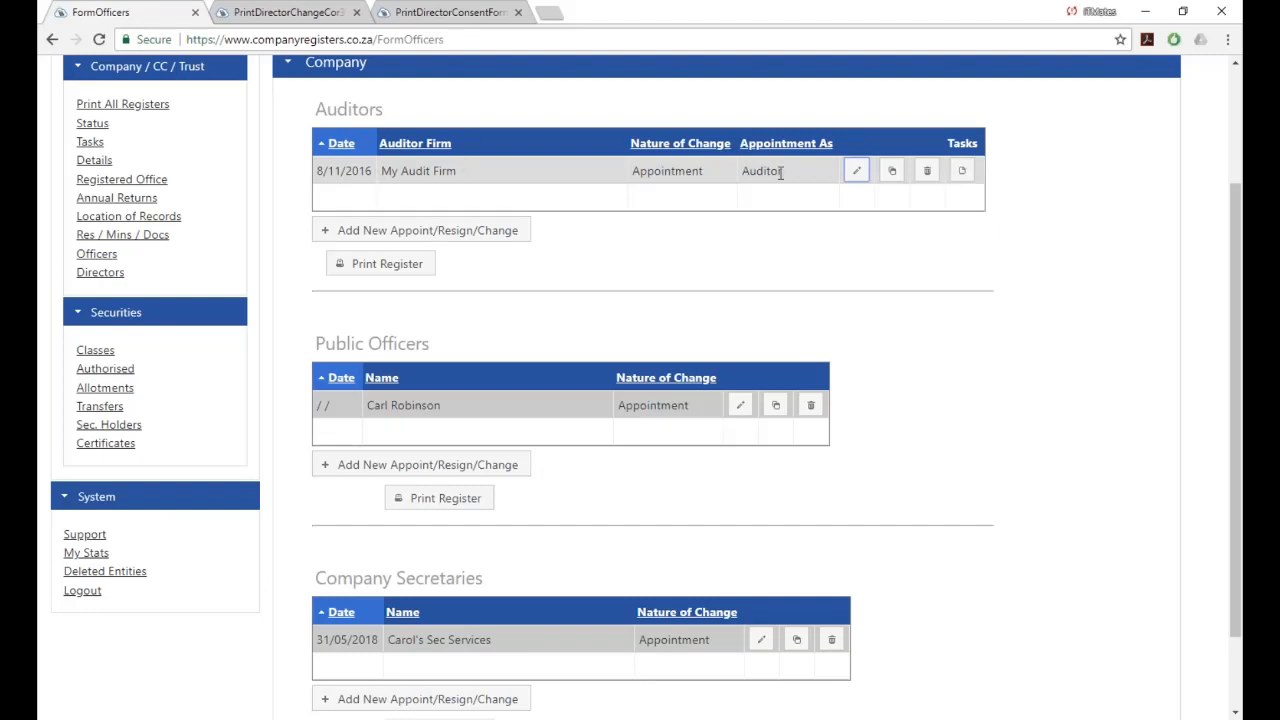
pyautogui.click(961, 175)
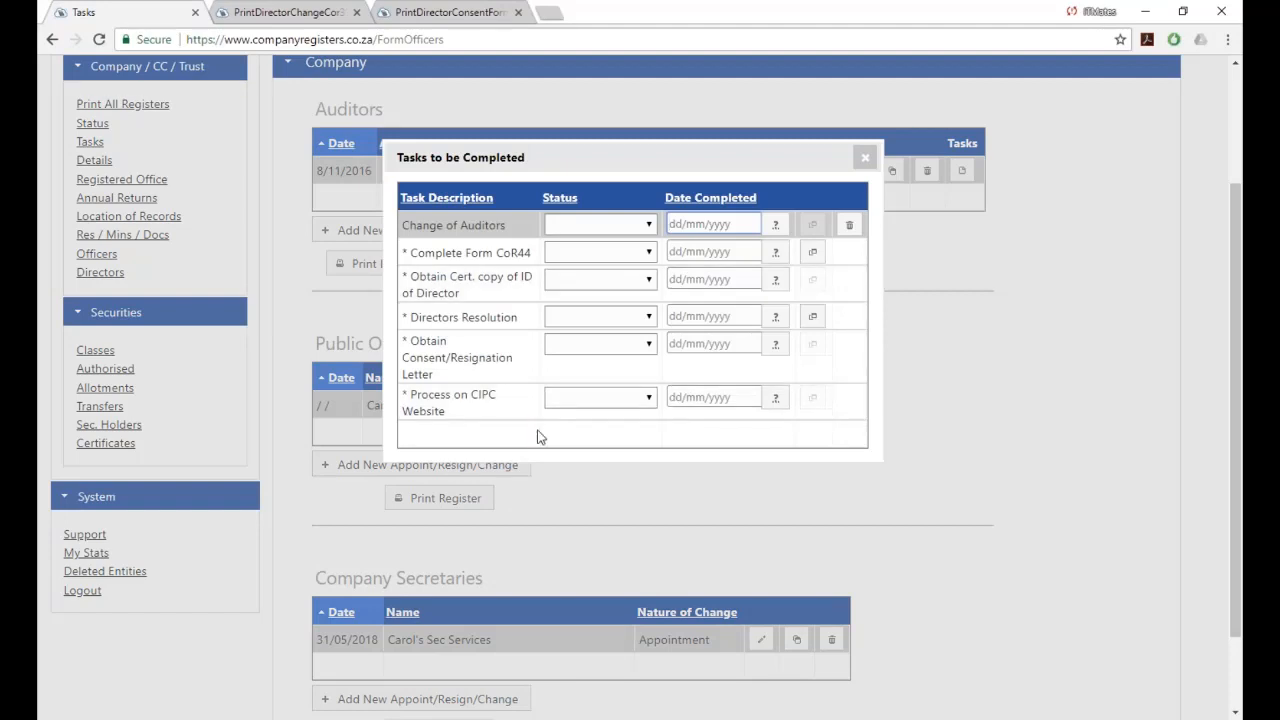
pyautogui.click(865, 159)
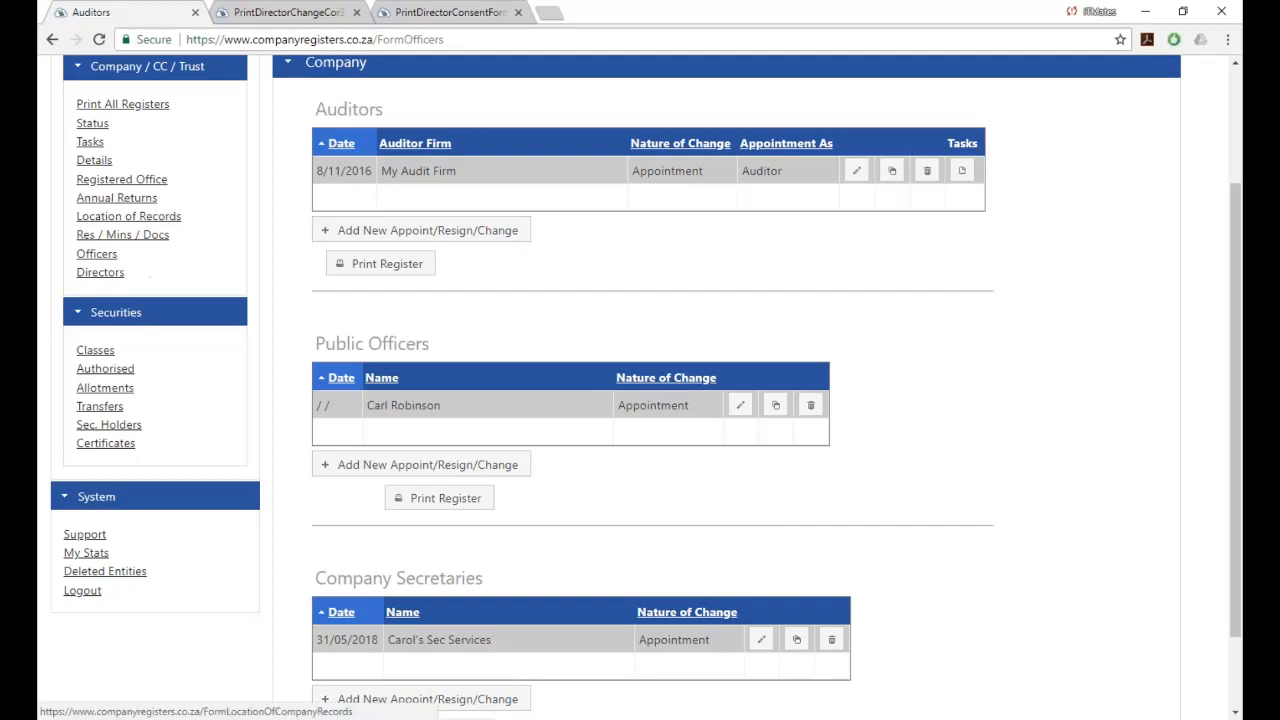
# Create the Notice of Location of Company Records tasks and return to the task list.
pyautogui.click(128, 216)
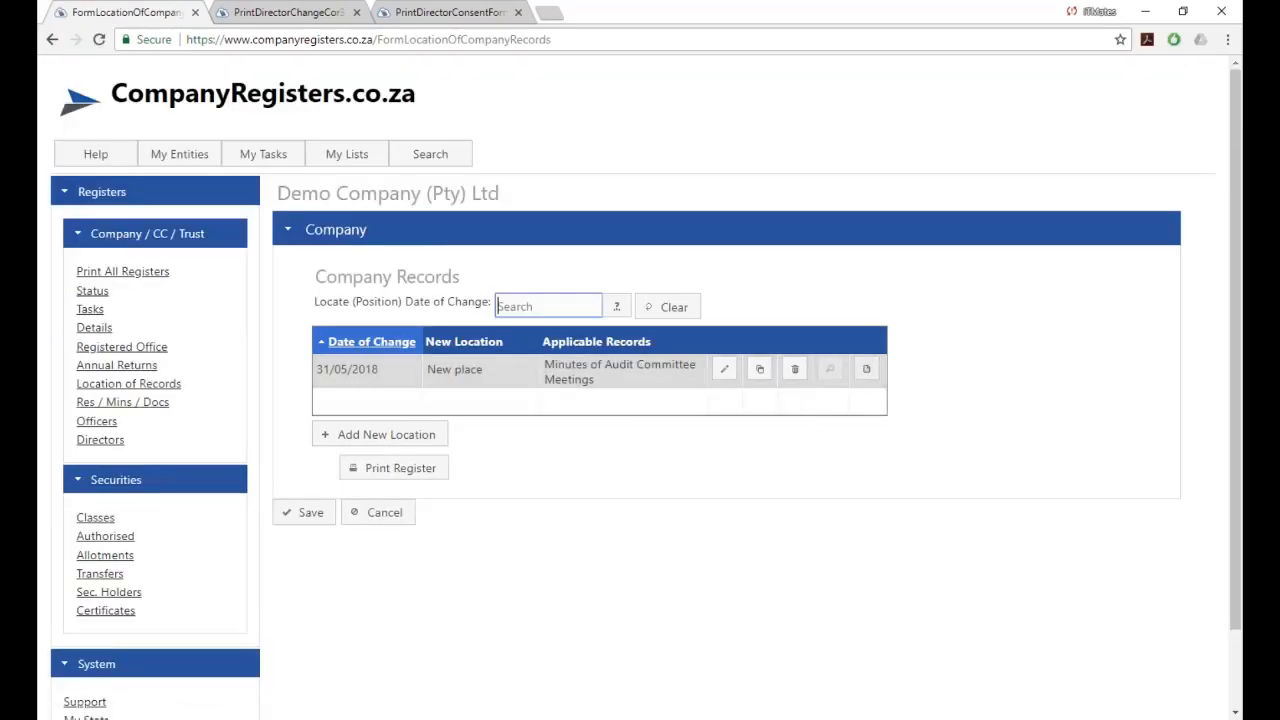
pyautogui.click(867, 372)
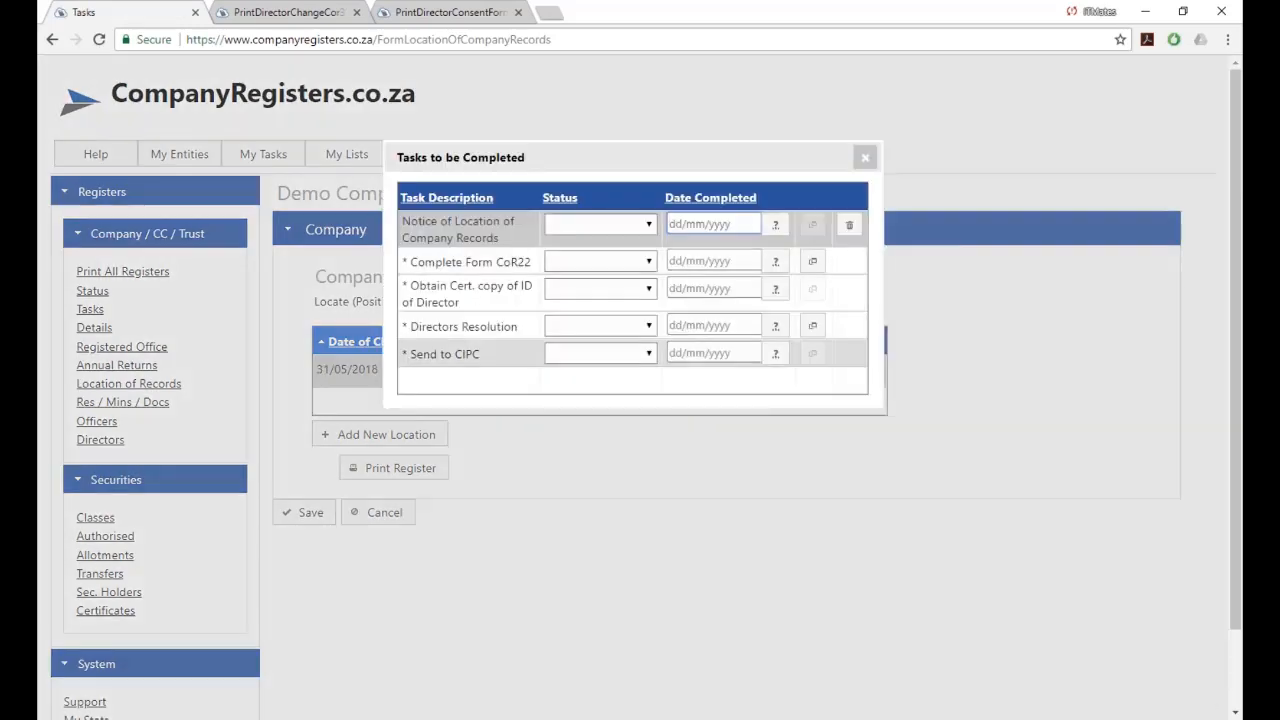
pyautogui.click(865, 157)
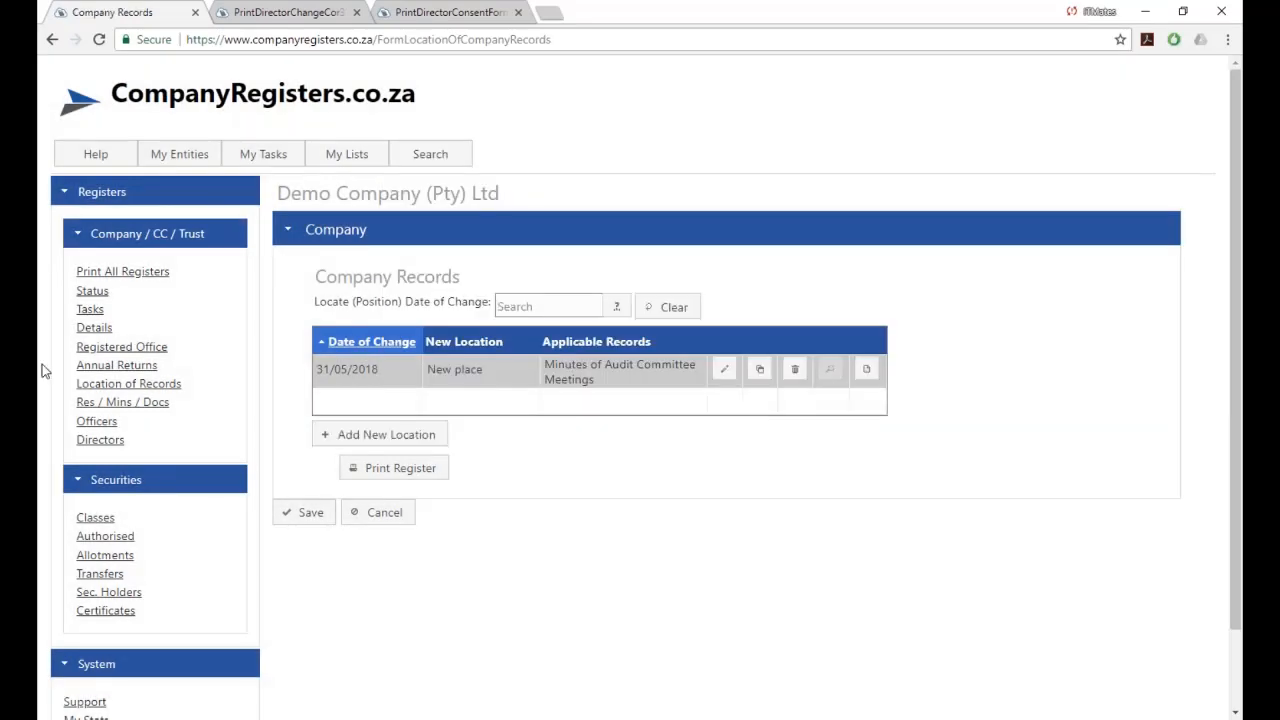
pyautogui.click(89, 310)
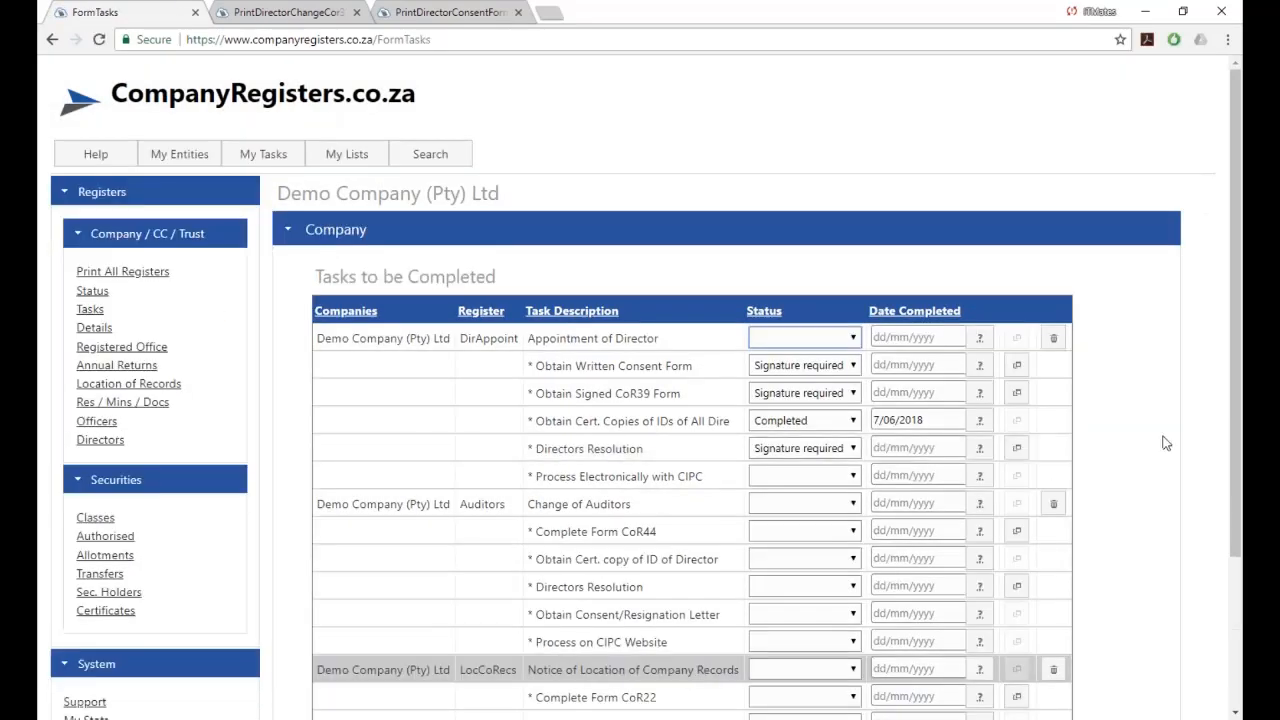
pyautogui.scroll(-3, 1165, 443)
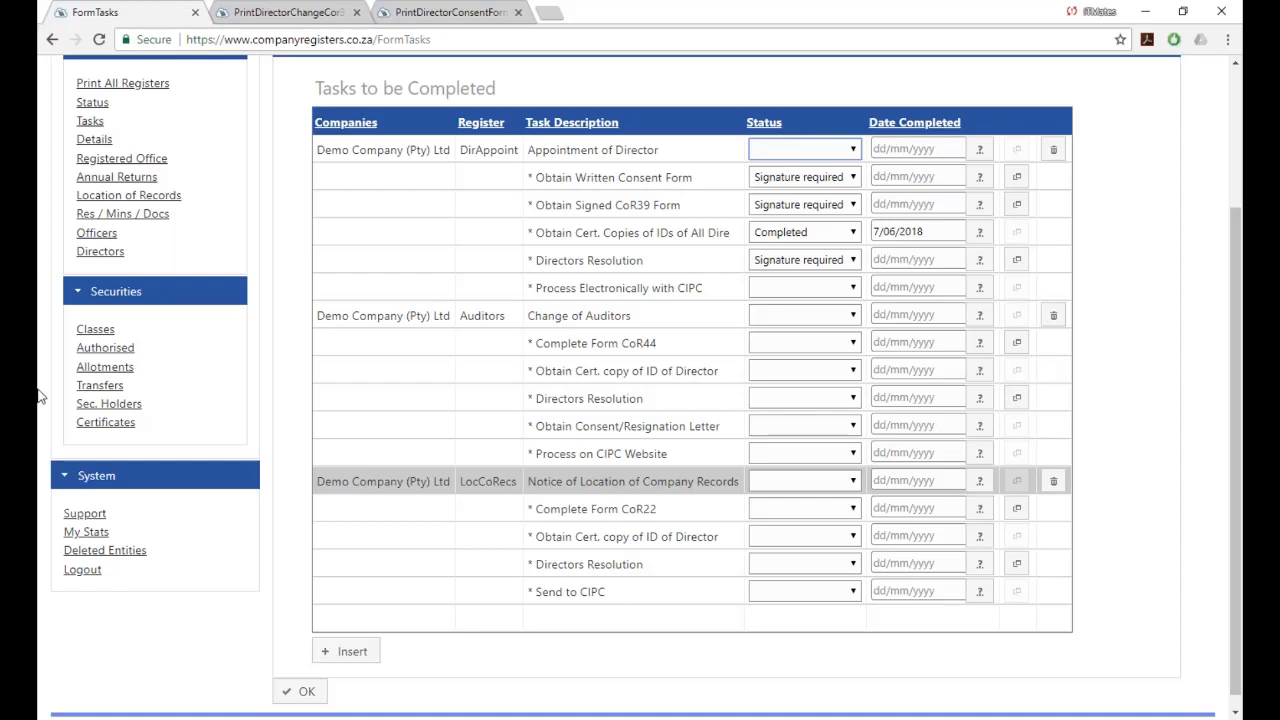
pyautogui.scroll(2, 38, 396)
pyautogui.moveTo(243, 157)
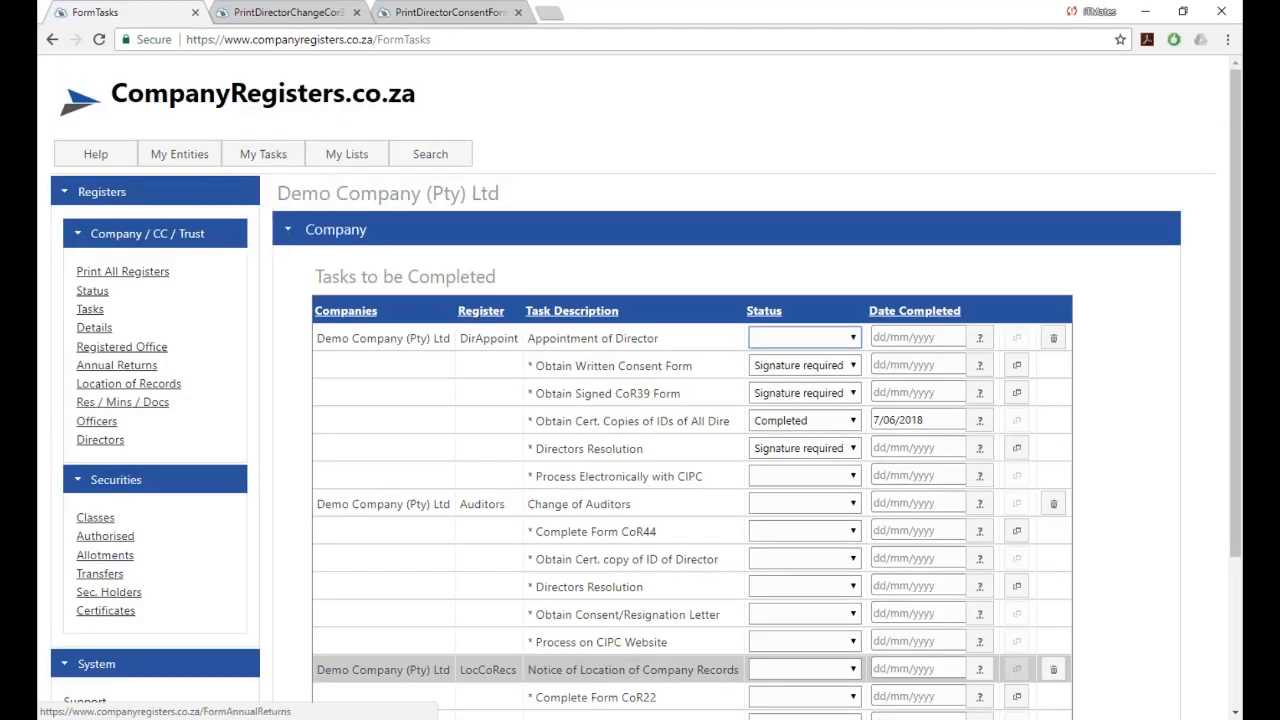
# Clear the Date Submitted on Demo Company's 2018 annual return and save it.
pyautogui.click(117, 366)
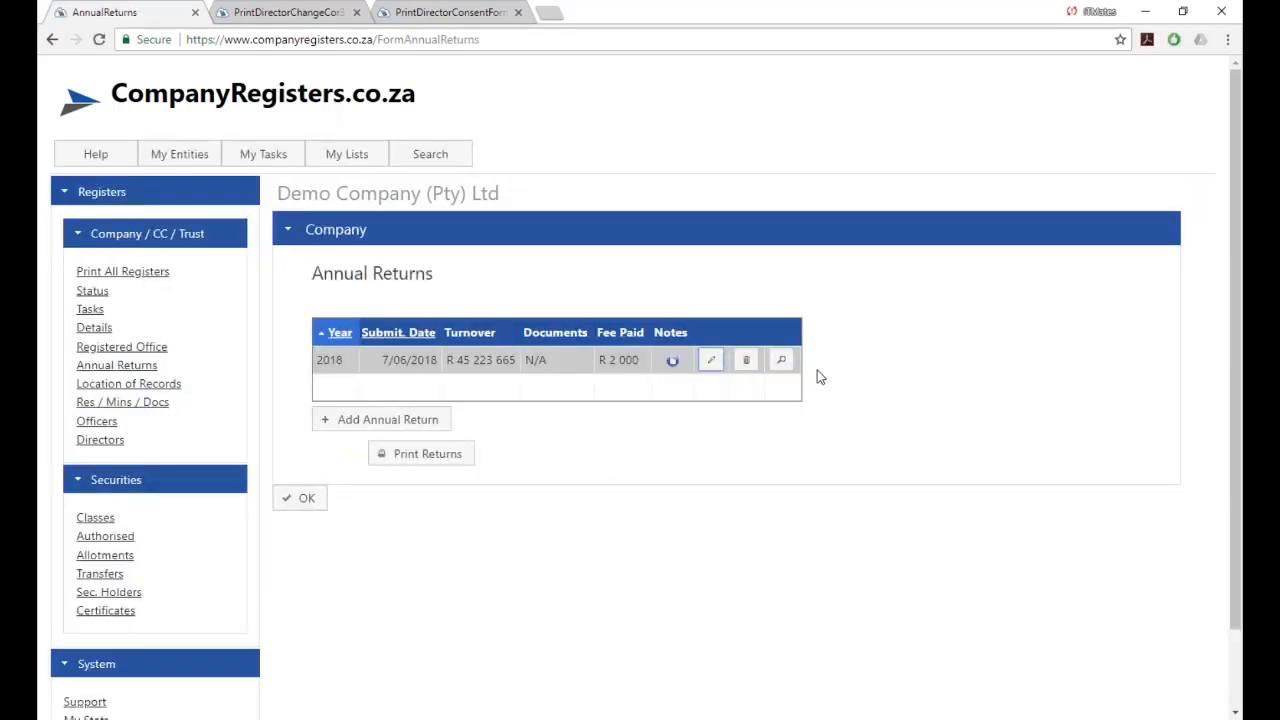
pyautogui.click(711, 362)
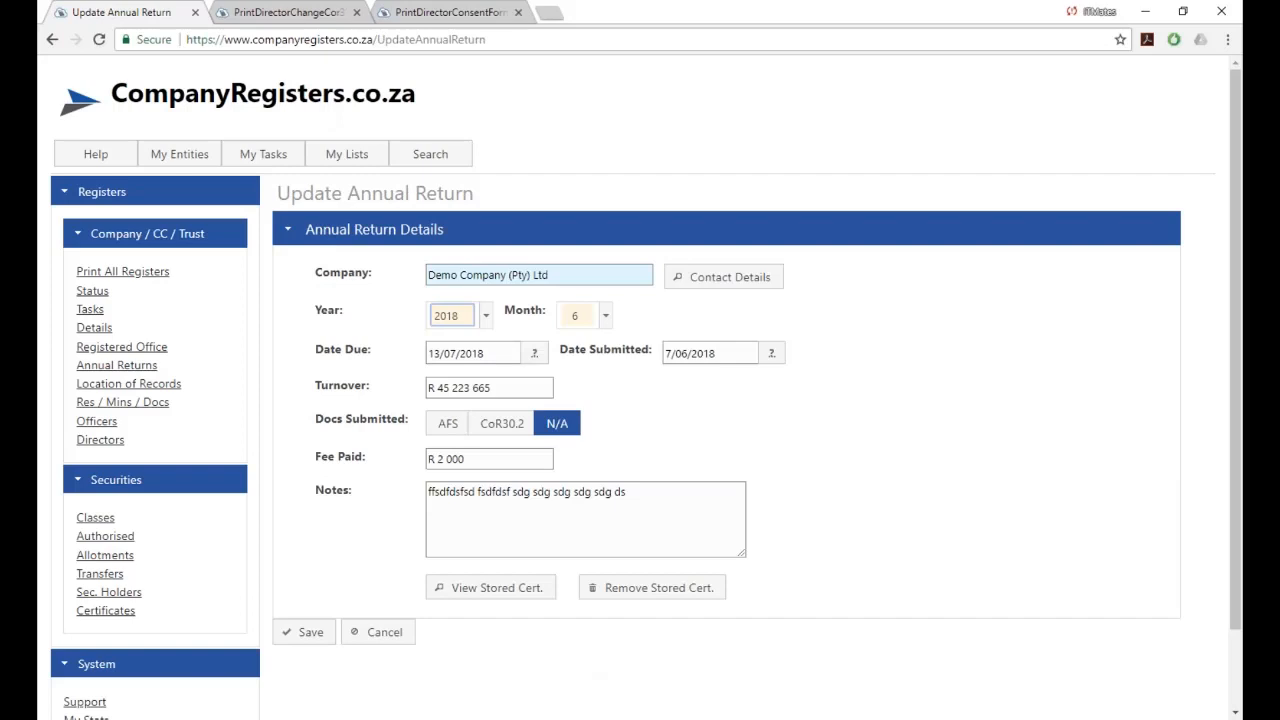
pyautogui.click(729, 352)
pyautogui.press('BackSpace')
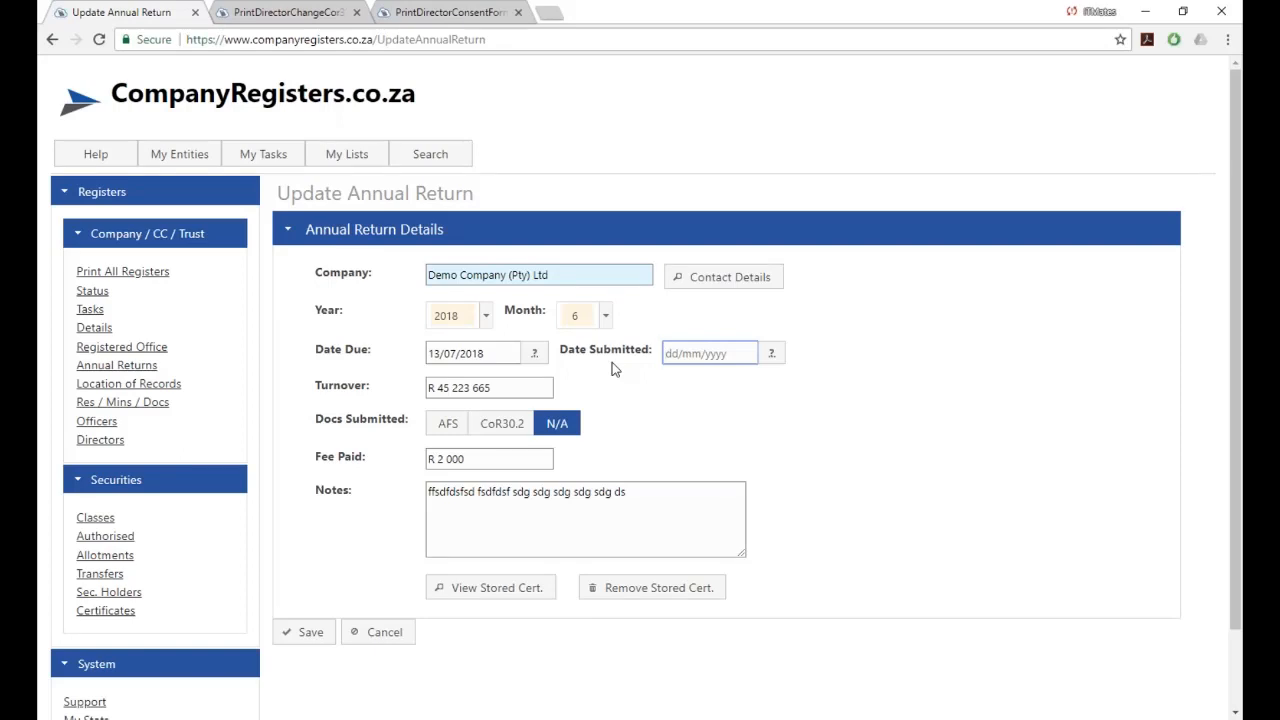
pyautogui.click(294, 634)
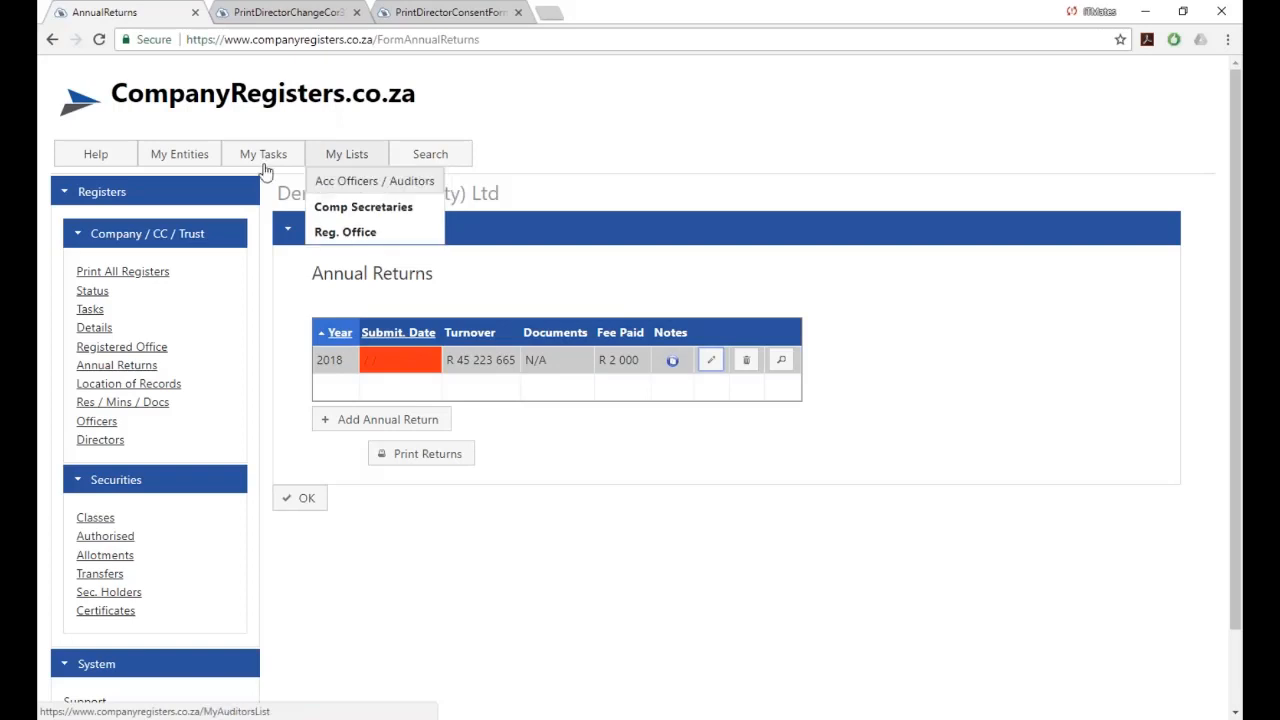
# Review My Annual Returns, where the 2018 submission date shows blank and red.
pyautogui.moveTo(260, 168)
pyautogui.click(266, 208)
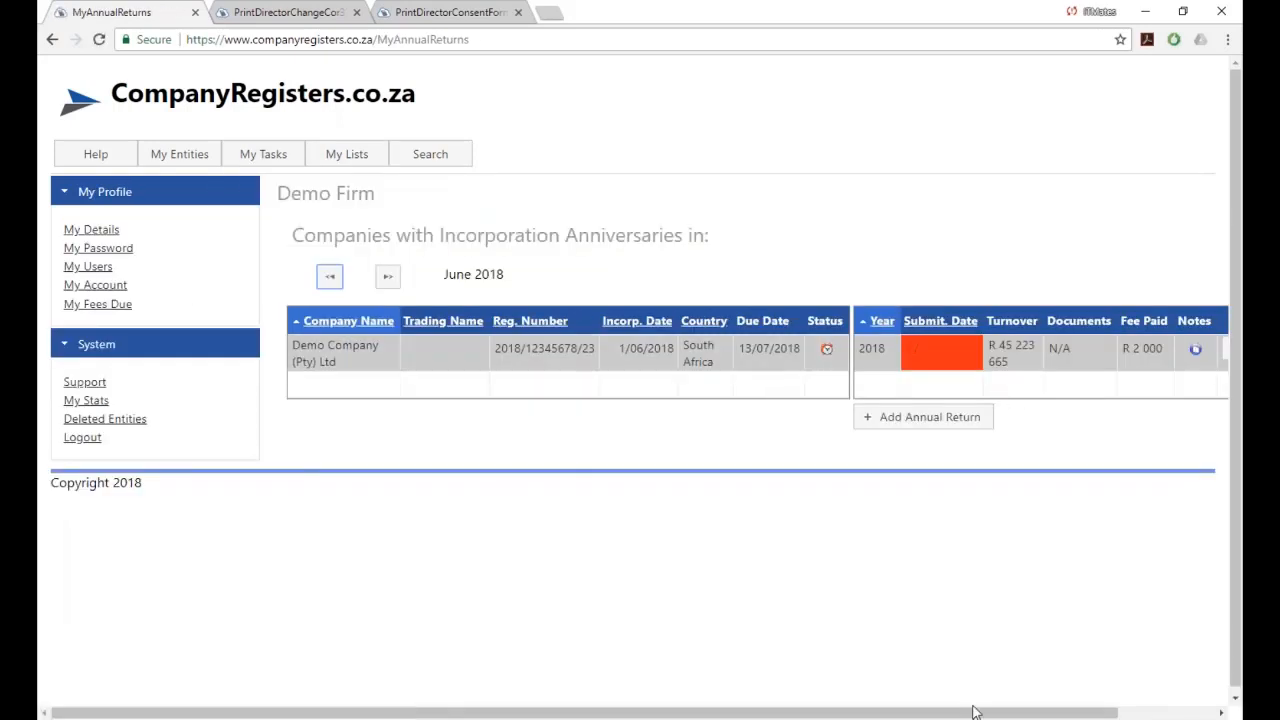
pyautogui.moveTo(976, 715); pyautogui.dragTo(1105, 715)
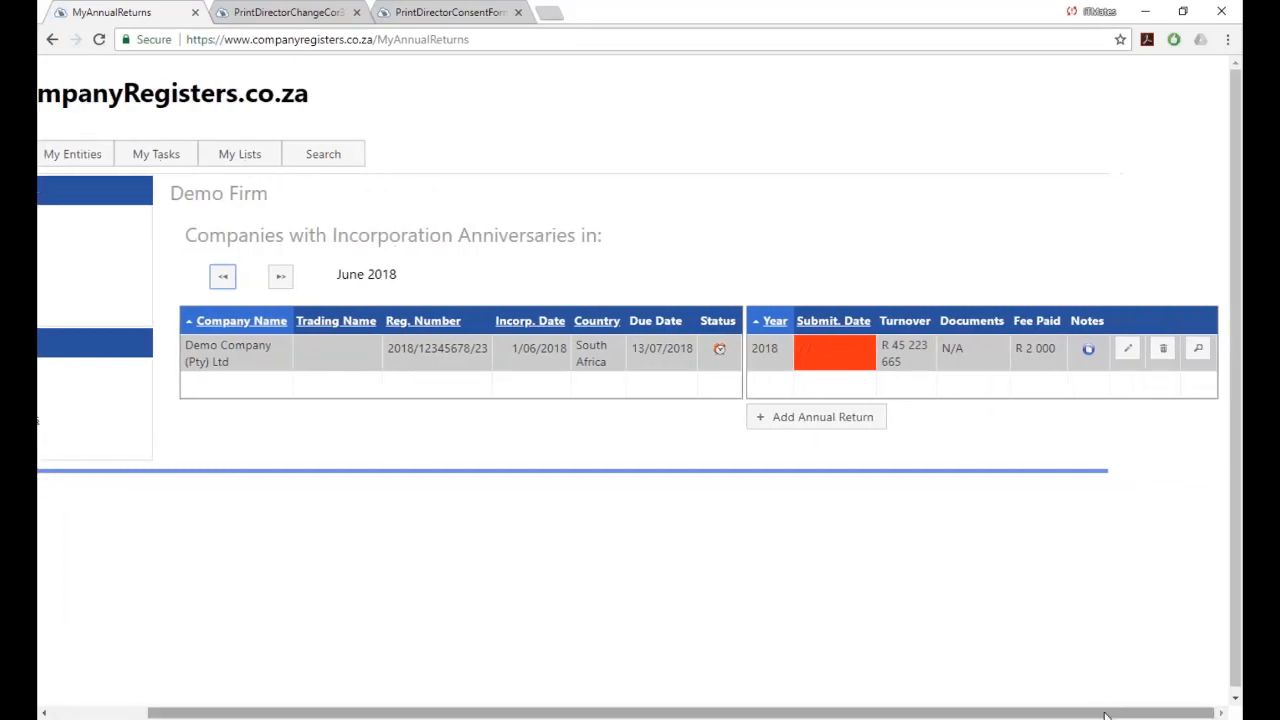
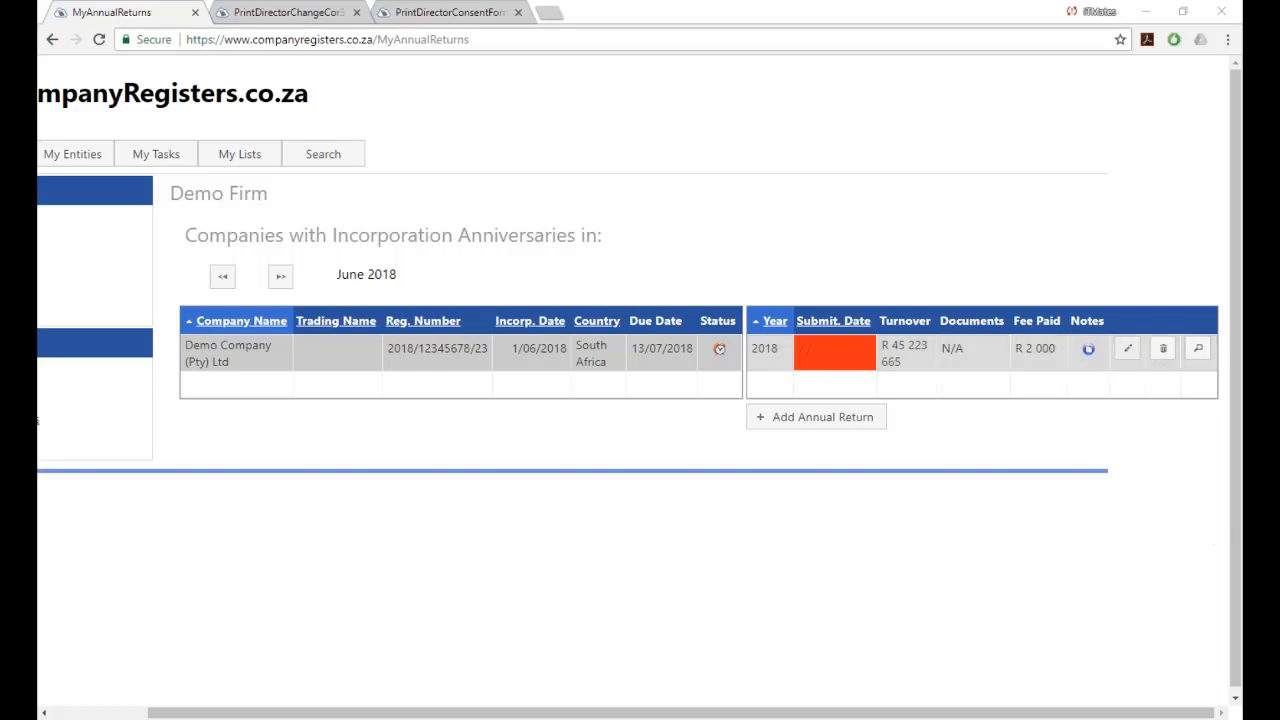
# Edit the 2018 annual return and mark CoR30.2 as the submitted document.
pyautogui.click(1126, 356)
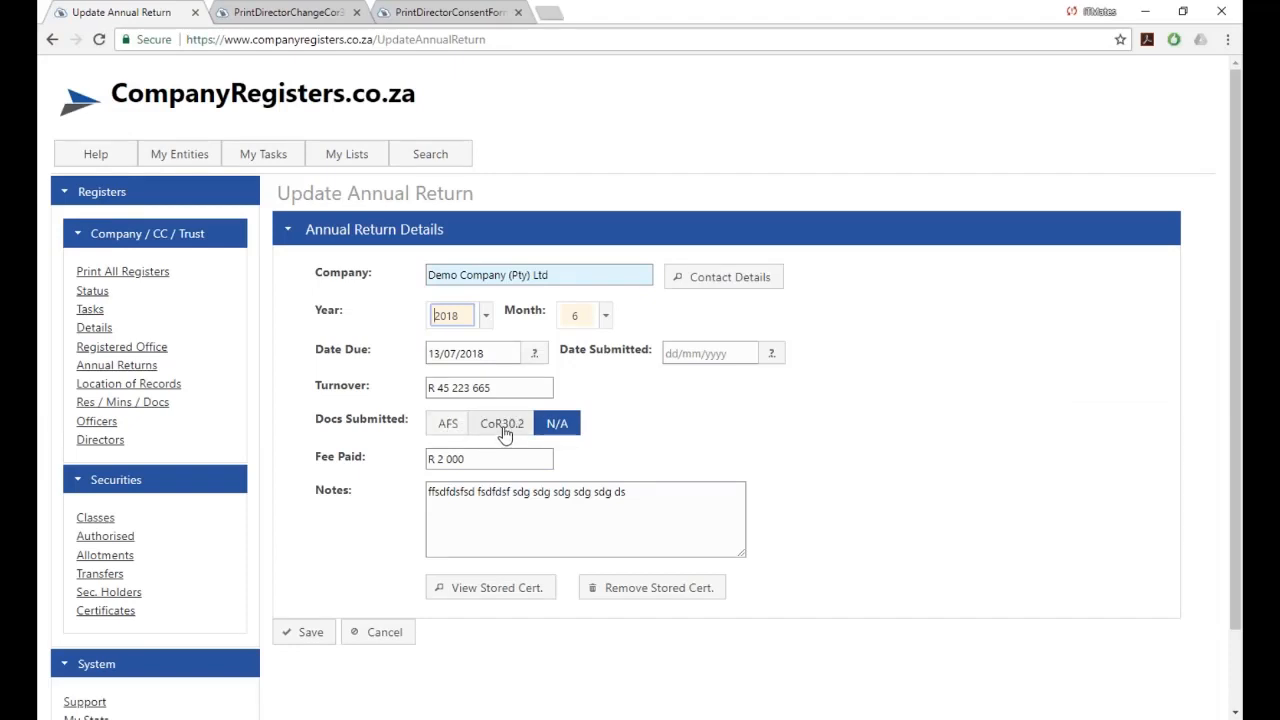
pyautogui.click(505, 433)
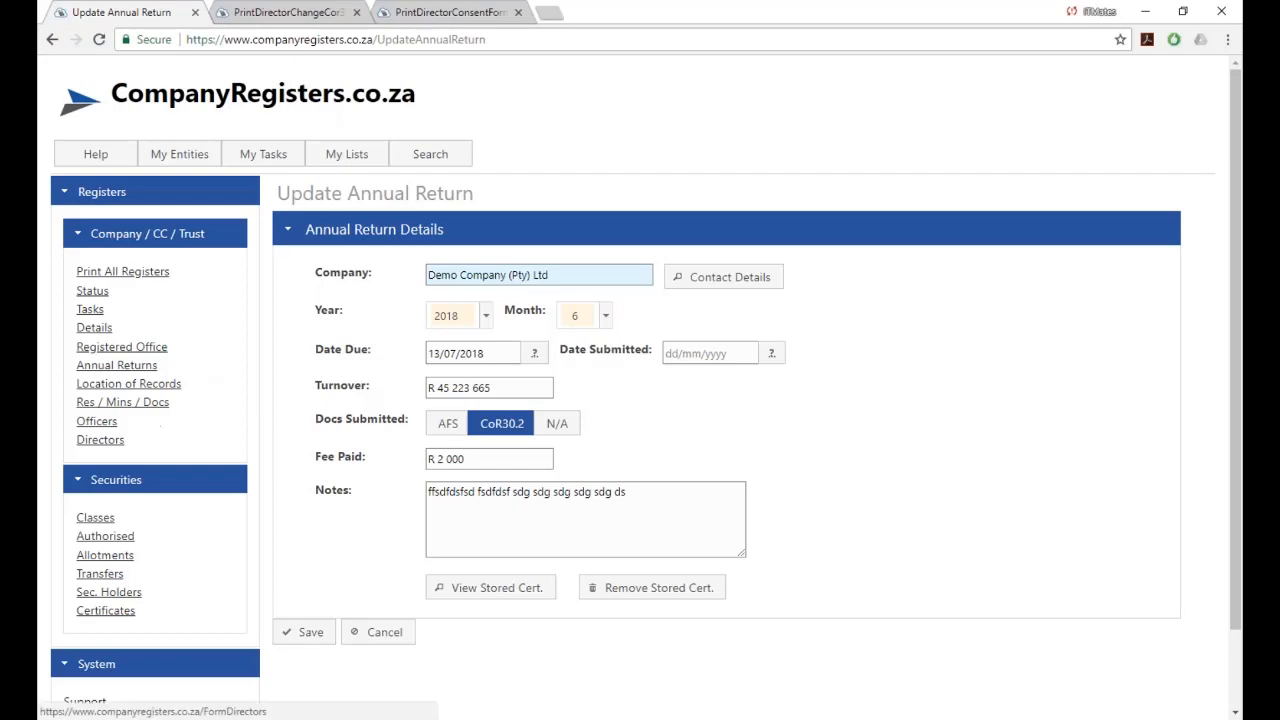
# Open the Directors Resolution for the Appointment of Director task from the company's task list.
pyautogui.click(108, 440)
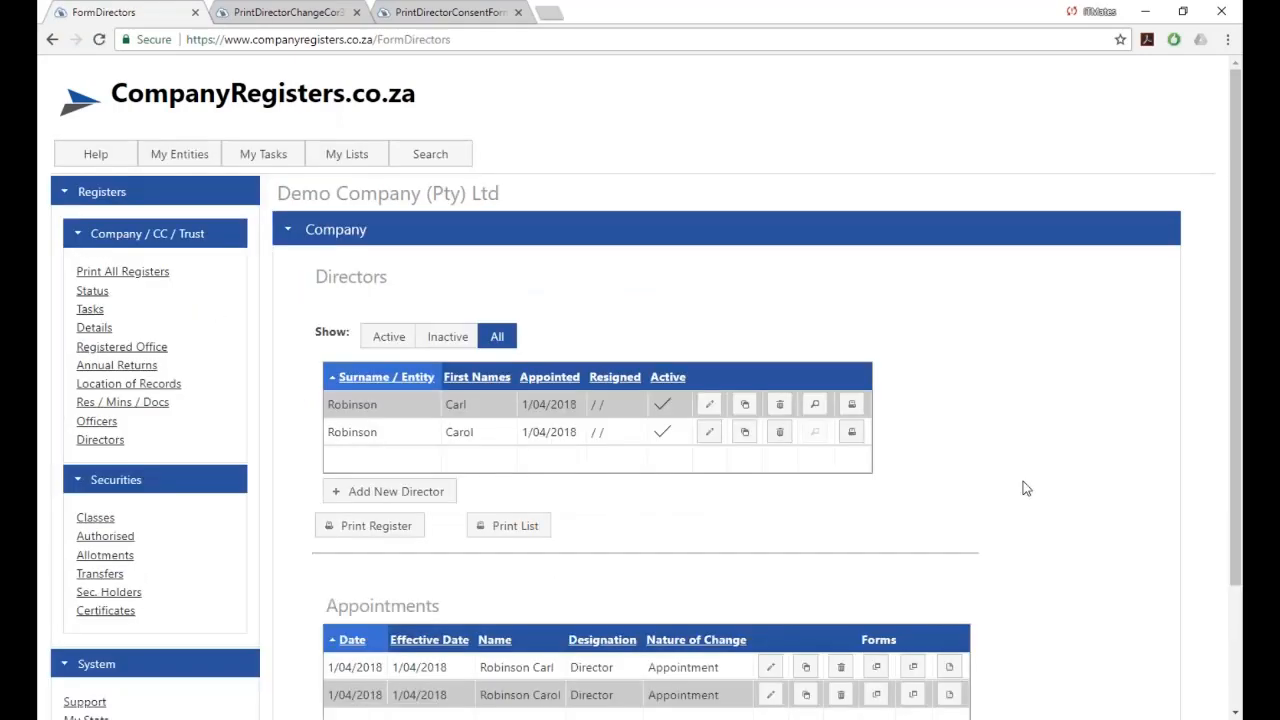
pyautogui.scroll(-1, 1026, 488)
pyautogui.scroll(-2, 1026, 488)
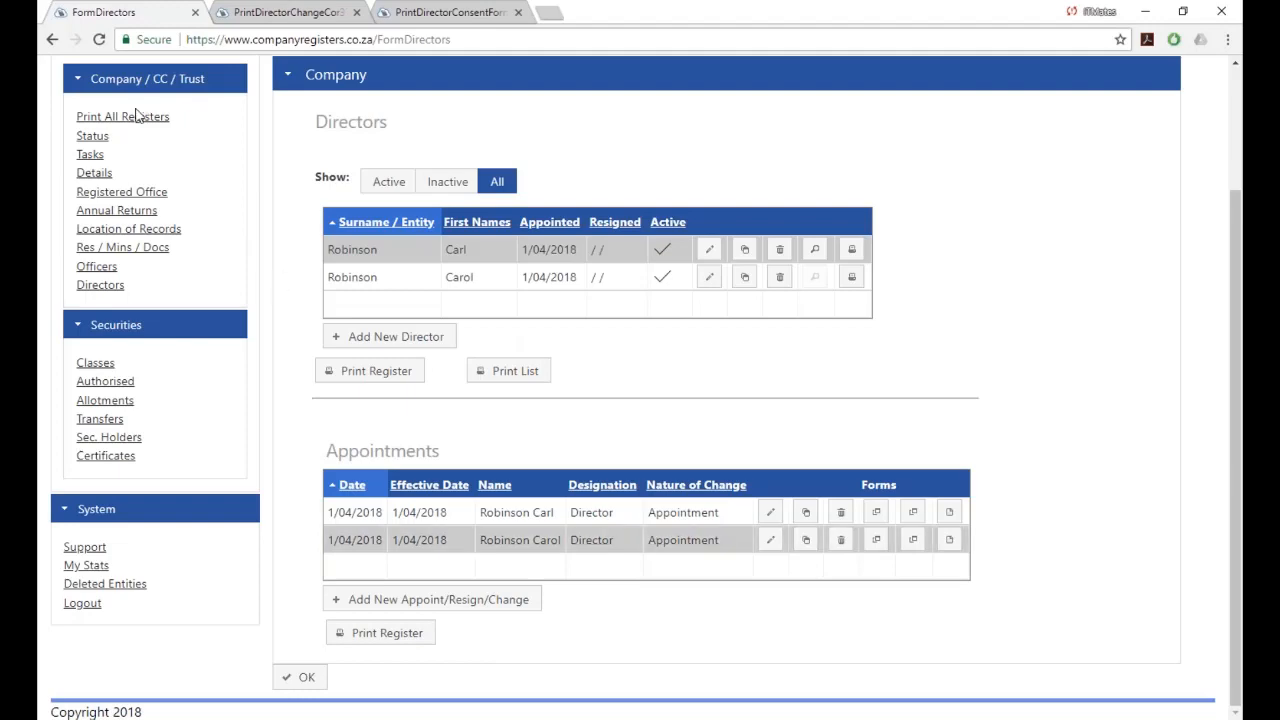
pyautogui.click(89, 156)
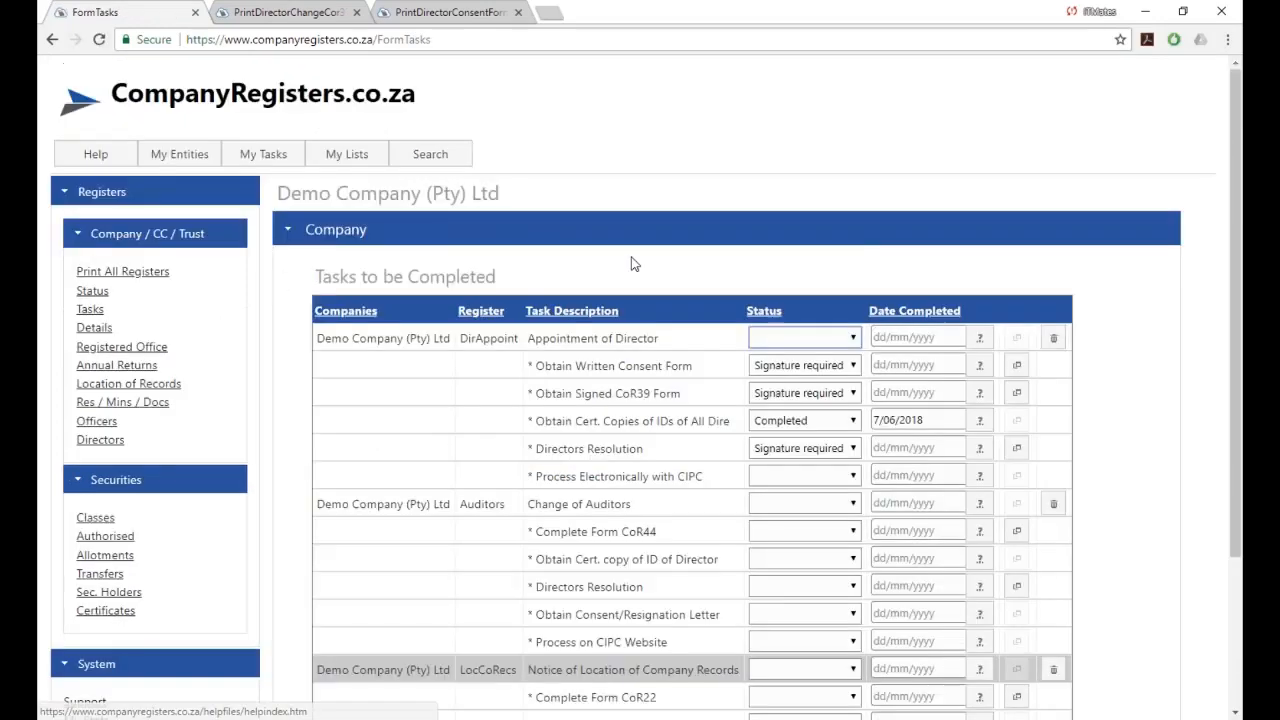
pyautogui.scroll(-1, 622, 287)
pyautogui.scroll(-2, 622, 287)
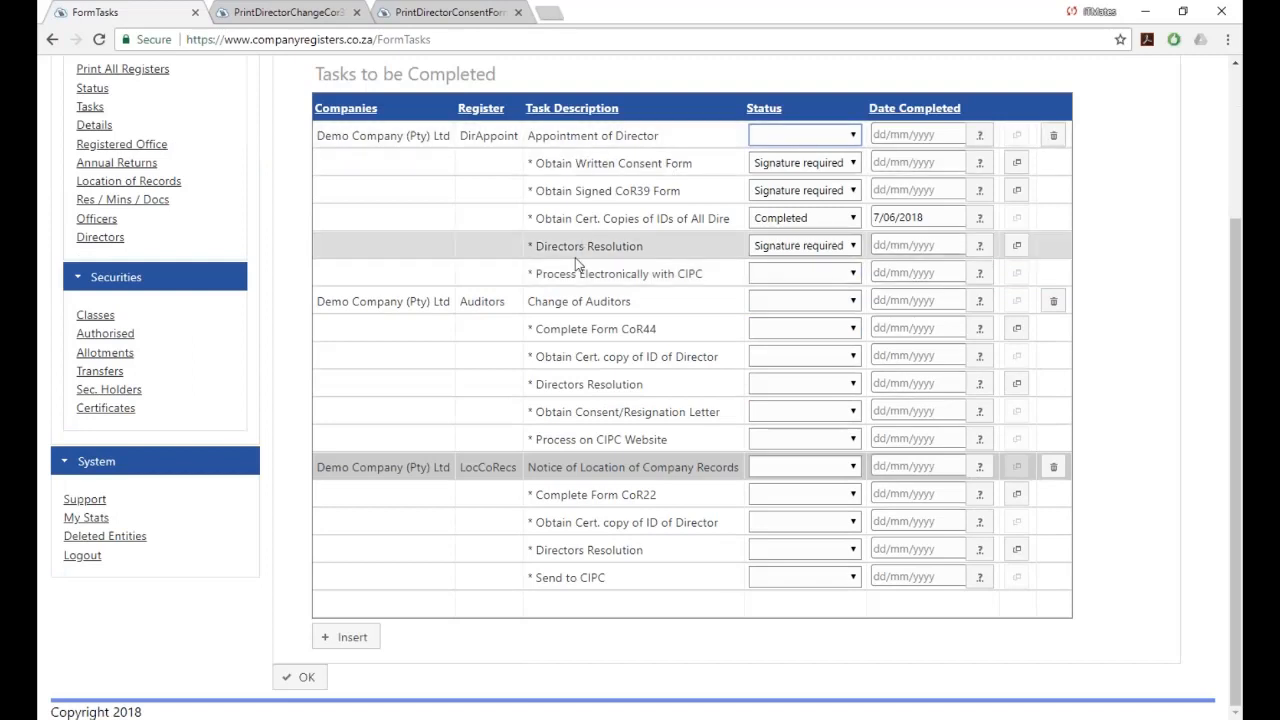
pyautogui.click(1016, 245)
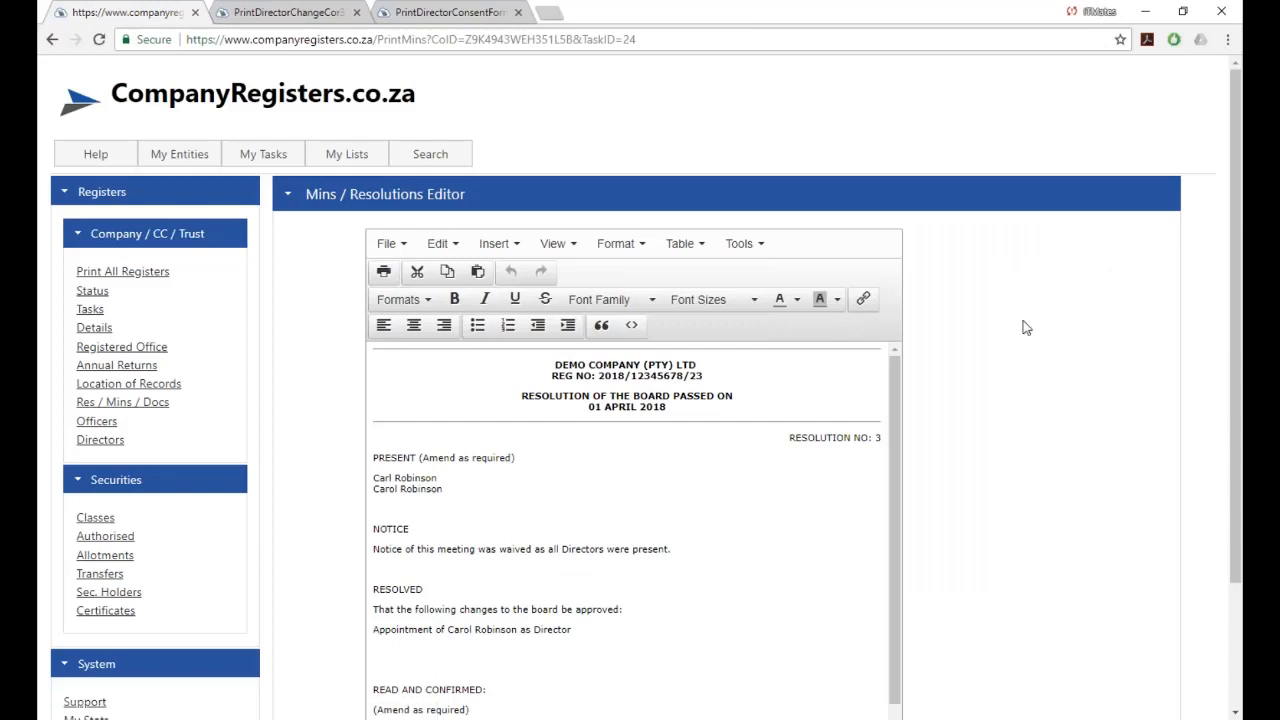
# Add a director-resignation line below the appointment line in the resolution.
pyautogui.scroll(-3, 1016, 403)
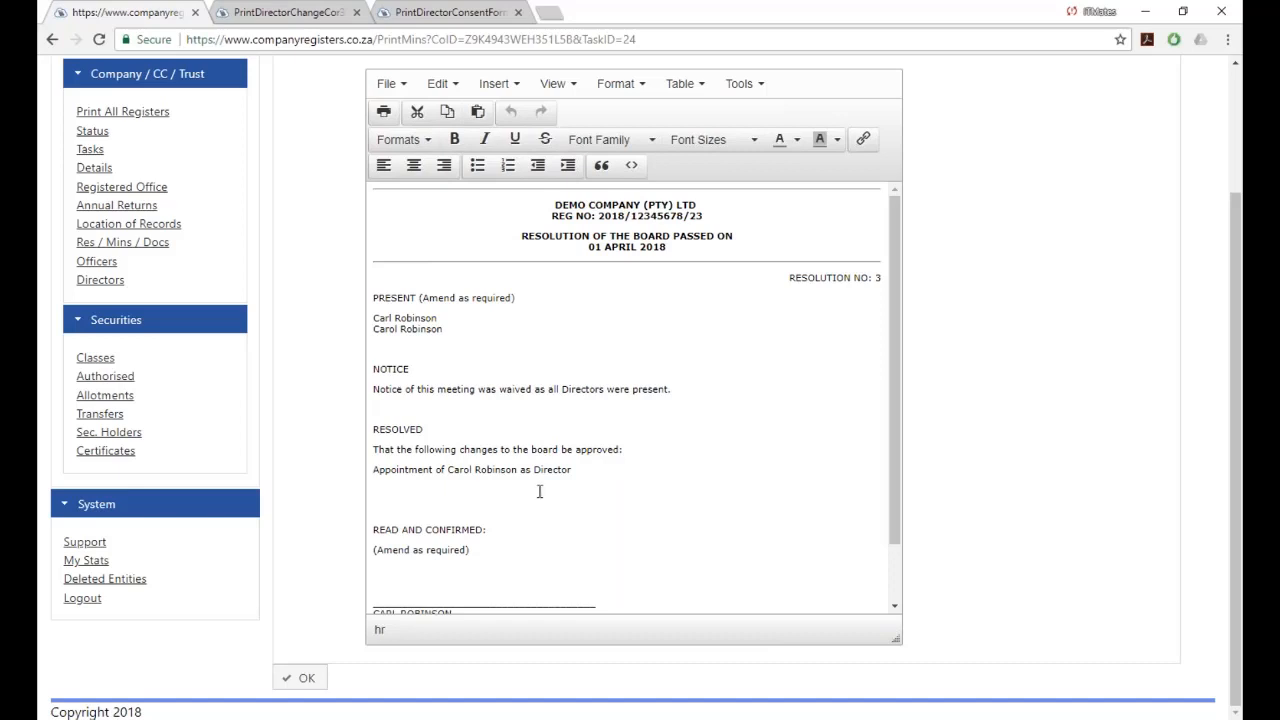
pyautogui.click(580, 480)
pyautogui.press('Return')
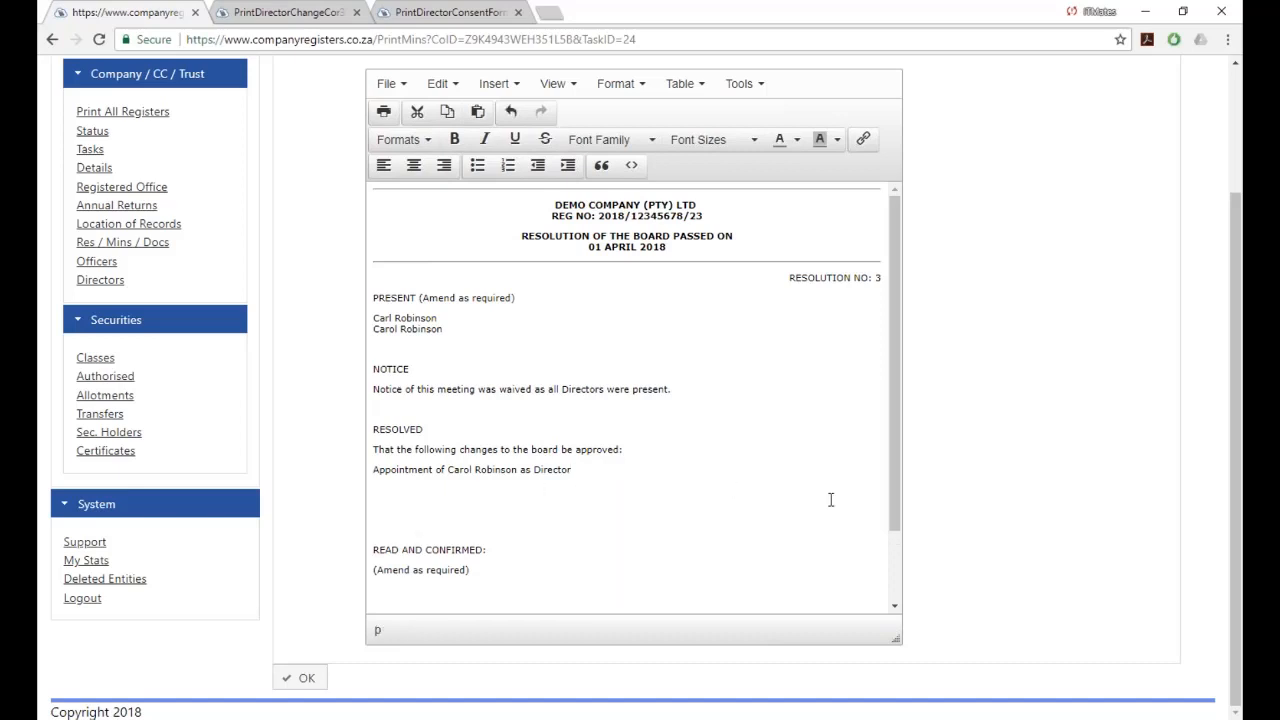
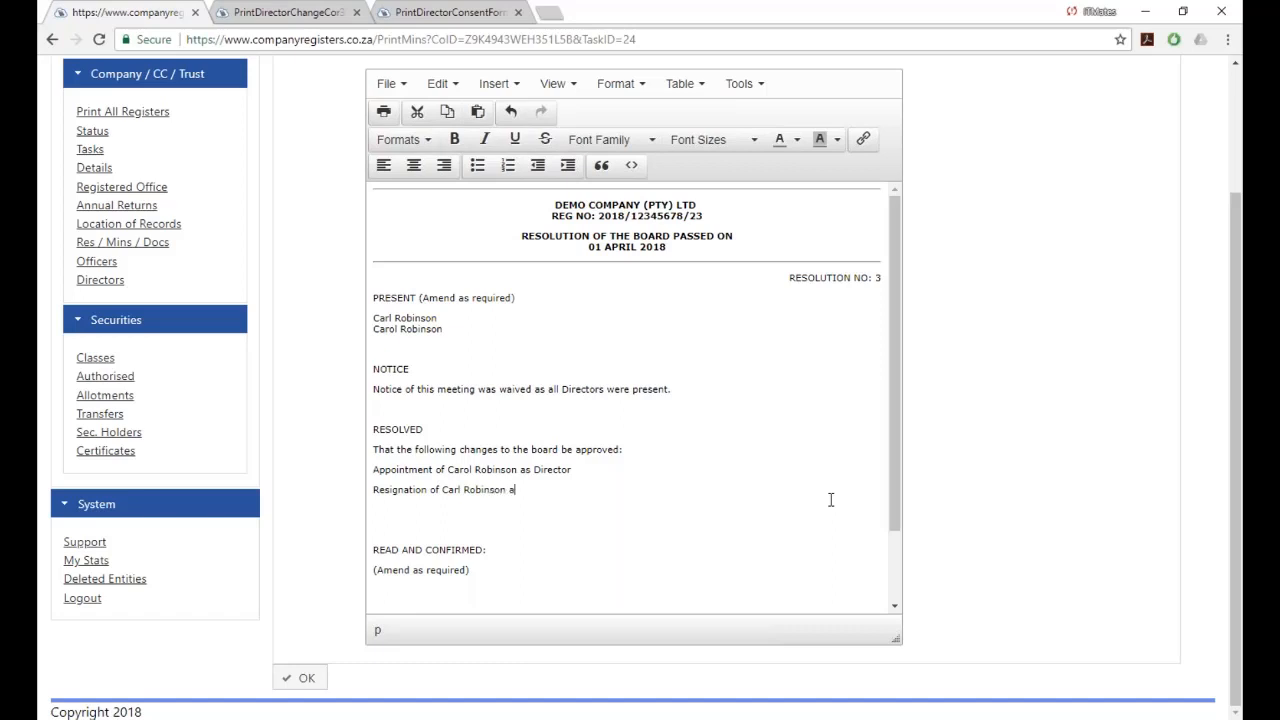
pyautogui.write('s Director')
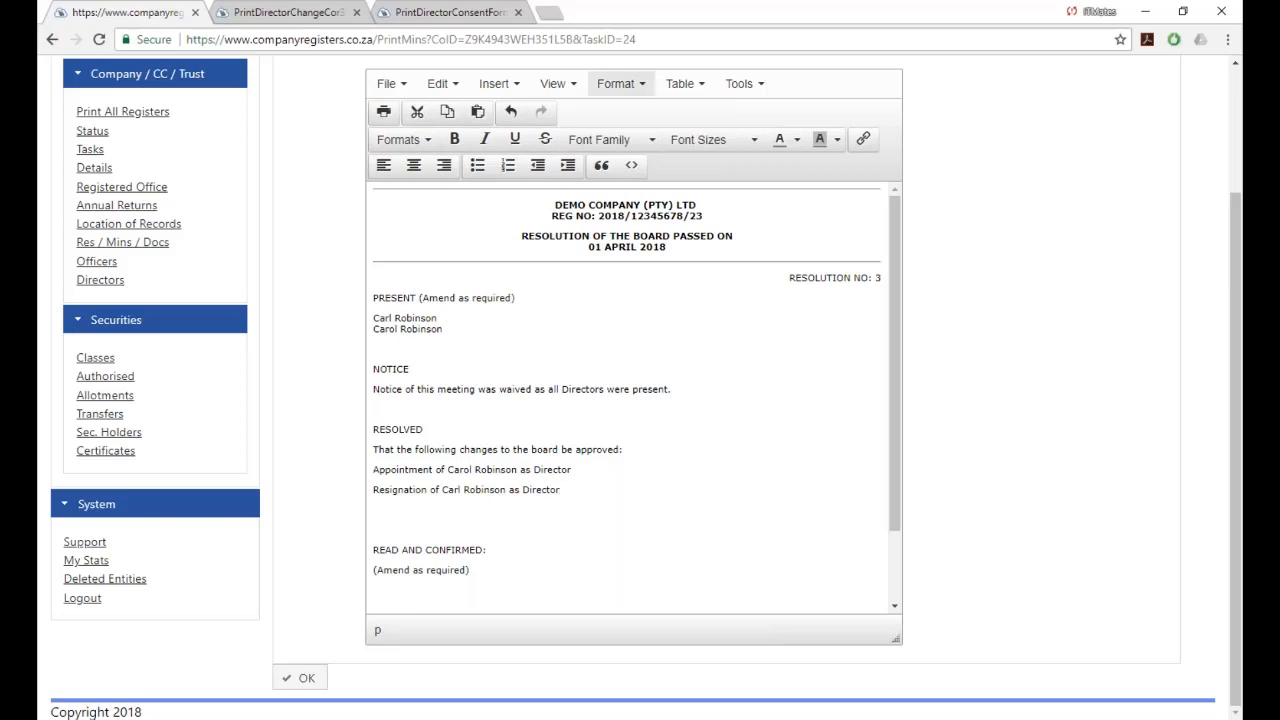
# Preview the edited resolution for printing, cancel, and return to the company's task list.
pyautogui.click(383, 112)
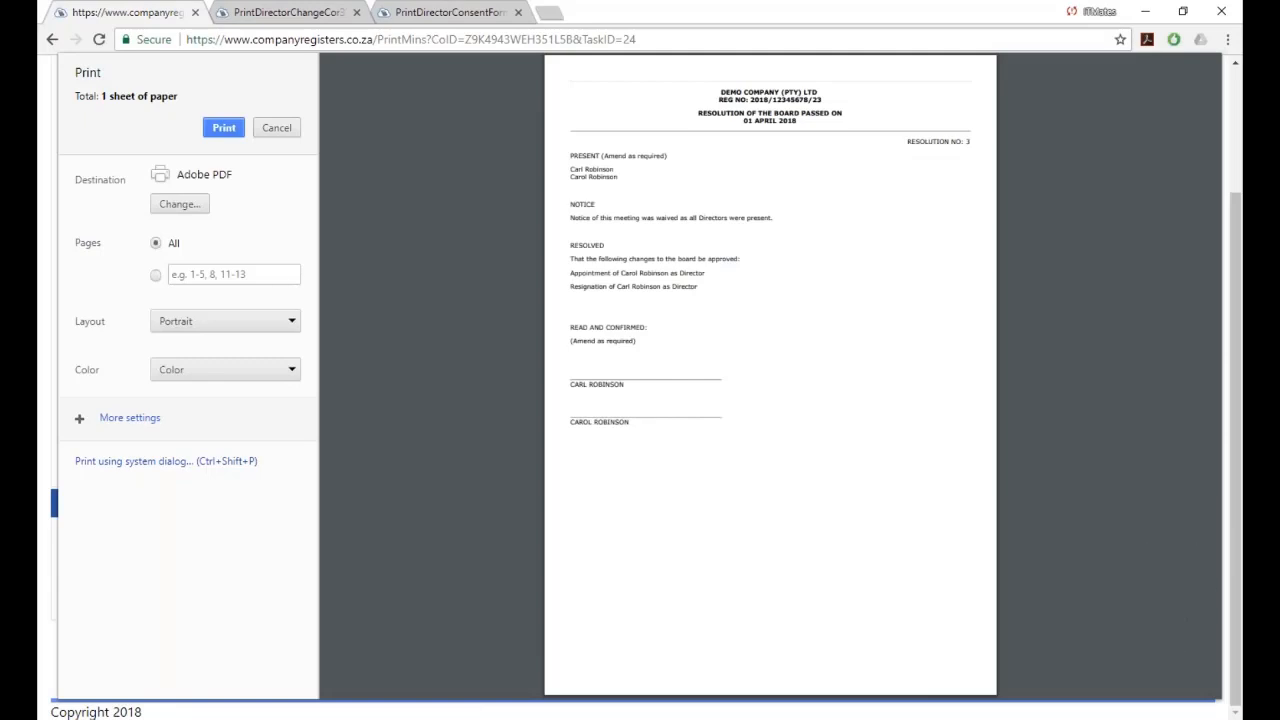
pyautogui.click(276, 128)
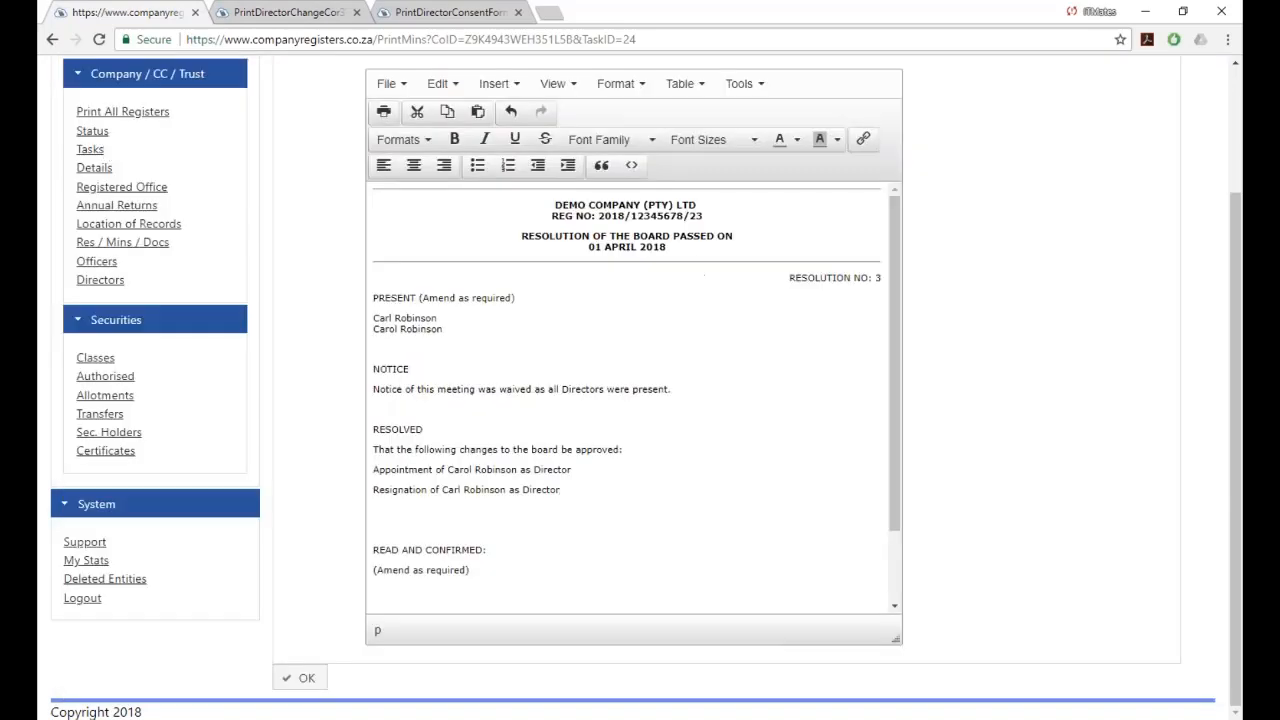
pyautogui.click(88, 230)
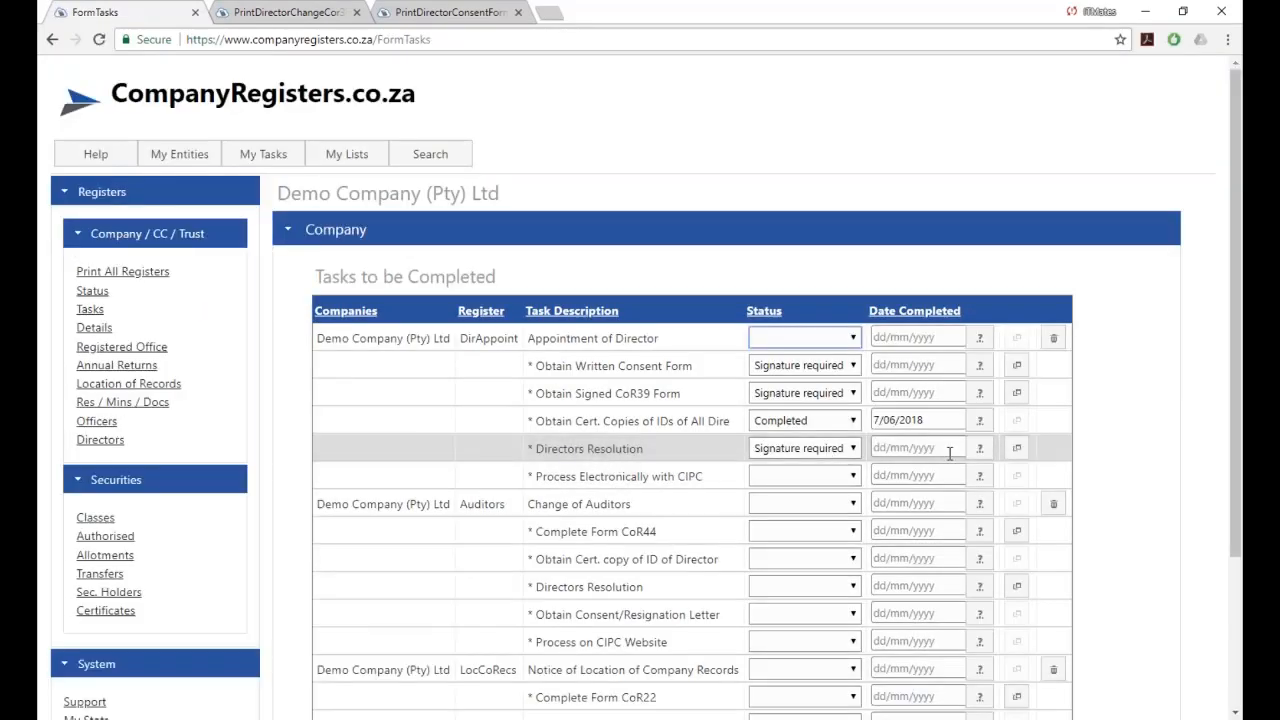
# Reopen the Directors Resolution document, then go to the Resolutions / Minutes / Documents register.
pyautogui.click(1014, 452)
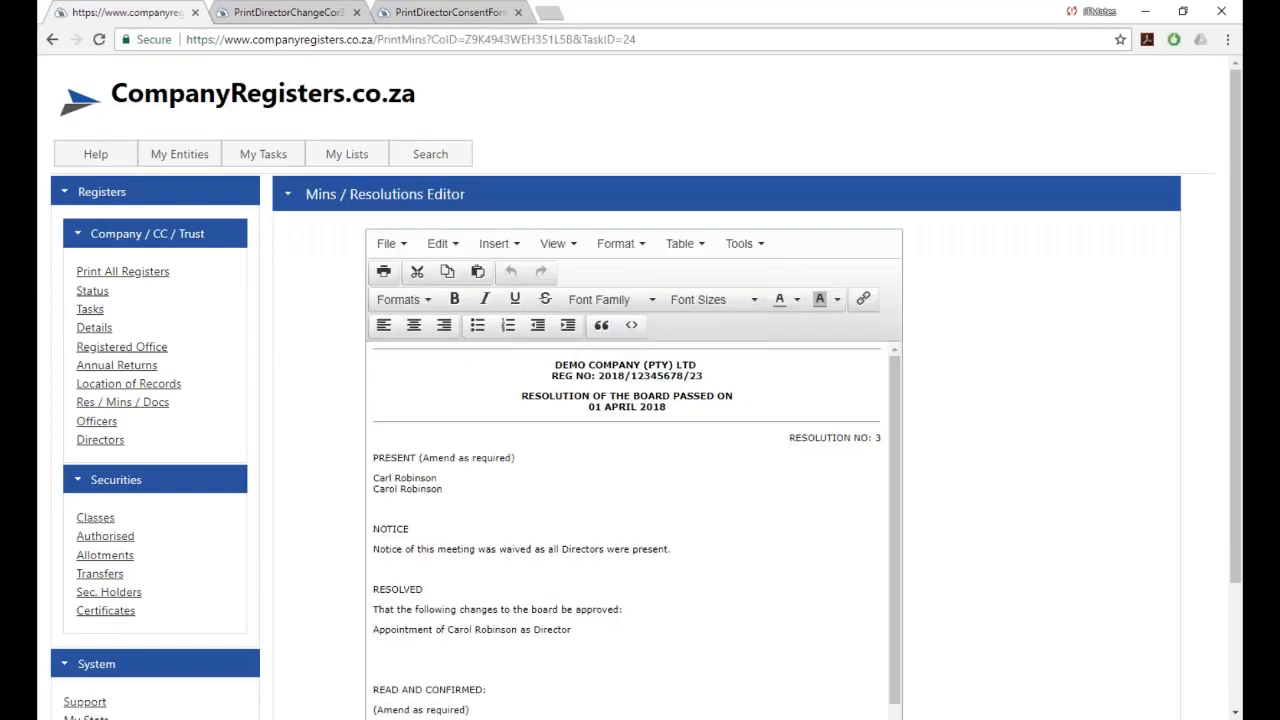
pyautogui.scroll(-2, 640, 400)
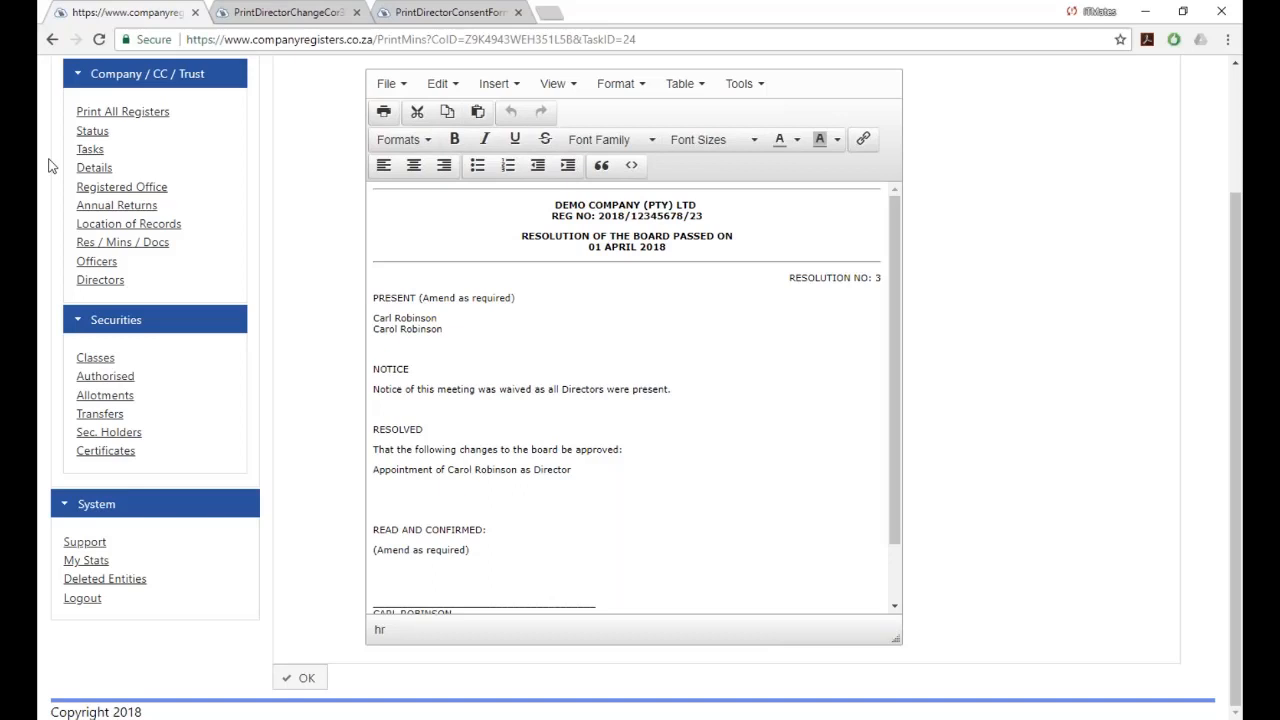
pyautogui.click(90, 250)
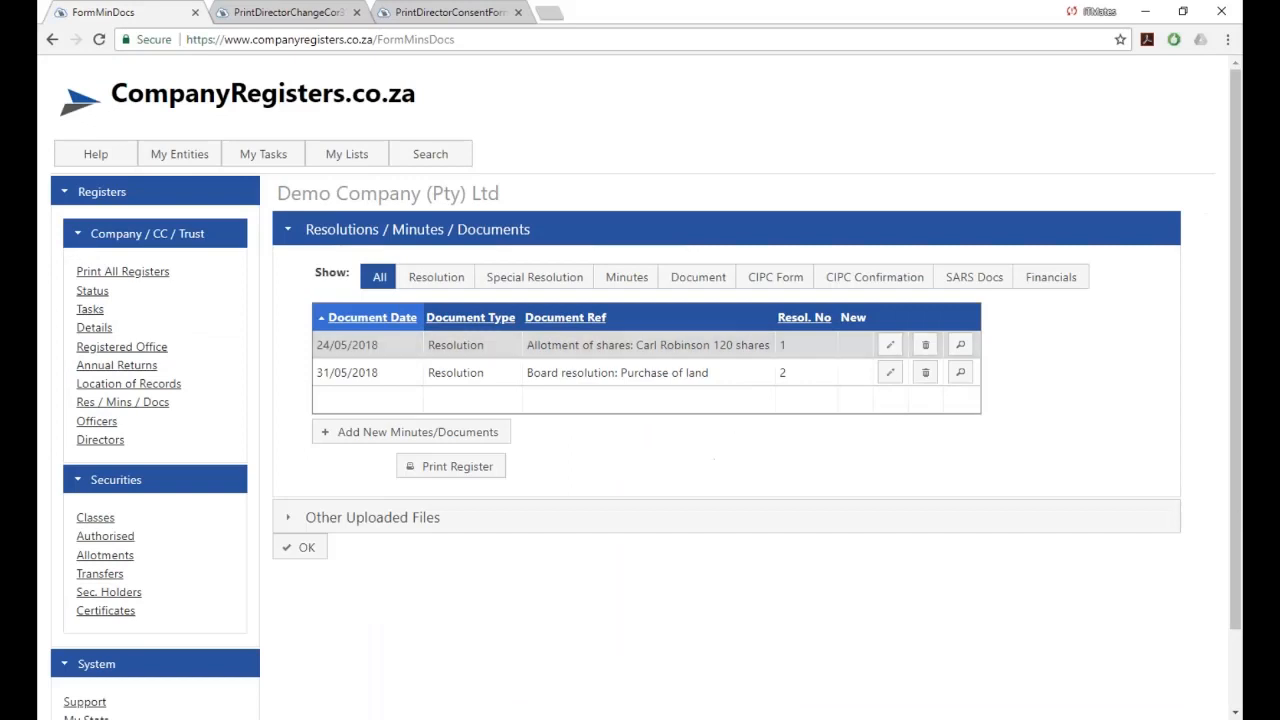
# Add a new Resolution entry dated today, number 3, reference 'Change of Directors'.
pyautogui.click(377, 438)
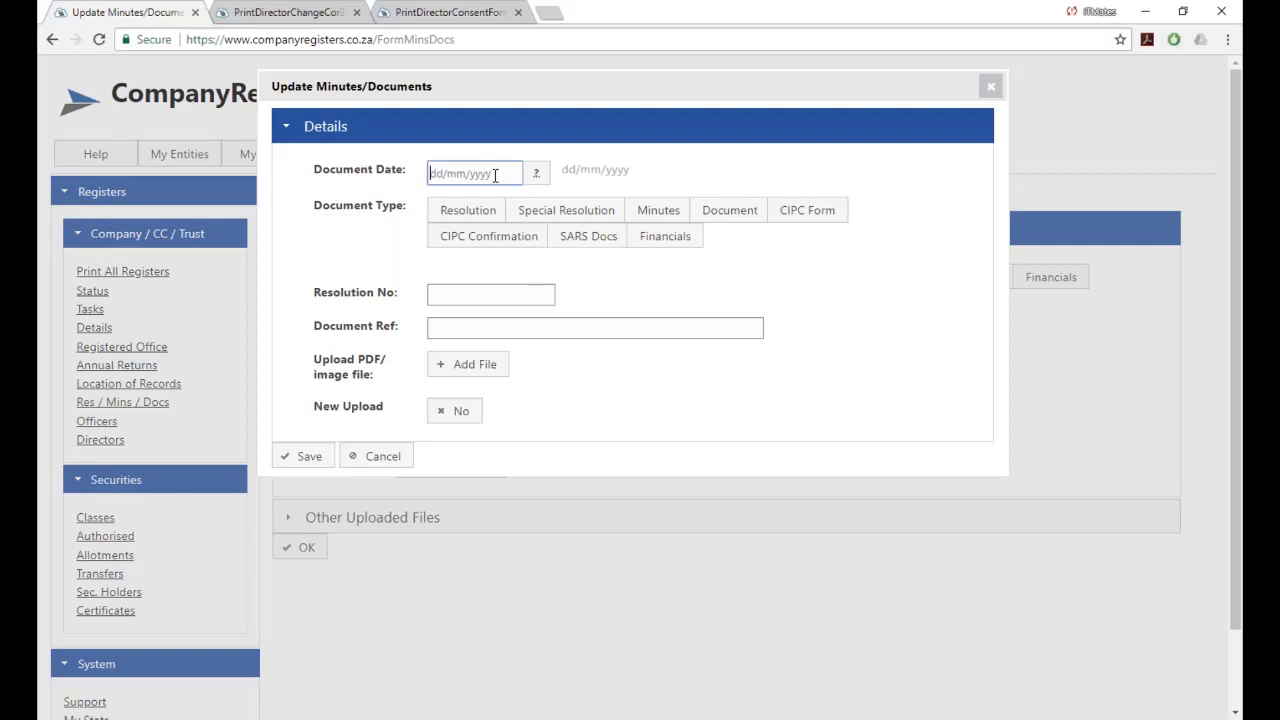
pyautogui.write('today')
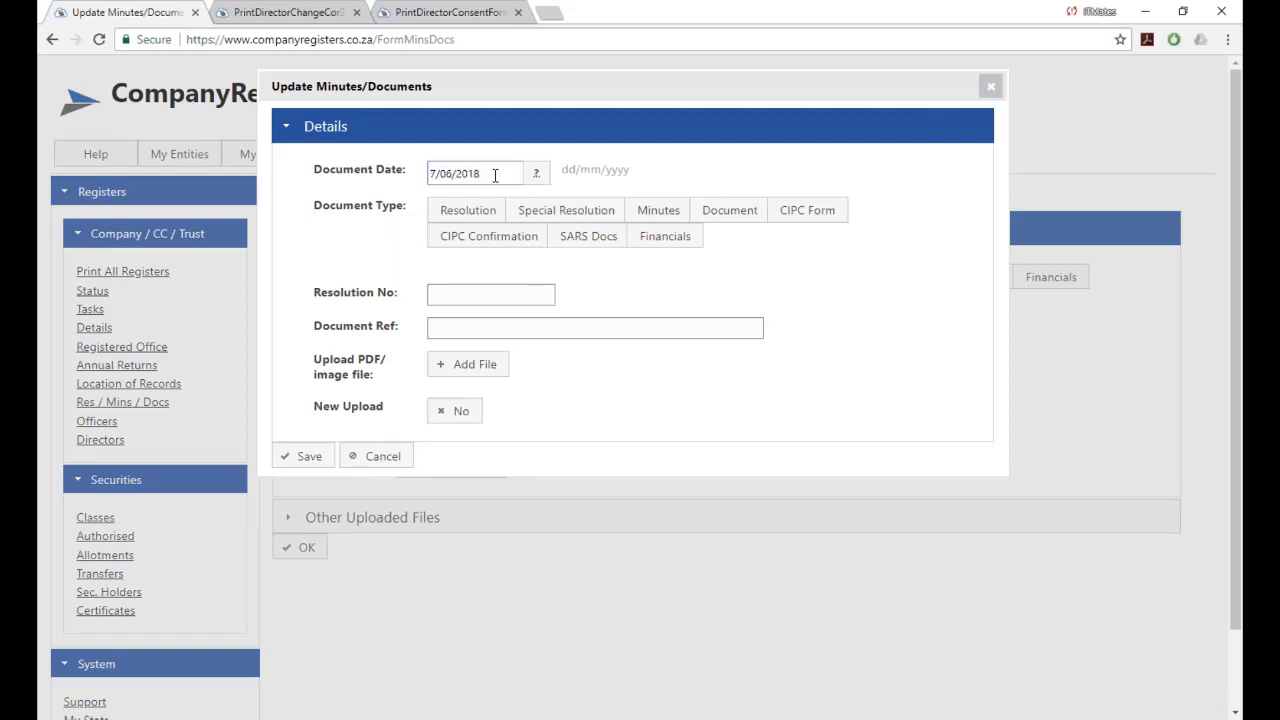
pyautogui.click(464, 216)
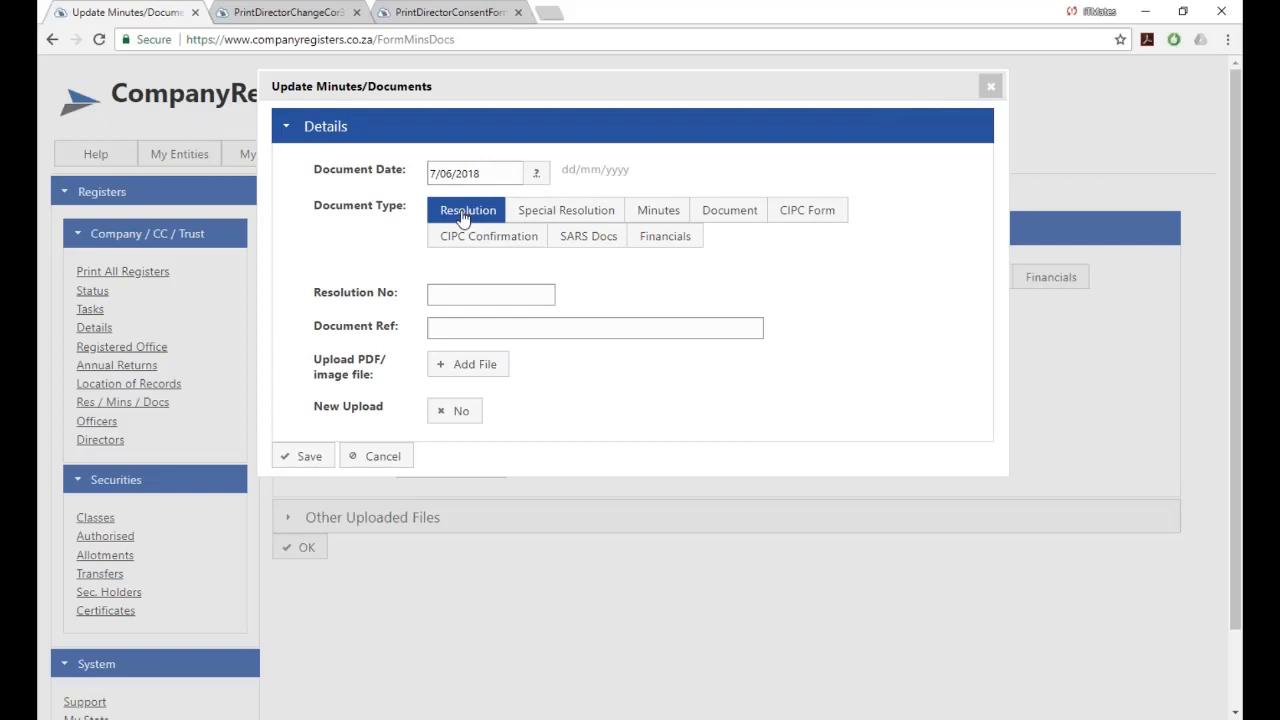
pyautogui.click(470, 293)
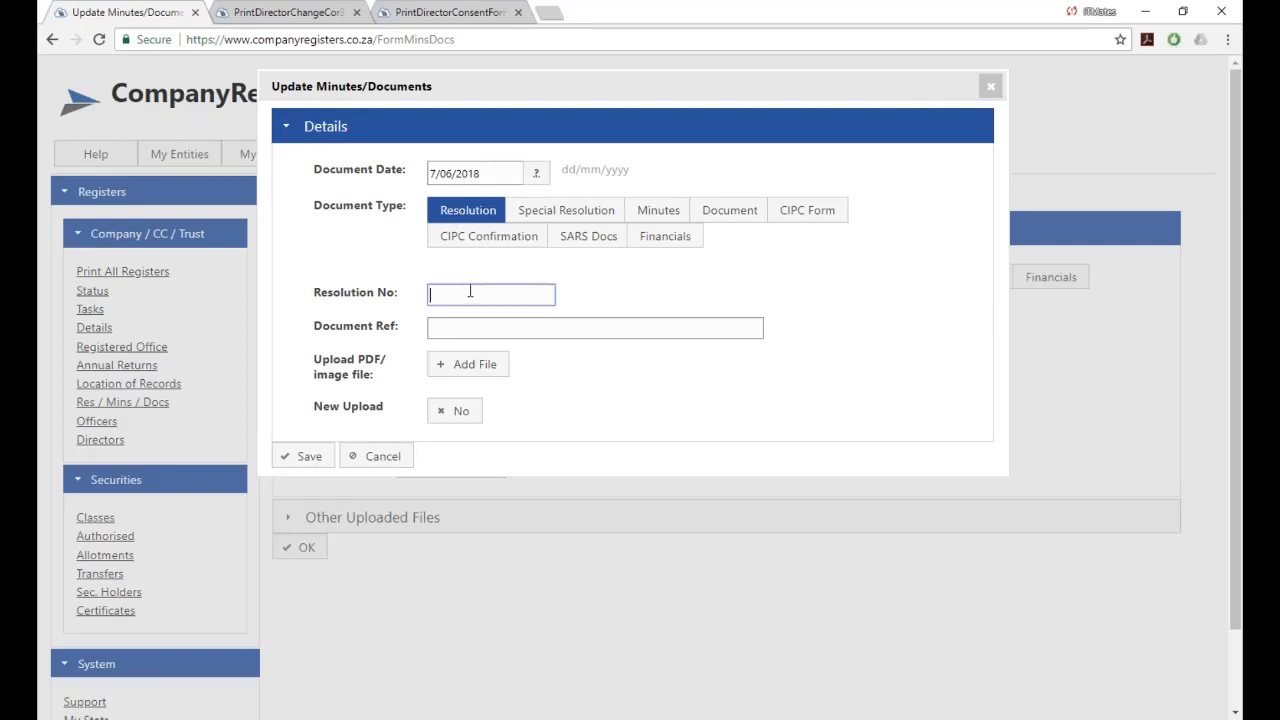
pyautogui.write('3')
pyautogui.click(452, 328)
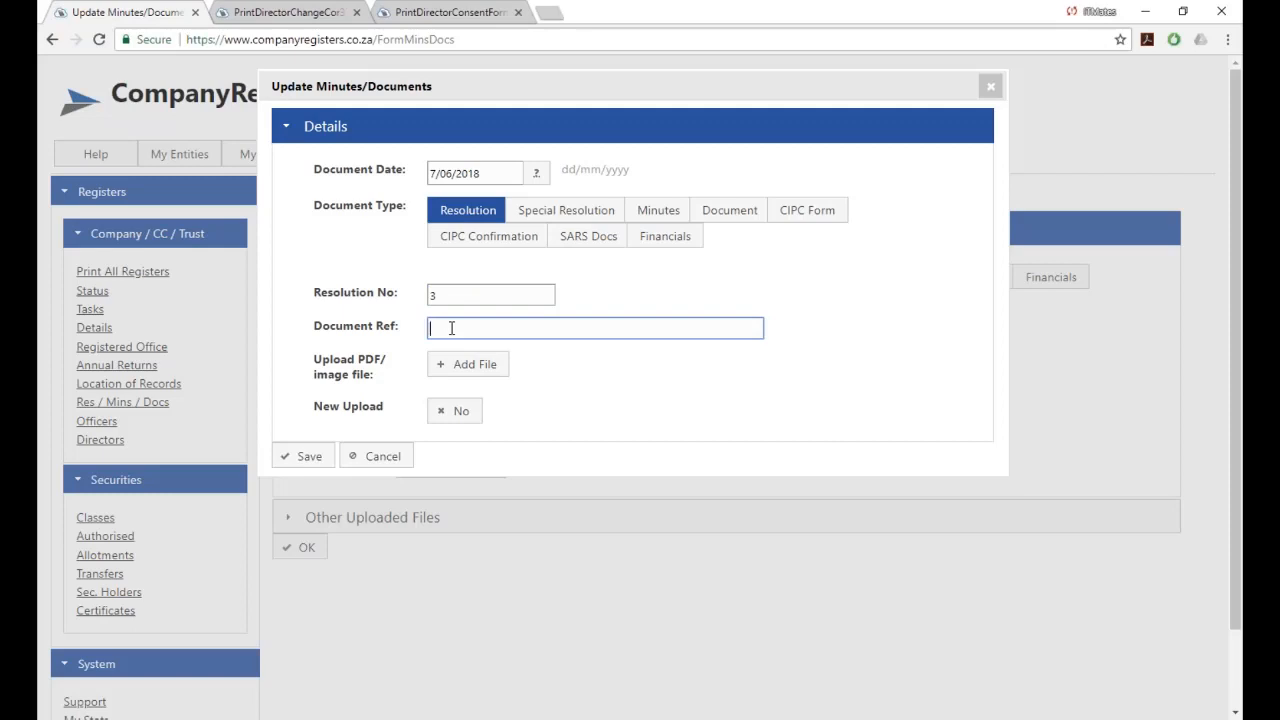
pyautogui.write('Change of Directors')
# Attach Scan_20180524.pdf to the resolution entry and save it.
pyautogui.click(460, 368)
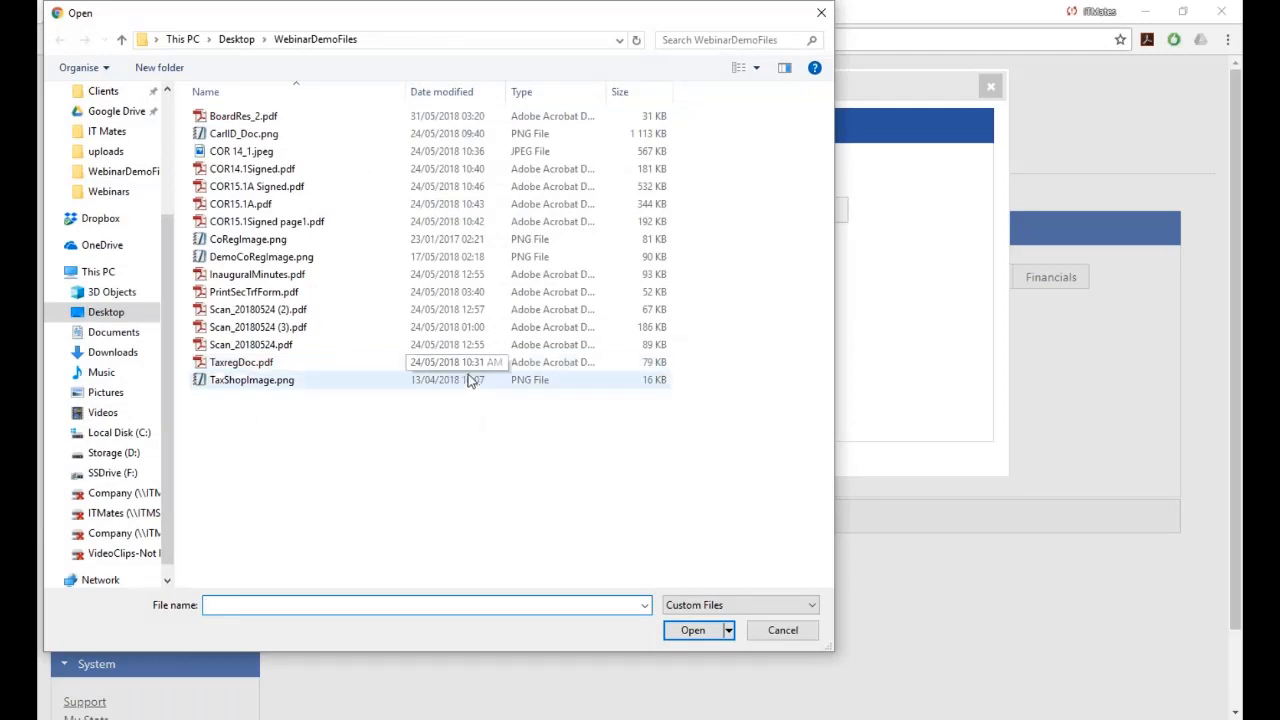
pyautogui.click(222, 346)
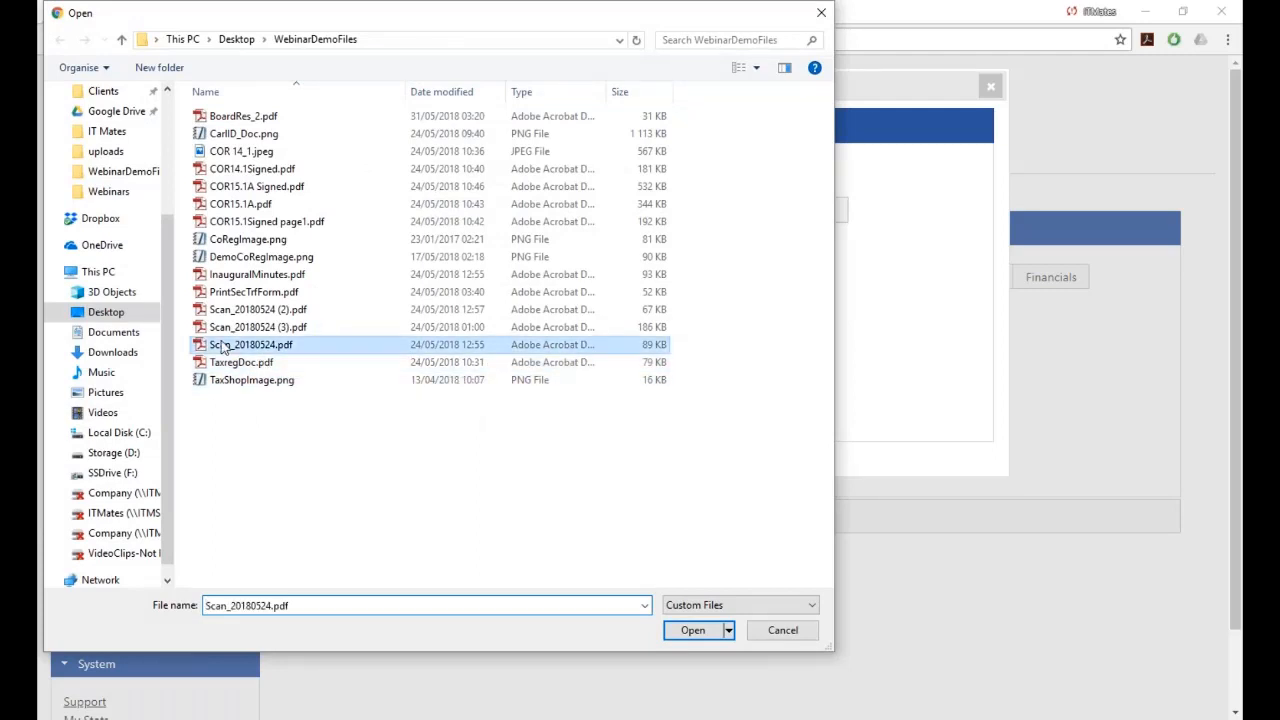
pyautogui.click(303, 488)
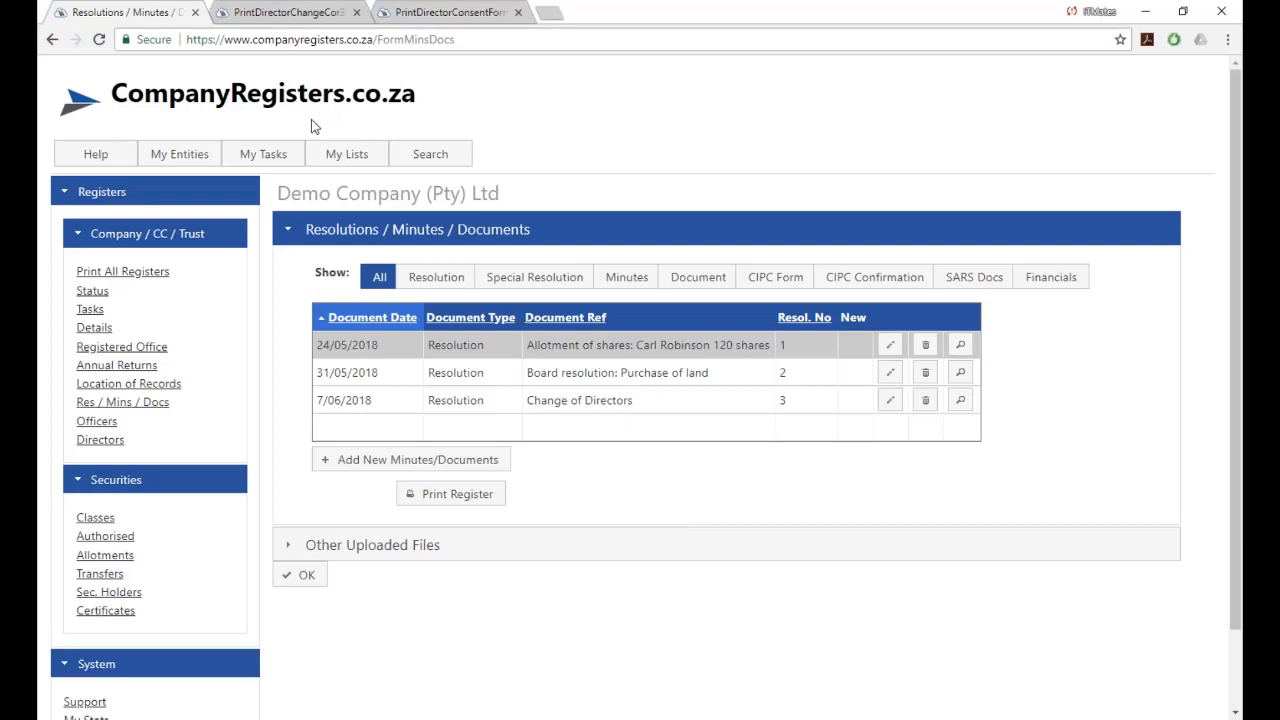
# Open the firm's Mins / Resolutions template list from My Tasks.
pyautogui.moveTo(266, 157)
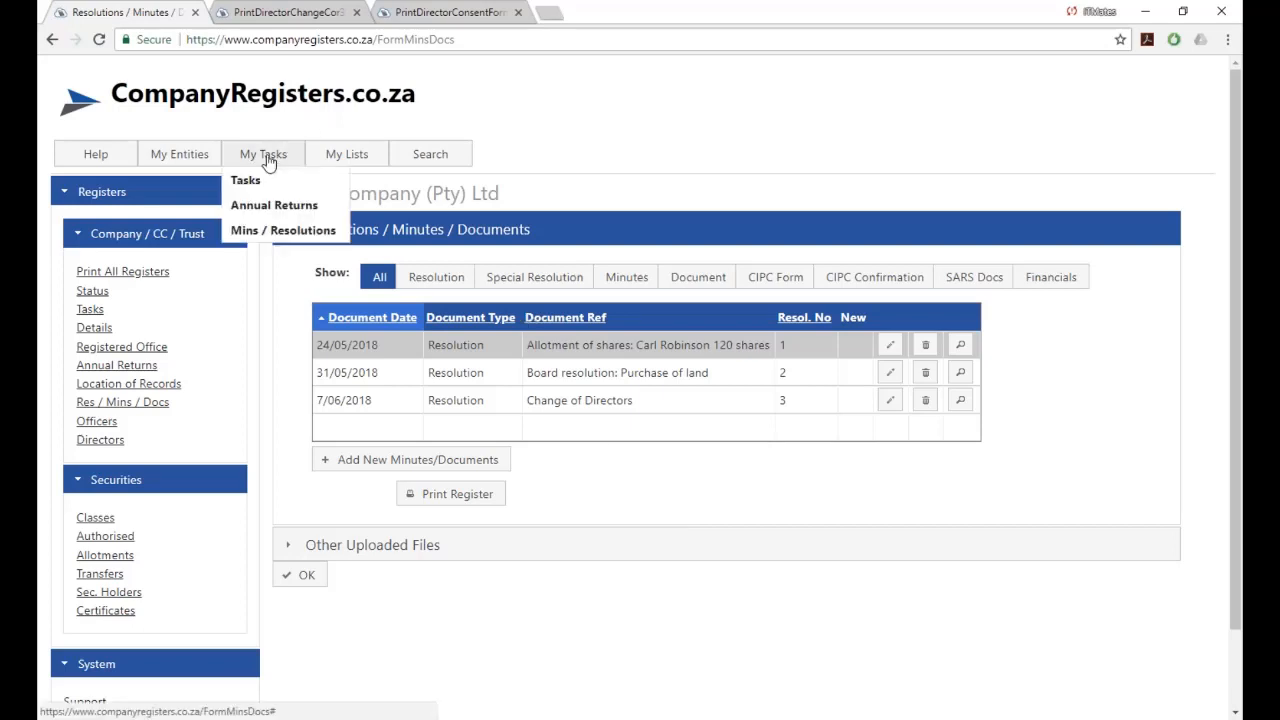
pyautogui.click(256, 234)
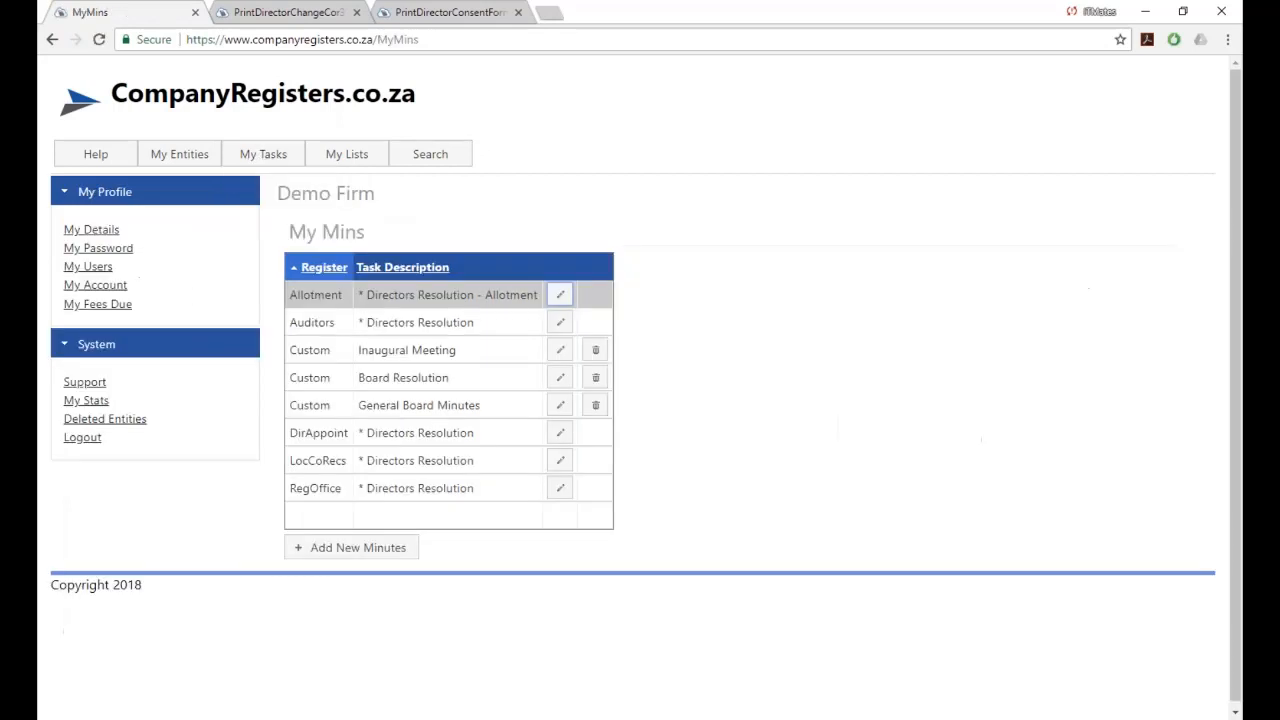
pyautogui.scroll(-1, 826, 323)
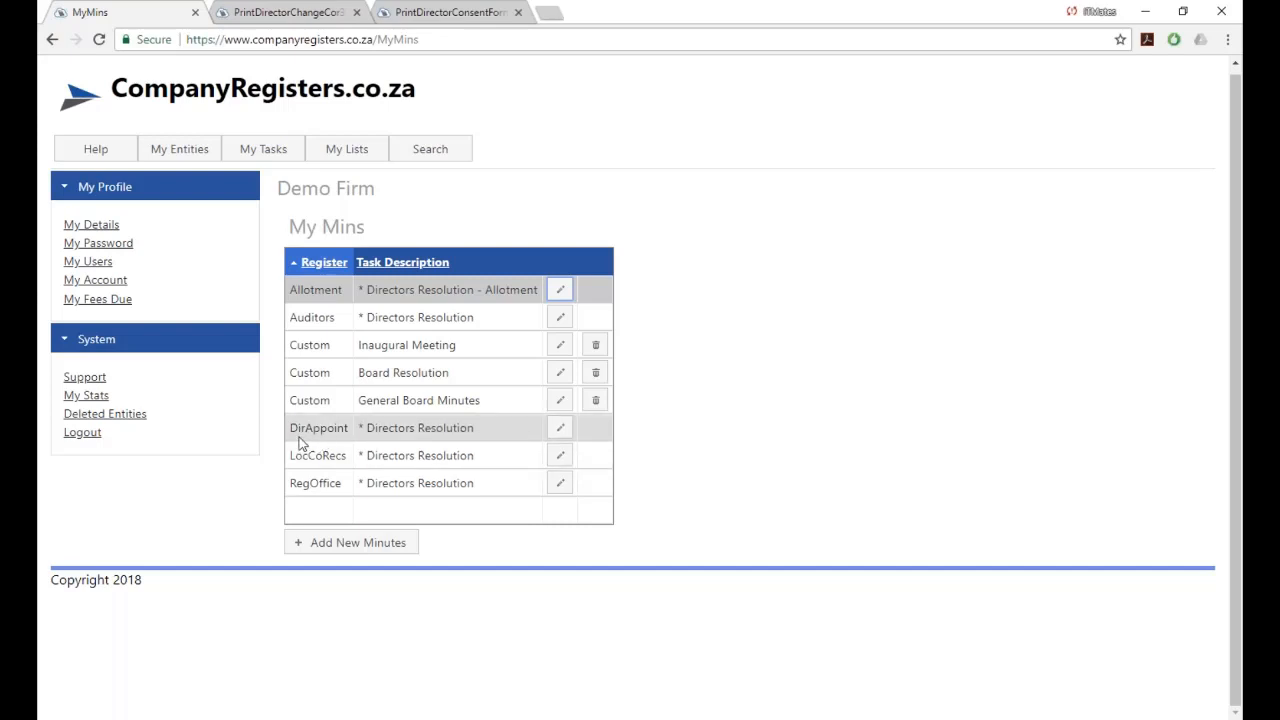
# Edit the DirAppoint Directors Resolution template and bring up its merge field list.
pyautogui.click(560, 428)
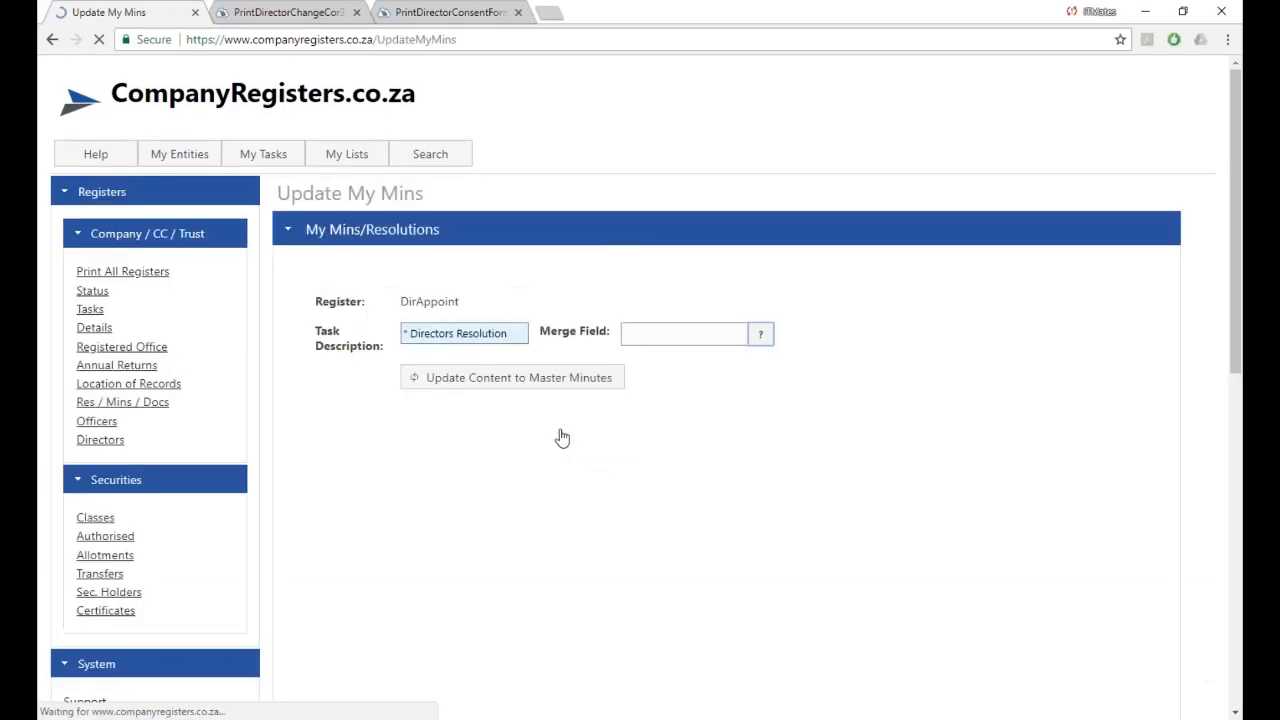
pyautogui.scroll(-2, 1058, 425)
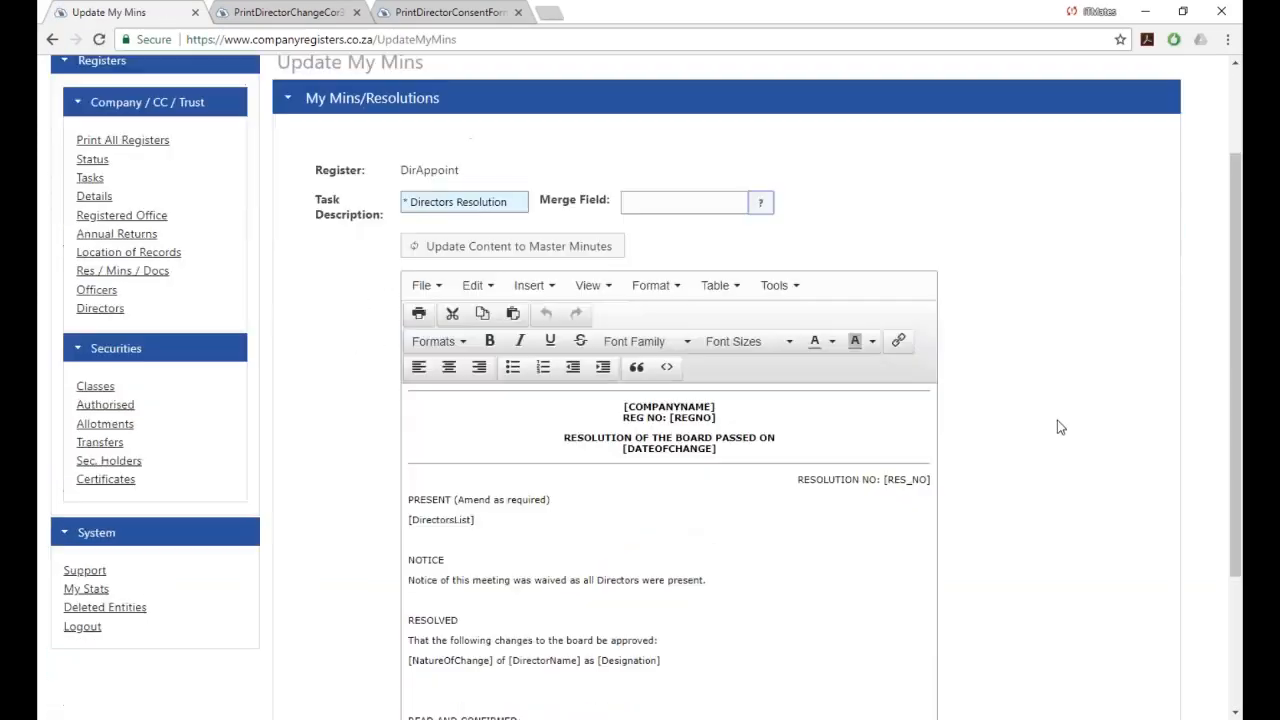
pyautogui.scroll(-1, 1060, 427)
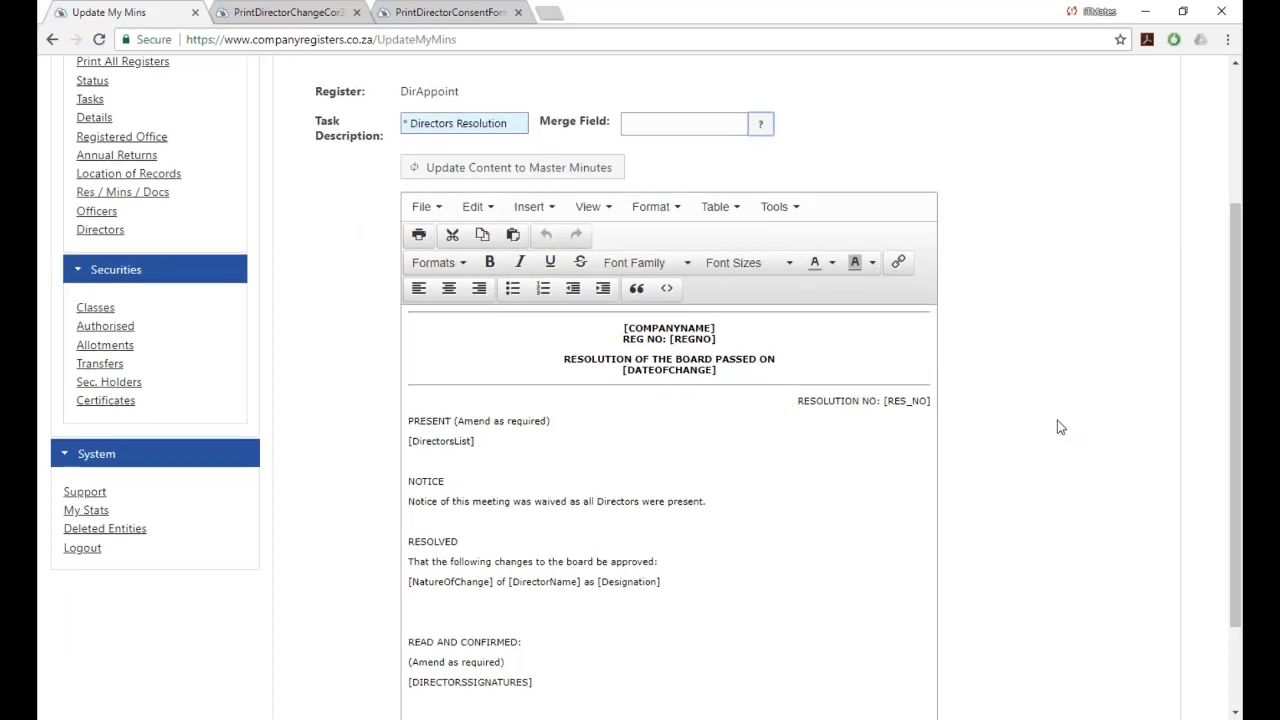
pyautogui.scroll(-1, 1060, 427)
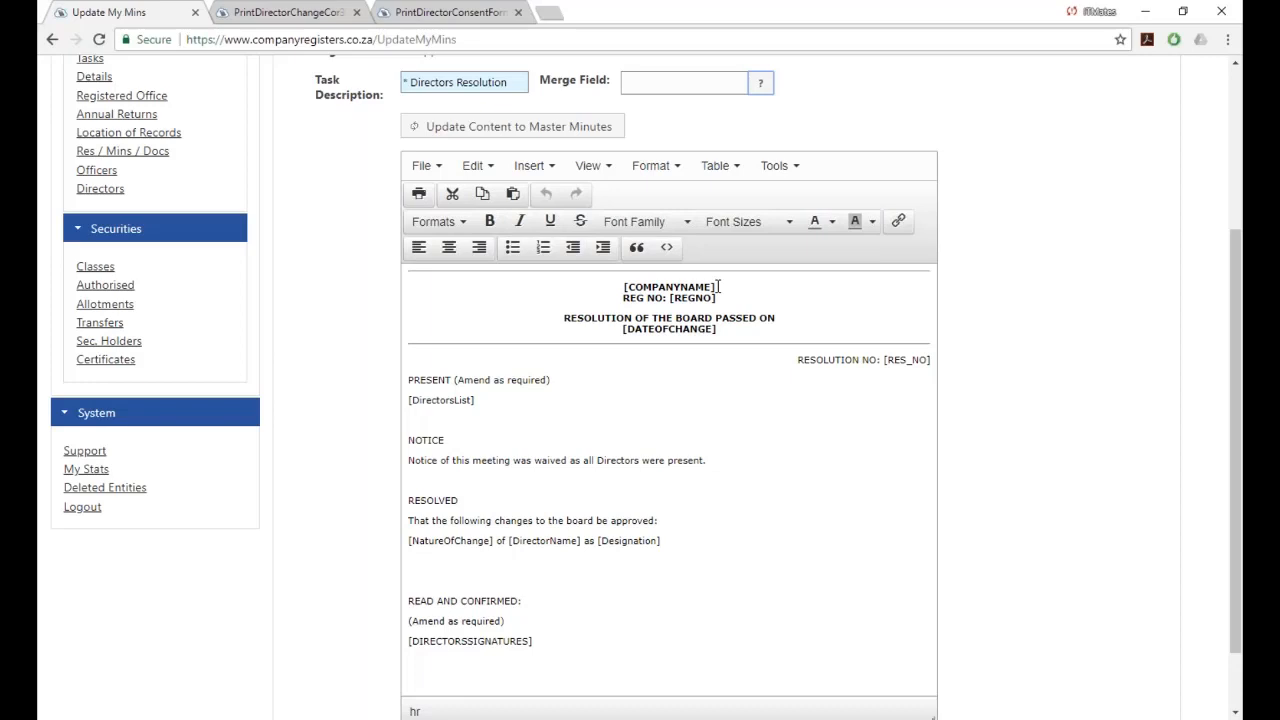
pyautogui.click(761, 87)
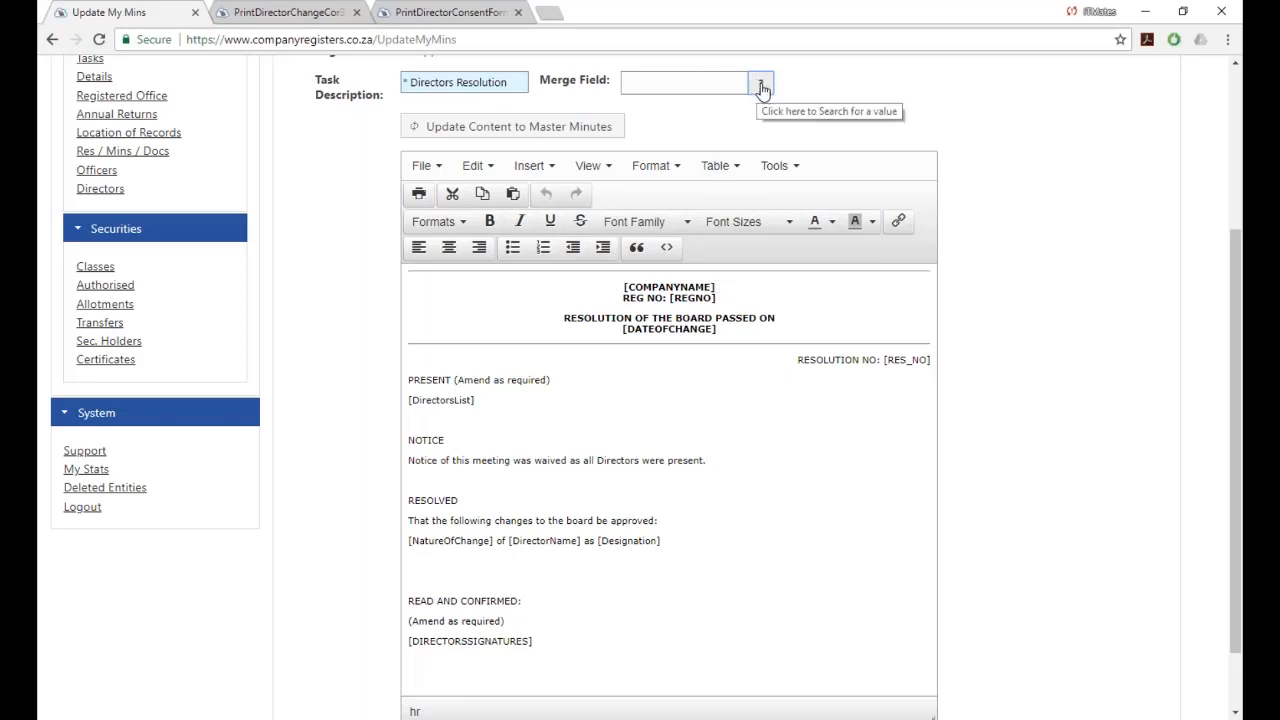
pyautogui.click(761, 87)
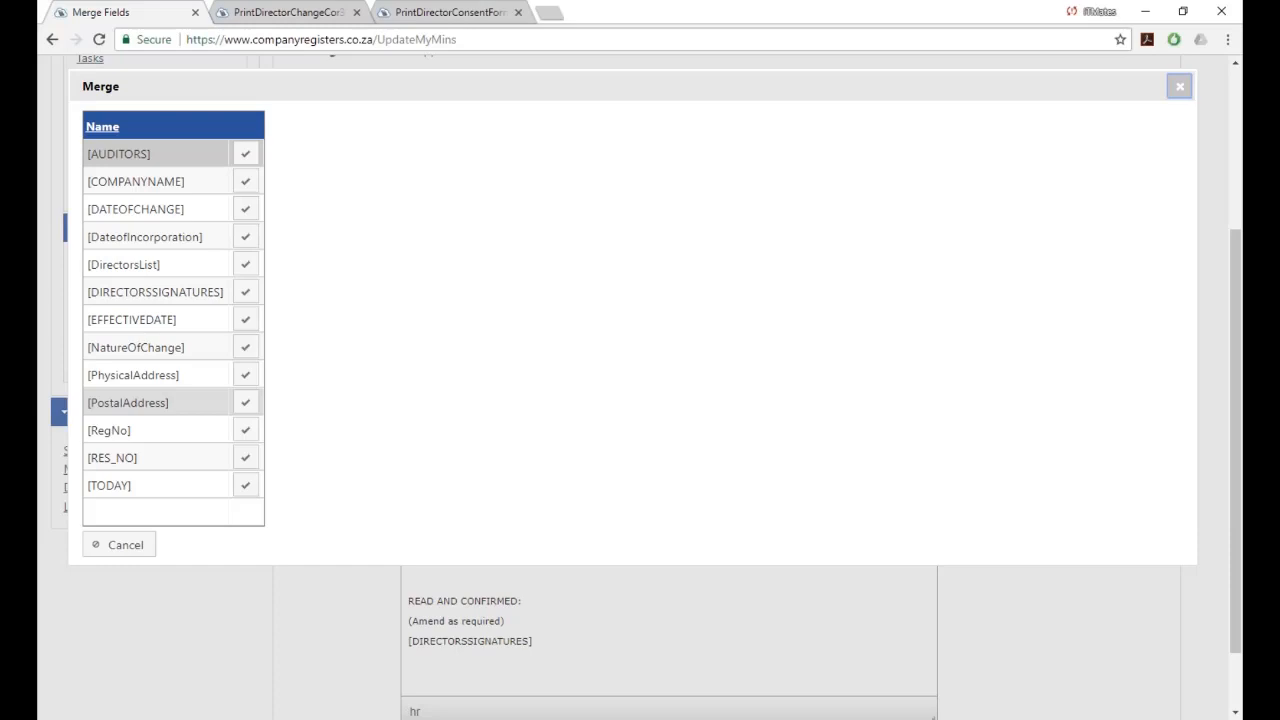
# Close the merge field list and return to the top of the DirAppoint template.
pyautogui.click(1179, 88)
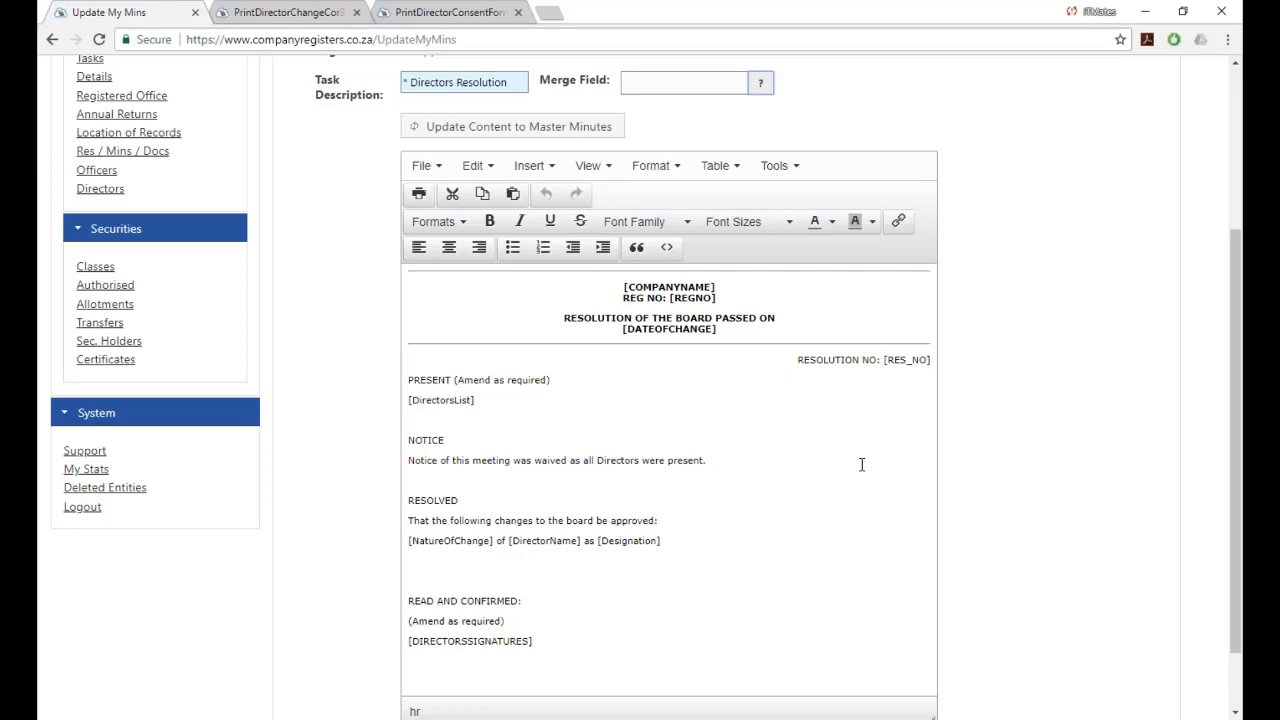
pyautogui.scroll(3, 861, 464)
pyautogui.scroll(1, 861, 464)
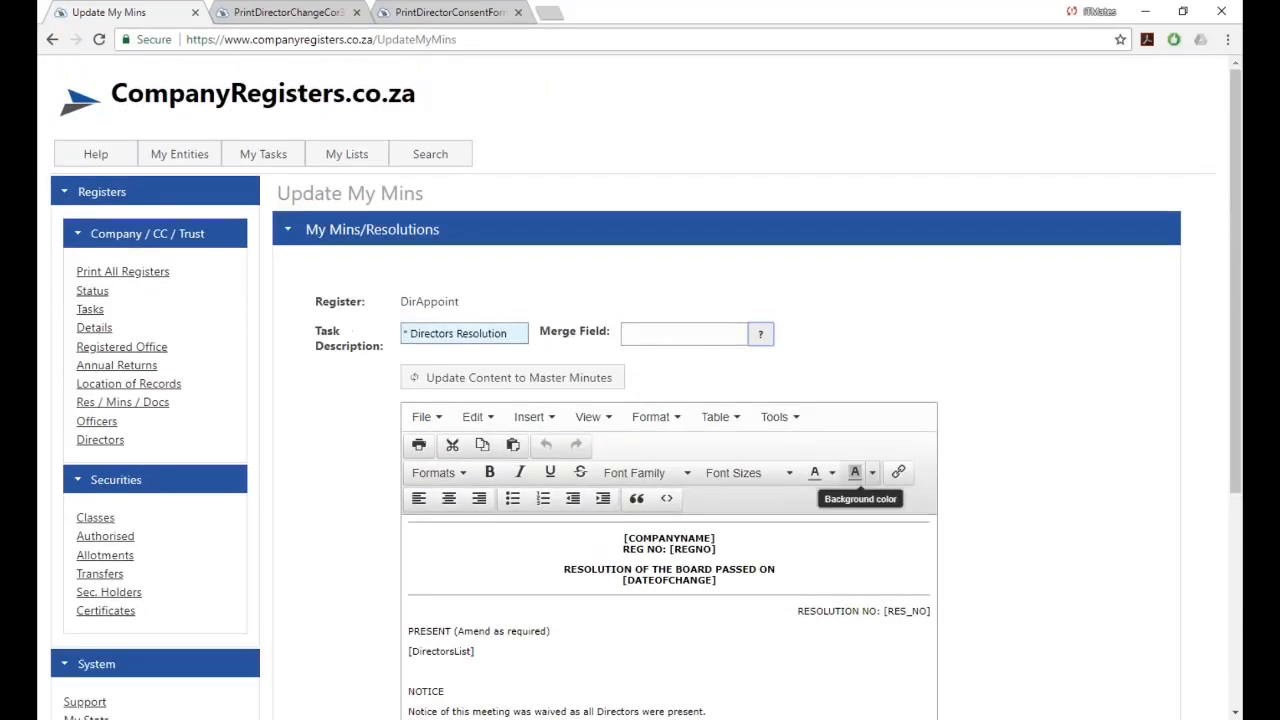
# Go back to the My Mins list through My Tasks > Mins / Resolutions.
pyautogui.moveTo(260, 162)
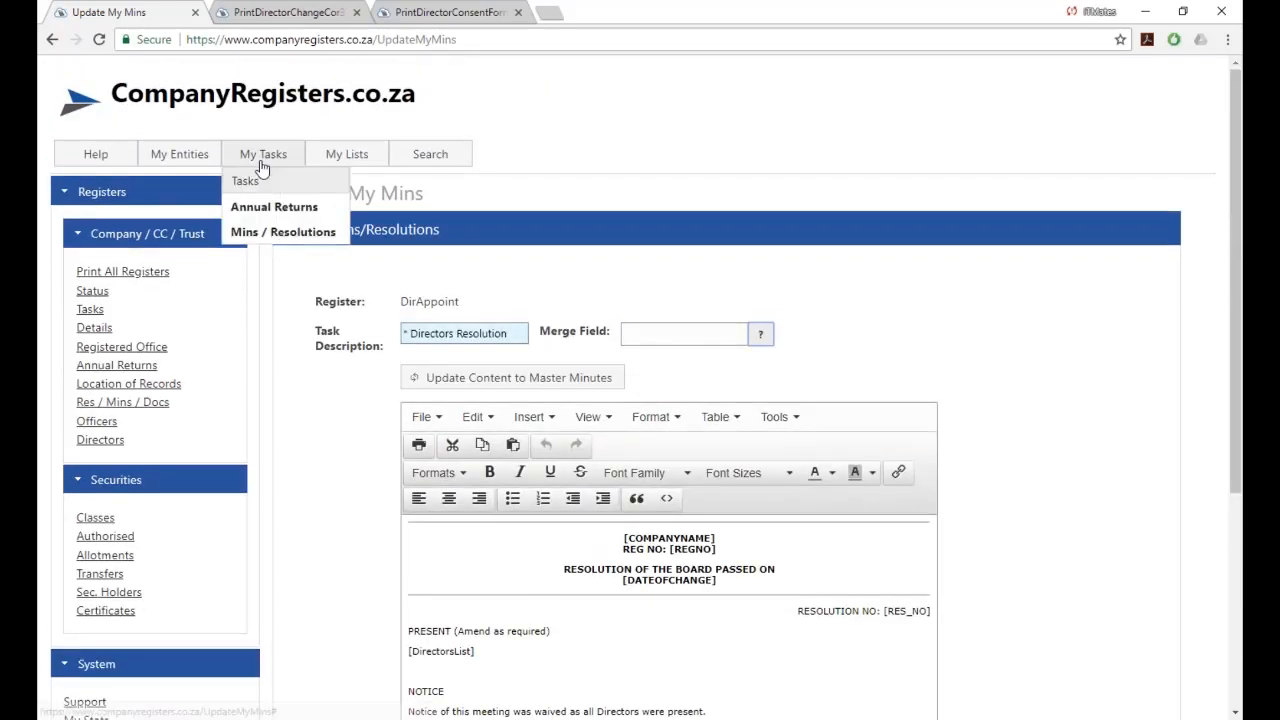
pyautogui.click(274, 235)
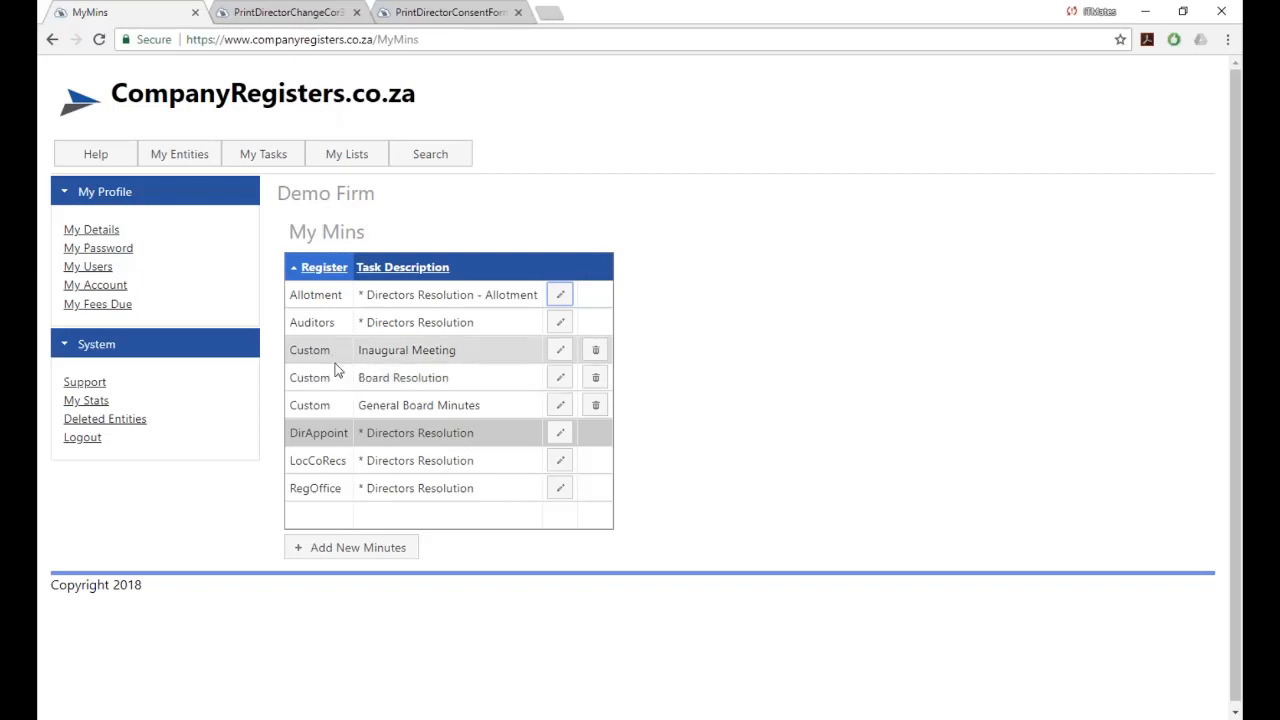
pyautogui.click(345, 551)
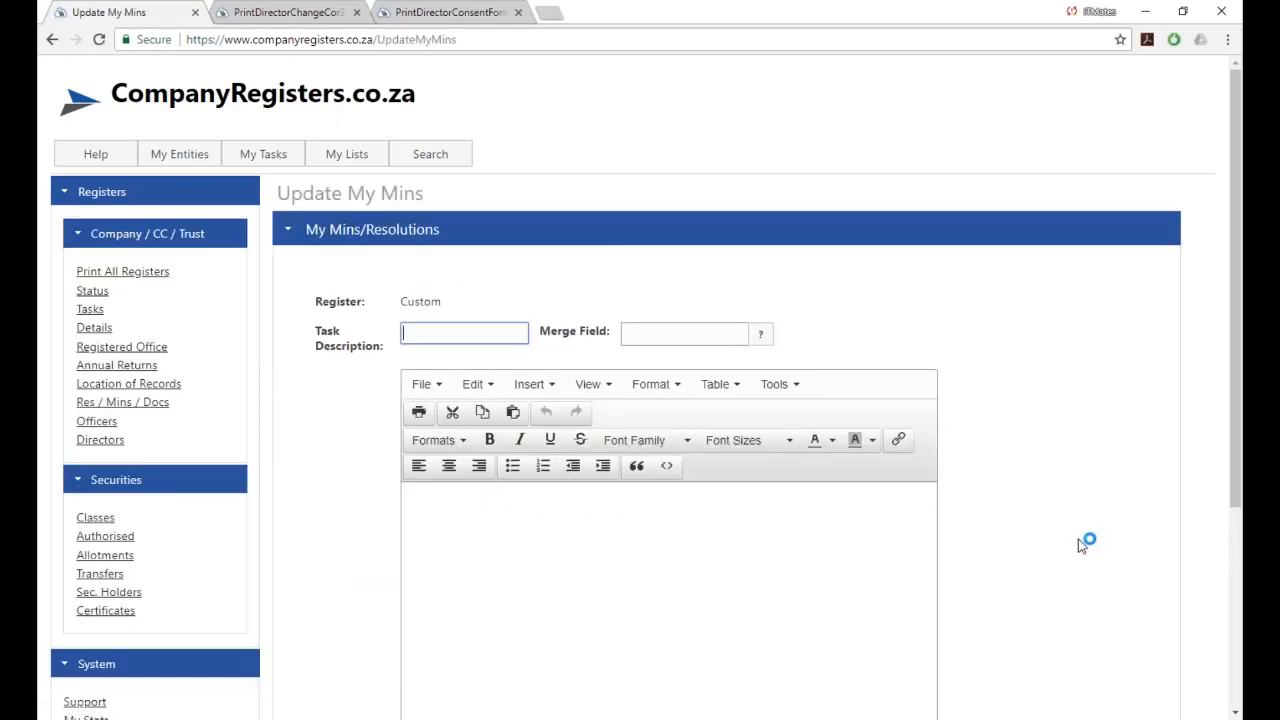
pyautogui.scroll(-2, 1078, 539)
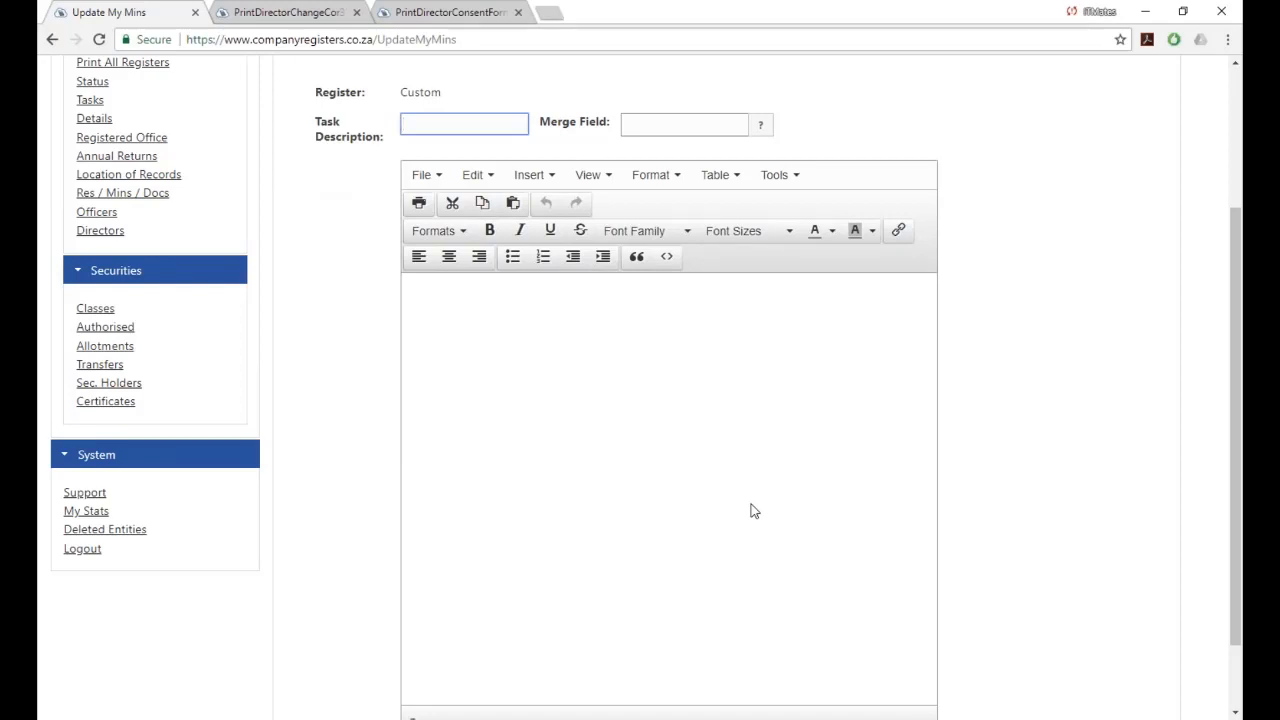
pyautogui.scroll(3, 751, 509)
pyautogui.moveTo(240, 158)
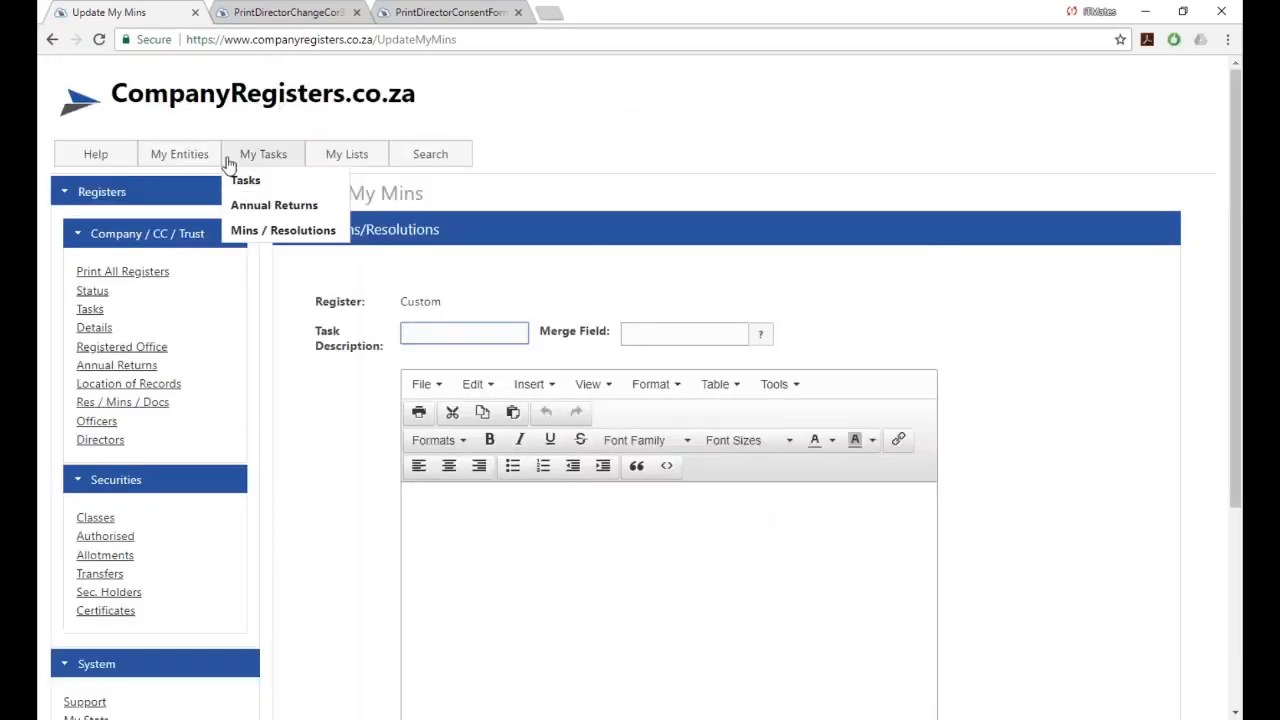
pyautogui.click(265, 236)
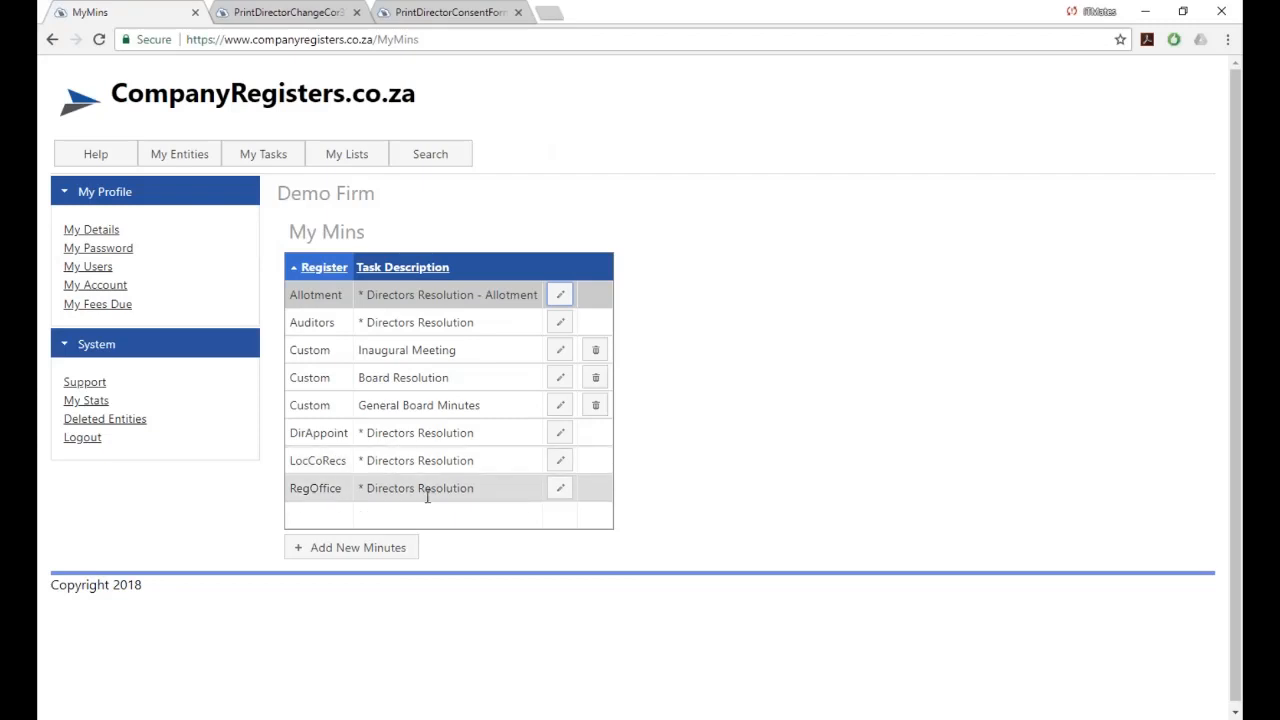
pyautogui.click(560, 489)
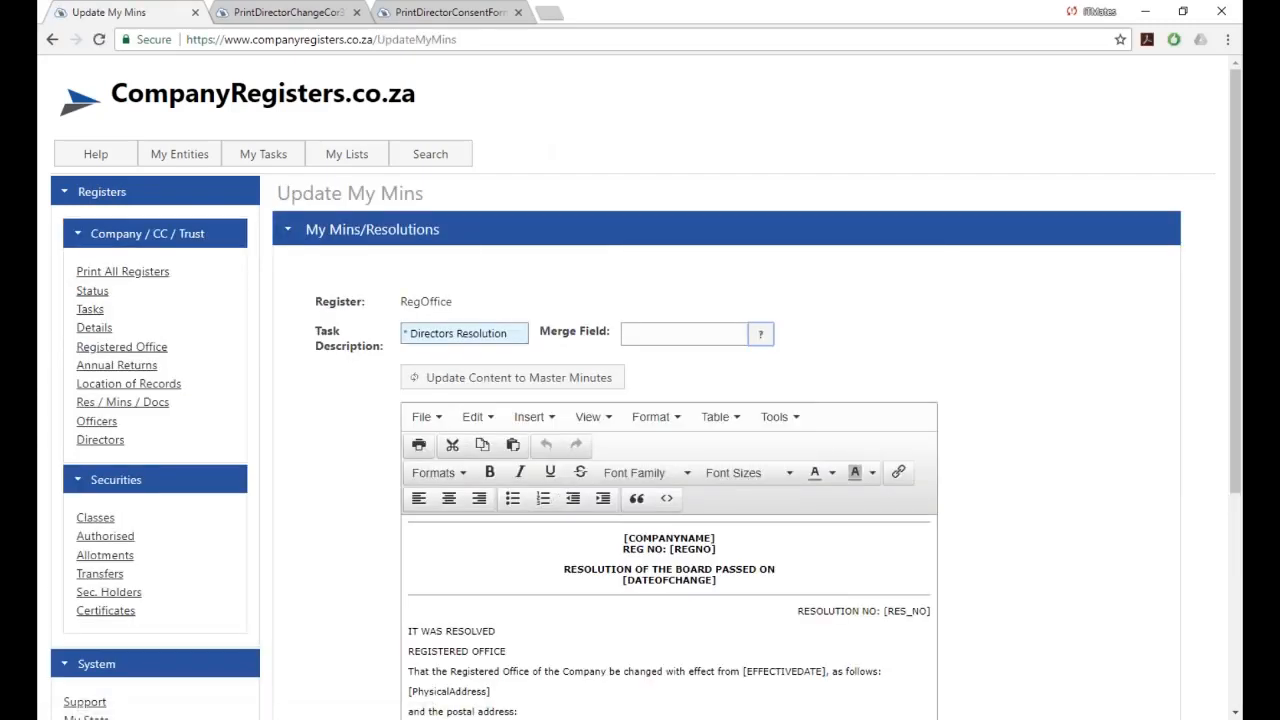
# Copy the RegOffice resolution's header block down to IT WAS RESOLVED.
pyautogui.scroll(-2, 1107, 527)
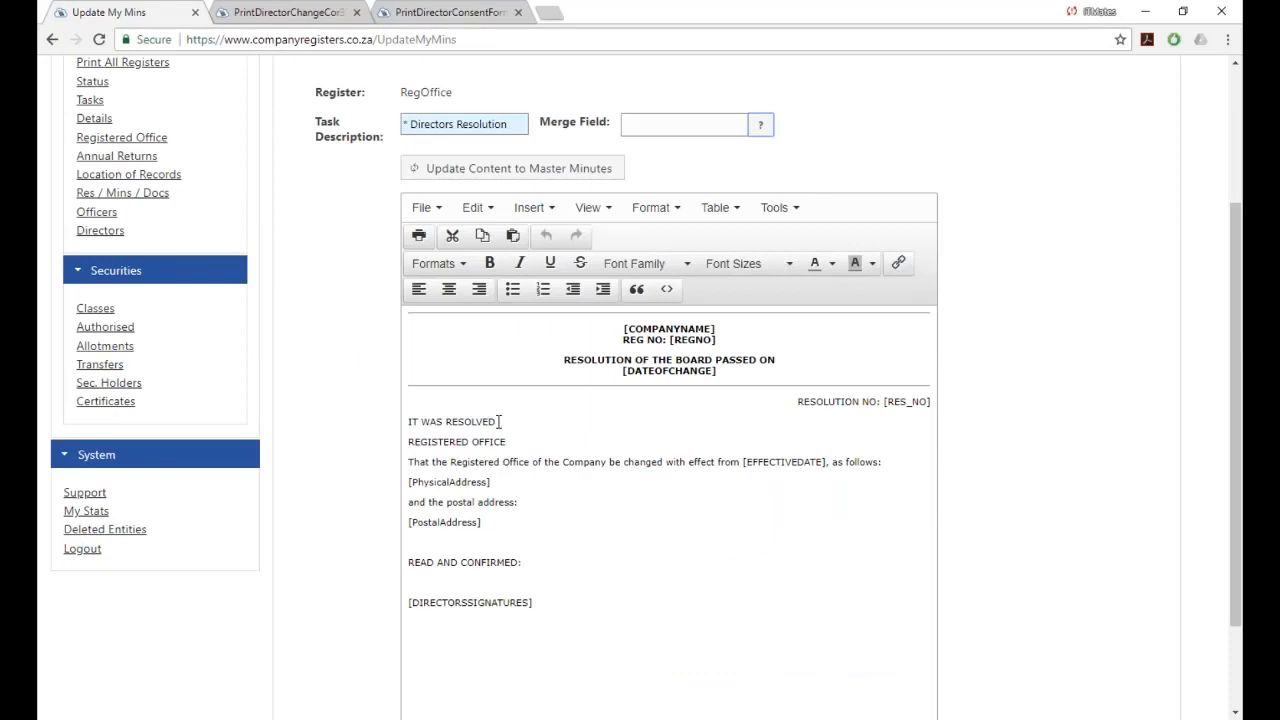
pyautogui.moveTo(498, 421); pyautogui.dragTo(398, 333)
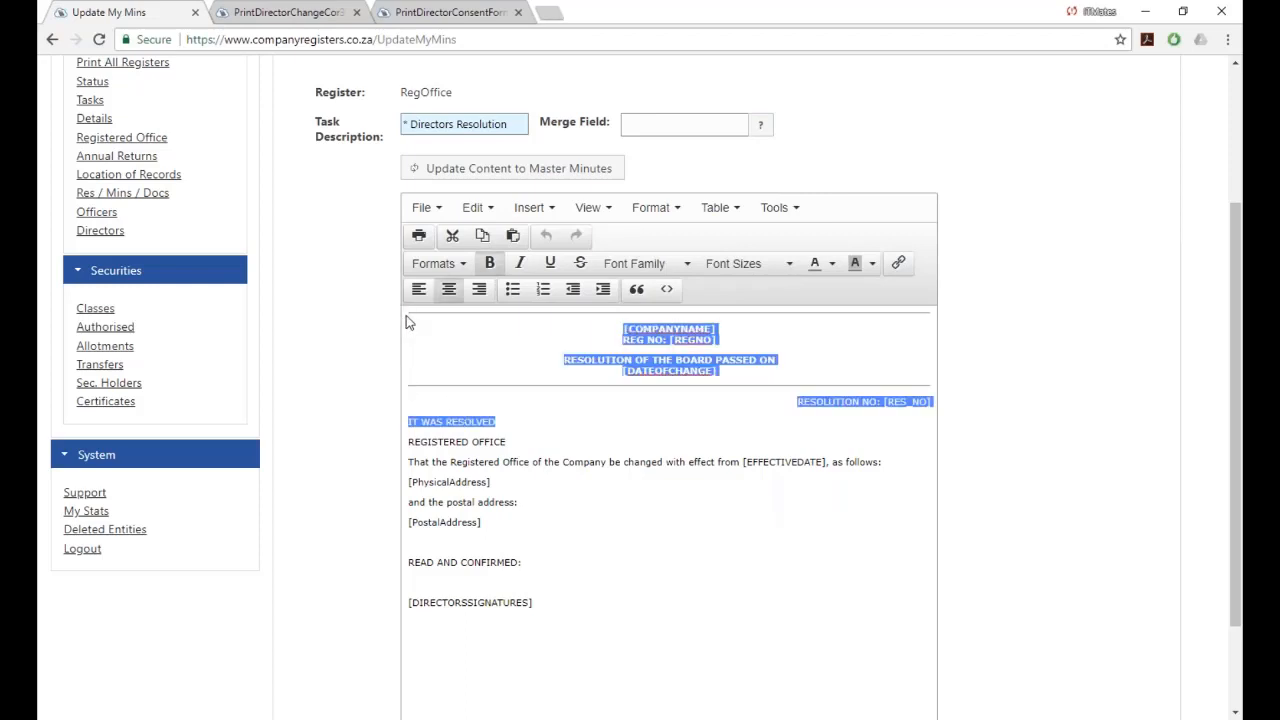
pyautogui.click(484, 237)
pyautogui.scroll(3, 503, 328)
# Start a new minutes template and paste the copied header, [COMPANYNAME] through IT WAS RESOLVED, into its body.
pyautogui.moveTo(260, 154)
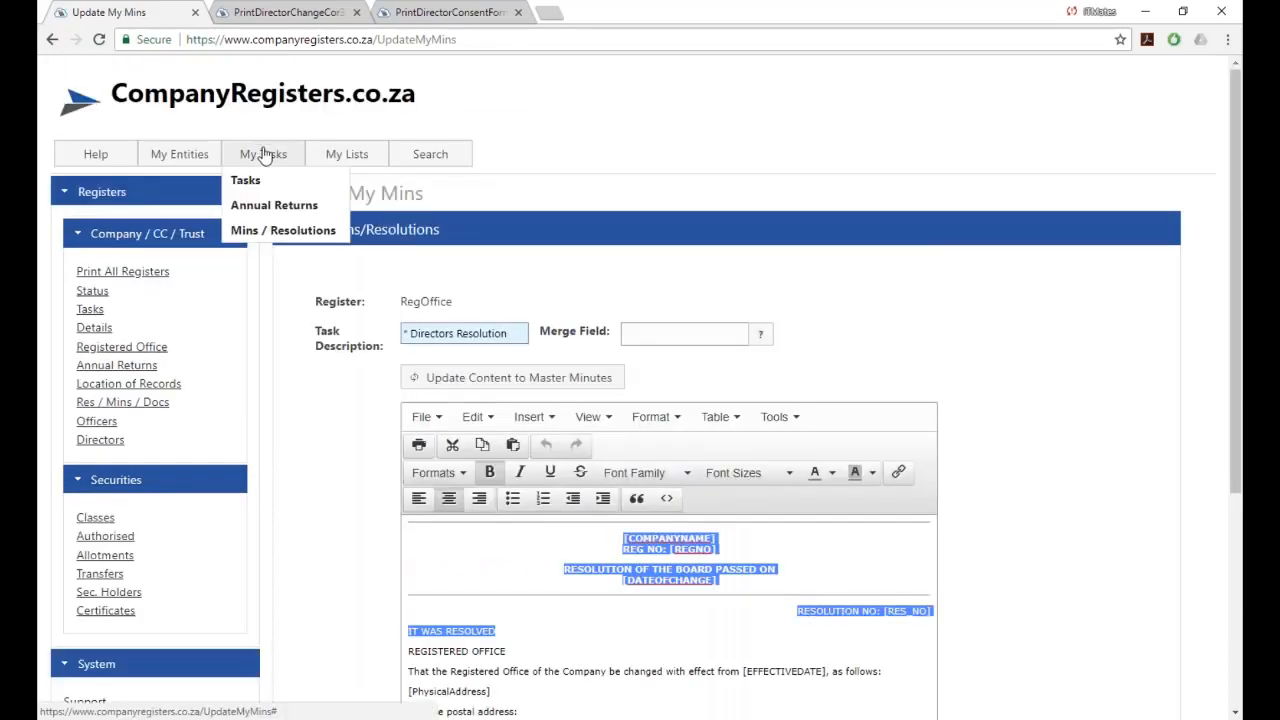
pyautogui.click(268, 236)
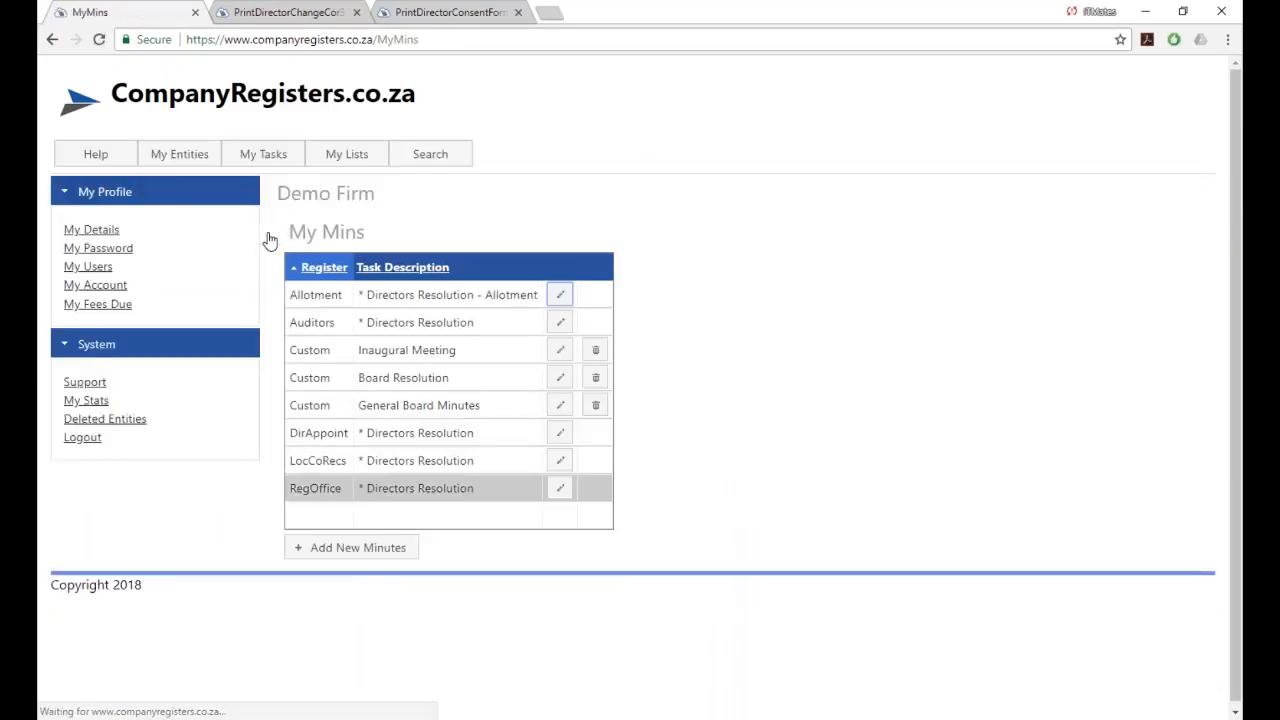
pyautogui.click(360, 548)
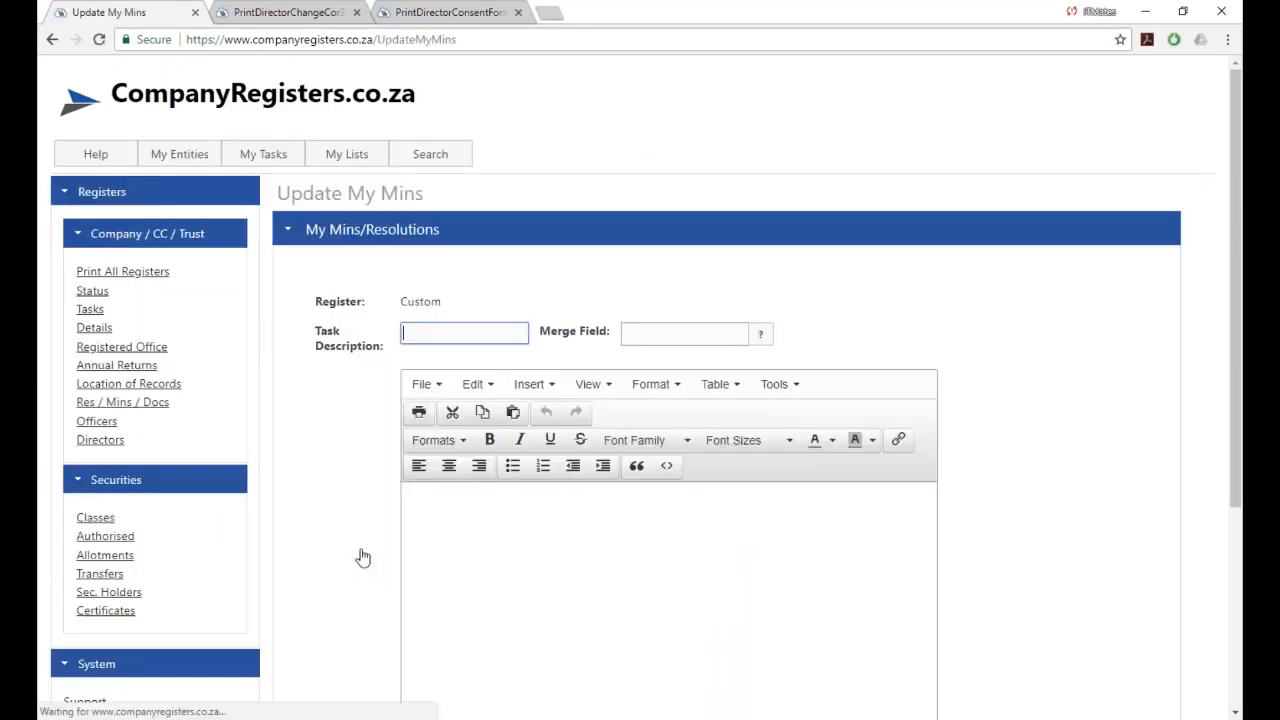
pyautogui.scroll(-2, 1105, 481)
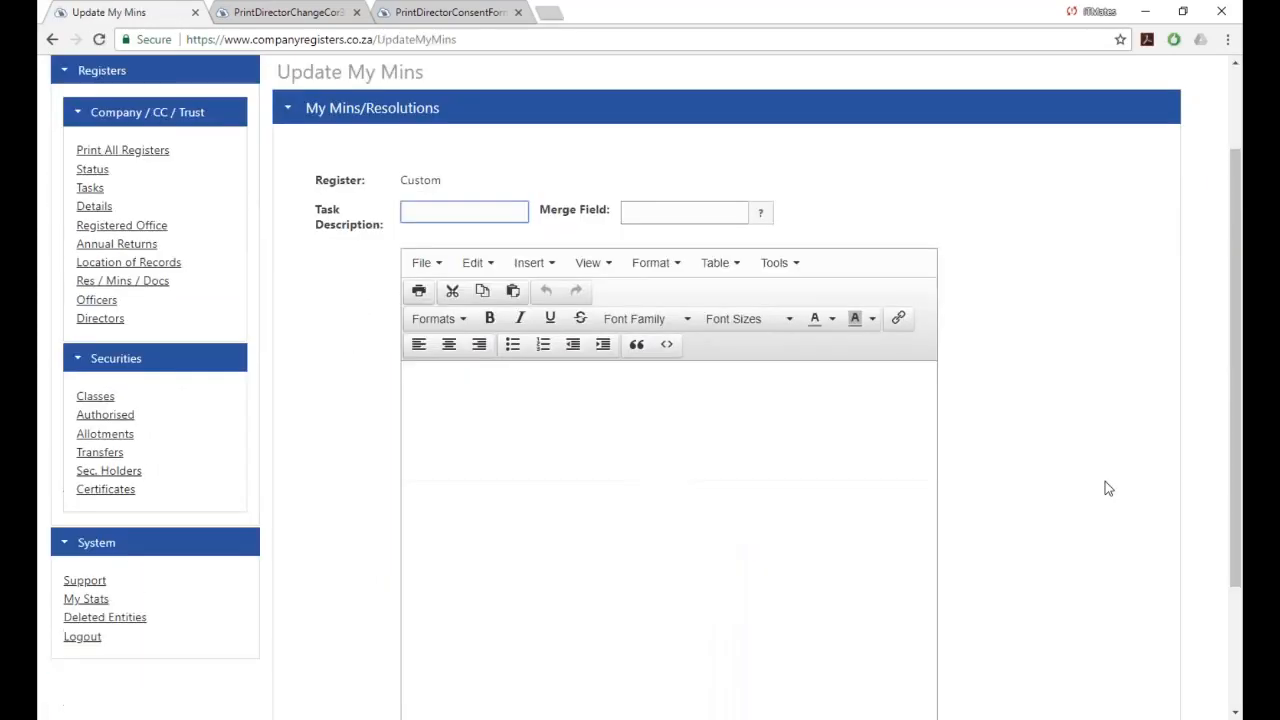
pyautogui.click(434, 307)
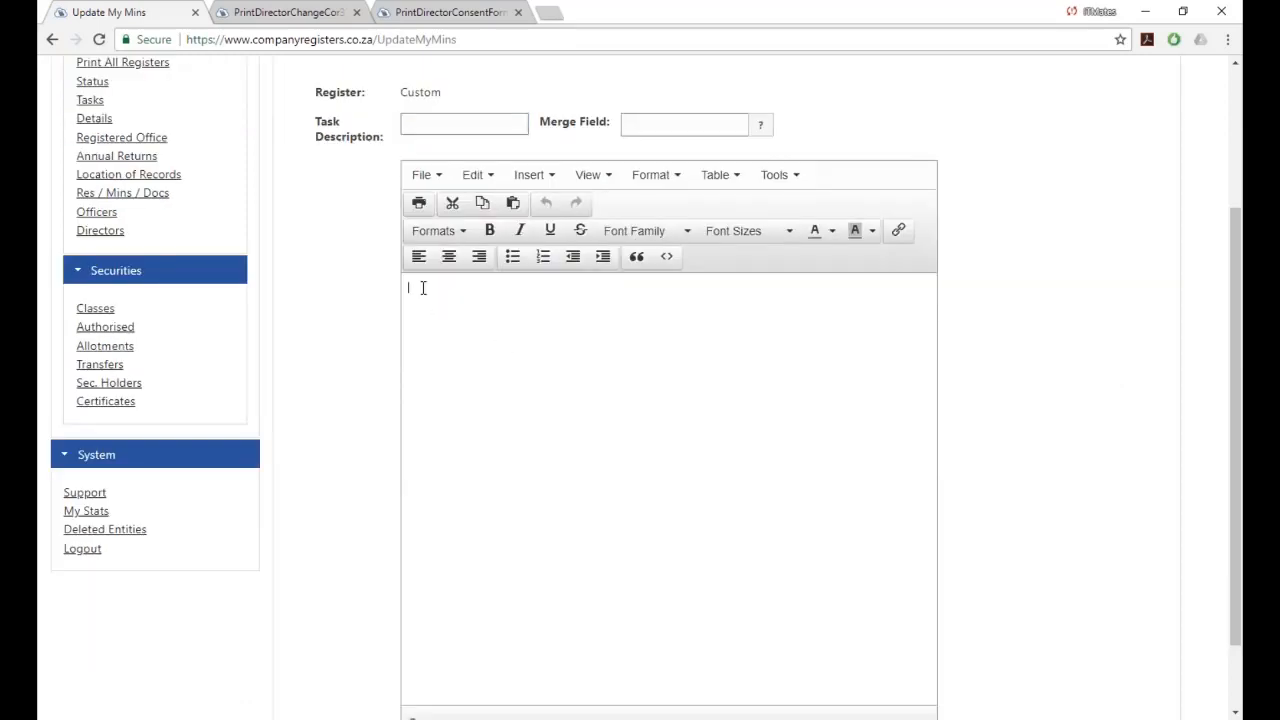
pyautogui.click(513, 206)
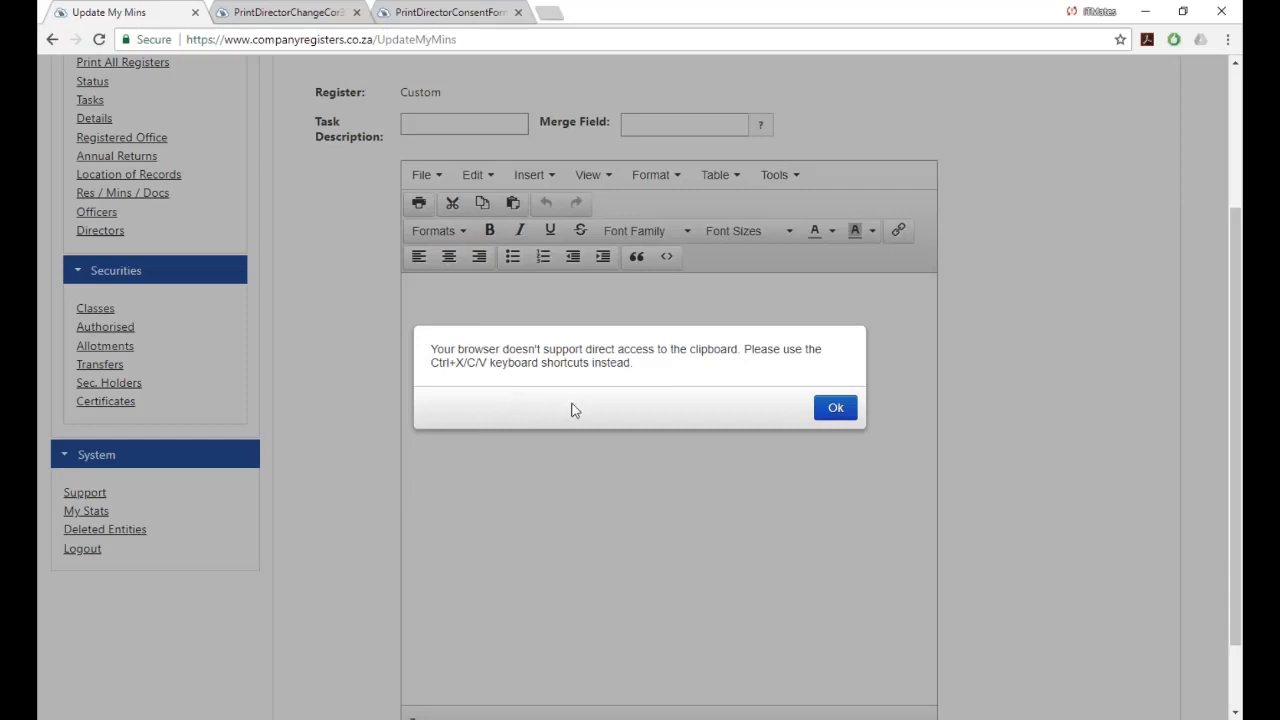
pyautogui.click(836, 410)
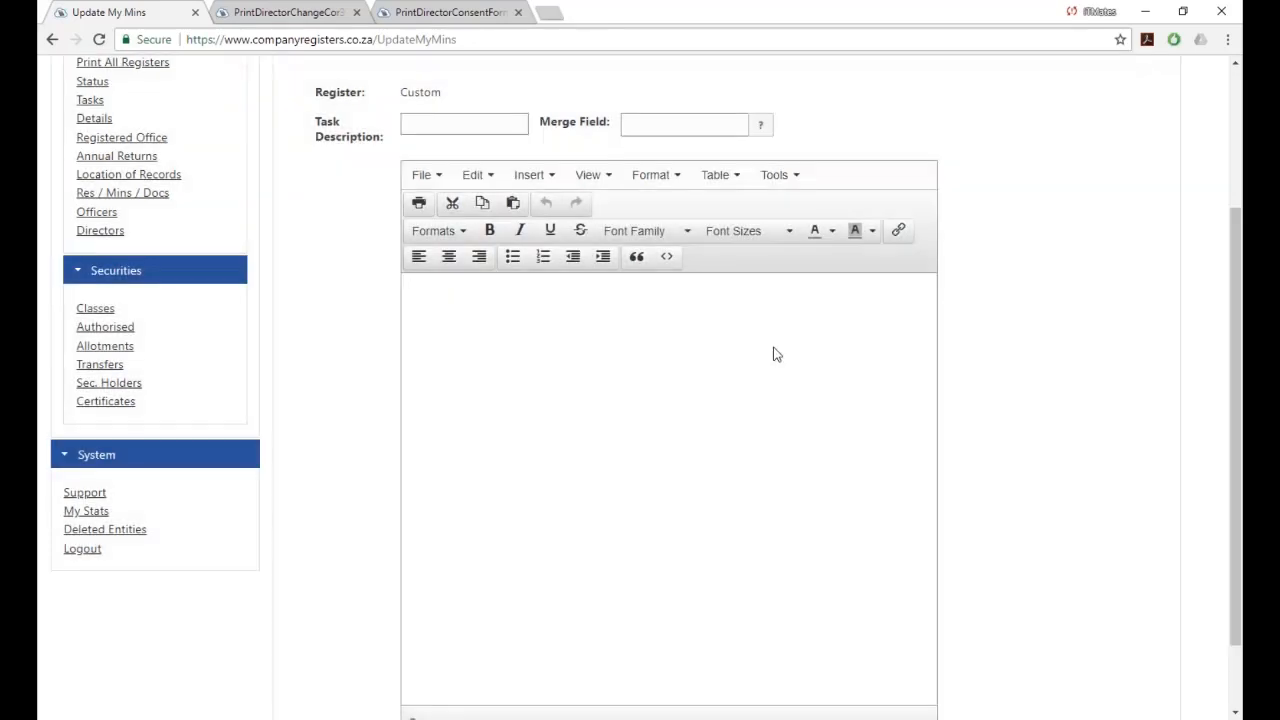
pyautogui.click(445, 288)
pyautogui.hotkey('ctrl', 'v')
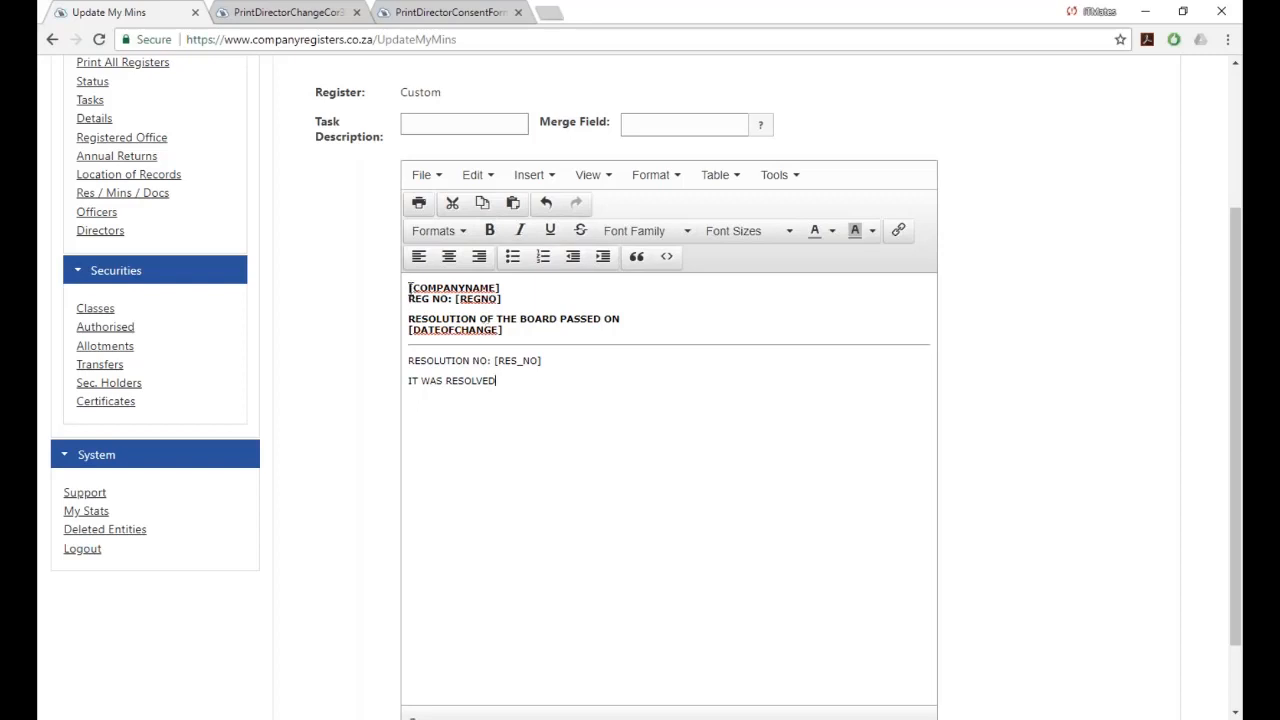
# Centre the heading lines [COMPANYNAME] to [DATEOFCHANGE] and right-align the RESOLUTION NO: [RES_NO] line.
pyautogui.moveTo(409, 291); pyautogui.dragTo(520, 334)
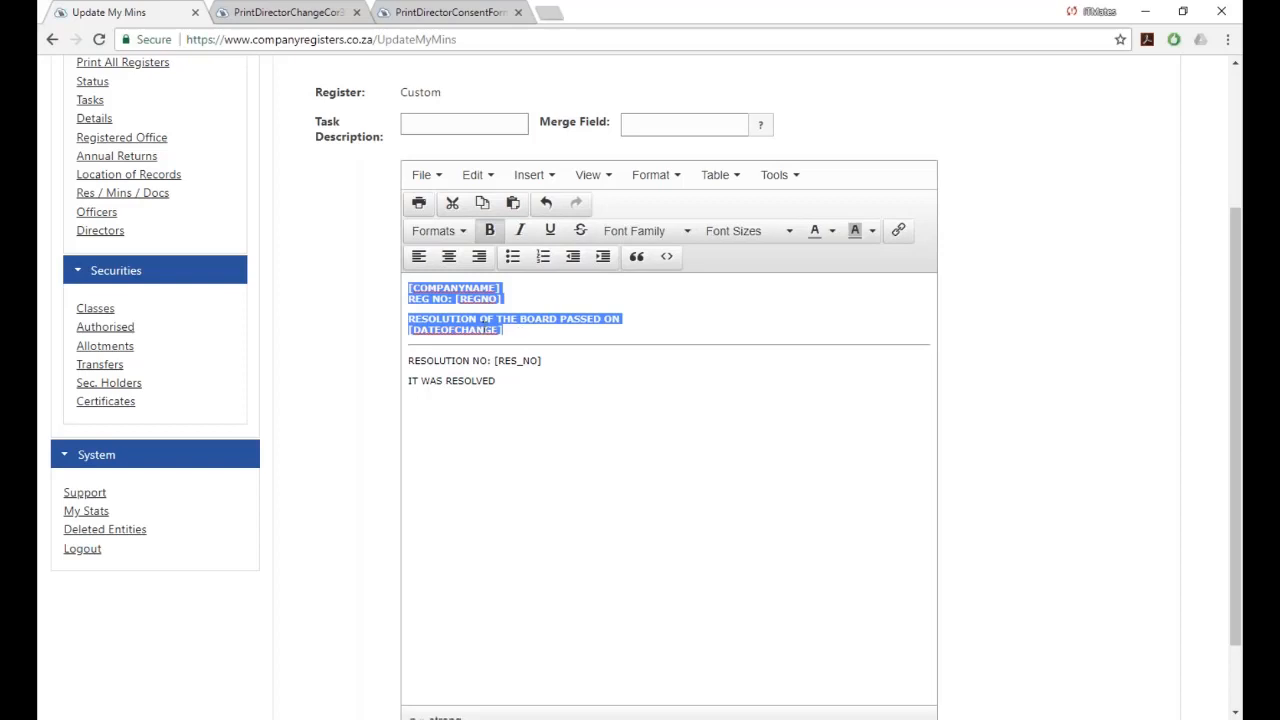
pyautogui.click(449, 258)
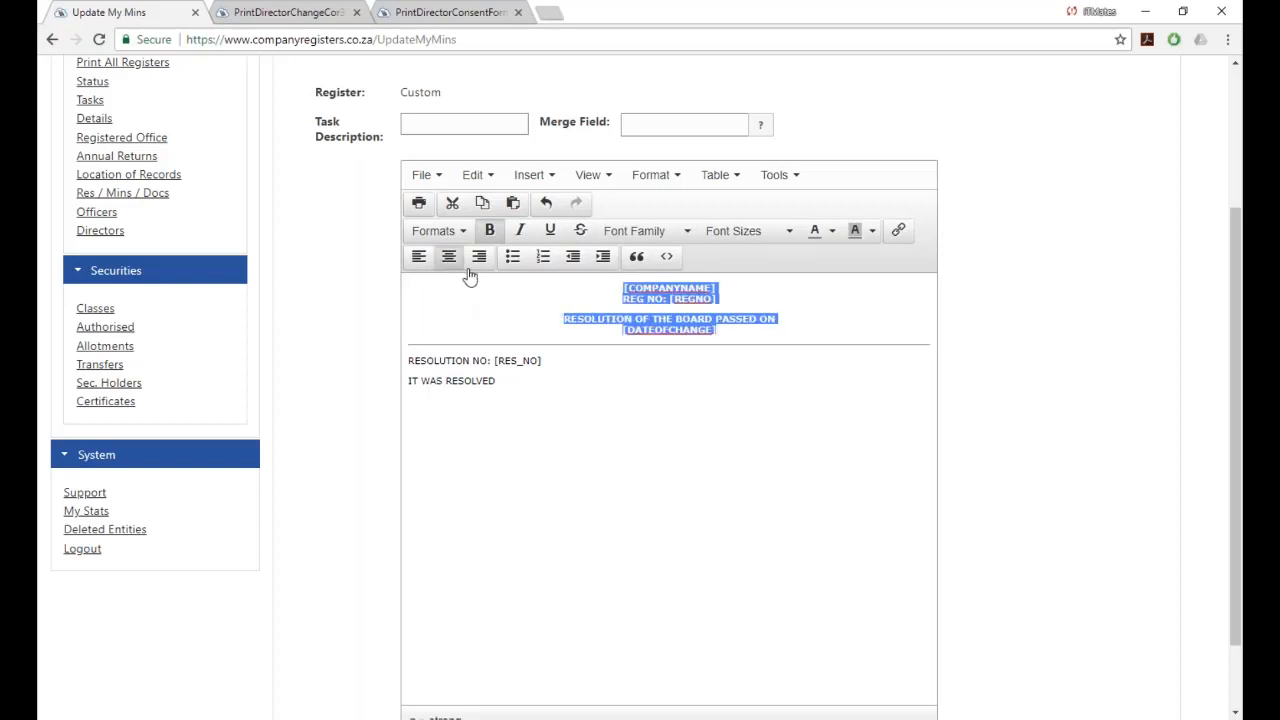
pyautogui.click(497, 381)
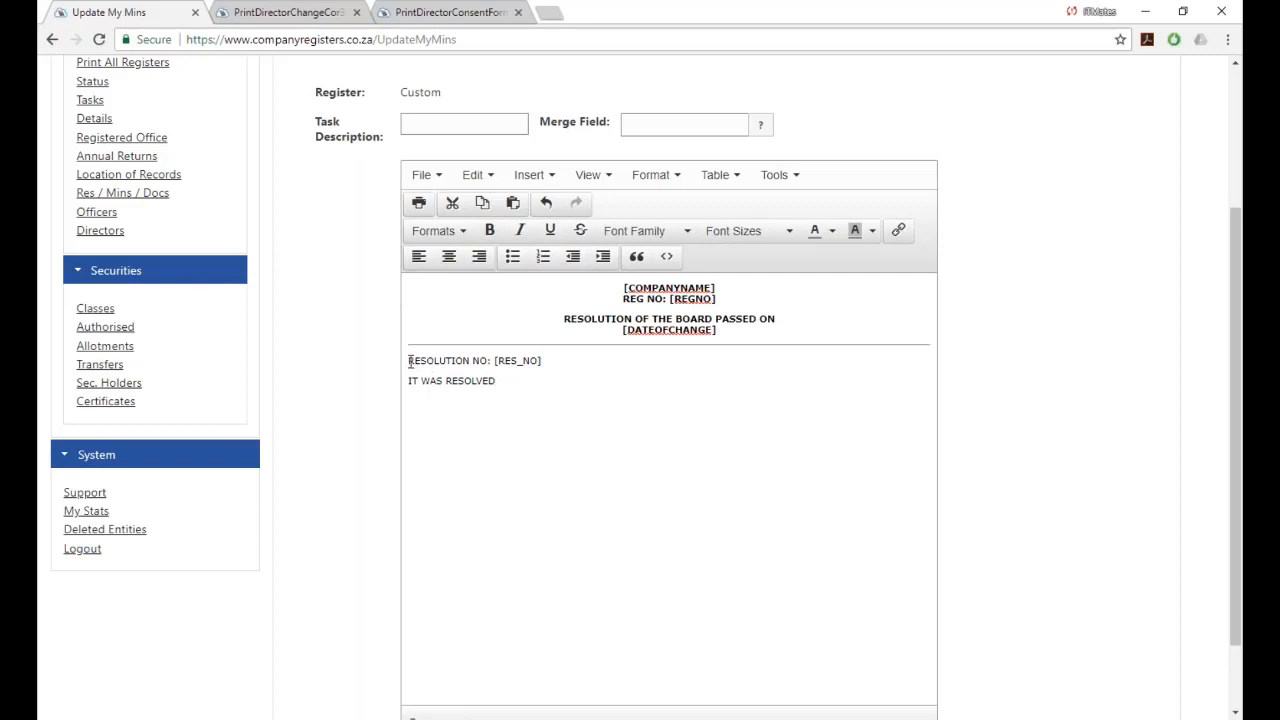
pyautogui.moveTo(409, 362); pyautogui.dragTo(567, 363)
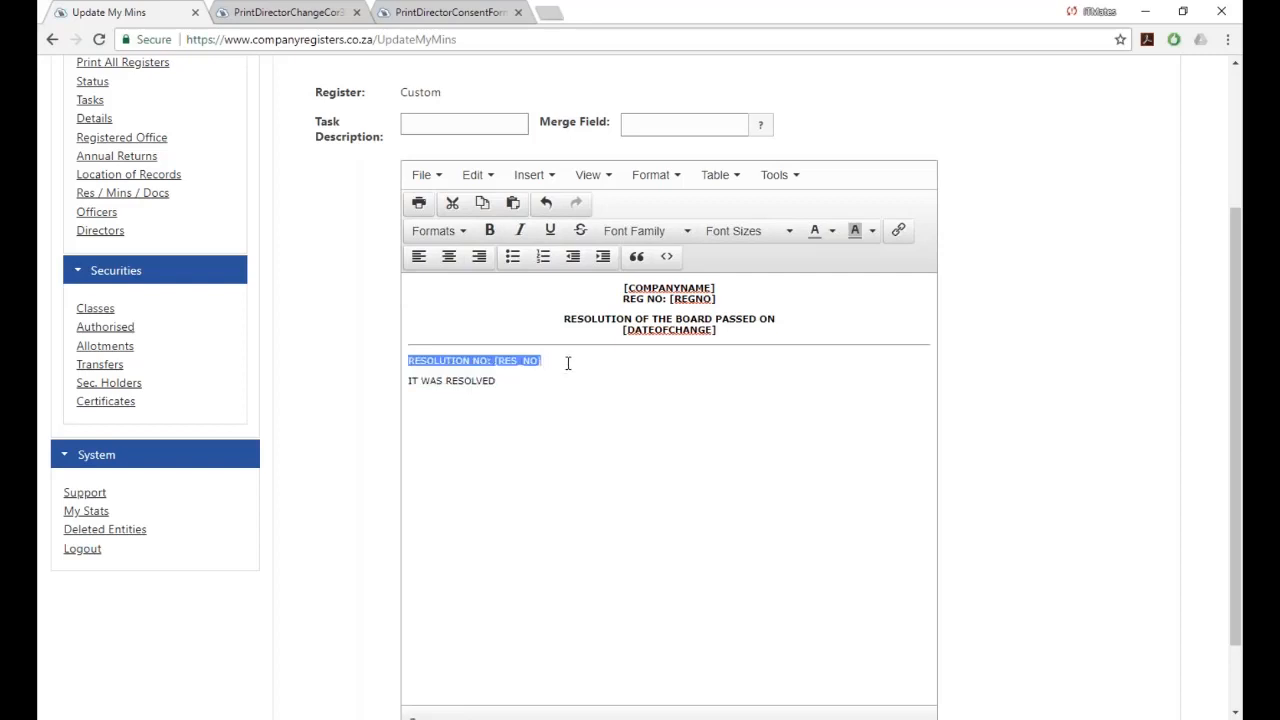
pyautogui.click(480, 258)
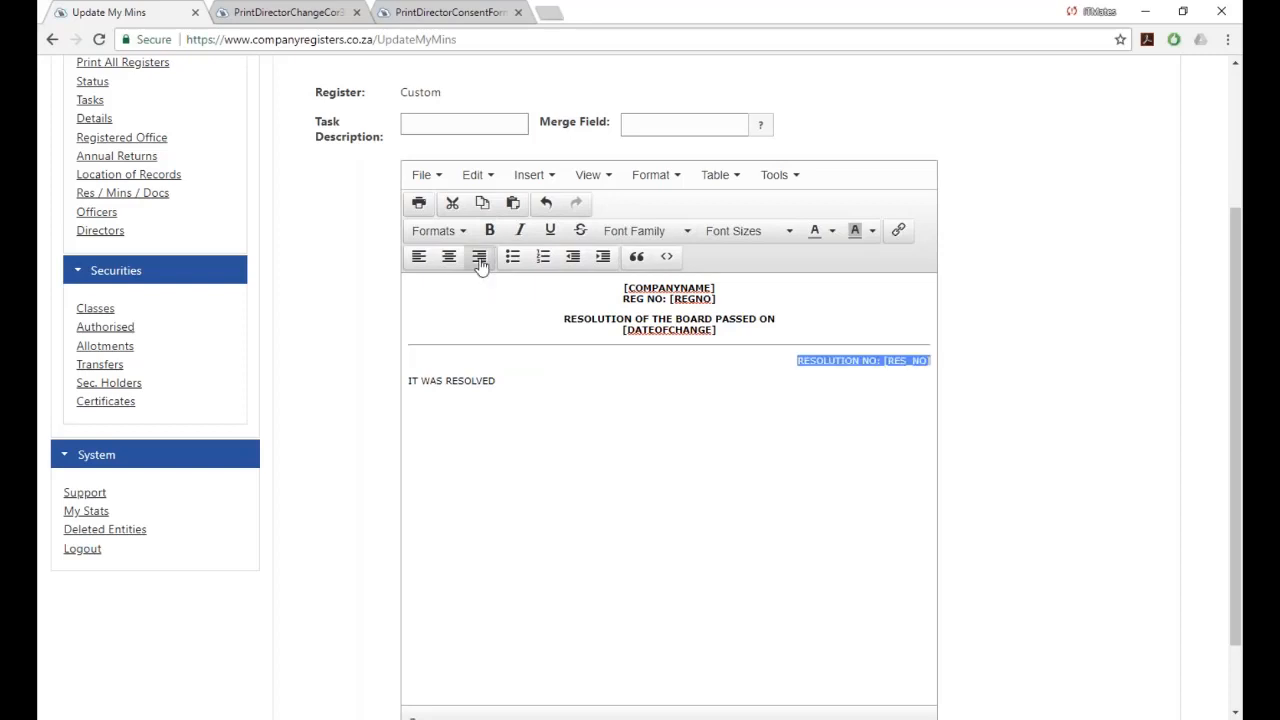
pyautogui.click(520, 381)
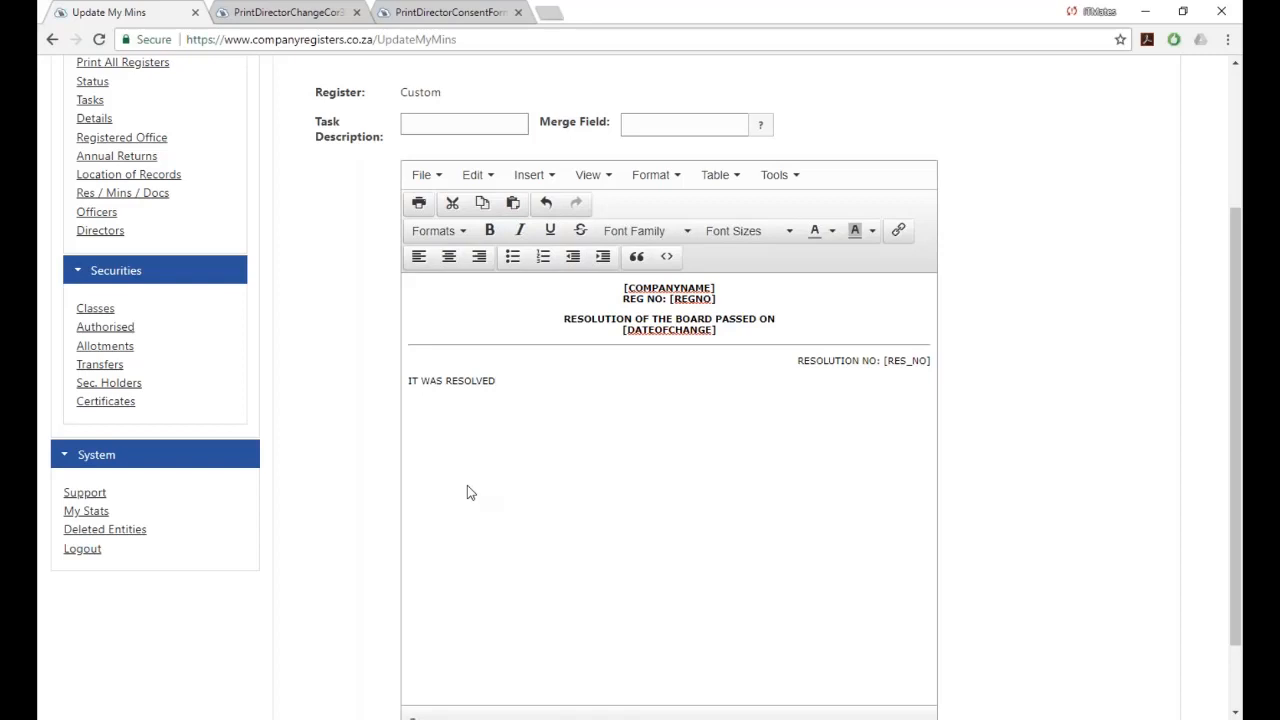
pyautogui.moveTo(497, 381); pyautogui.dragTo(384, 392)
# Replace the IT WAS RESOLVED line with NOTICE OF MEETING.
pyautogui.write('NOTICE OF MEETING')
pyautogui.scroll(-2, 594, 478)
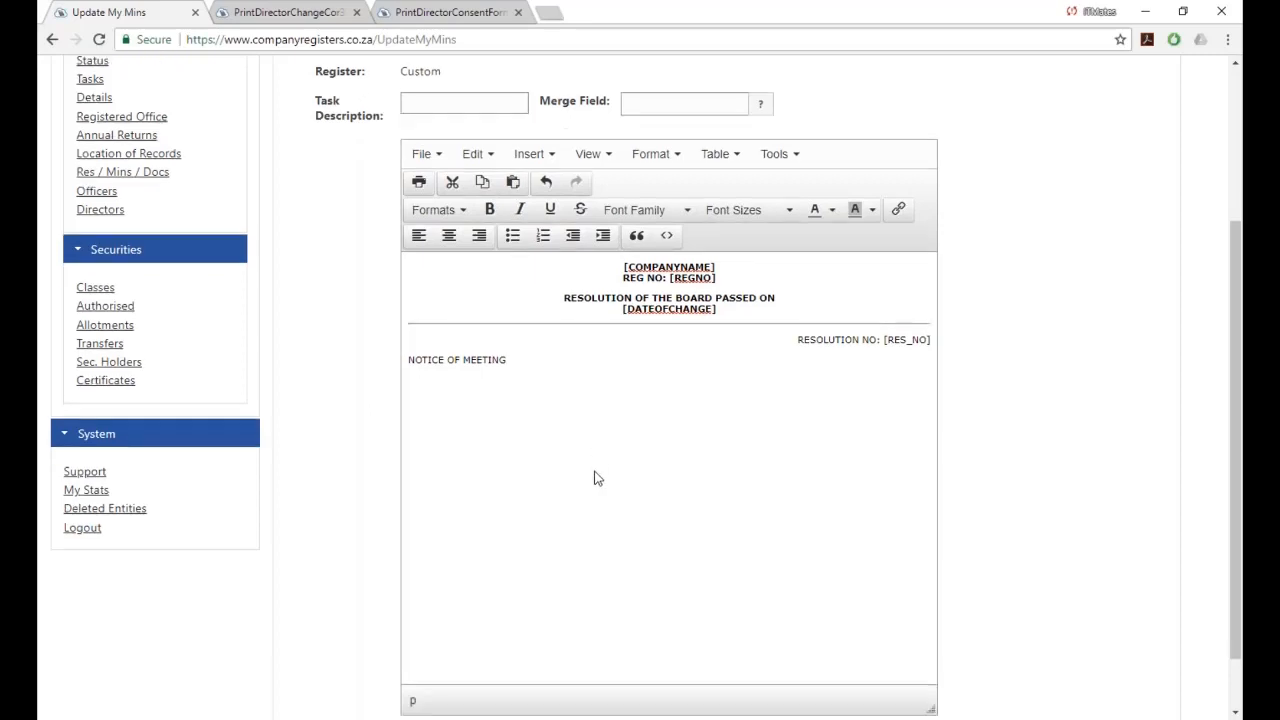
pyautogui.scroll(3, 594, 478)
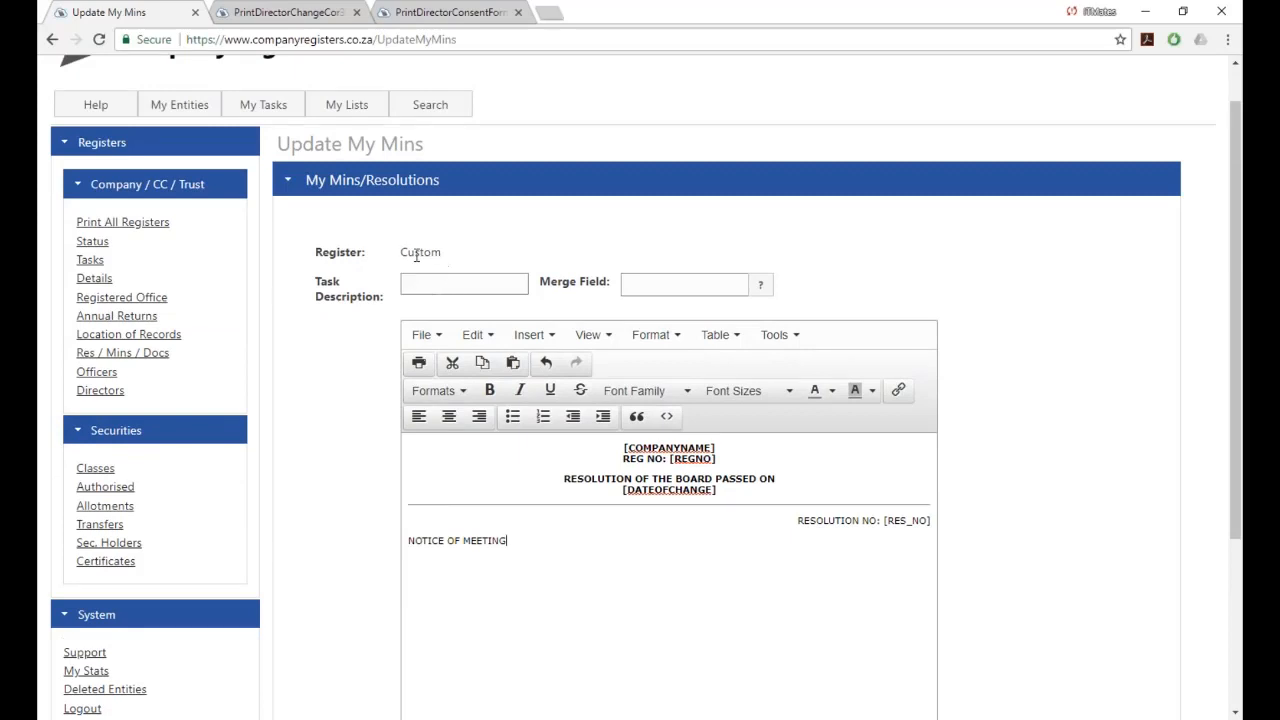
# Enter 'Notice of Meeting' as the template's task description.
pyautogui.click(422, 285)
pyautogui.write('Notice of Meeting')
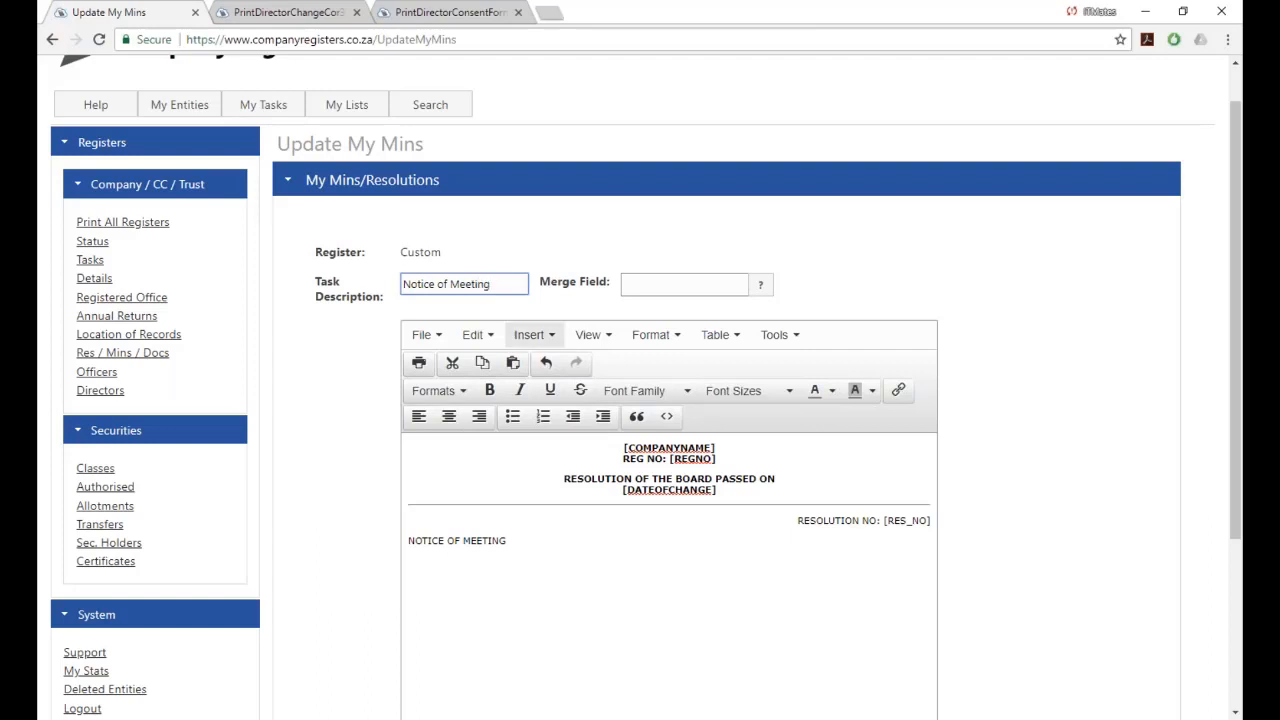
pyautogui.scroll(-2, 668, 363)
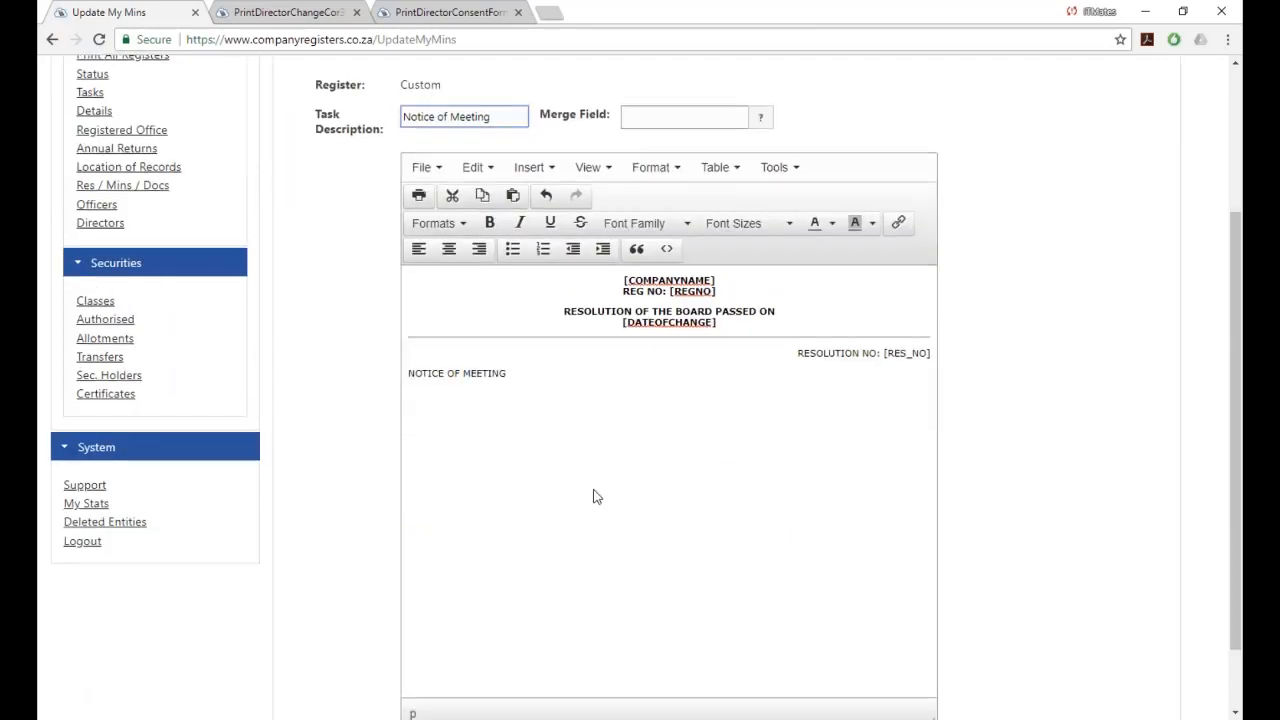
# Copy the [TODAY] merge field and paste it on its own line below NOTICE OF MEETING.
pyautogui.click(764, 121)
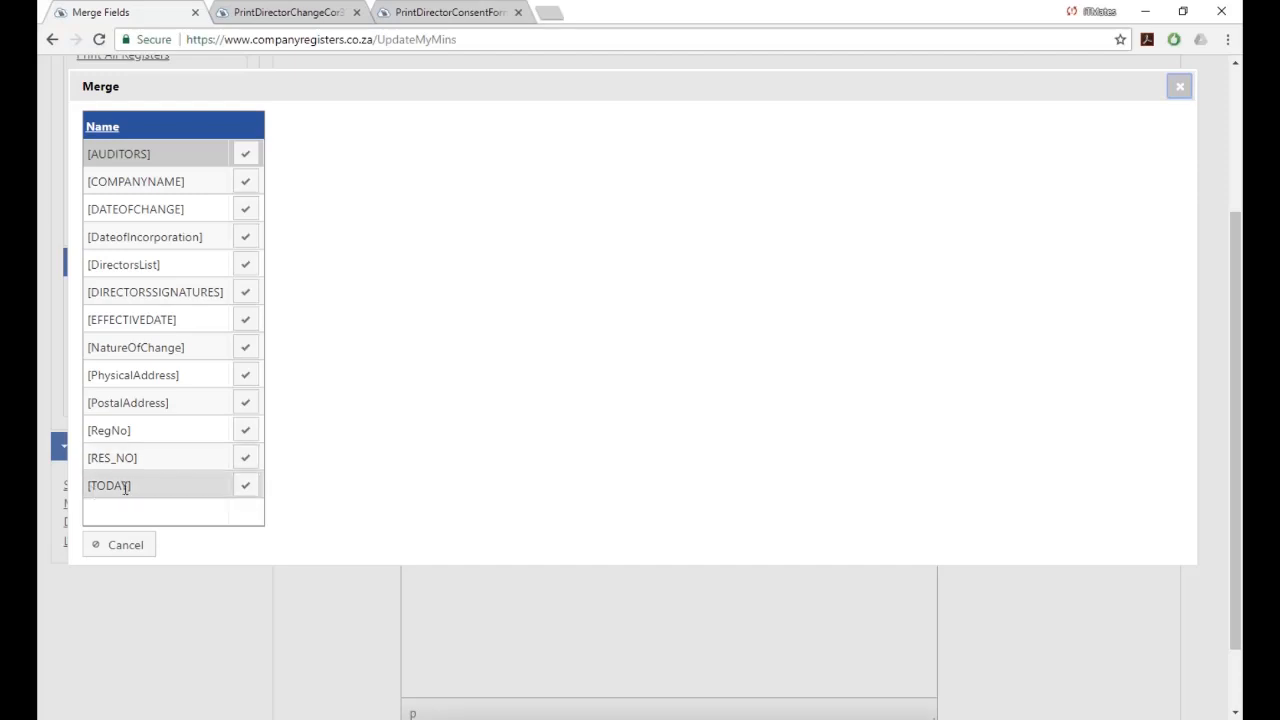
pyautogui.click(247, 489)
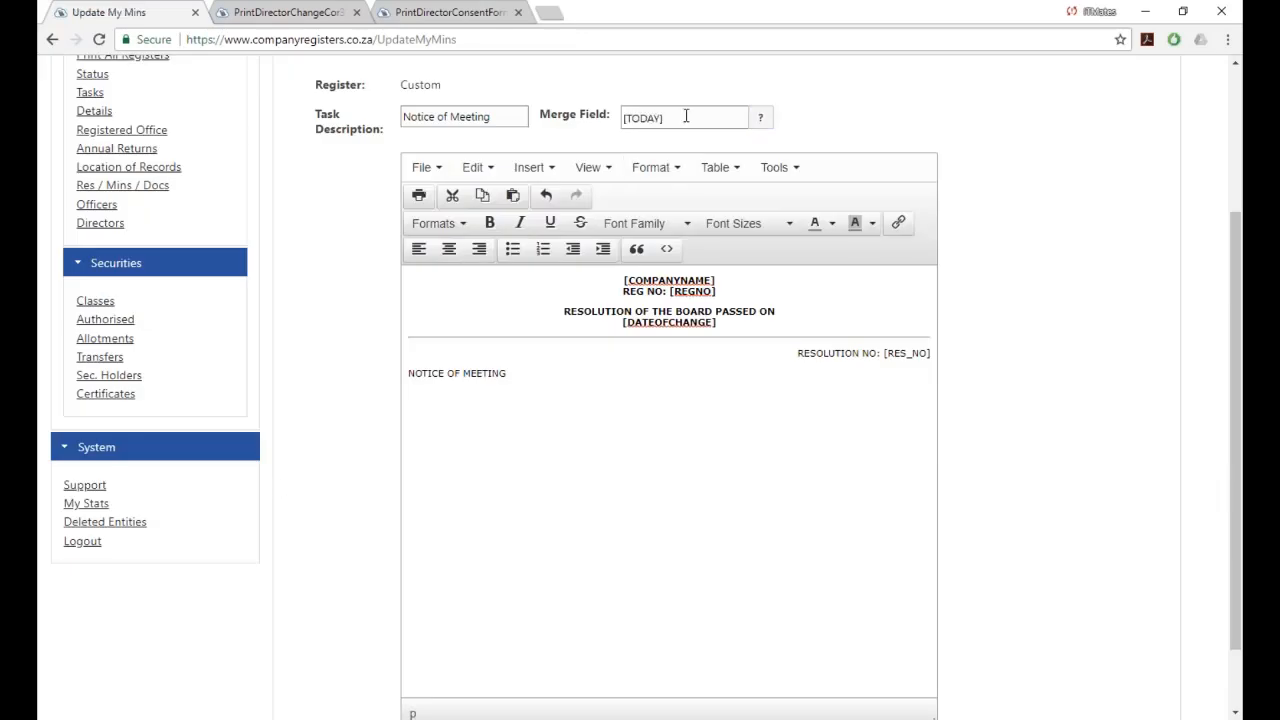
pyautogui.moveTo(672, 118)
pyautogui.mouseDown()
pyautogui.moveTo(620, 119)
pyautogui.moveTo(668, 119)
pyautogui.mouseUp()
pyautogui.click(616, 120)
pyautogui.click(622, 119)
pyautogui.rightClick(647, 116)
pyautogui.click(678, 125)
pyautogui.click(485, 418)
pyautogui.hotkey('ctrl', 'v')
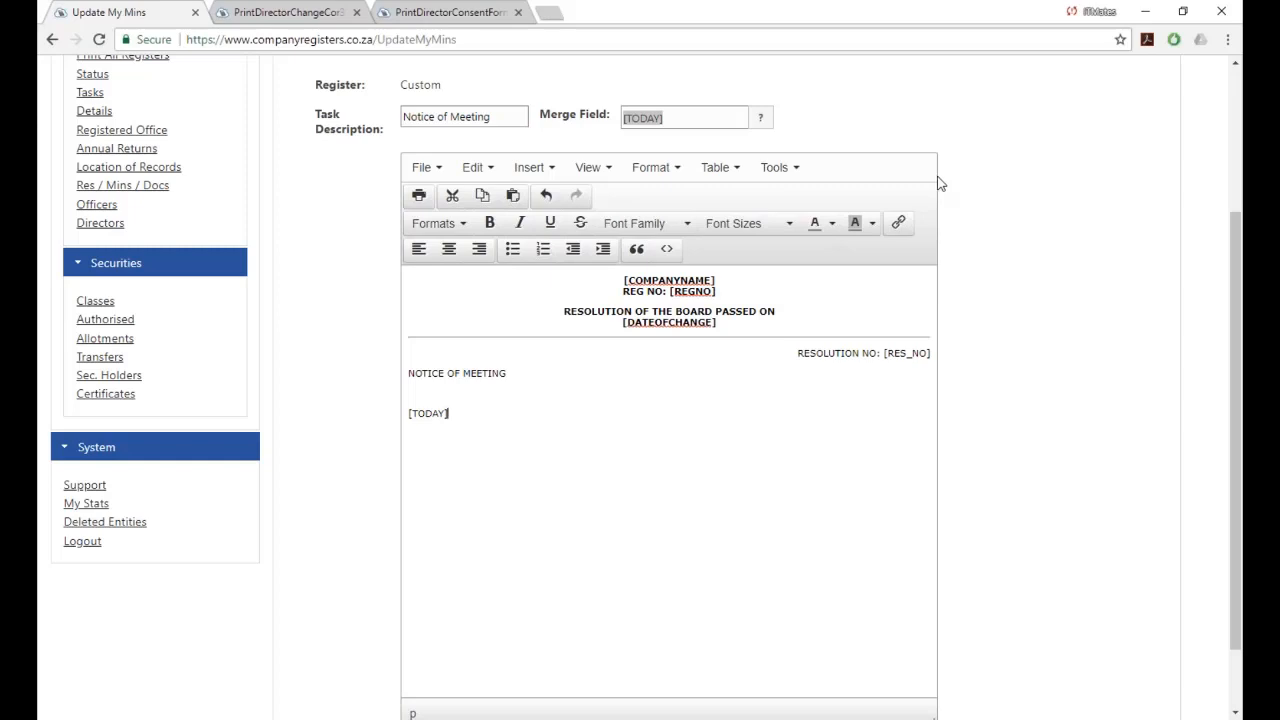
pyautogui.press('Return')
# Pick [DIRECTORSSIGNATURES] from the merge fields and type 'Read and Signed as a true record' below [TODAY].
pyautogui.click(762, 121)
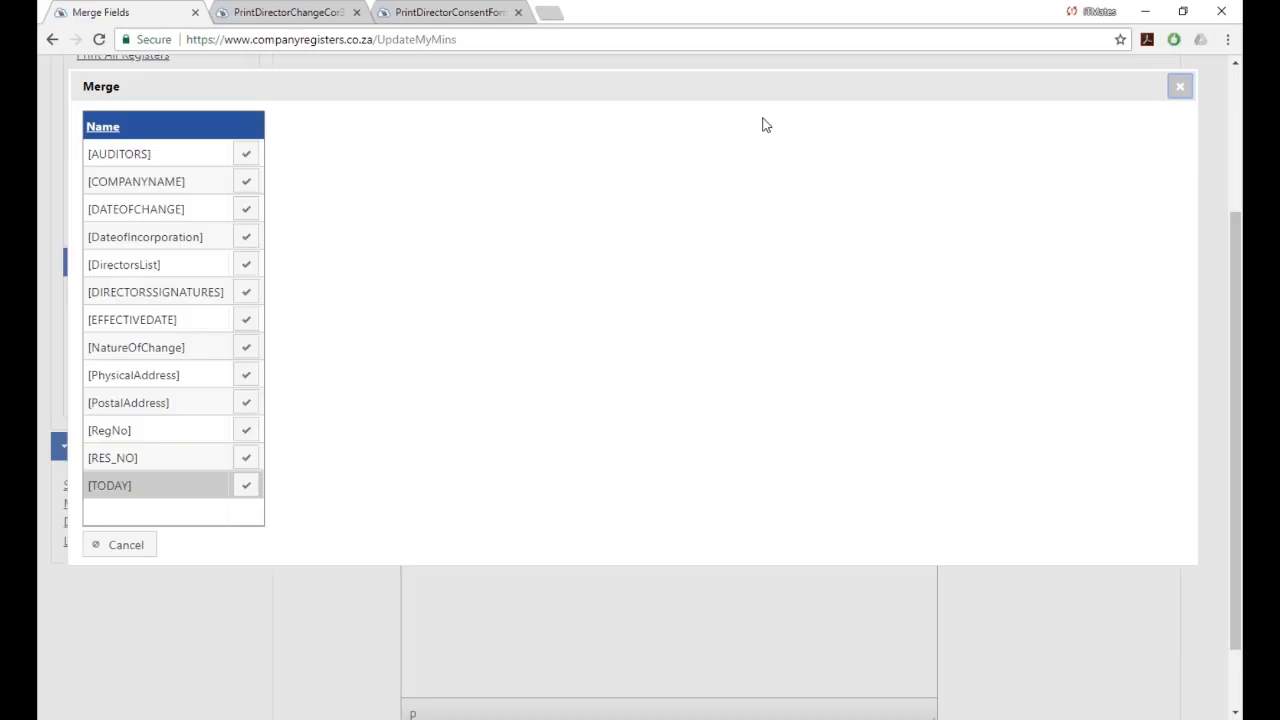
pyautogui.click(245, 296)
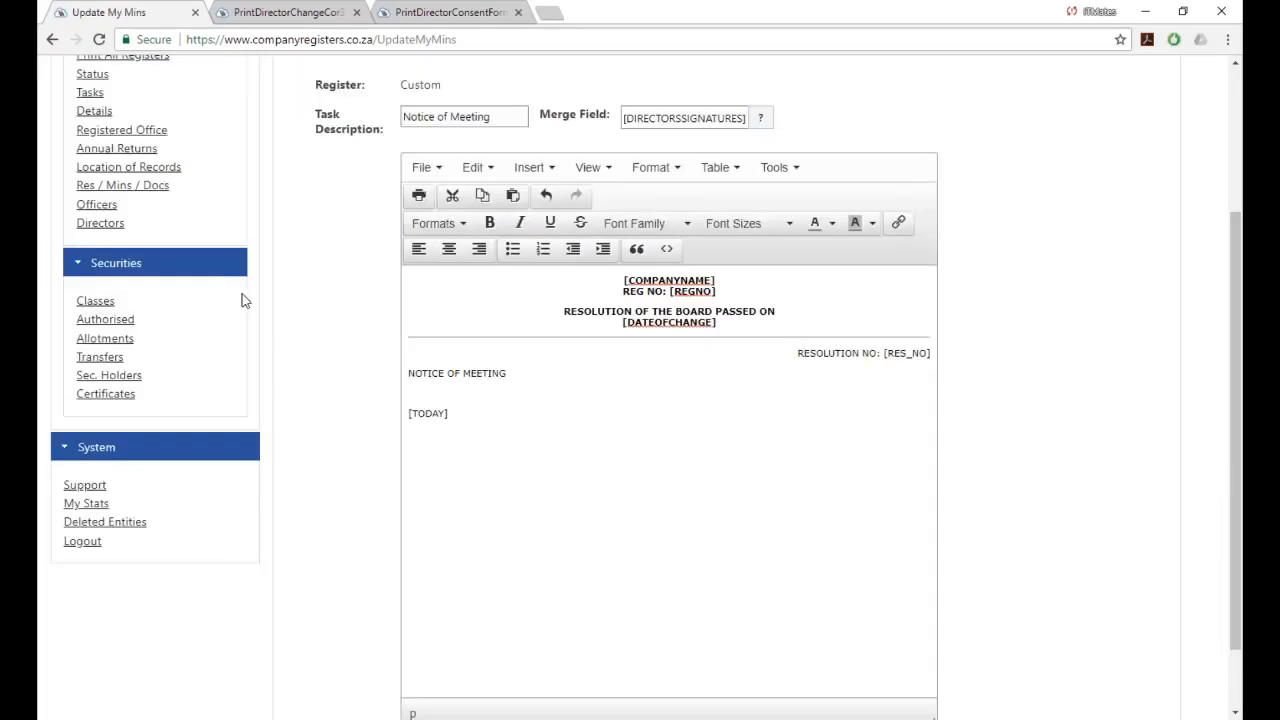
pyautogui.click(474, 436)
pyautogui.write('Read and Signed as a true record')
pyautogui.press('Return')
pyautogui.press('Return')
pyautogui.hotkey('ctrl', 'v')
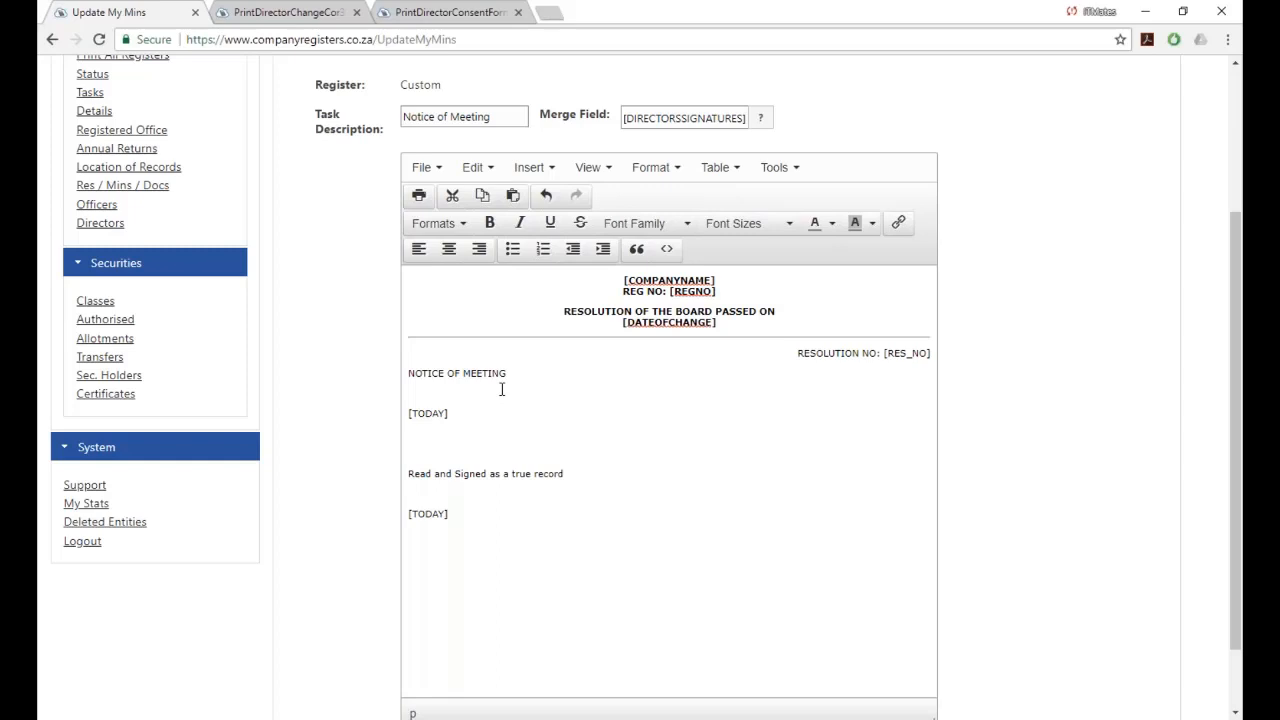
pyautogui.press('BackSpace')
pyautogui.press('BackSpace')
pyautogui.press('BackSpace')
pyautogui.press('BackSpace')
pyautogui.press('BackSpace')
pyautogui.press('BackSpace')
pyautogui.press('BackSpace')
# Paste the [DIRECTORSSIGNATURES] field below the signing sentence and save the template.
pyautogui.moveTo(625, 118); pyautogui.dragTo(751, 126)
pyautogui.rightClick(740, 120)
pyautogui.click(757, 130)
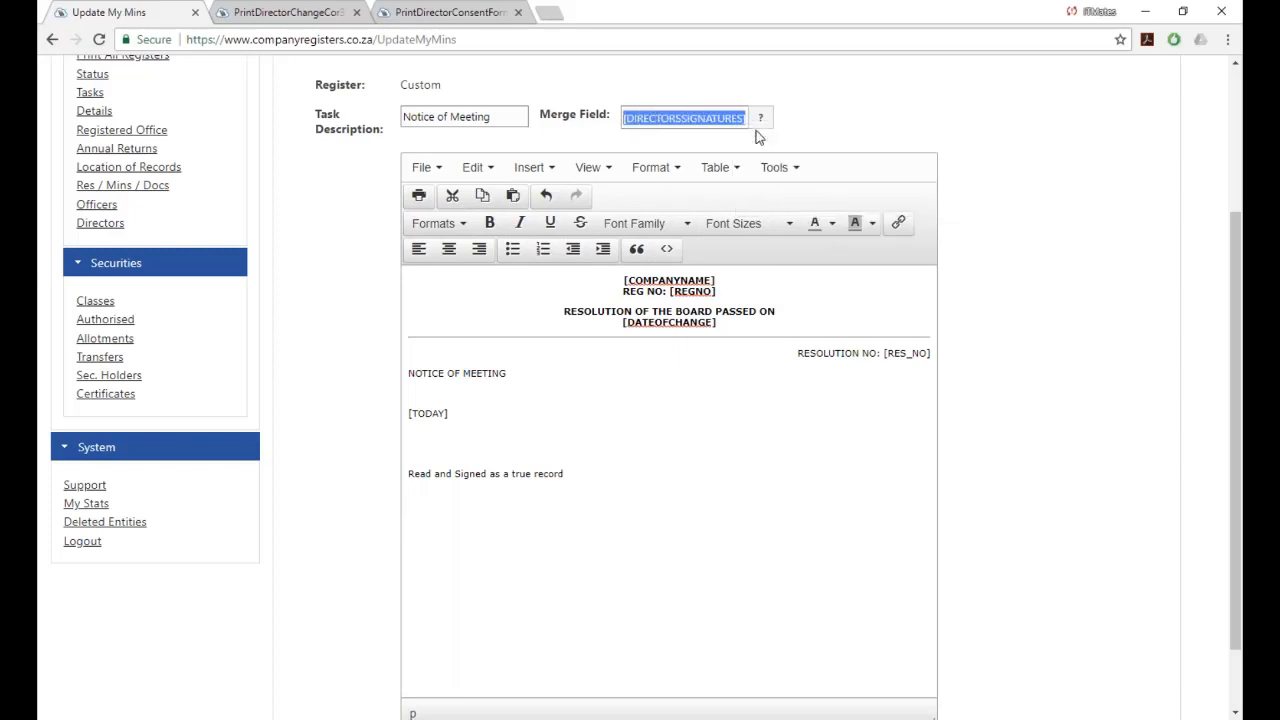
pyautogui.click(462, 538)
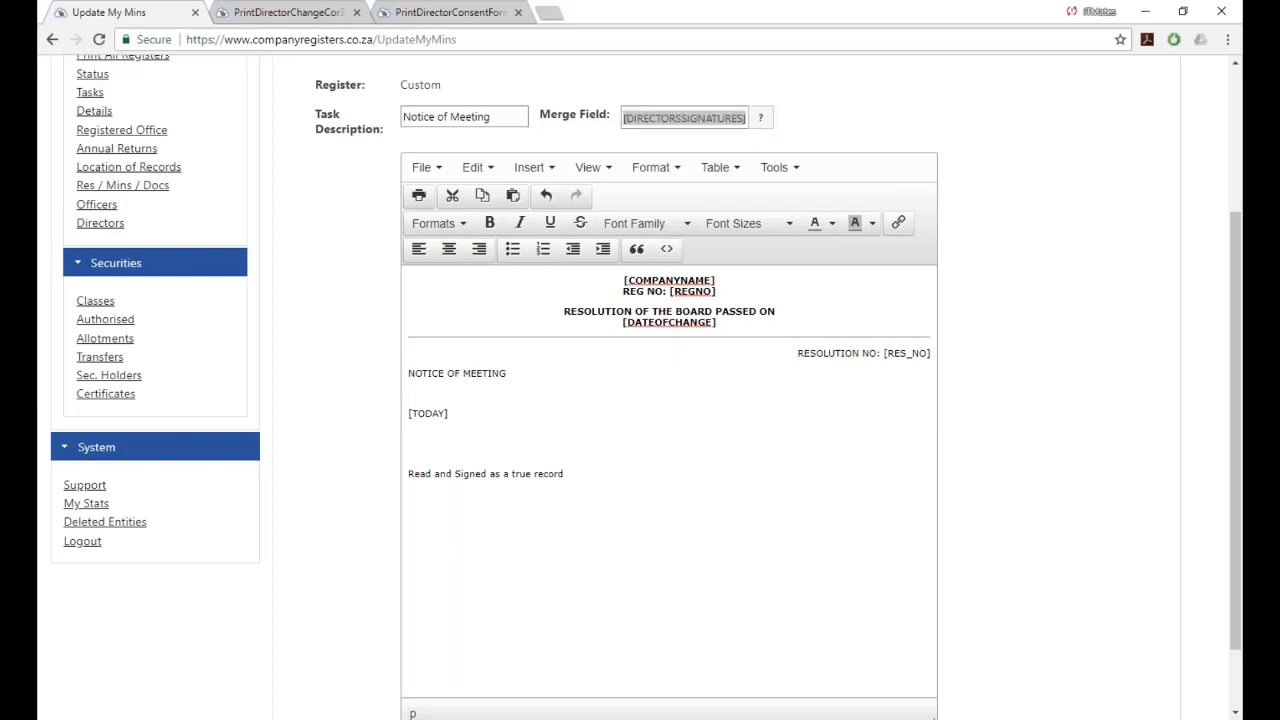
pyautogui.hotkey('ctrl', 'v')
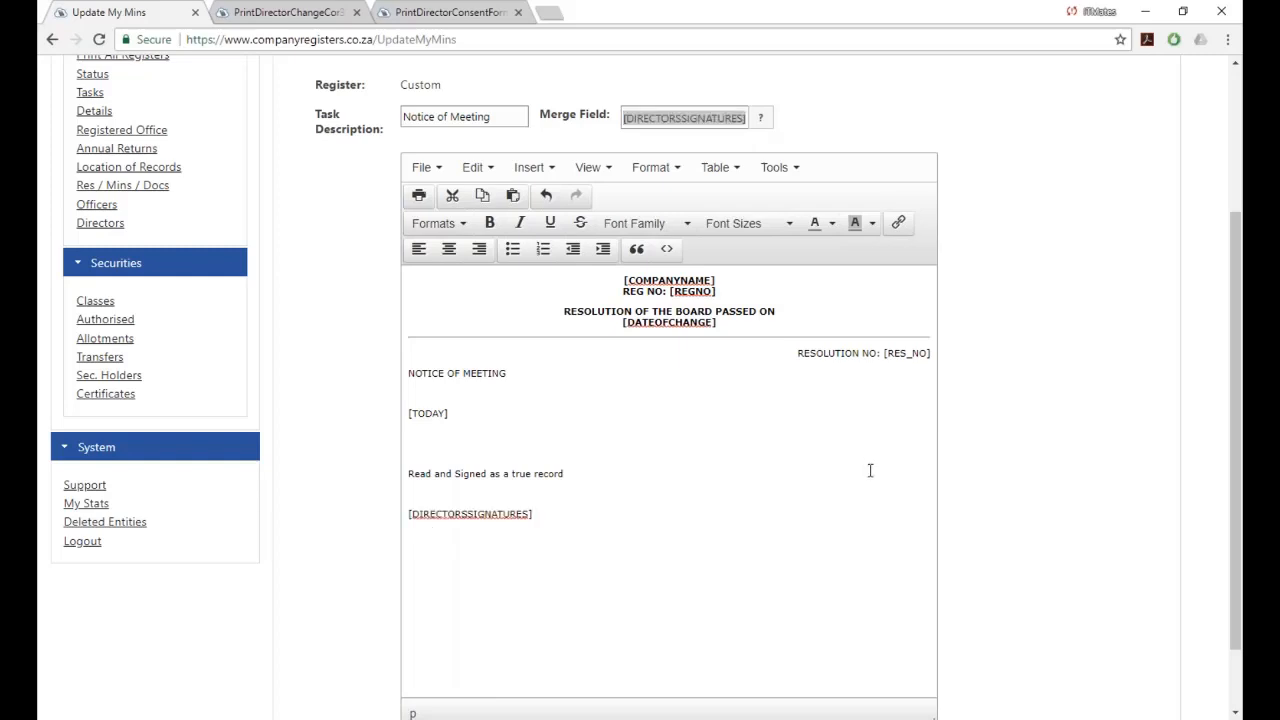
pyautogui.scroll(-2, 870, 470)
pyautogui.click(306, 678)
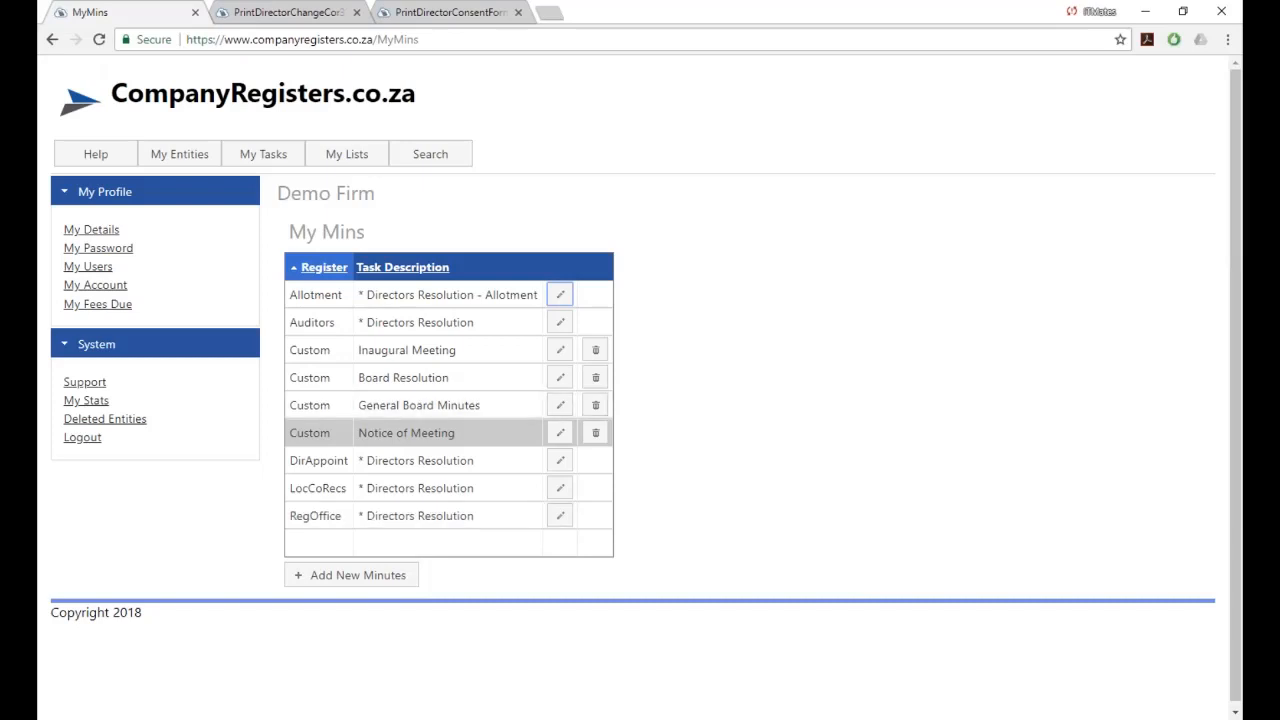
# Select the saved custom Notice of Meeting entry in the My Mins list.
pyautogui.click(483, 441)
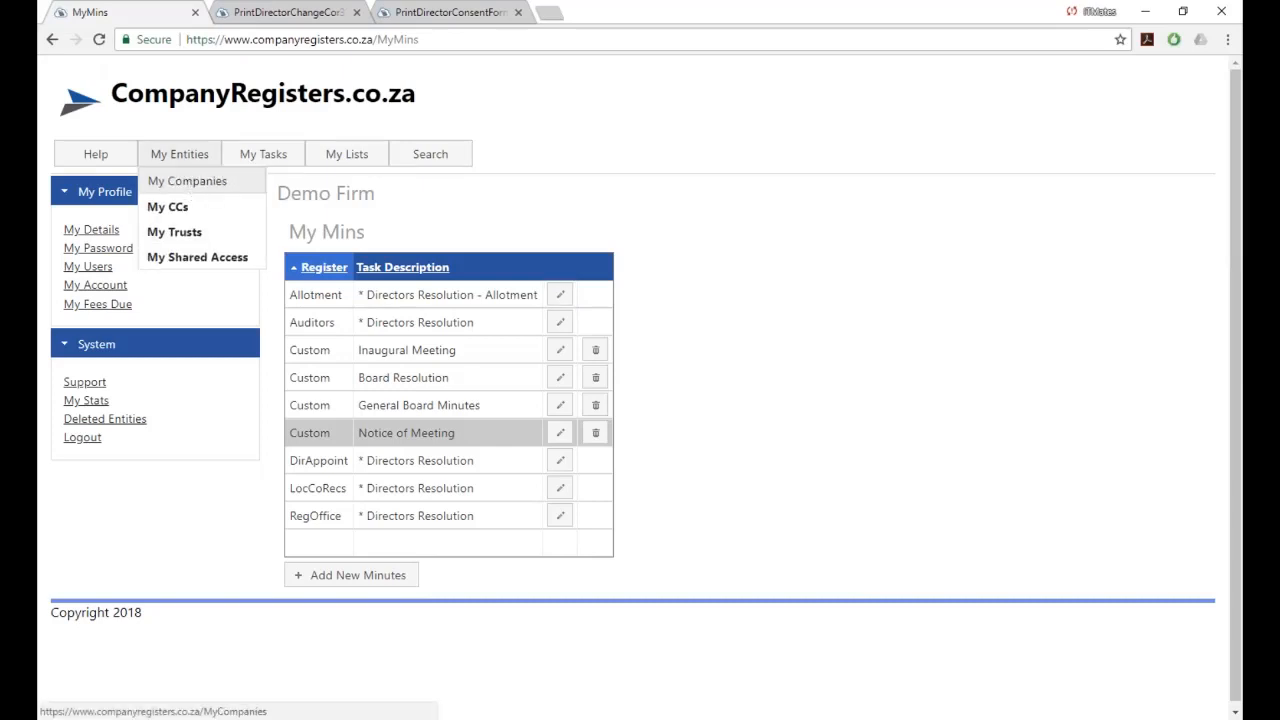
# Open Demo Company (Pty) Ltd's registers from My Companies and show its Tasks list.
pyautogui.click(170, 178)
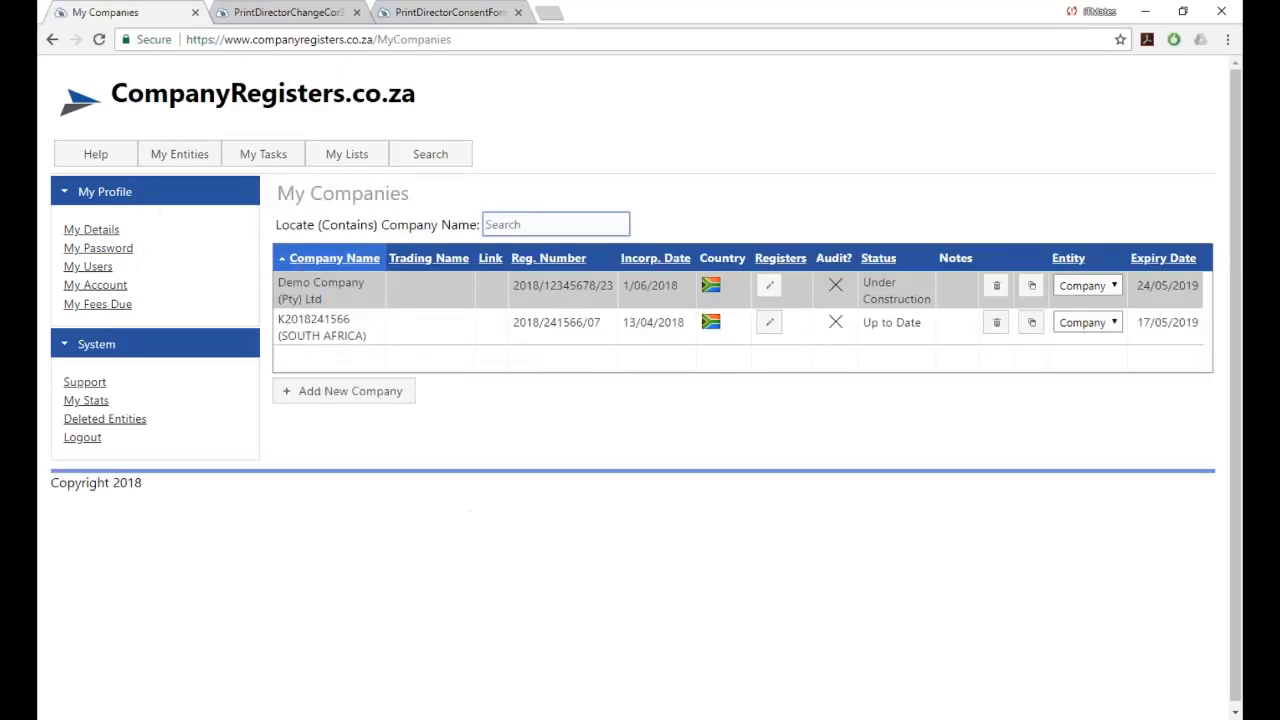
pyautogui.click(769, 287)
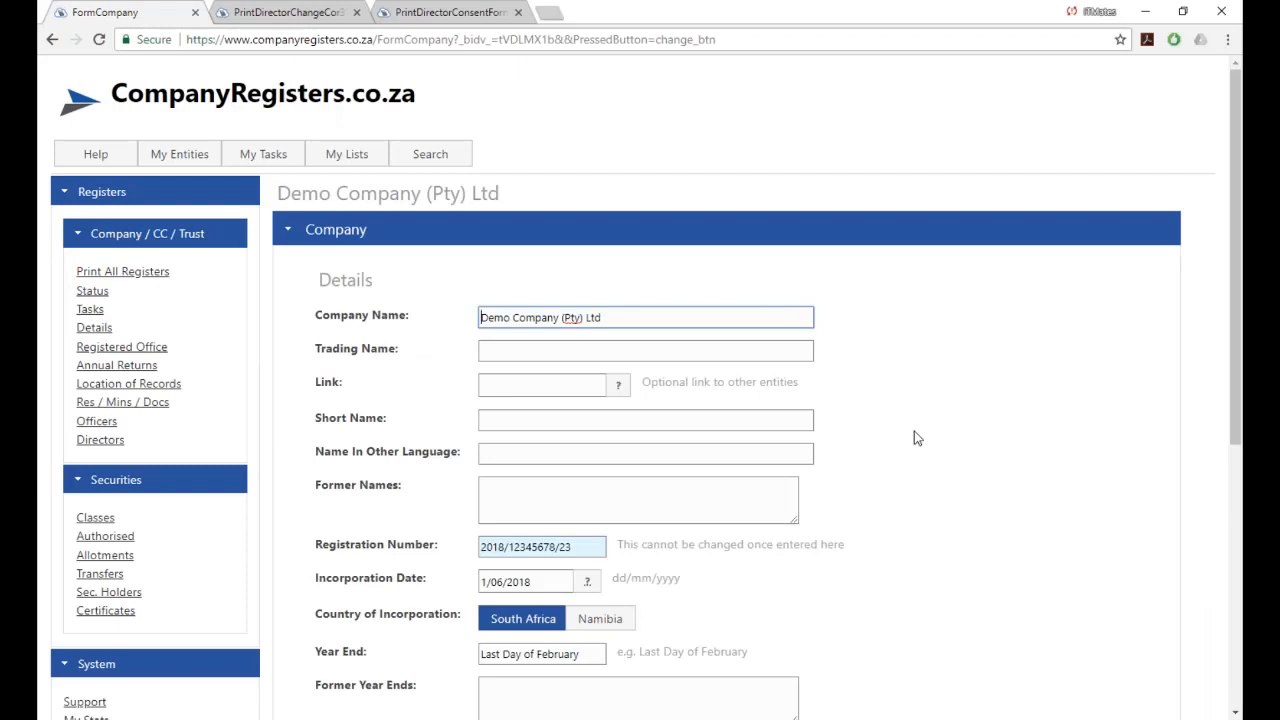
pyautogui.scroll(-2, 914, 438)
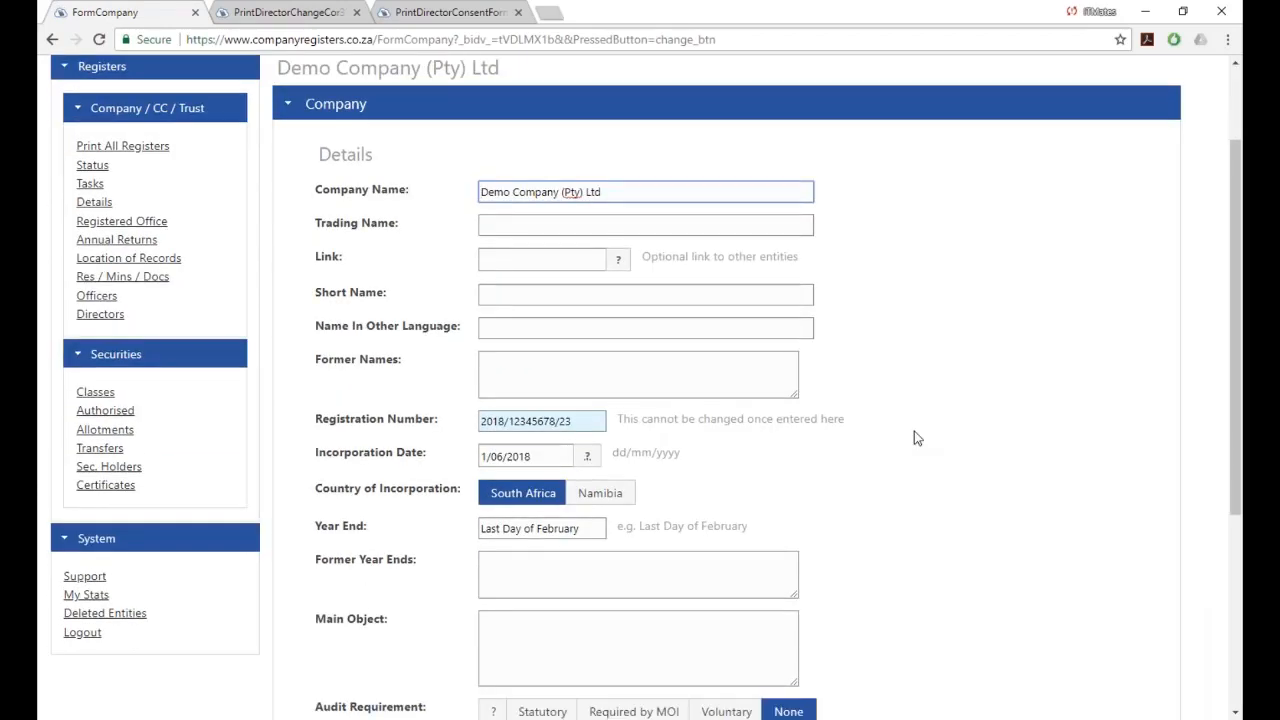
pyautogui.click(88, 186)
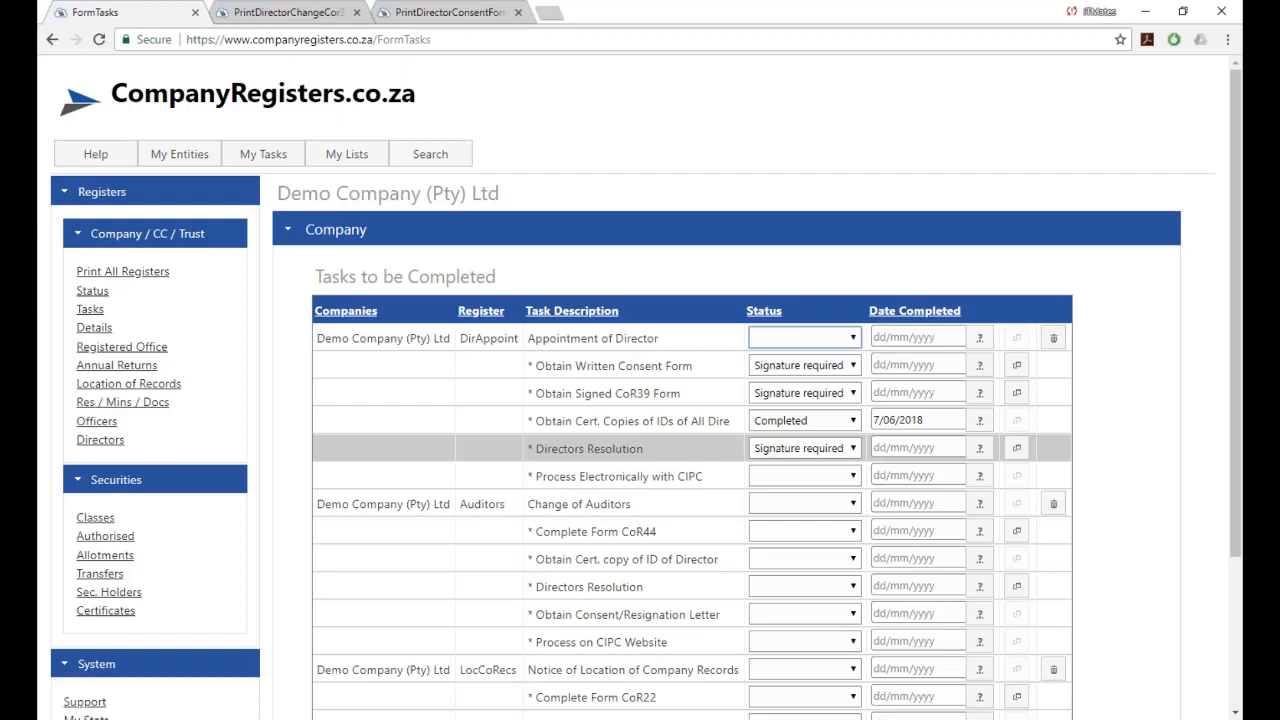
# Insert and save a Notice of Meeting task for Demo Company.
pyautogui.scroll(-3, 472, 263)
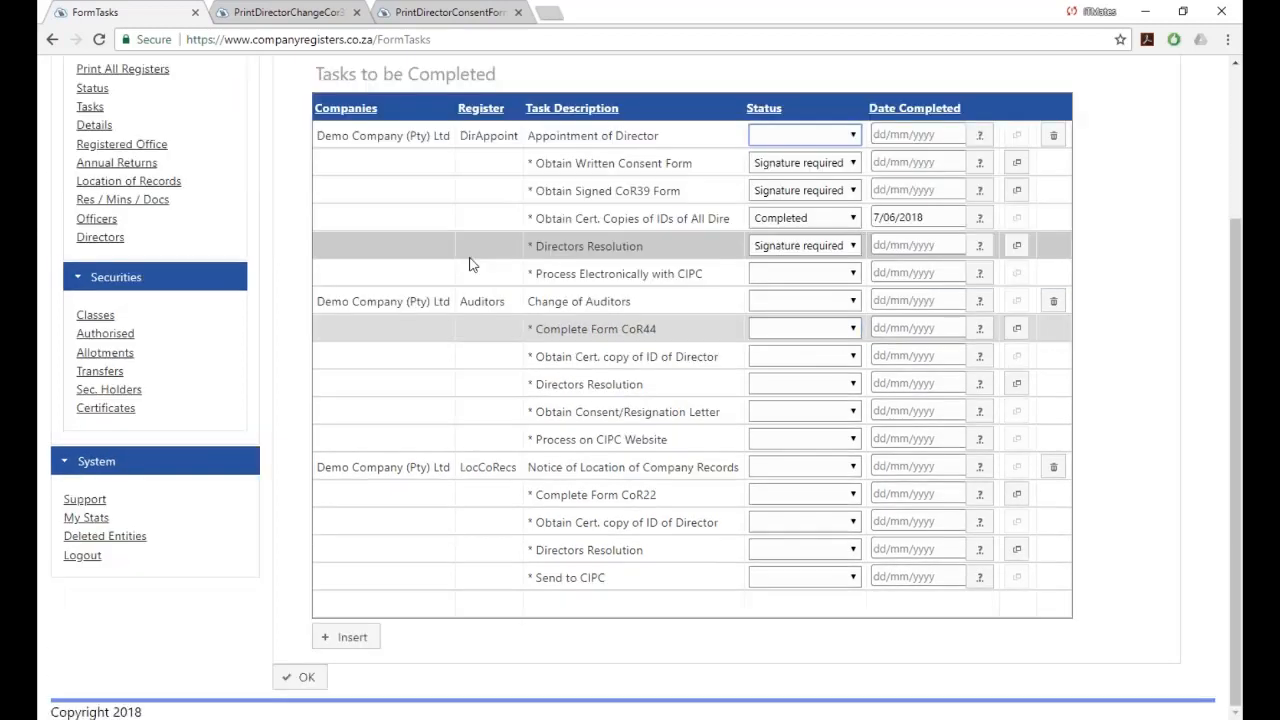
pyautogui.click(350, 640)
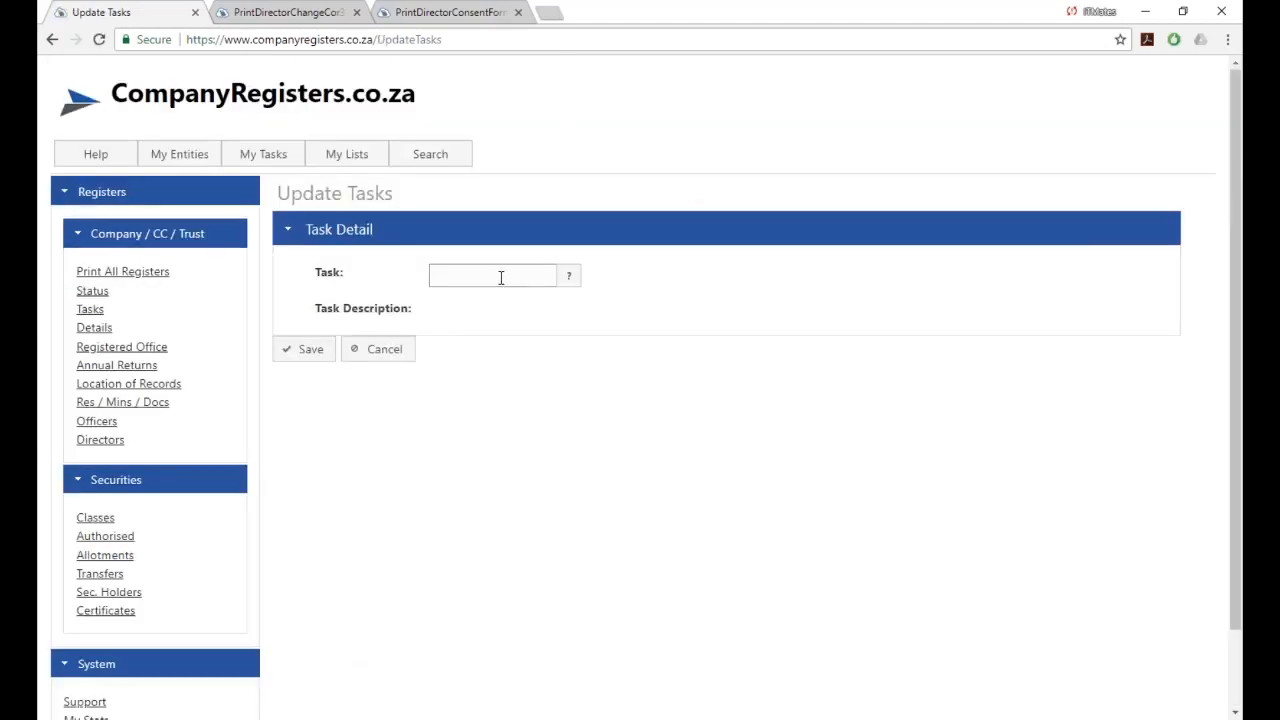
pyautogui.click(569, 275)
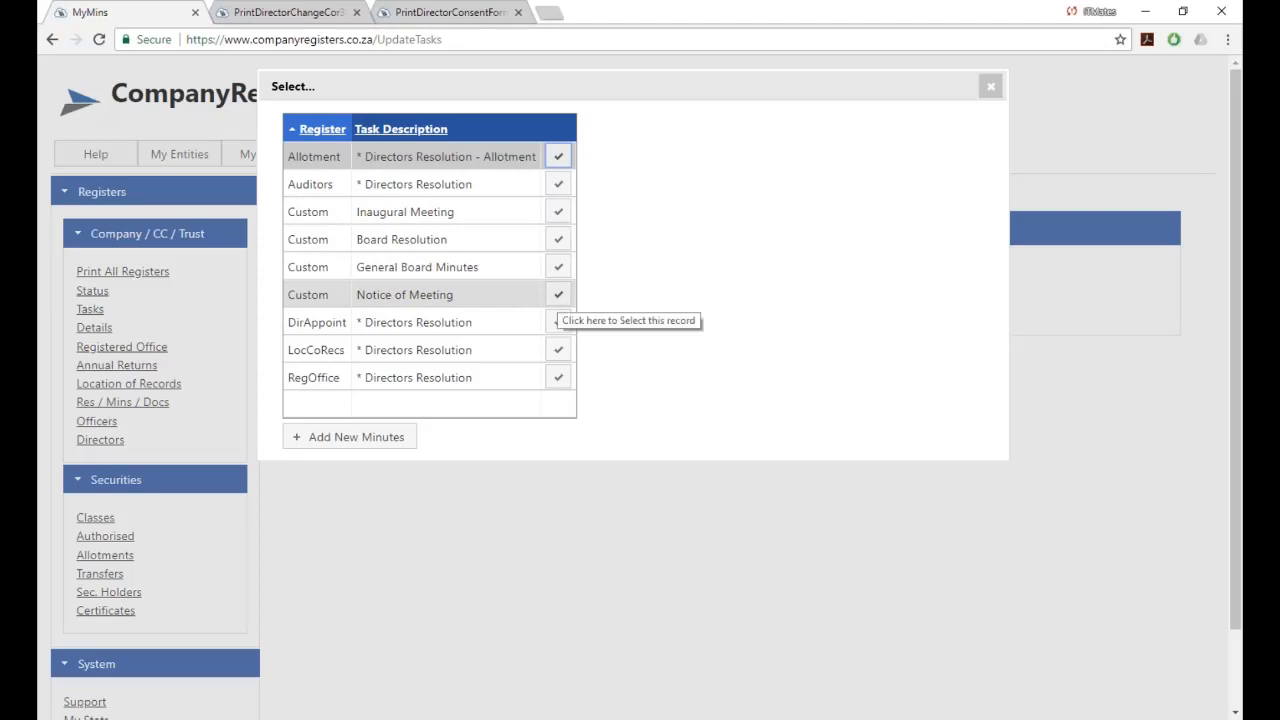
pyautogui.click(558, 294)
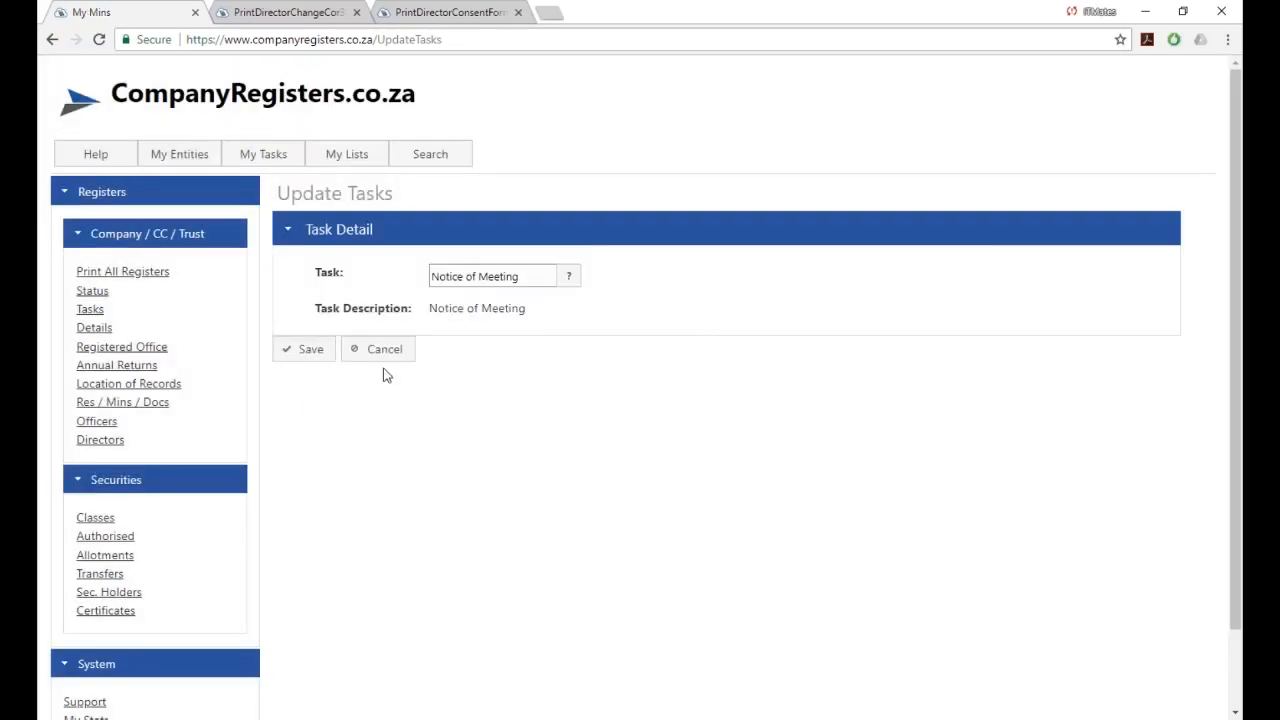
pyautogui.click(302, 356)
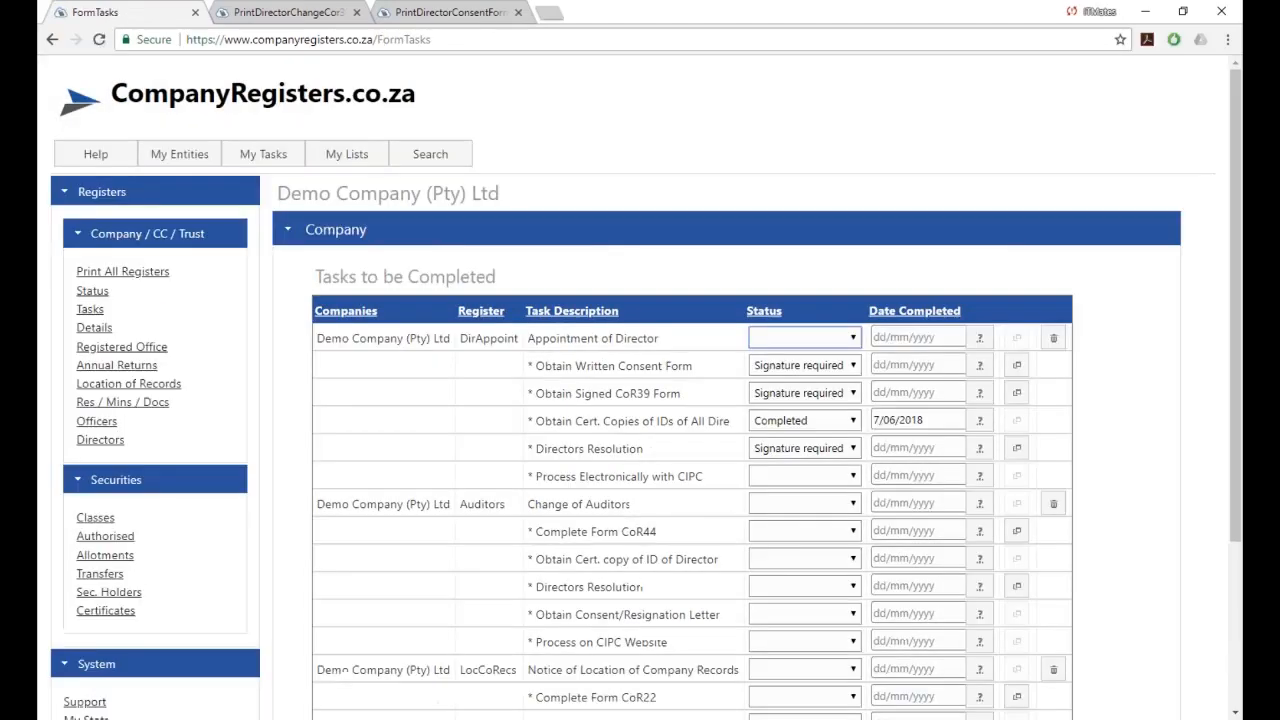
pyautogui.scroll(-3, 390, 462)
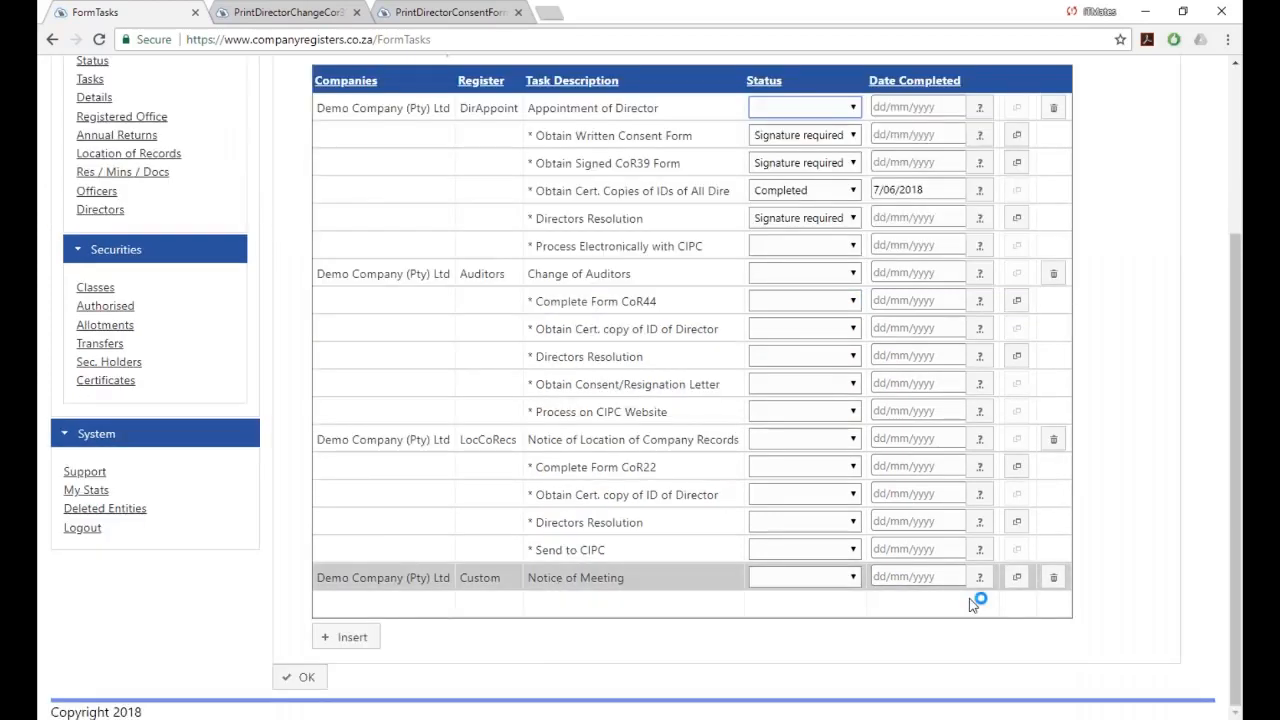
# Open Demo Company's Notice of Meeting document and replace [DATEOFCHANGE] with 7 June 2018.
pyautogui.click(1017, 580)
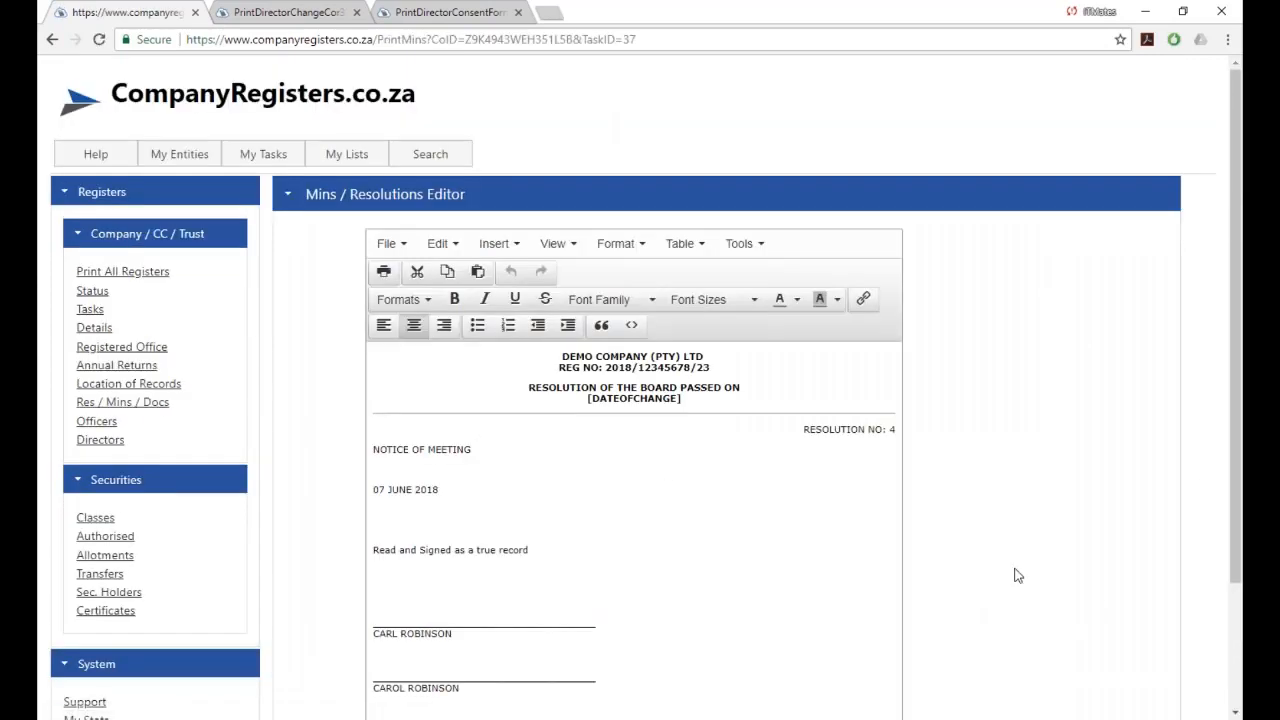
pyautogui.scroll(-2, 1017, 575)
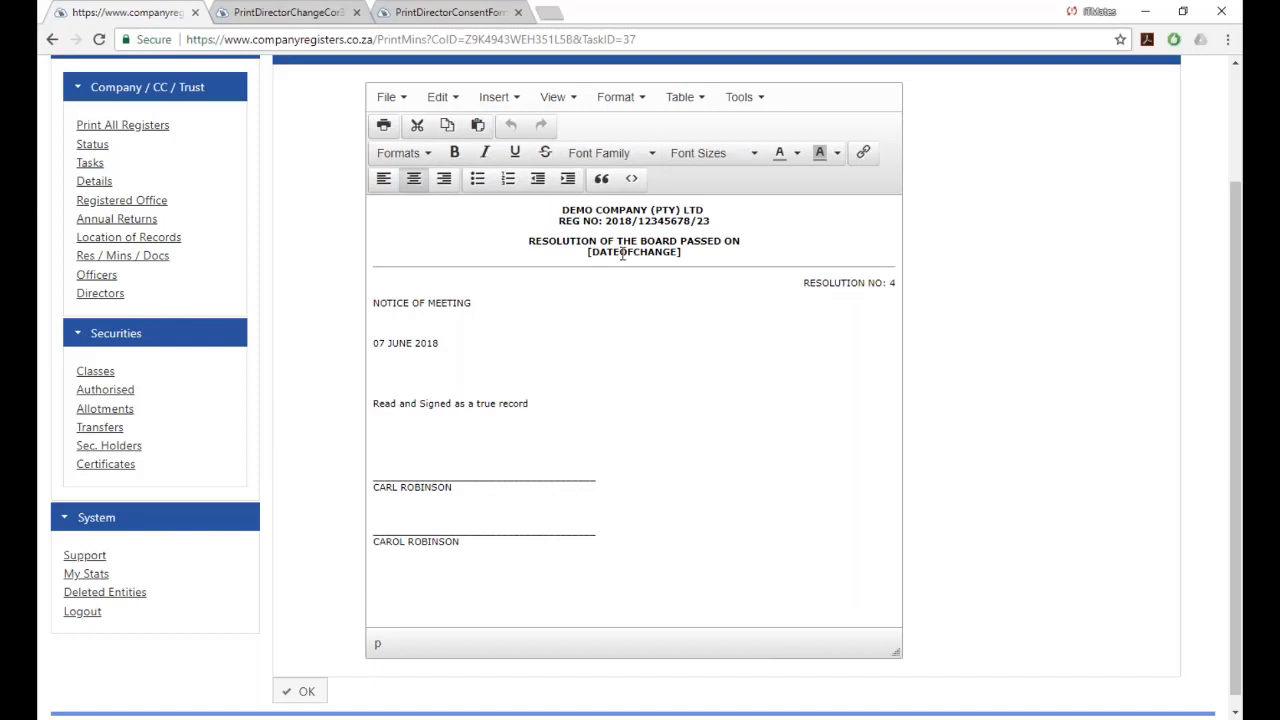
pyautogui.moveTo(593, 254); pyautogui.dragTo(679, 254)
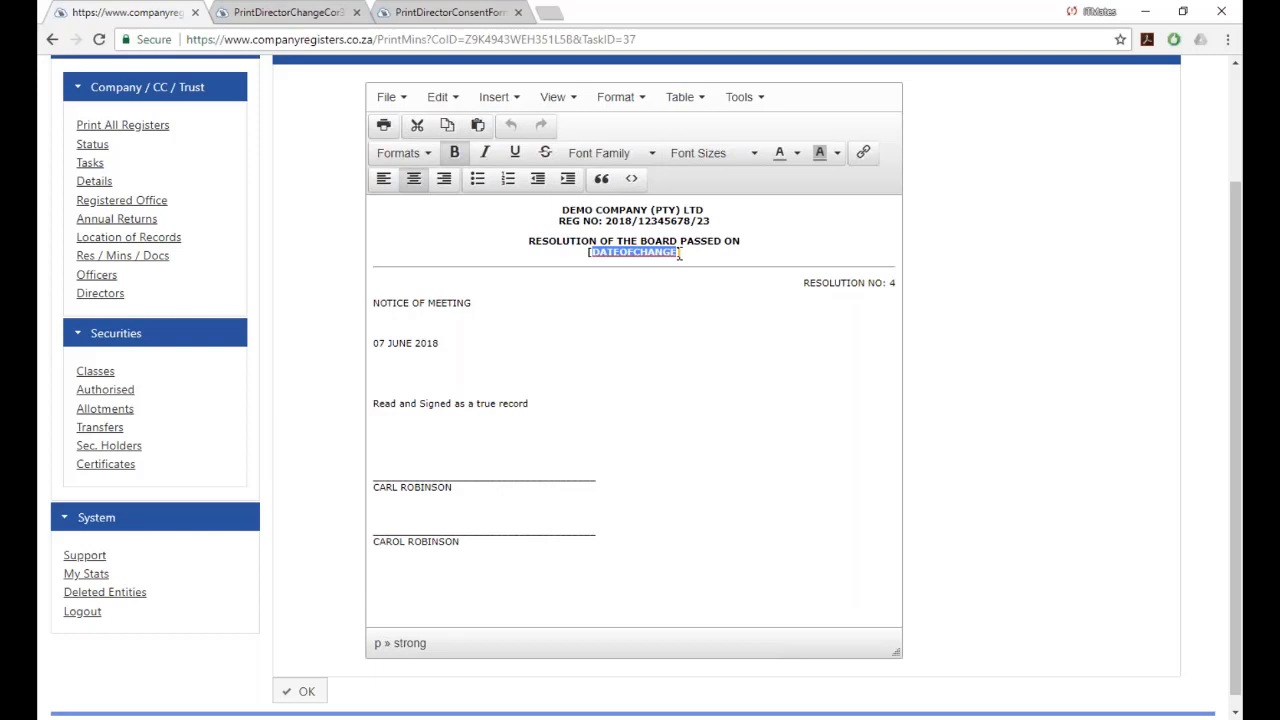
pyautogui.press('BackSpace')
pyautogui.write('7 June')
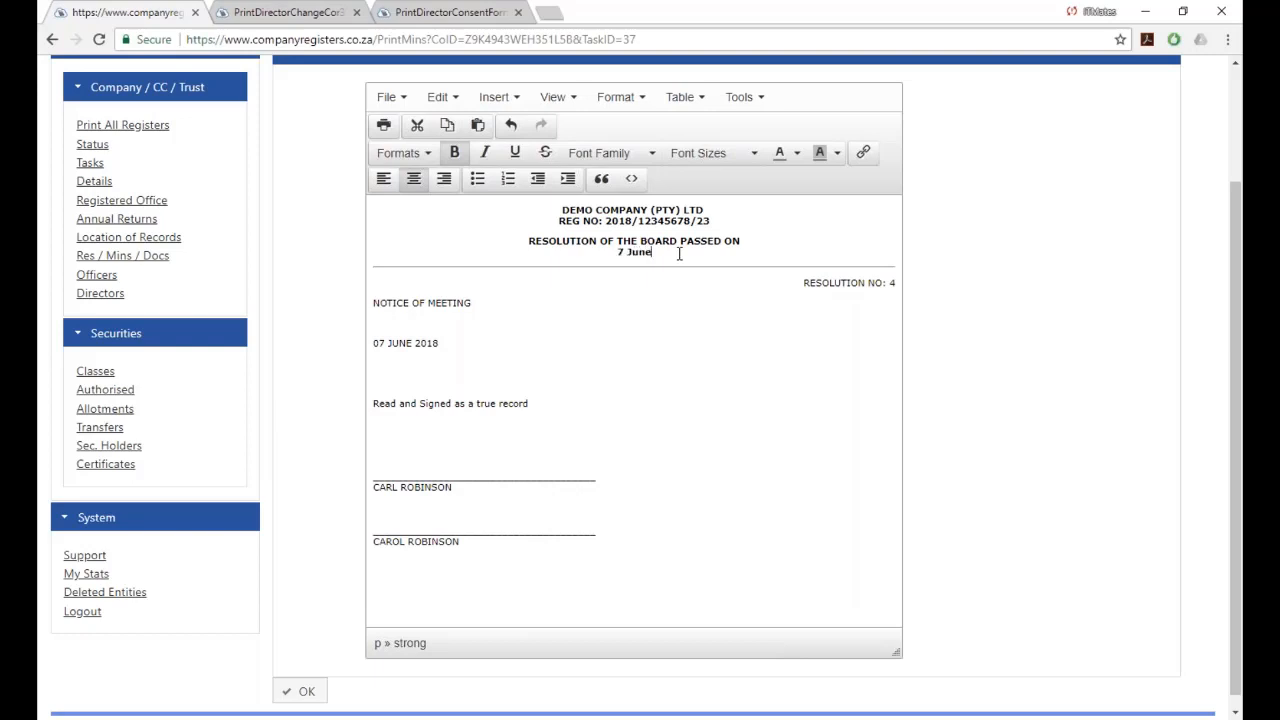
pyautogui.write(' 2018')
pyautogui.click(424, 346)
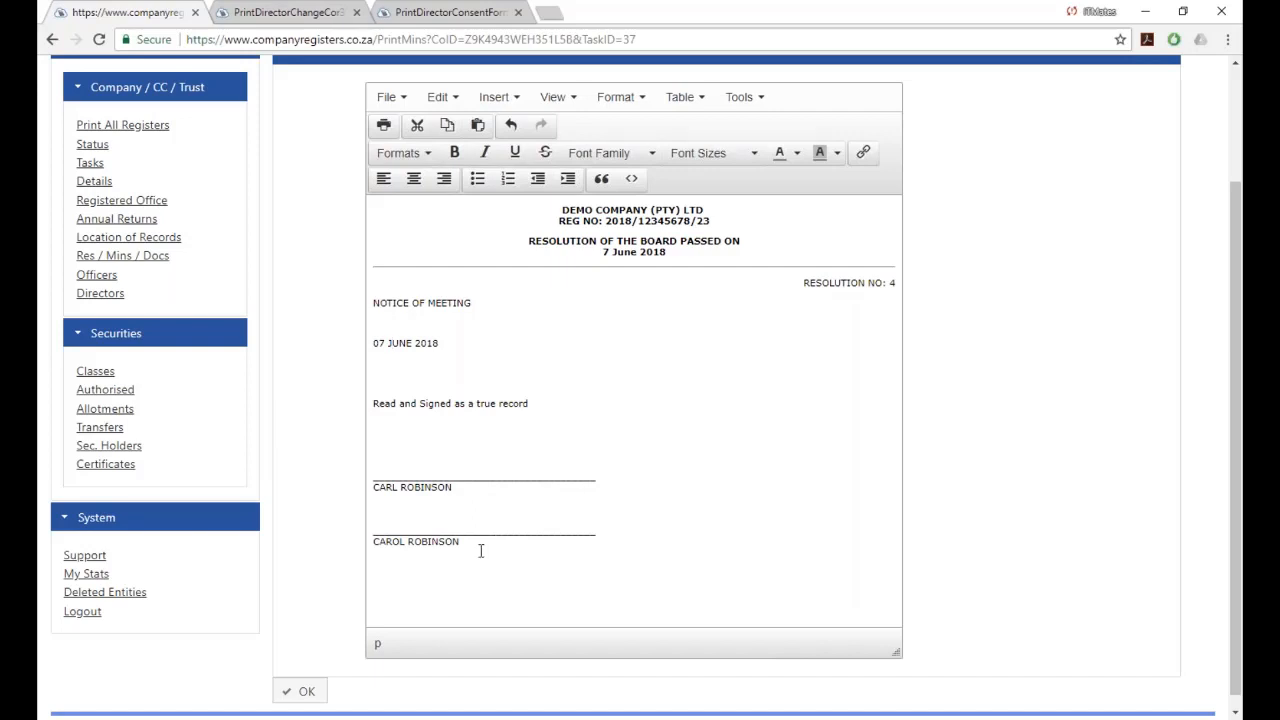
# Delete the second signatory's underscore line and name from the notice.
pyautogui.moveTo(480, 550); pyautogui.dragTo(373, 528)
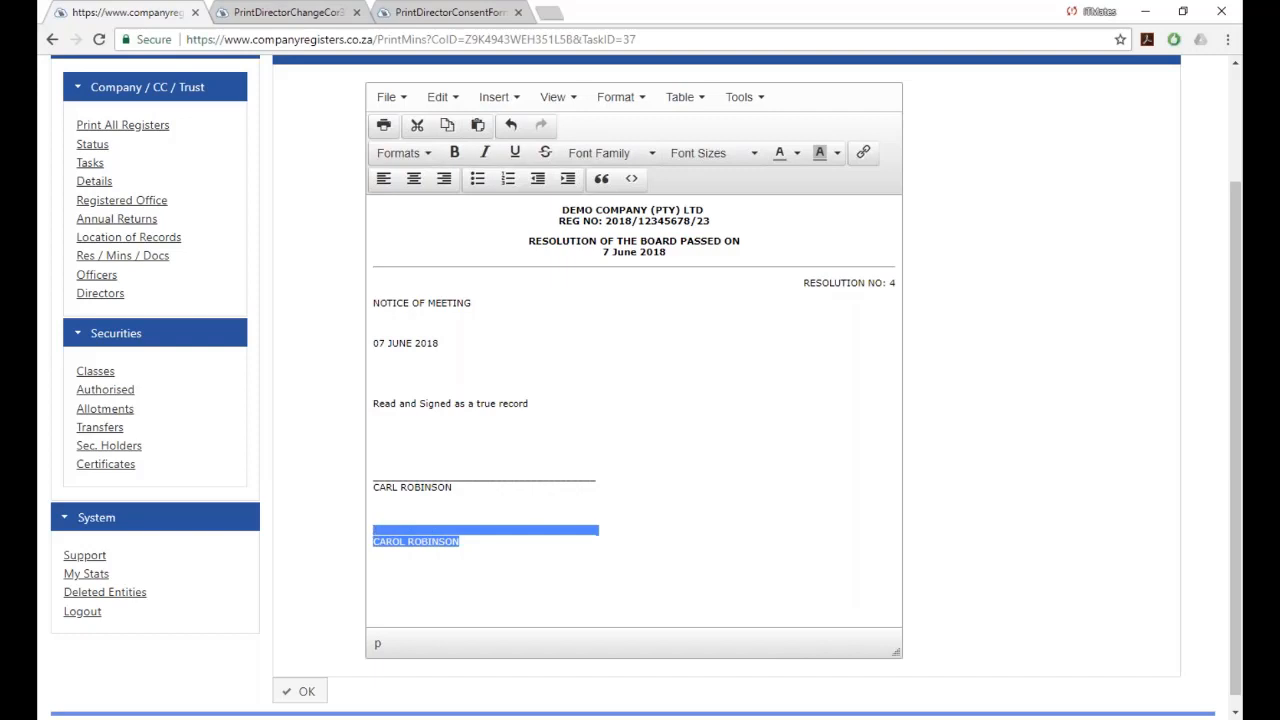
pyautogui.press('BackSpace')
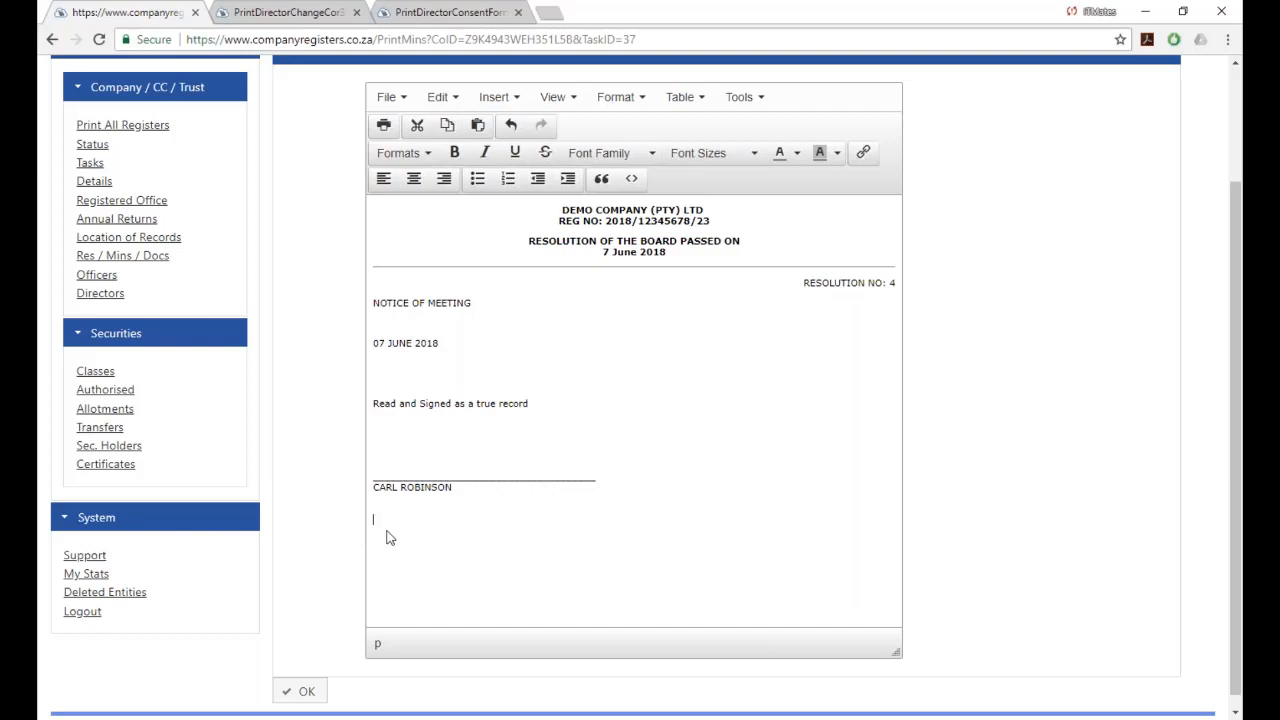
pyautogui.scroll(3, 1147, 636)
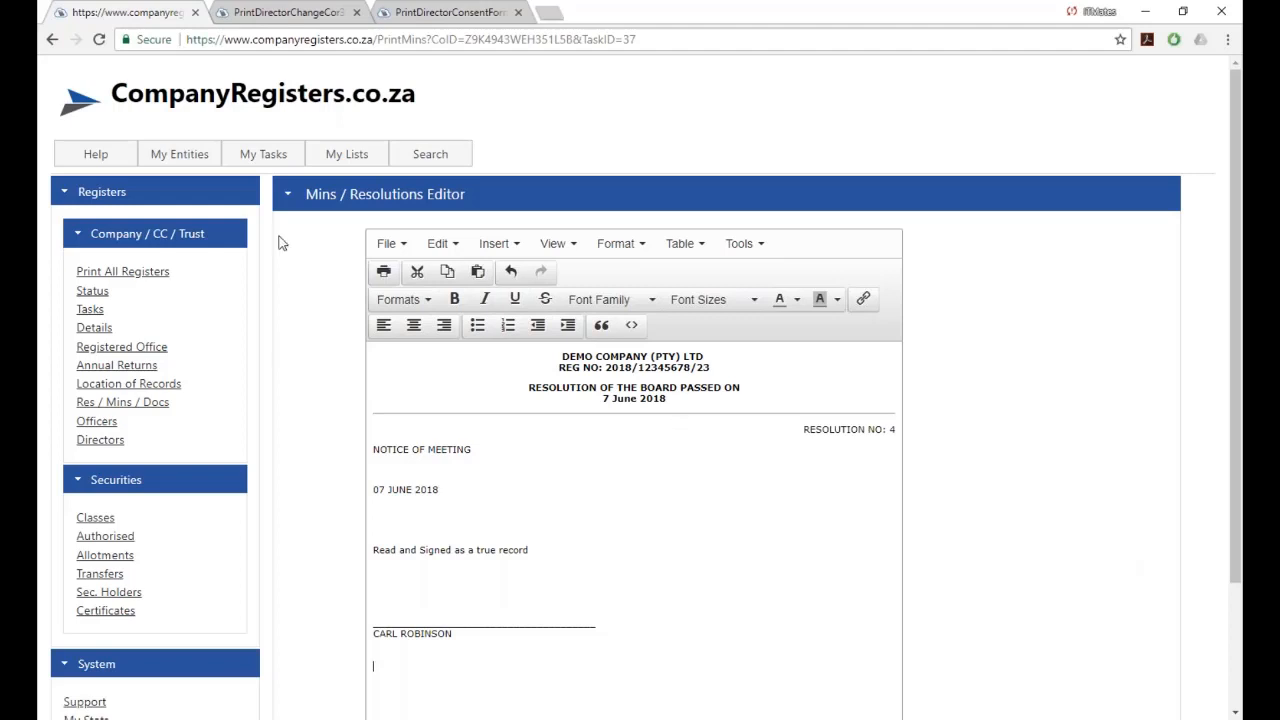
# Return to My Companies and open Demo Company's registers page.
pyautogui.moveTo(186, 158)
pyautogui.click(186, 186)
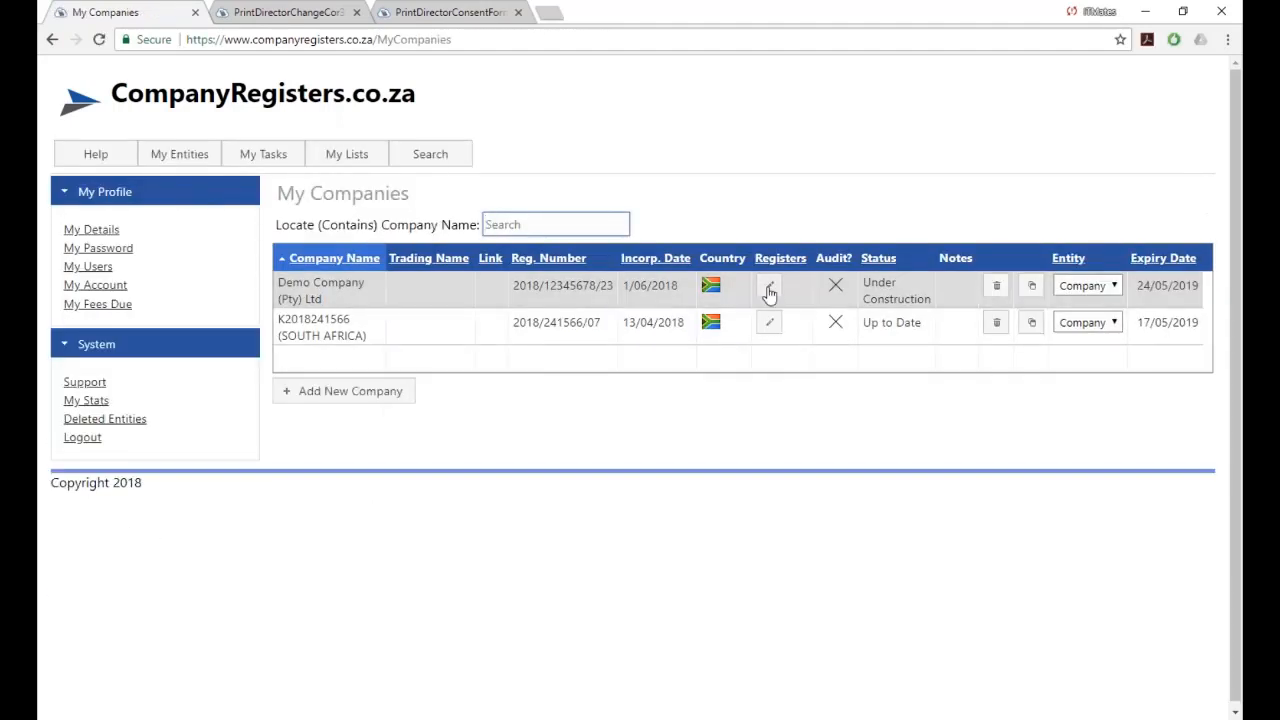
pyautogui.click(769, 285)
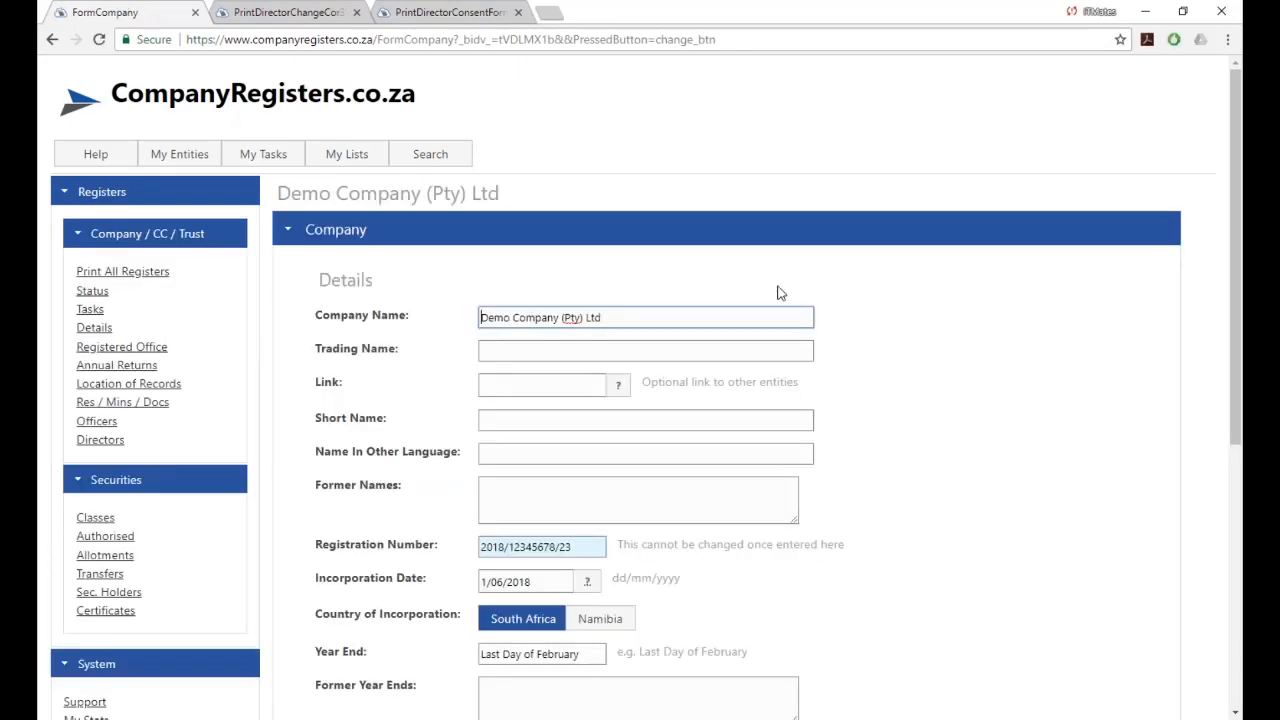
# Collapse the Company details and expand the Share Access section.
pyautogui.scroll(-4, 781, 293)
pyautogui.scroll(-1, 539, 297)
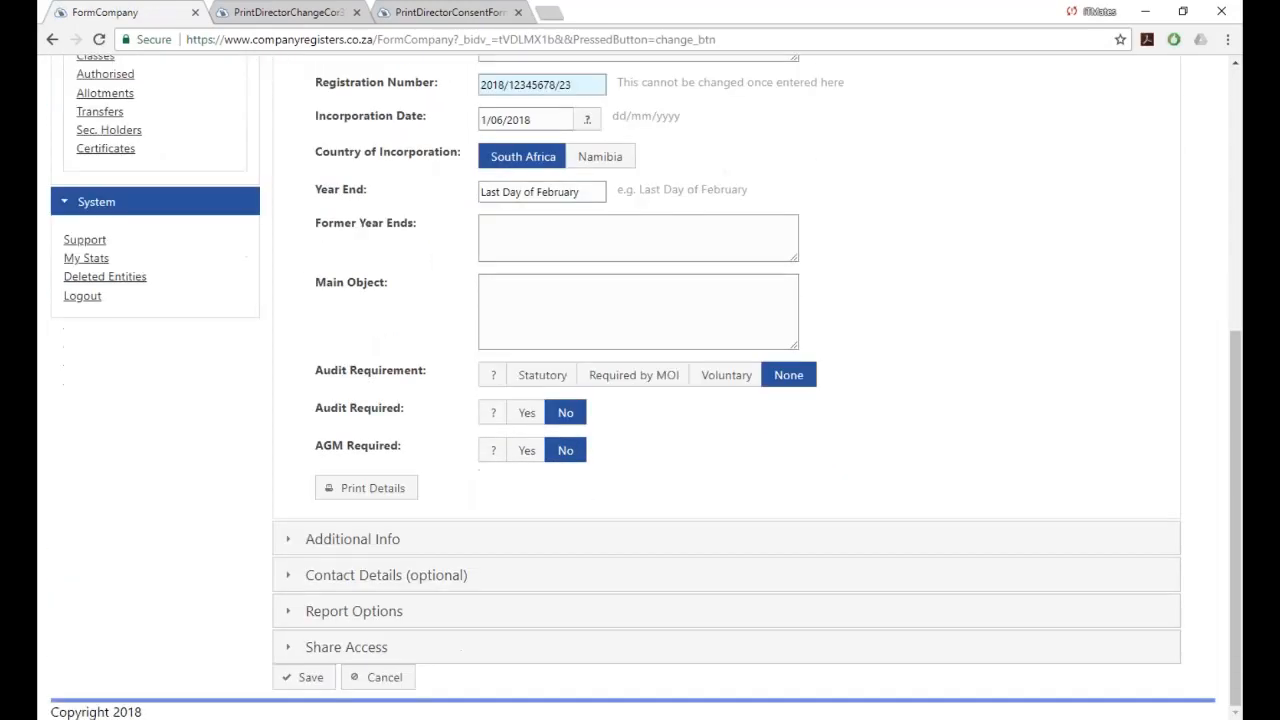
pyautogui.scroll(5, 539, 297)
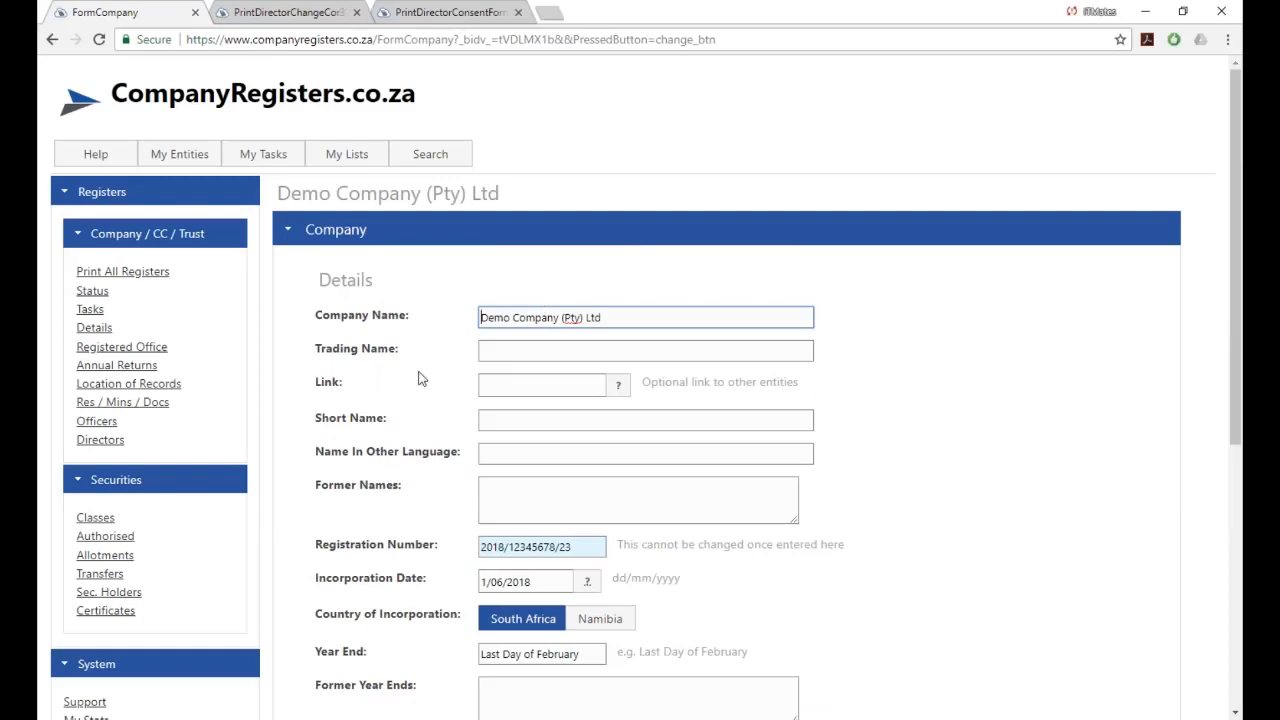
pyautogui.click(288, 231)
pyautogui.scroll(-5, 1120, 375)
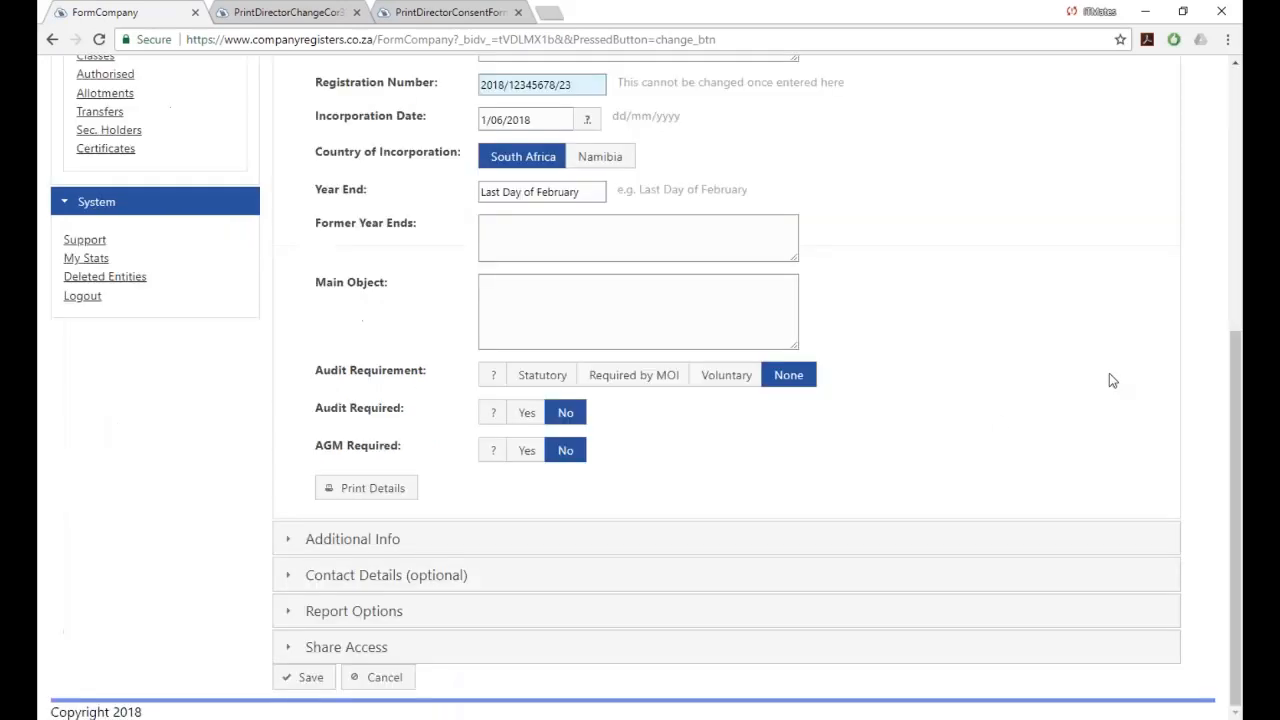
pyautogui.click(323, 652)
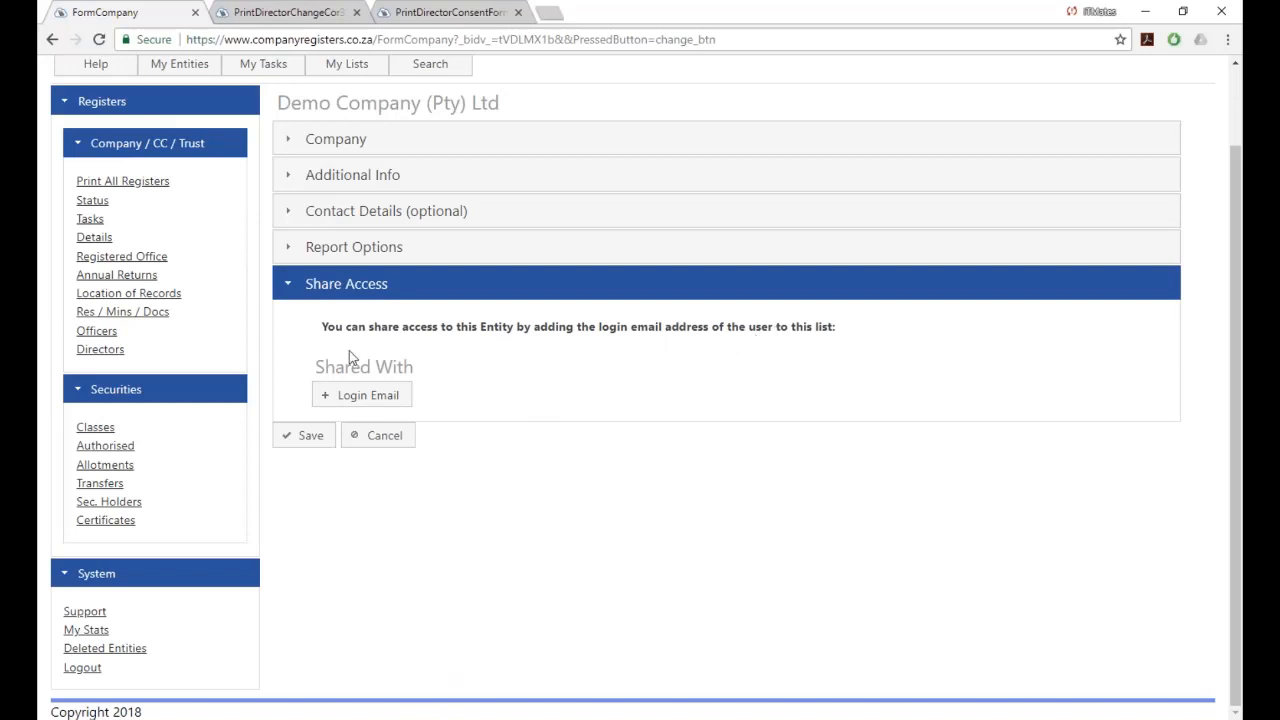
# Add the new user's login email with View Only access, notify them by email, and save.
pyautogui.click(352, 400)
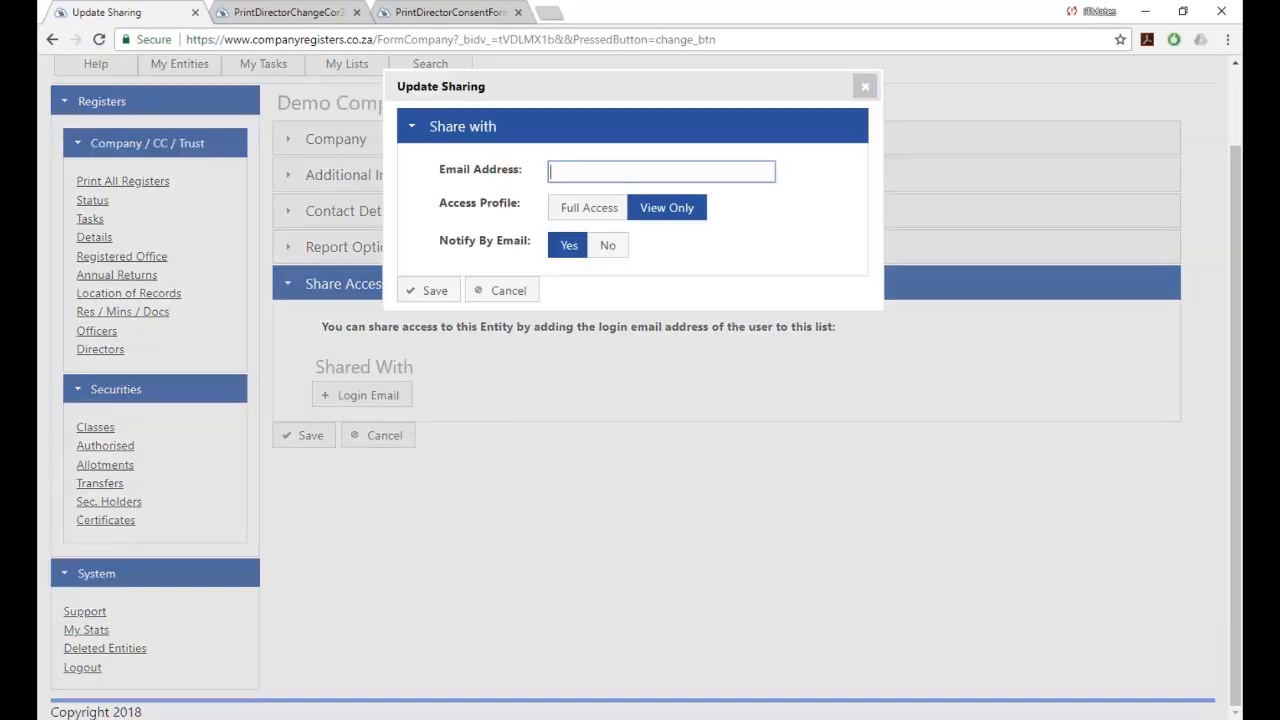
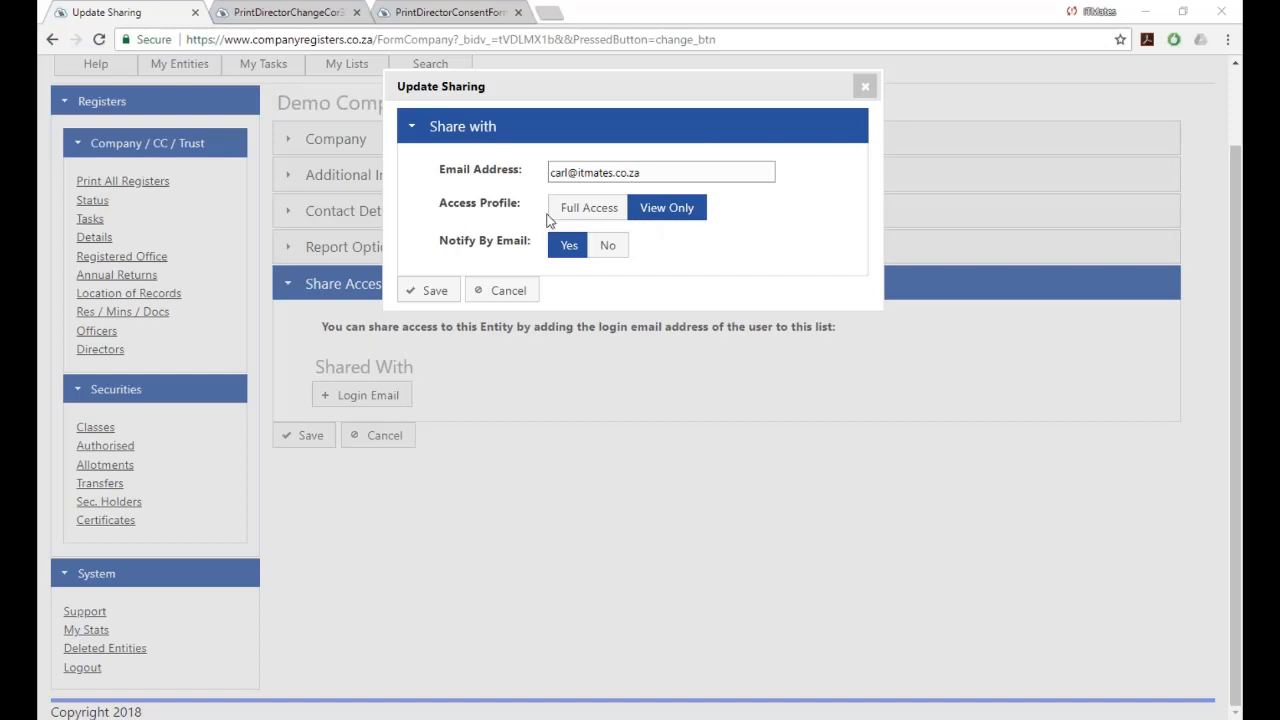
pyautogui.click(589, 216)
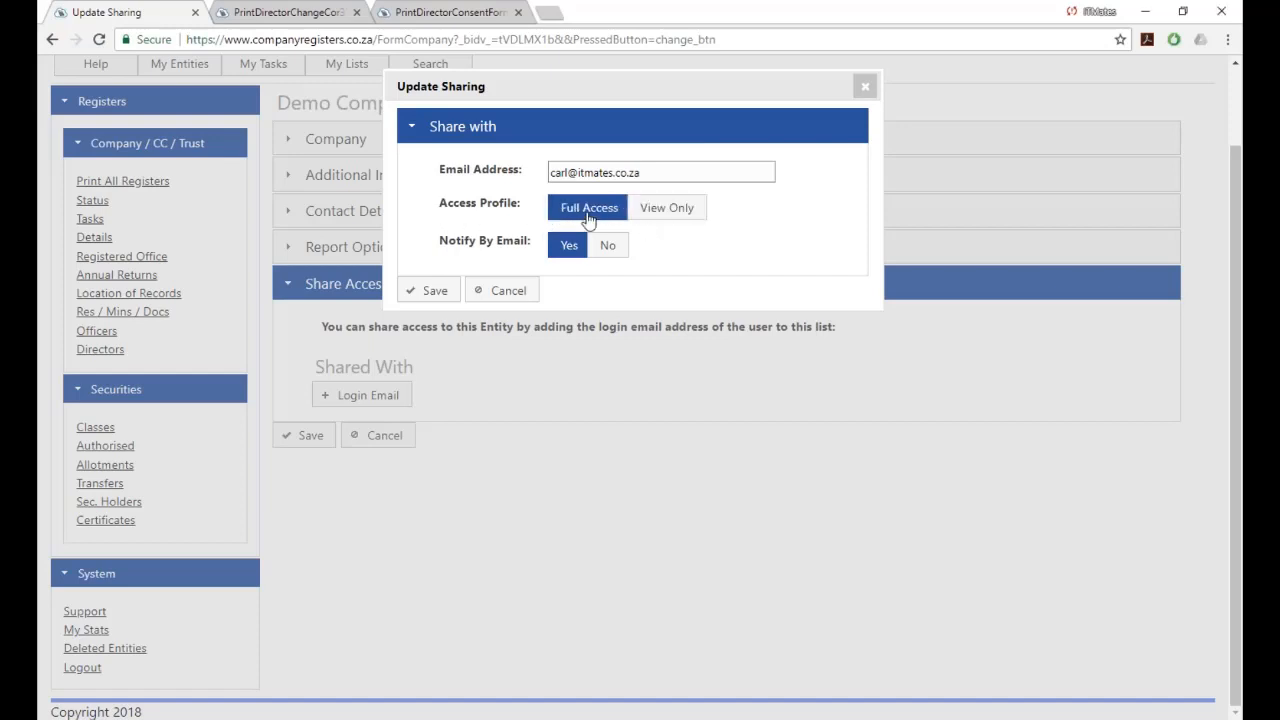
pyautogui.click(670, 216)
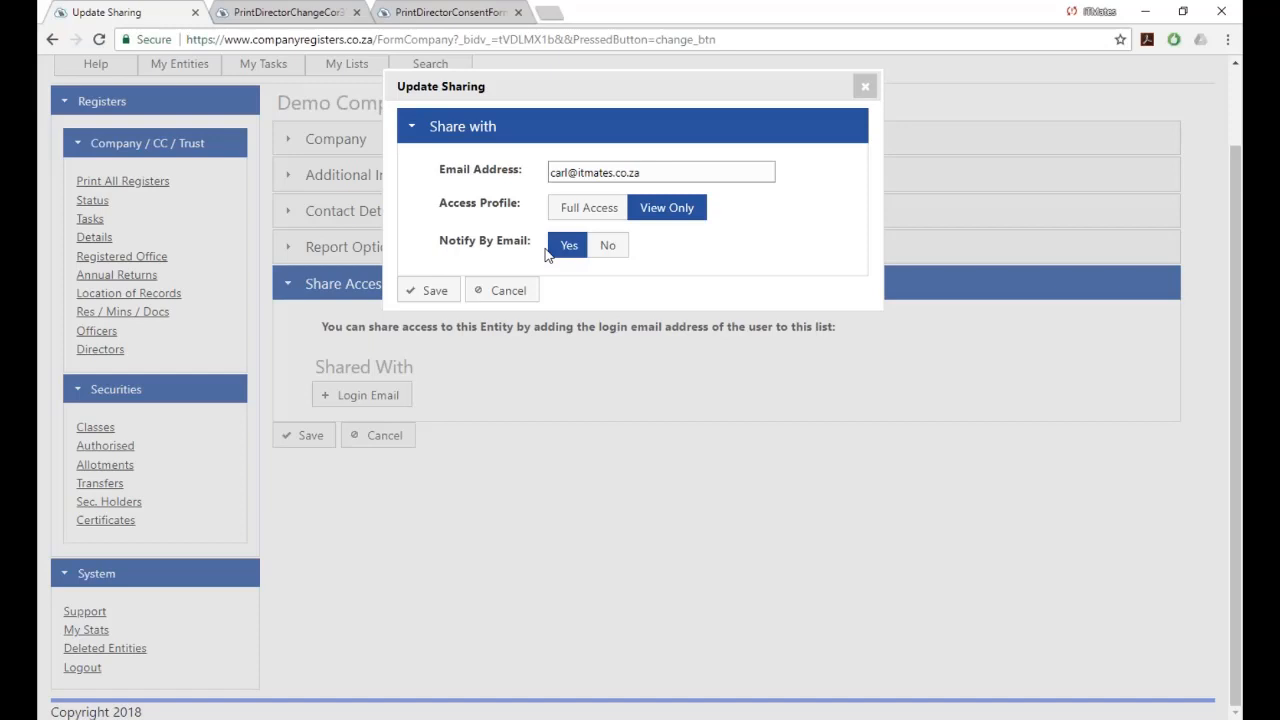
pyautogui.click(421, 290)
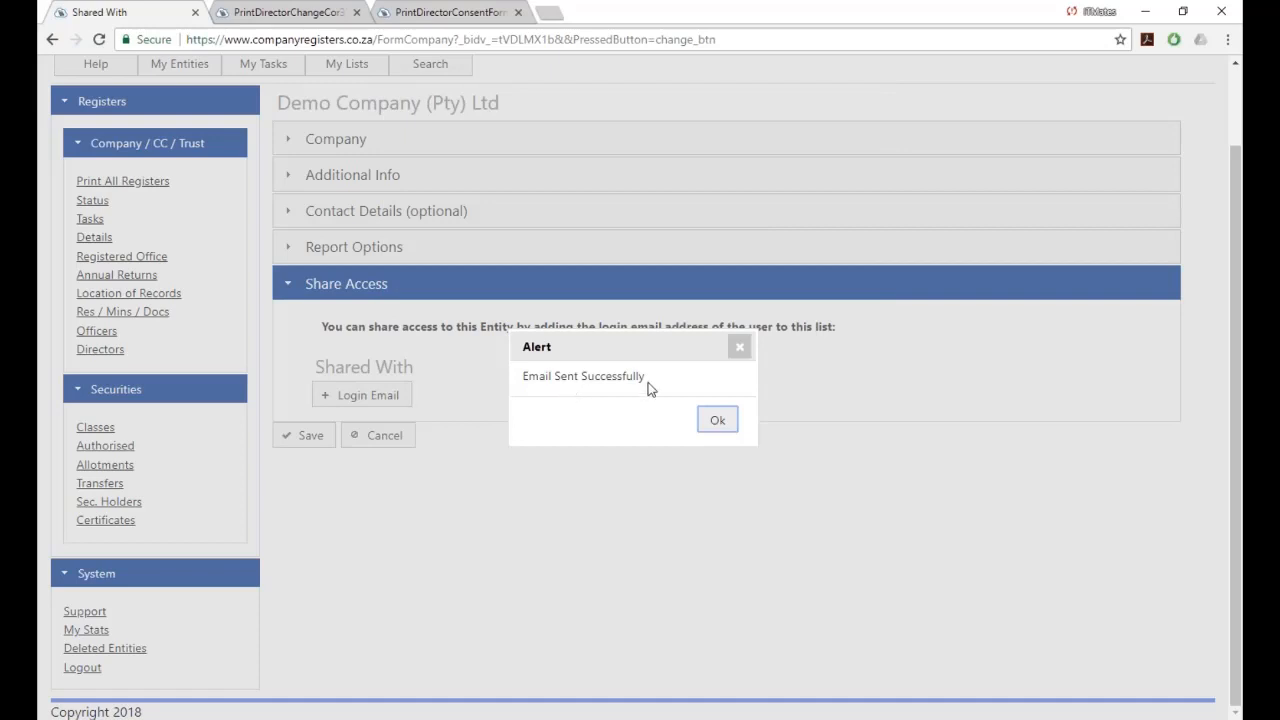
pyautogui.click(716, 422)
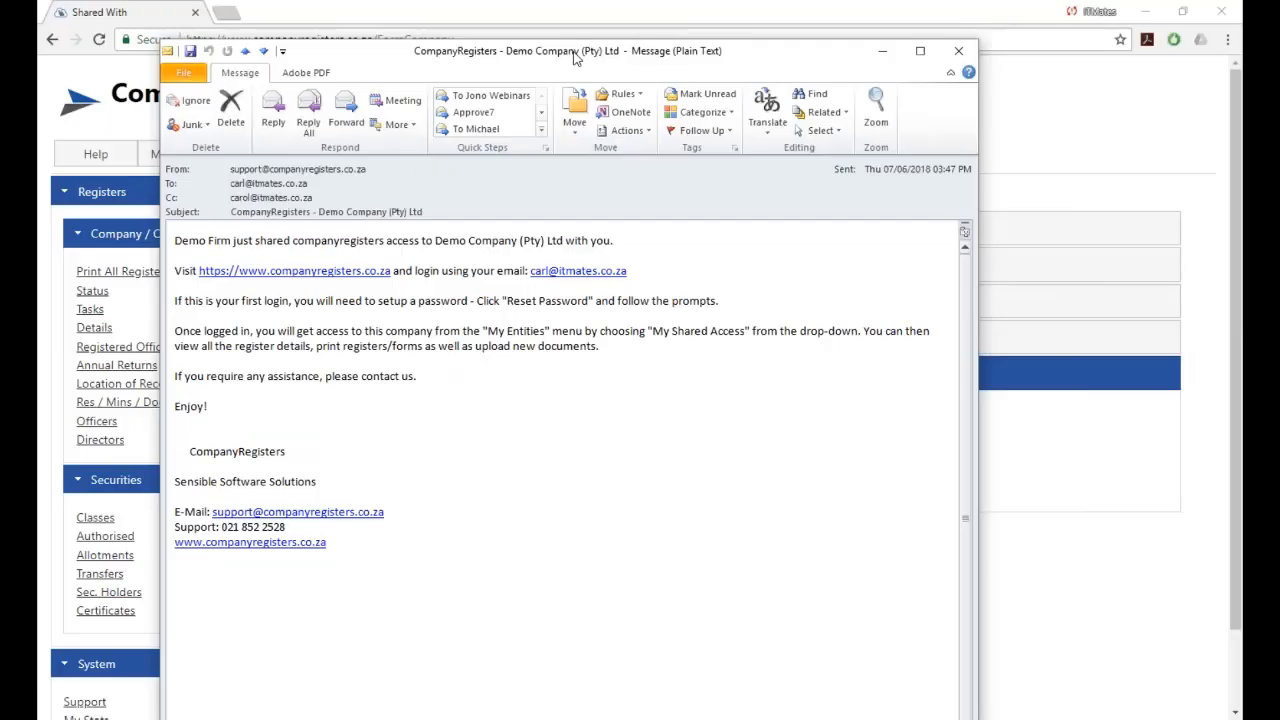
# Move the sharing notification email window up and to the right.
pyautogui.moveTo(575, 57); pyautogui.dragTo(654, 22)
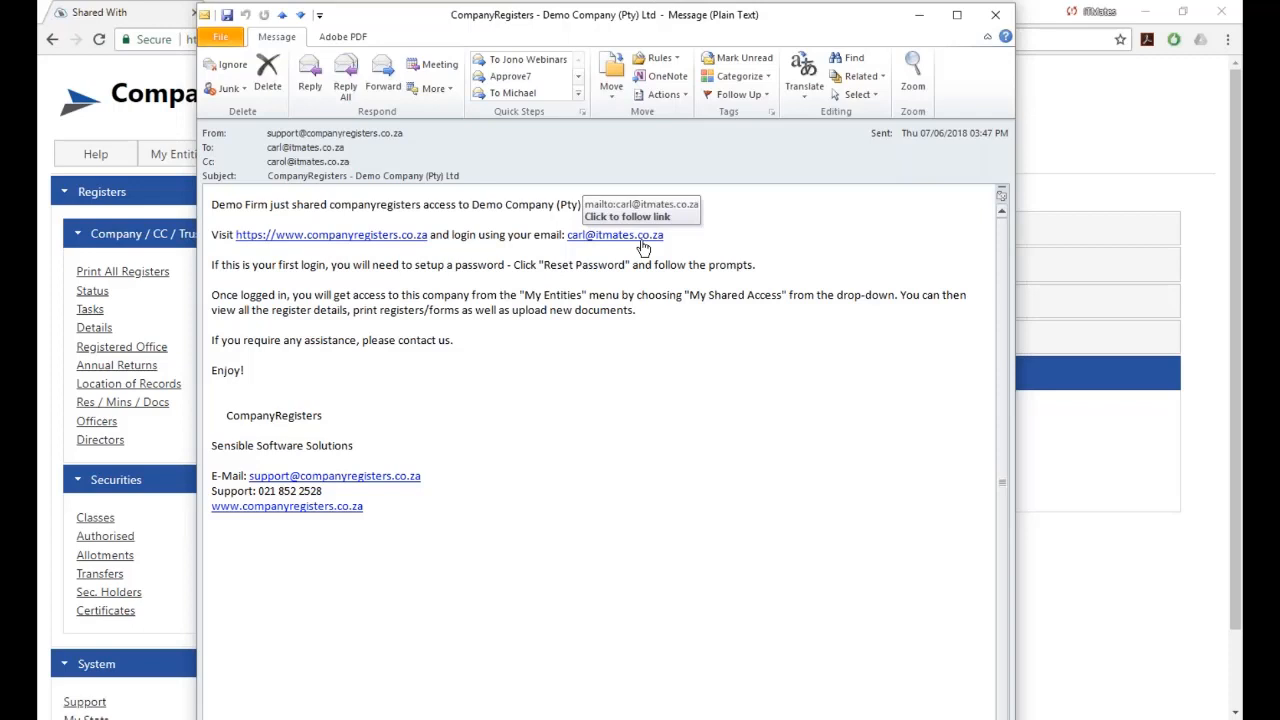
# Close the notification email and log out of the current account.
pyautogui.click(995, 15)
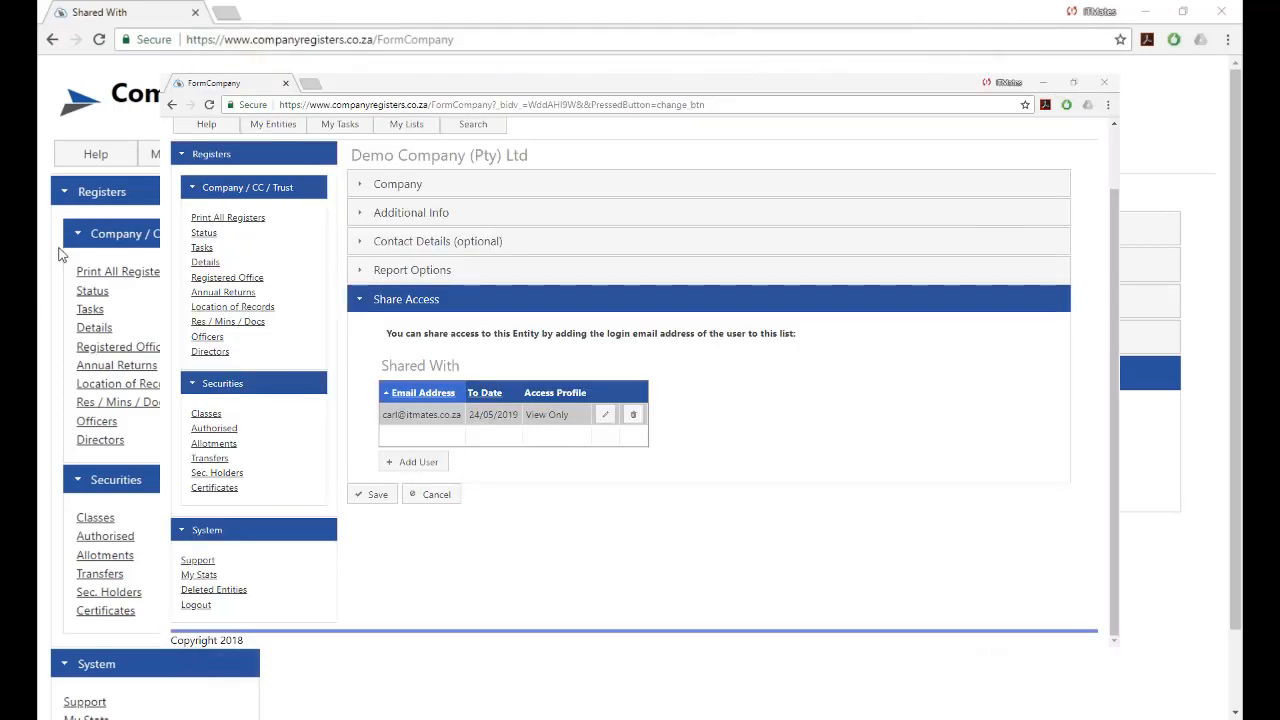
pyautogui.scroll(-2, 110, 680)
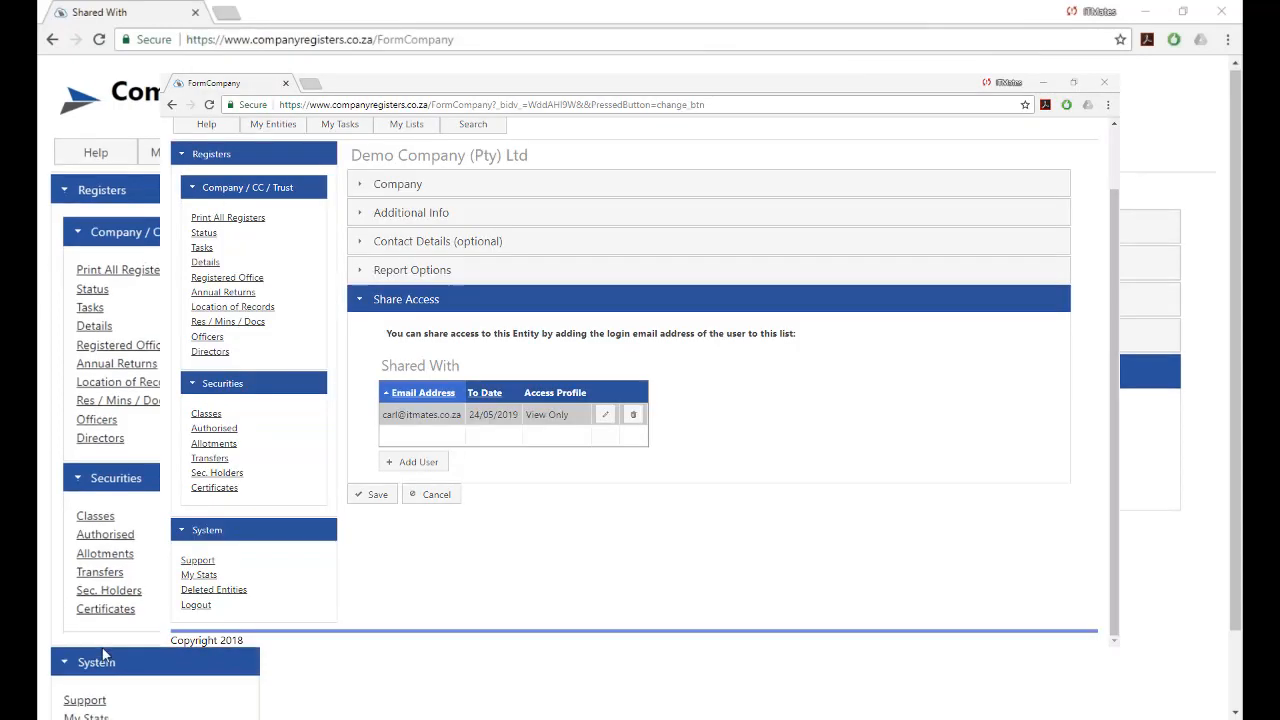
pyautogui.click(82, 667)
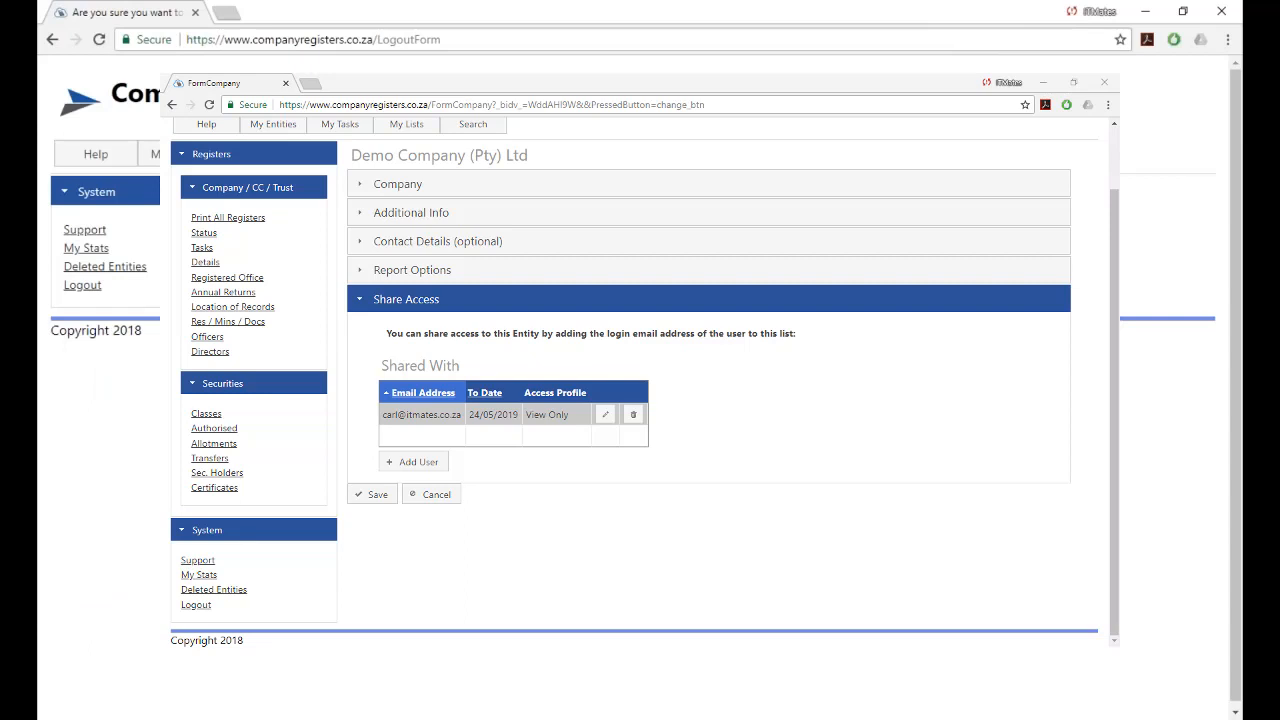
pyautogui.click(303, 221)
# Log in as the shared user and open My Shared Access.
pyautogui.click(1081, 113)
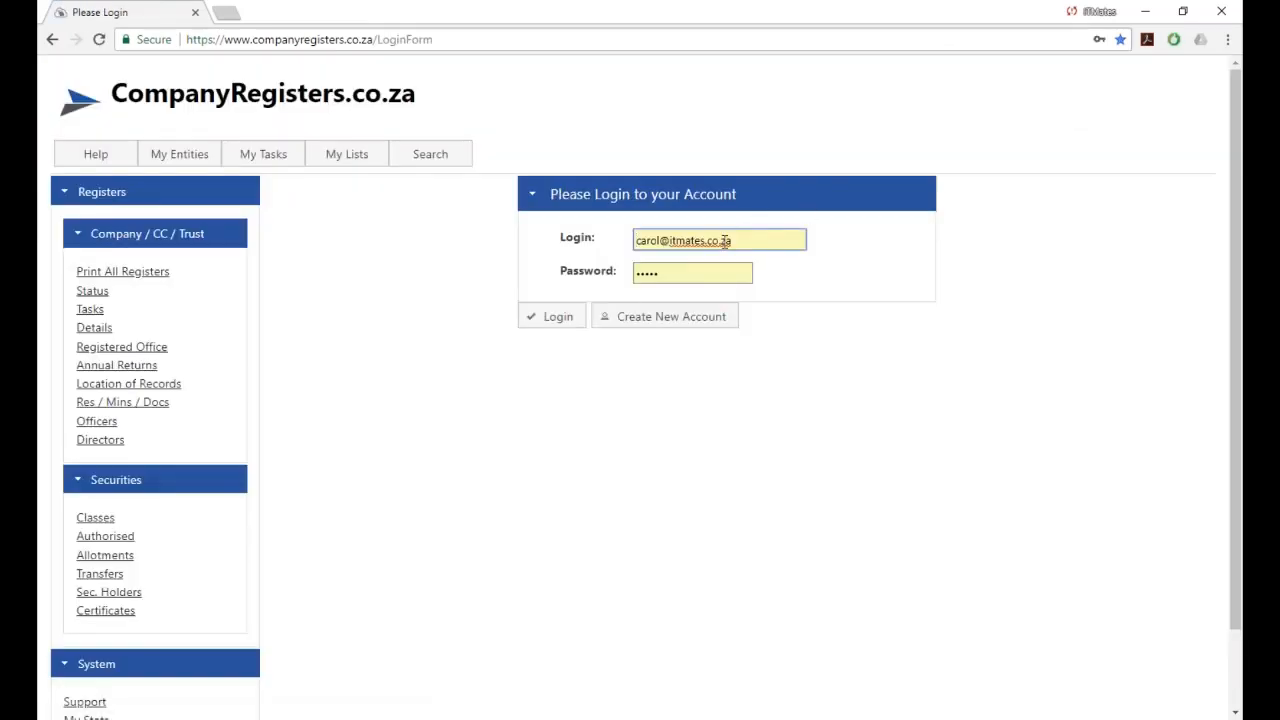
pyautogui.moveTo(750, 241); pyautogui.dragTo(541, 263)
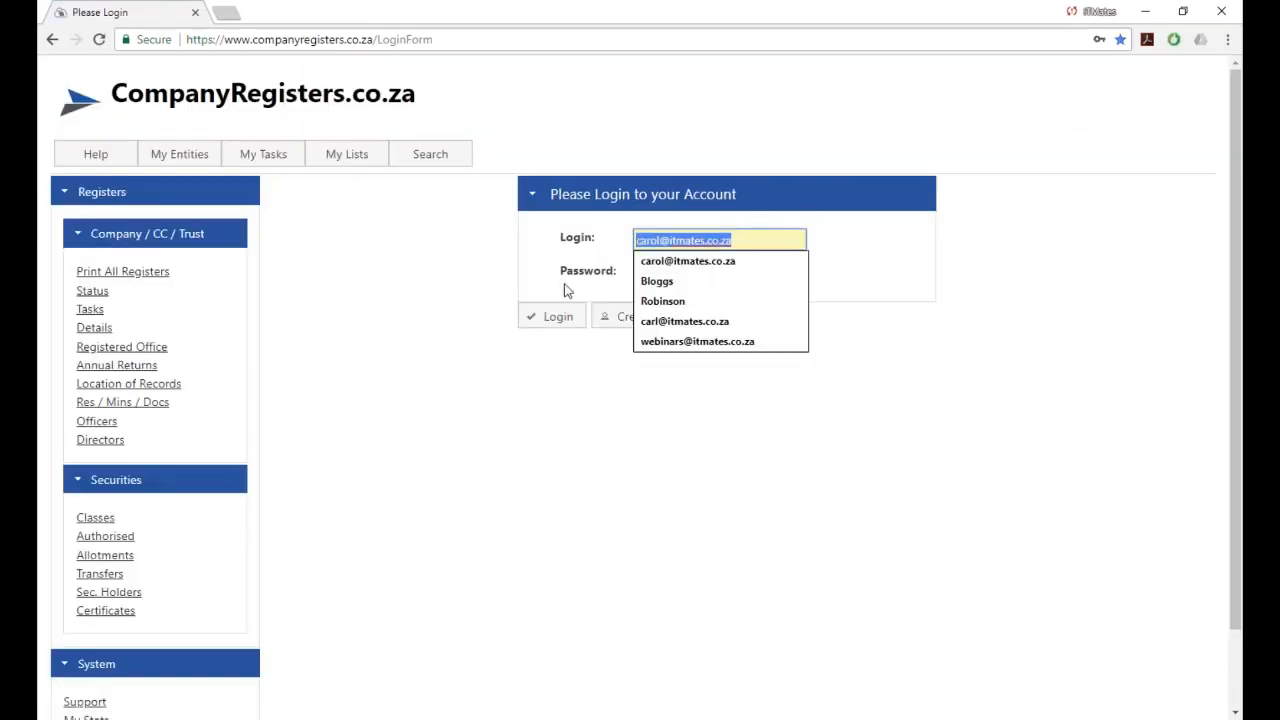
pyautogui.write('car')
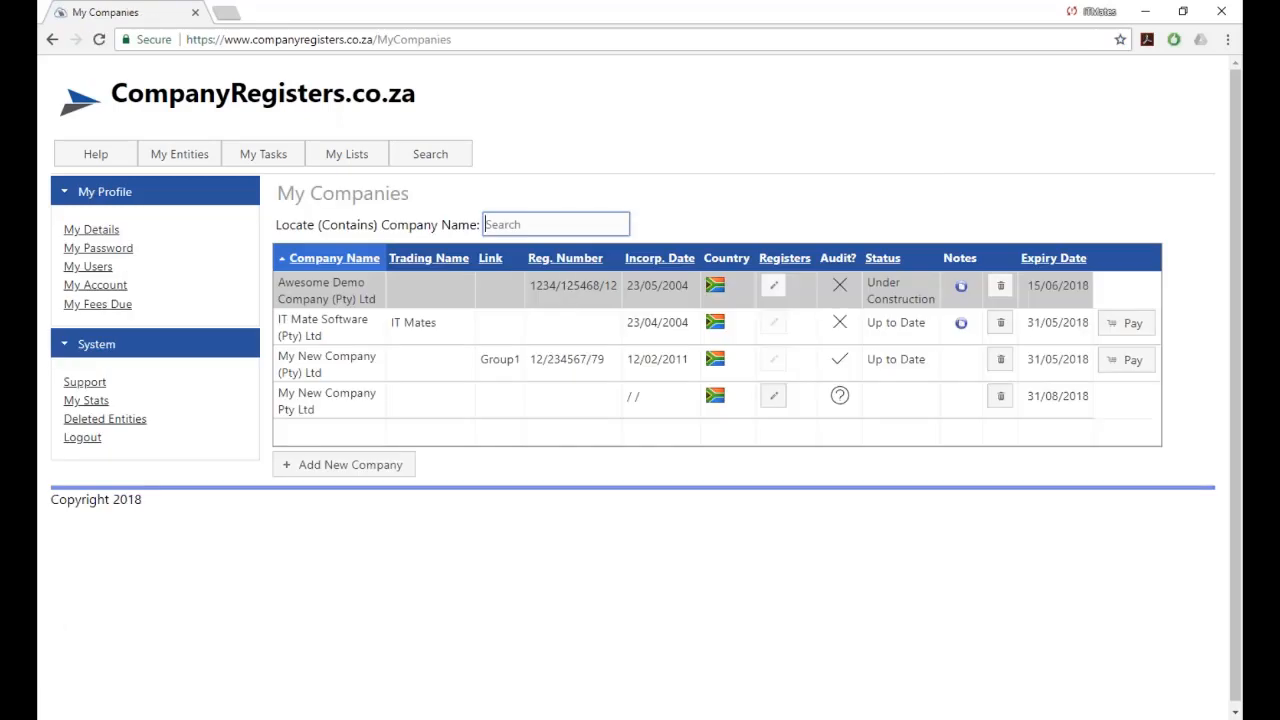
pyautogui.moveTo(168, 162)
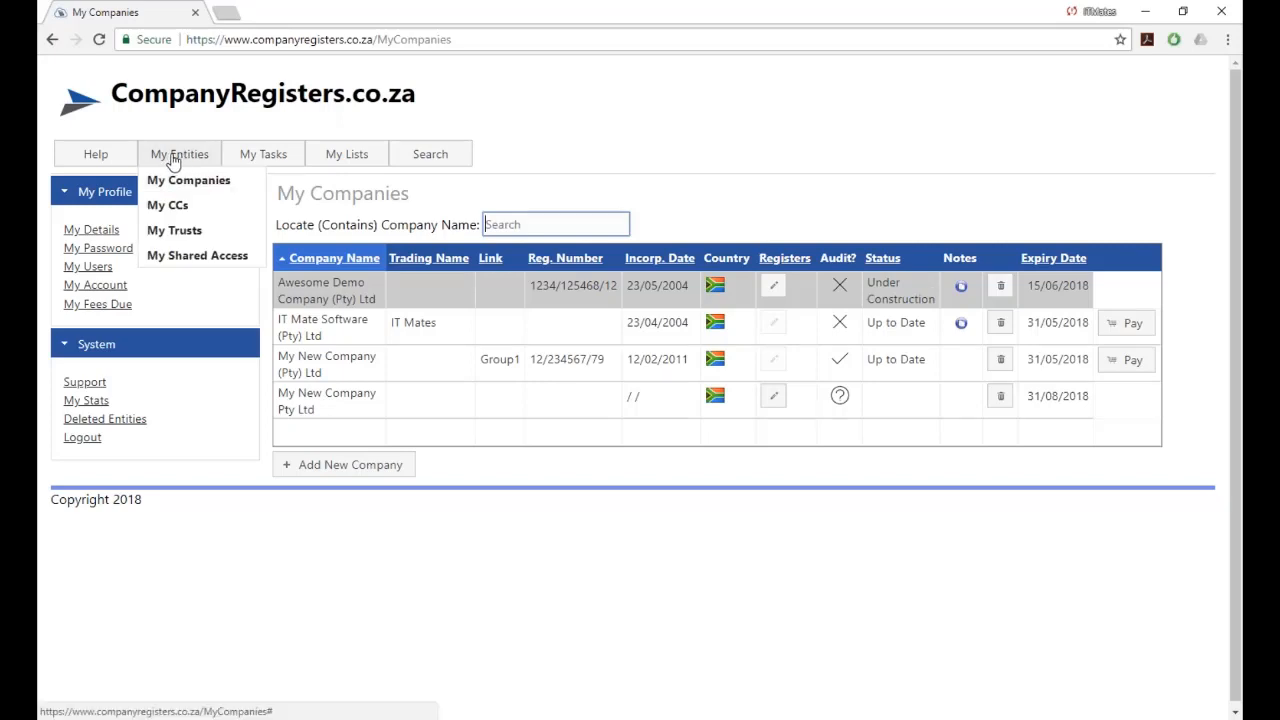
pyautogui.click(185, 257)
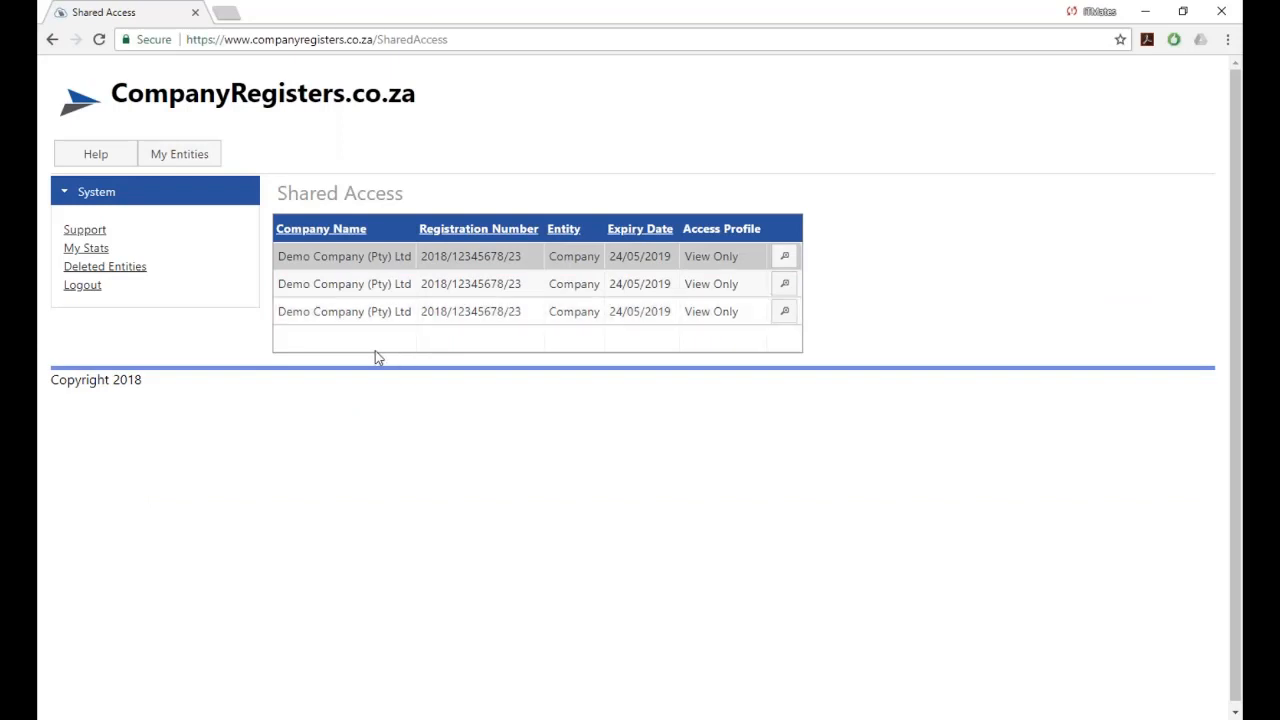
# View the shared Demo Company entry and open its register details.
pyautogui.click(785, 259)
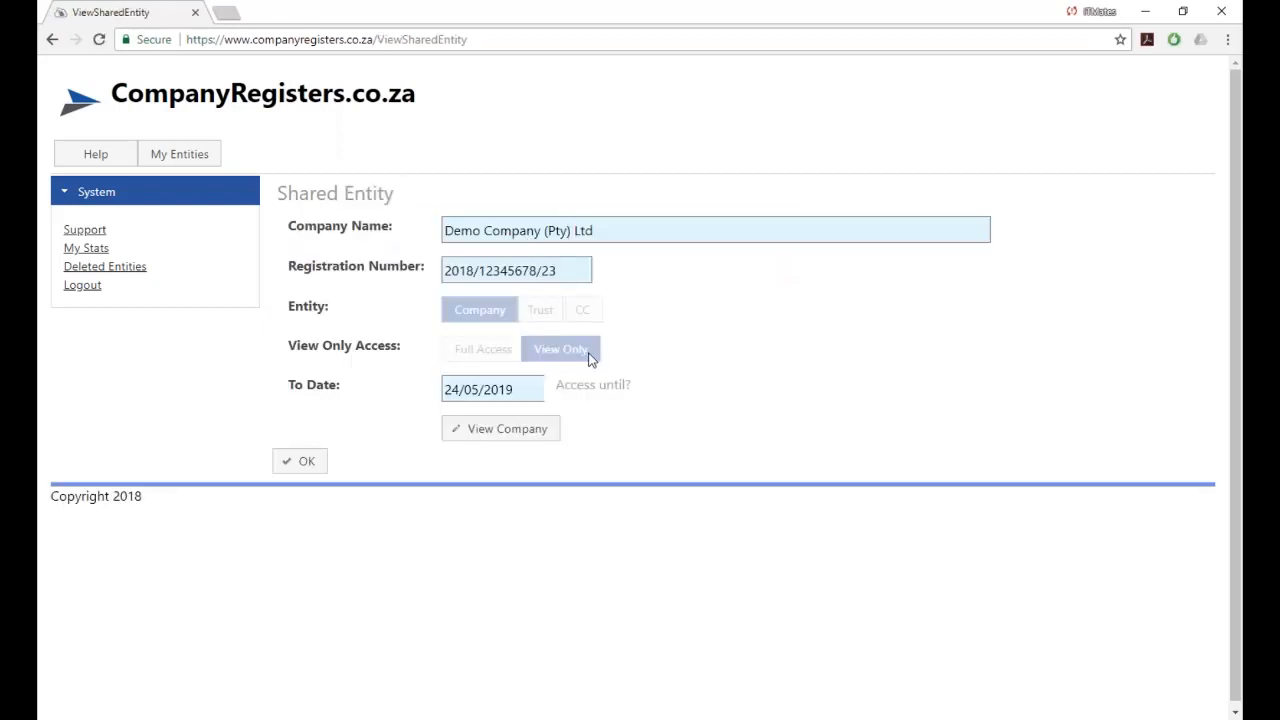
pyautogui.click(478, 436)
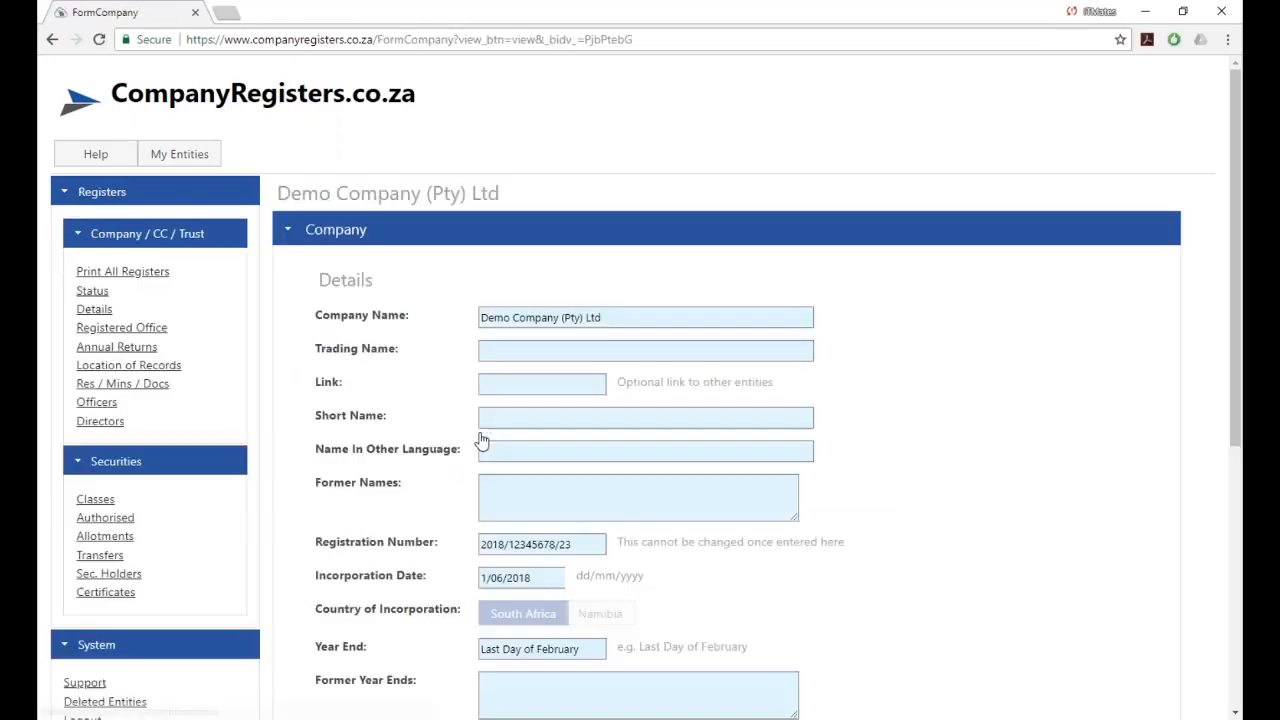
pyautogui.scroll(-4, 626, 362)
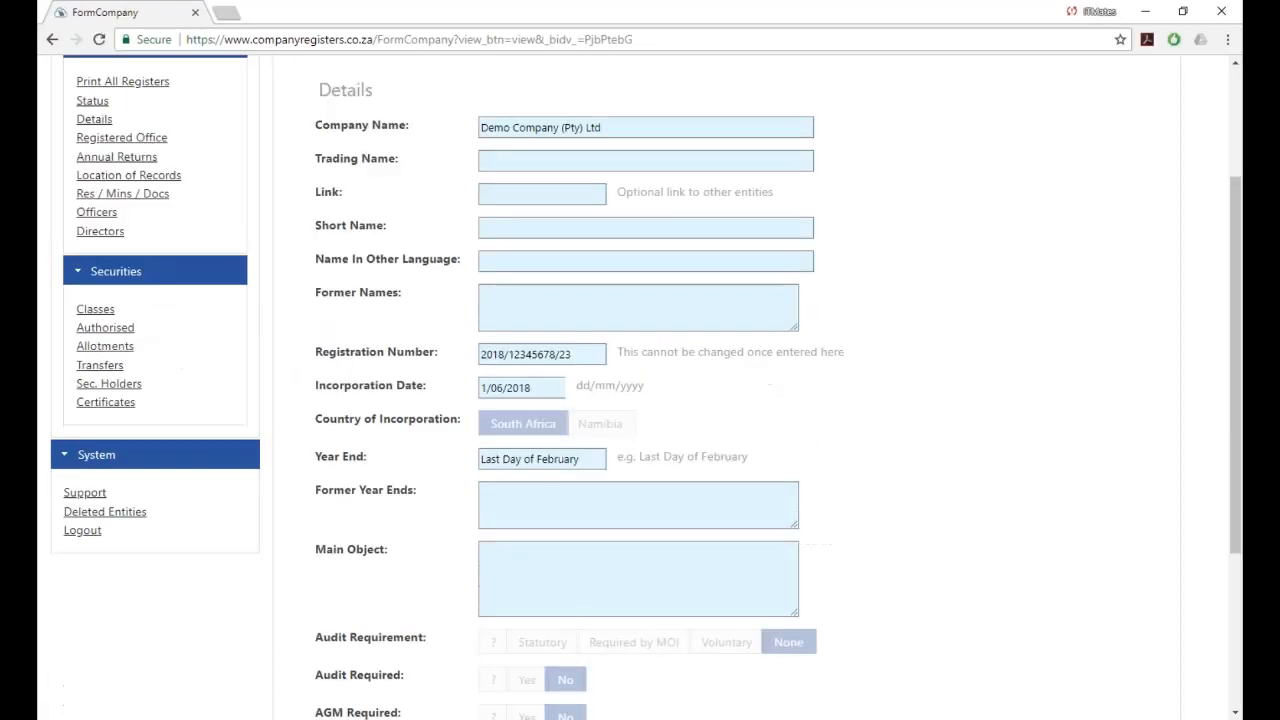
pyautogui.scroll(-1, 646, 387)
pyautogui.scroll(5, 646, 387)
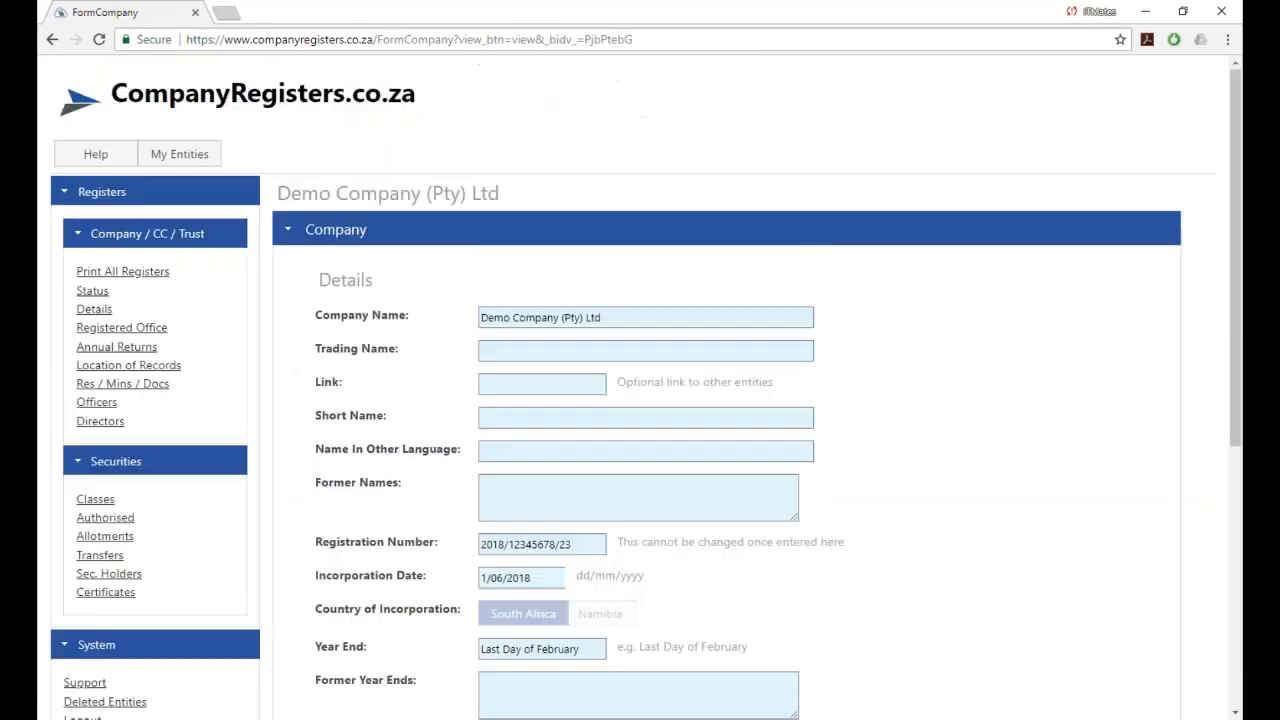
pyautogui.scroll(-1, 551, 371)
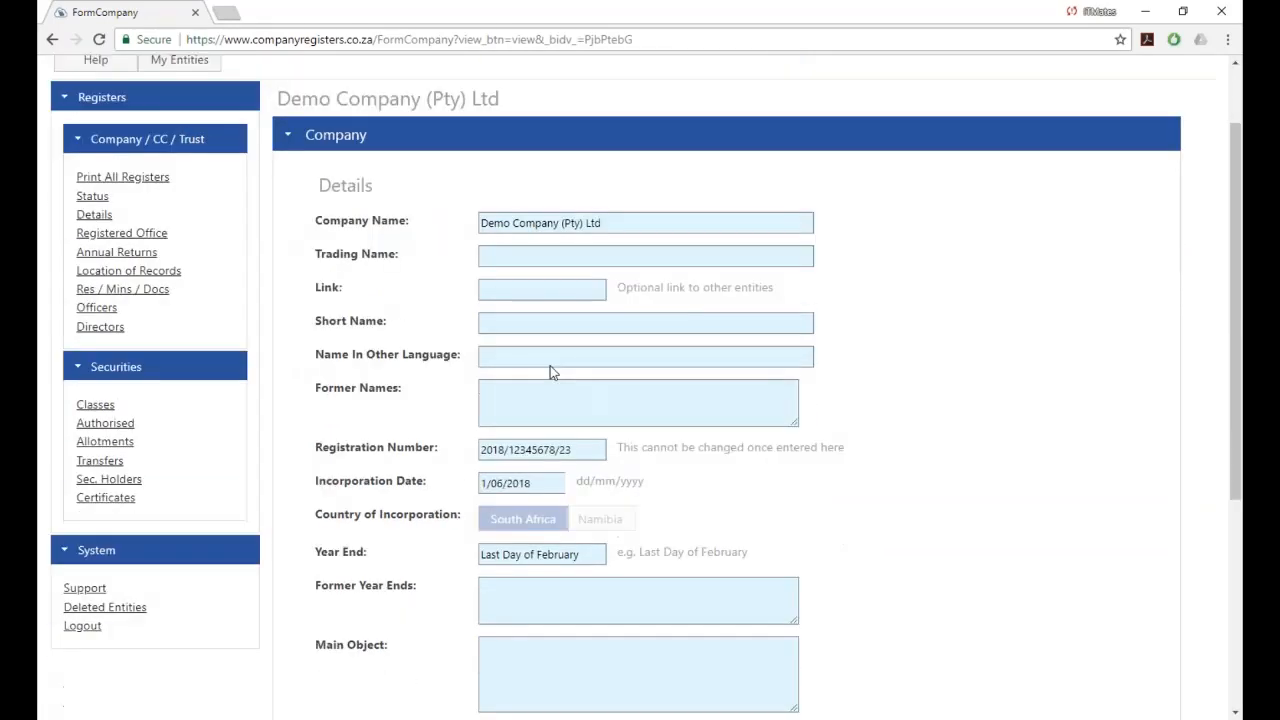
# Open the Directors register, then the Resolutions / Minutes / Documents register.
pyautogui.click(101, 318)
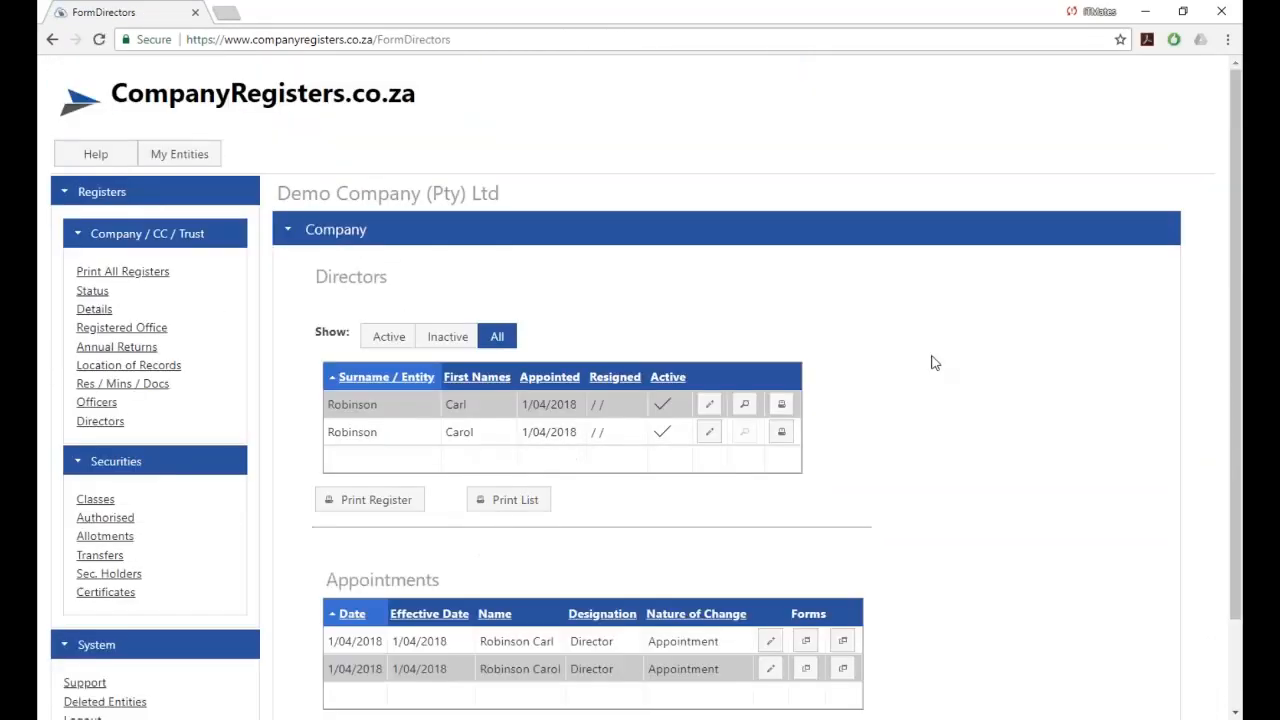
pyautogui.scroll(-1, 152, 204)
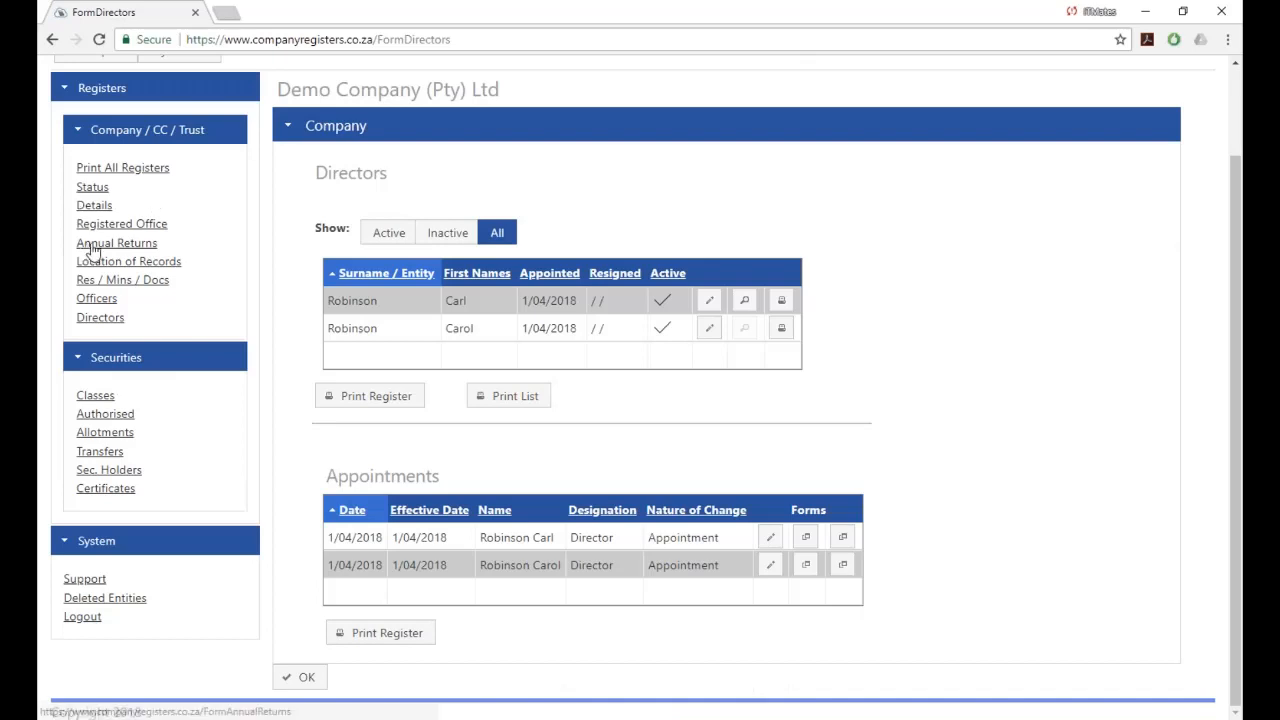
pyautogui.scroll(1, 94, 248)
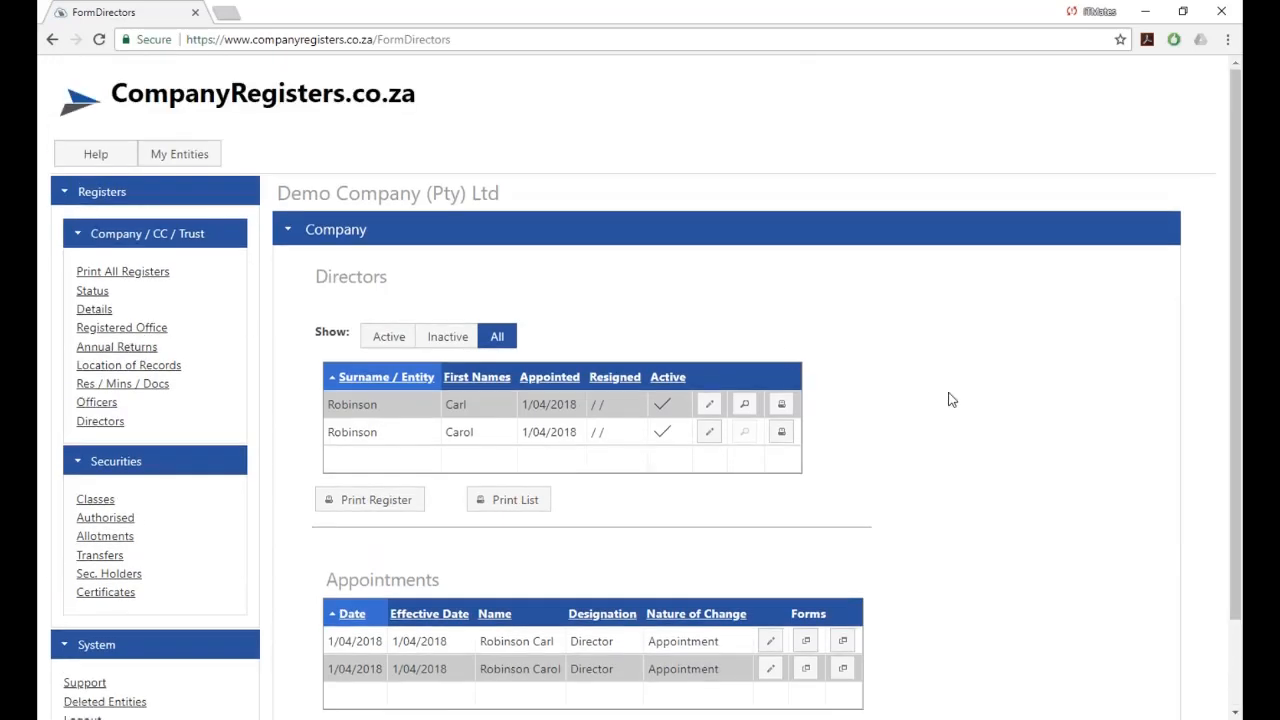
pyautogui.scroll(-1, 951, 400)
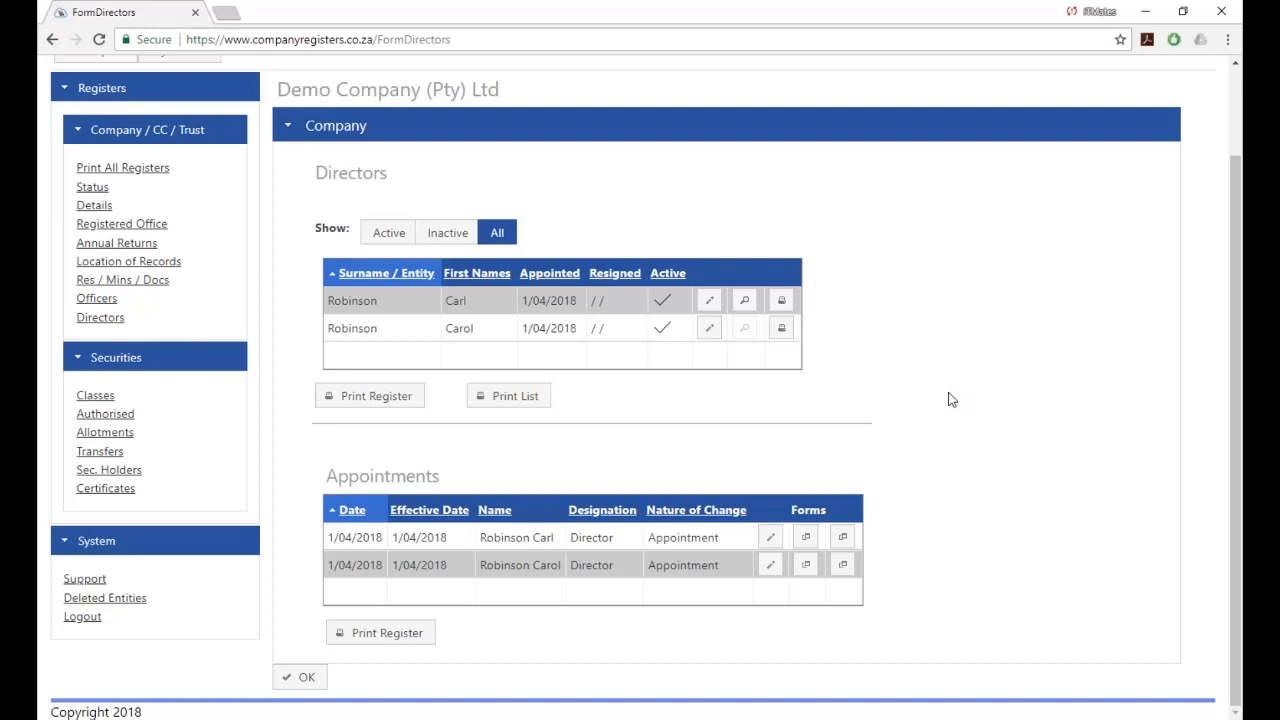
pyautogui.scroll(1, 951, 400)
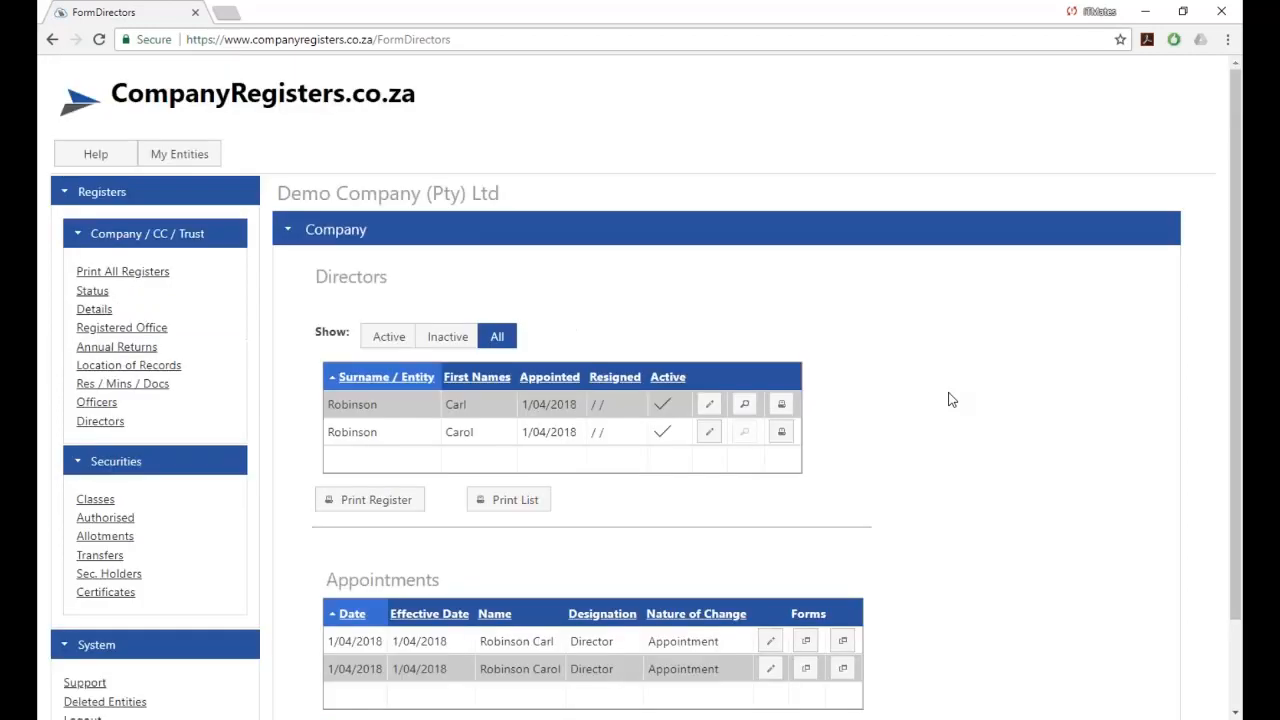
pyautogui.scroll(-1, 428, 480)
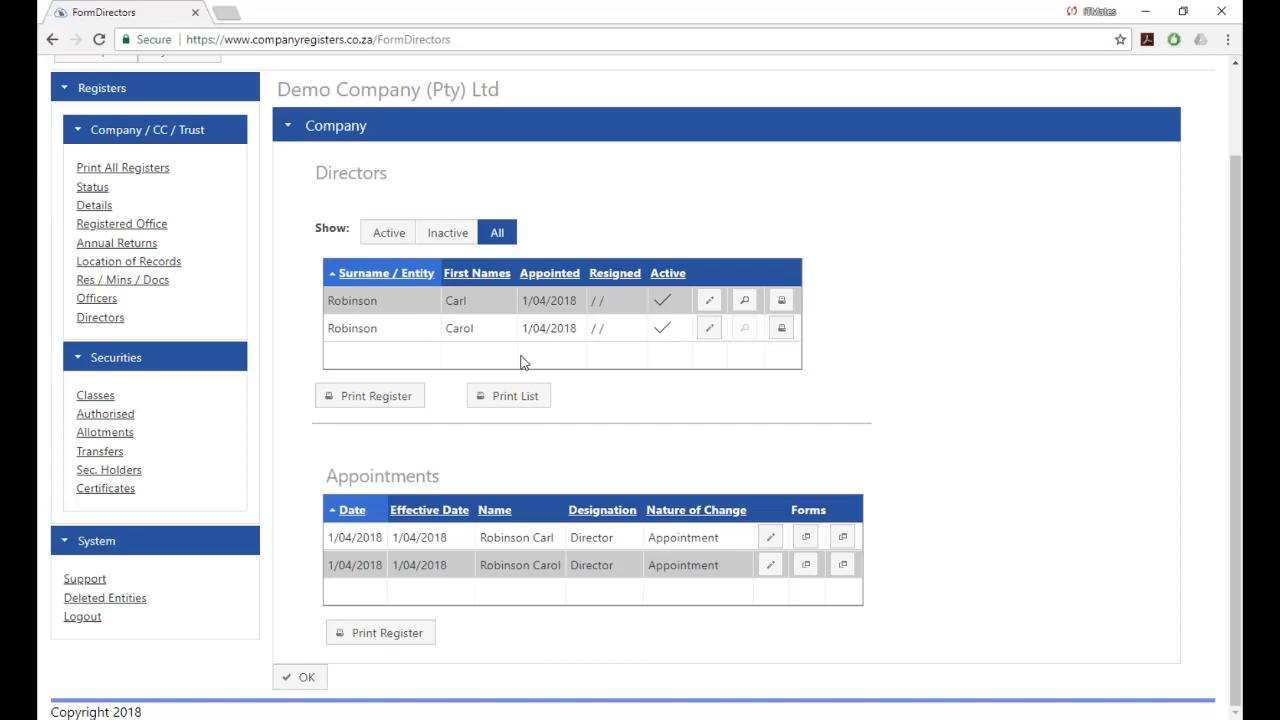
pyautogui.click(97, 282)
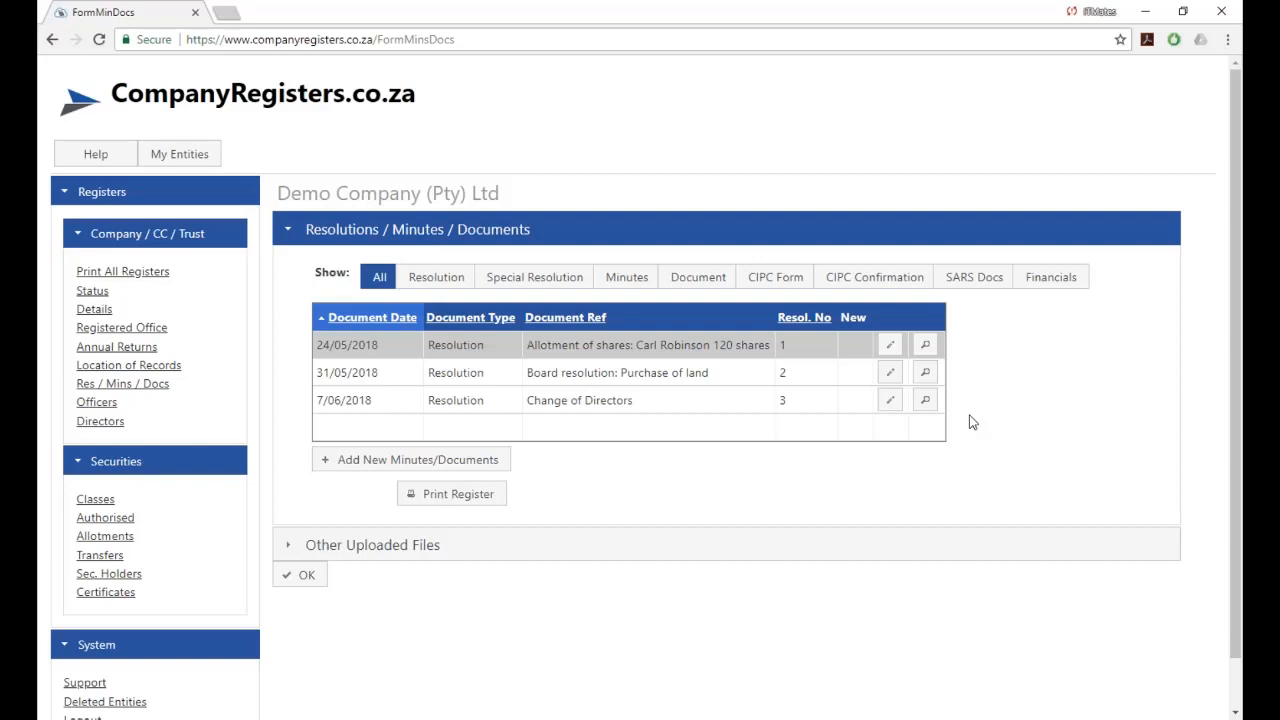
# Add a Resolution dated 4/06/2018 with Scan_20180524 (3).pdf attached and save it.
pyautogui.click(351, 463)
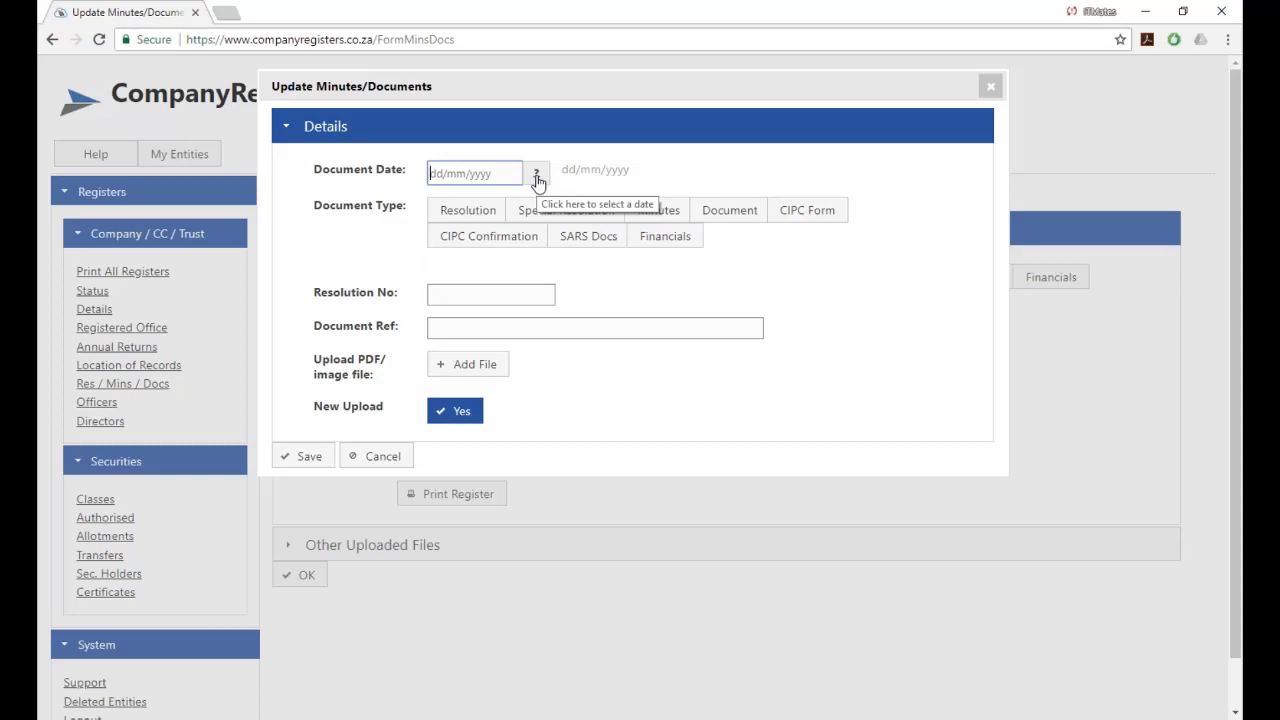
pyautogui.click(537, 178)
pyautogui.click(476, 279)
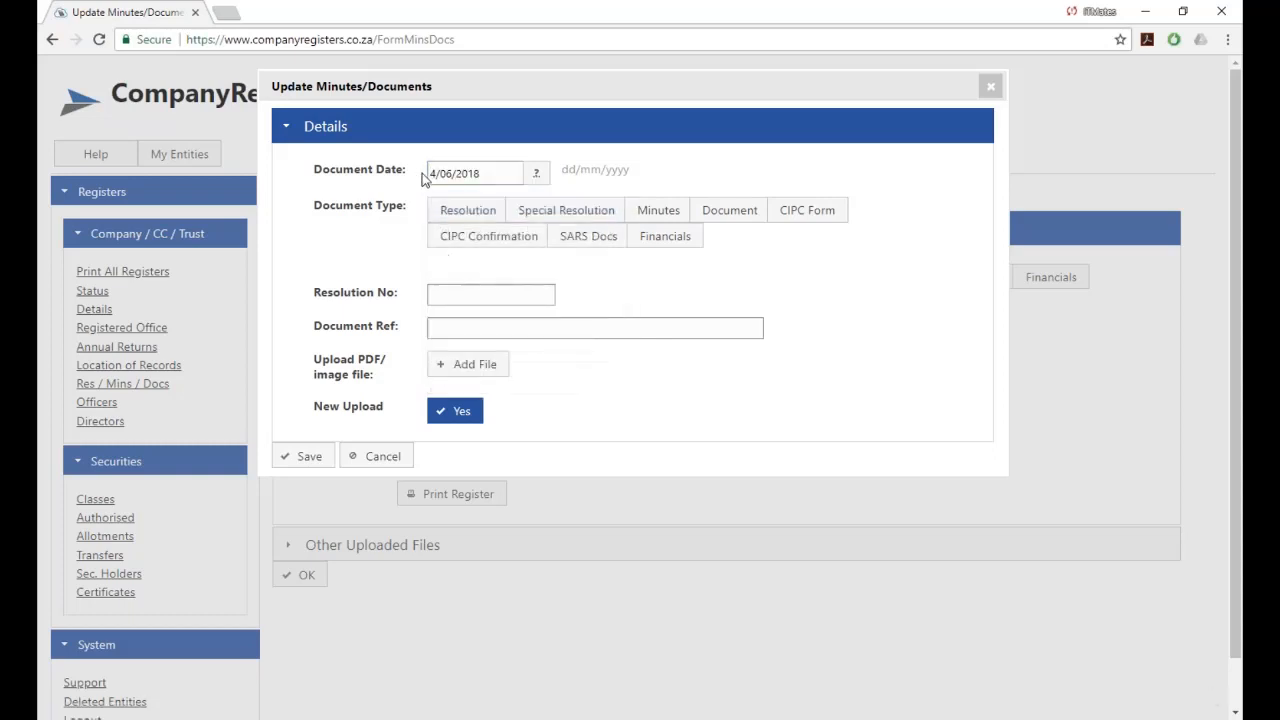
pyautogui.click(470, 215)
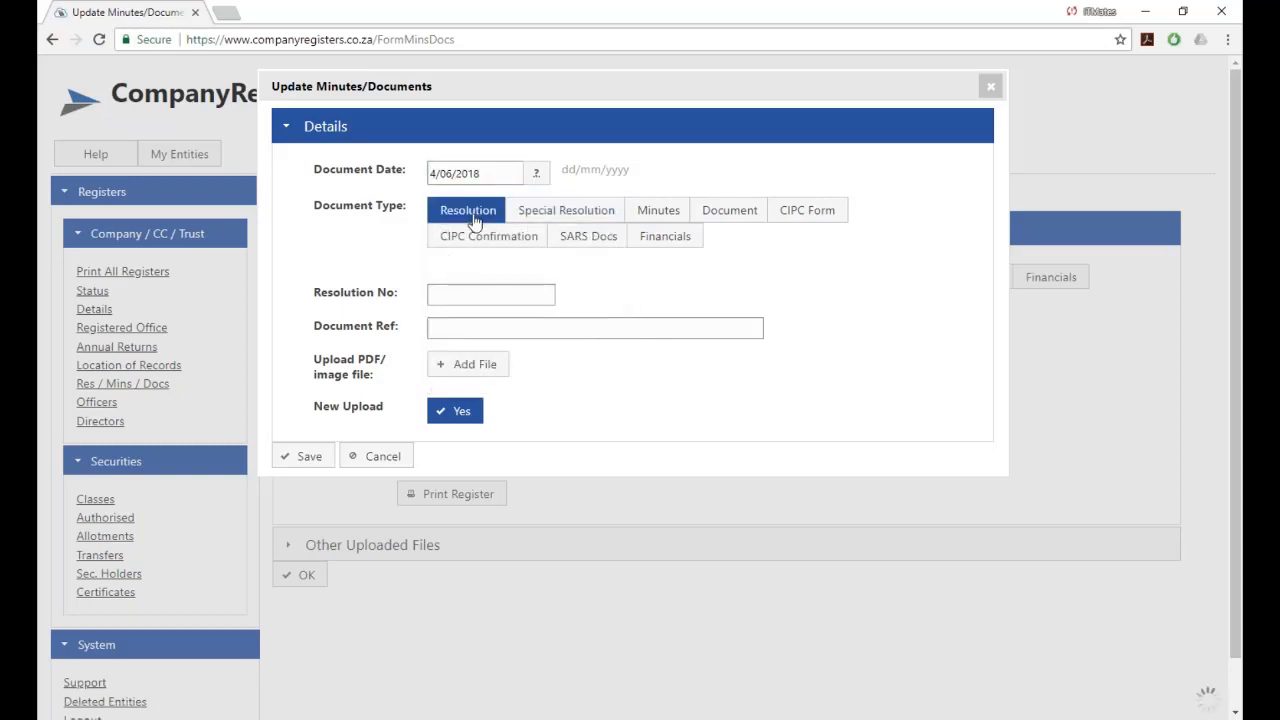
pyautogui.click(460, 366)
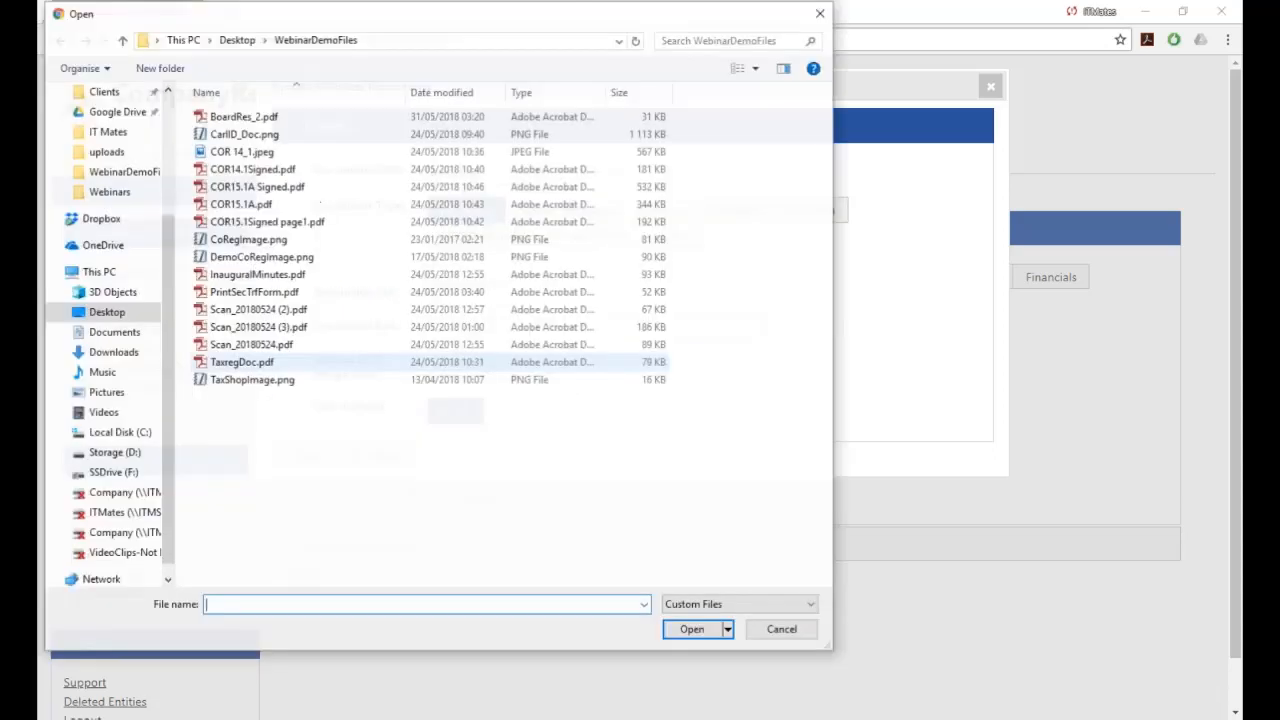
pyautogui.doubleClick(258, 326)
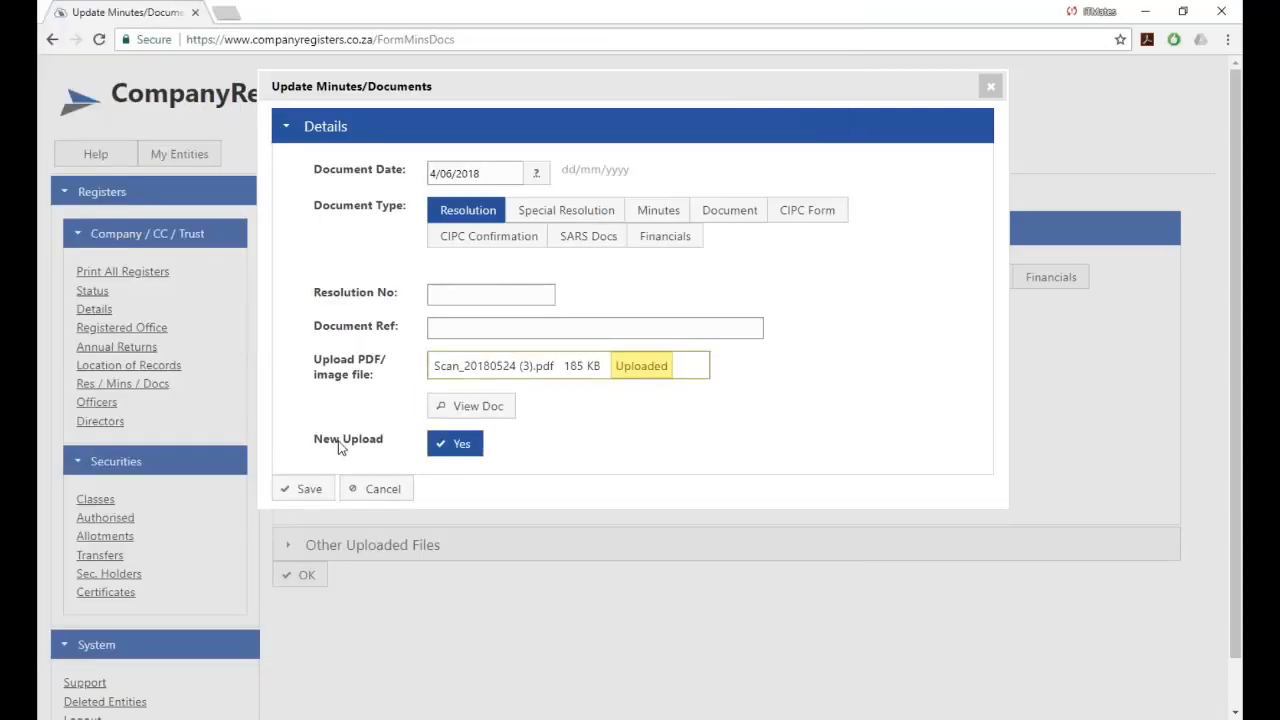
pyautogui.click(306, 489)
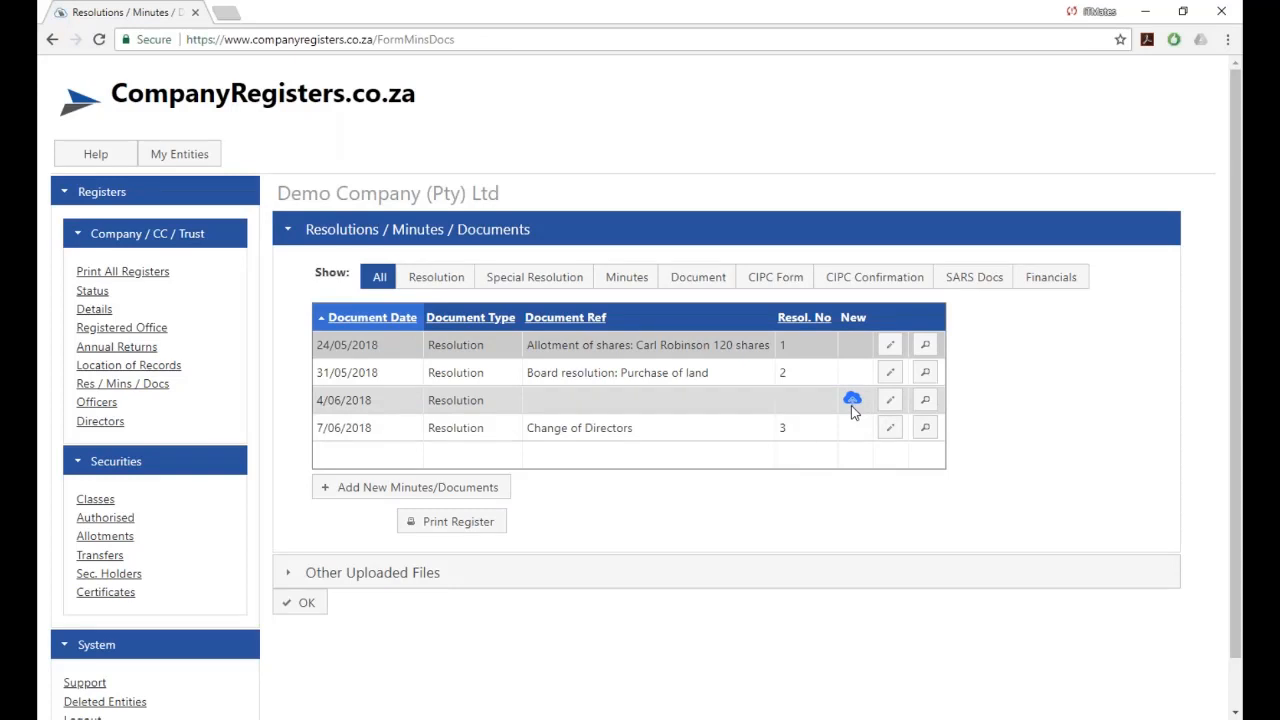
# Edit the 4/06/2018 resolution, set New Upload to No, and save.
pyautogui.click(890, 400)
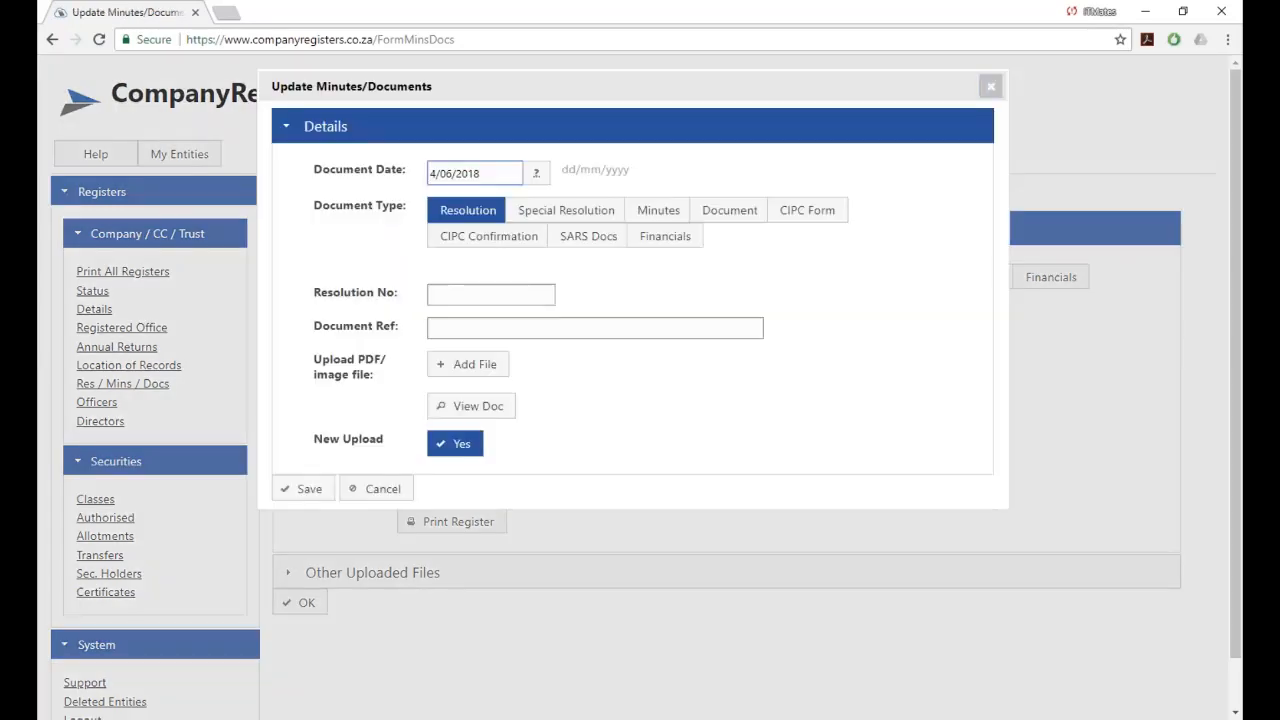
pyautogui.click(459, 447)
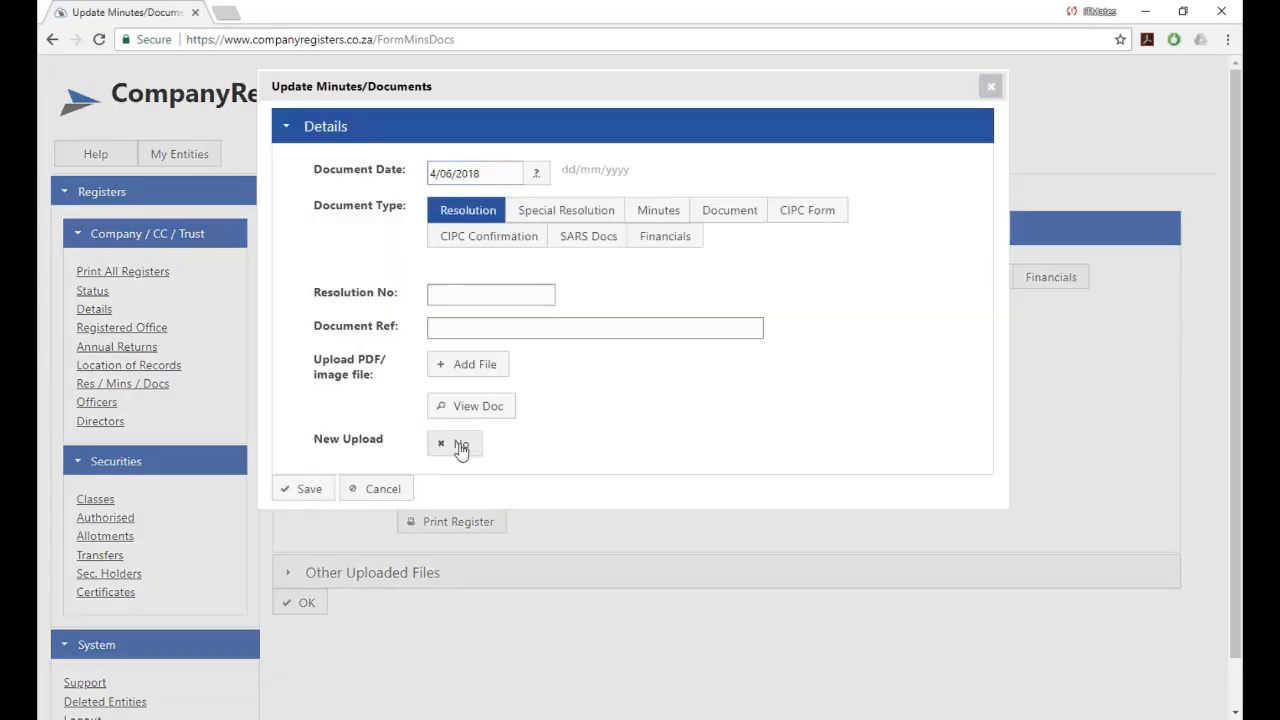
pyautogui.click(292, 489)
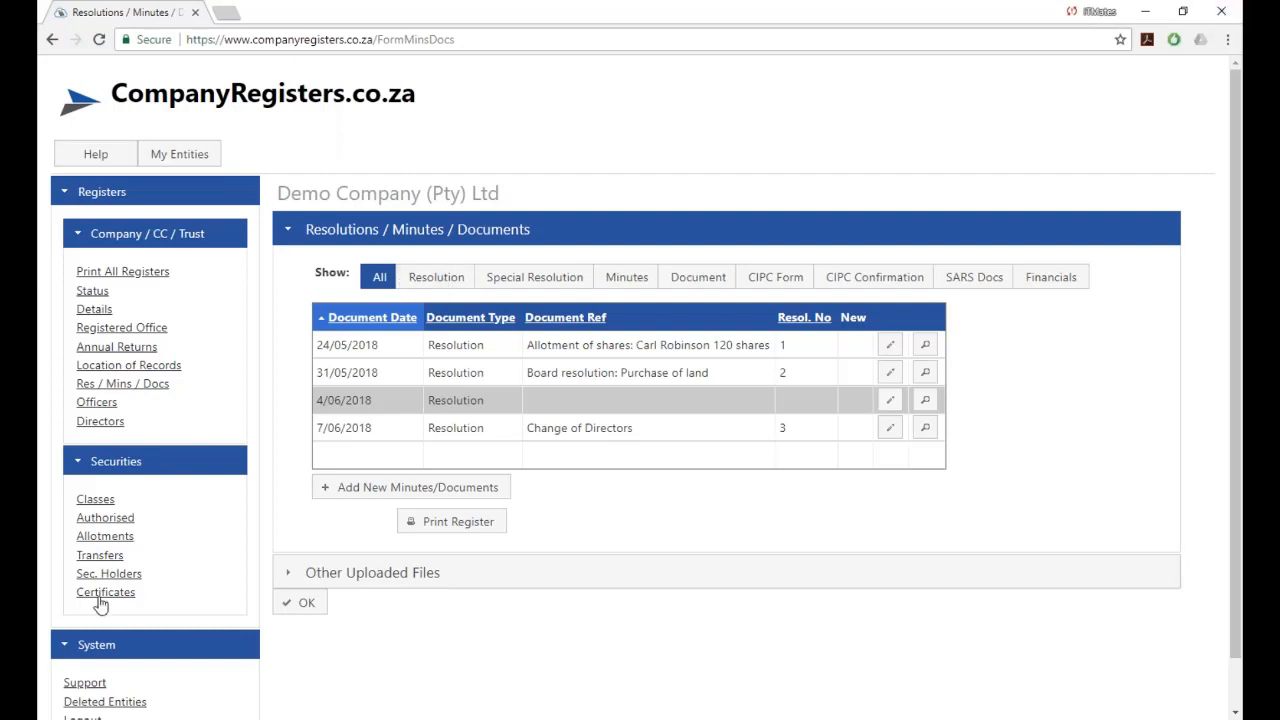
pyautogui.scroll(-1, 94, 614)
# Log out and sign in with the other saved account chosen from autofill.
pyautogui.click(84, 663)
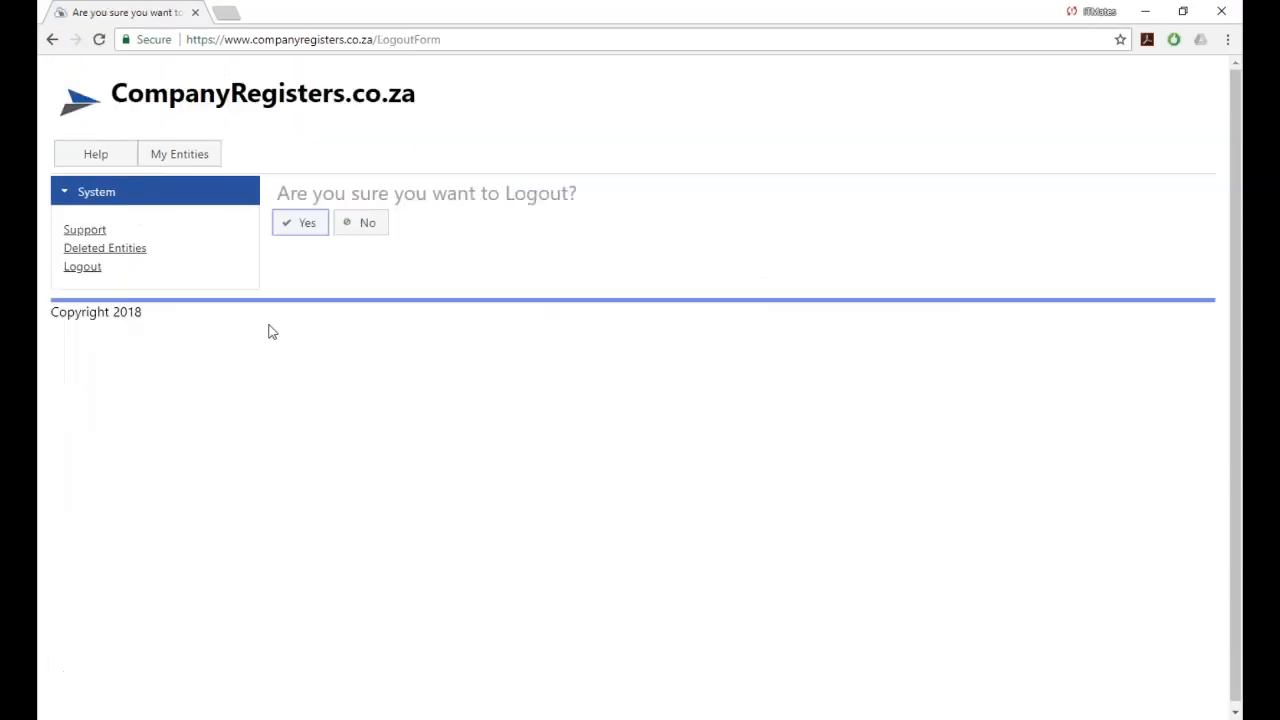
pyautogui.click(306, 225)
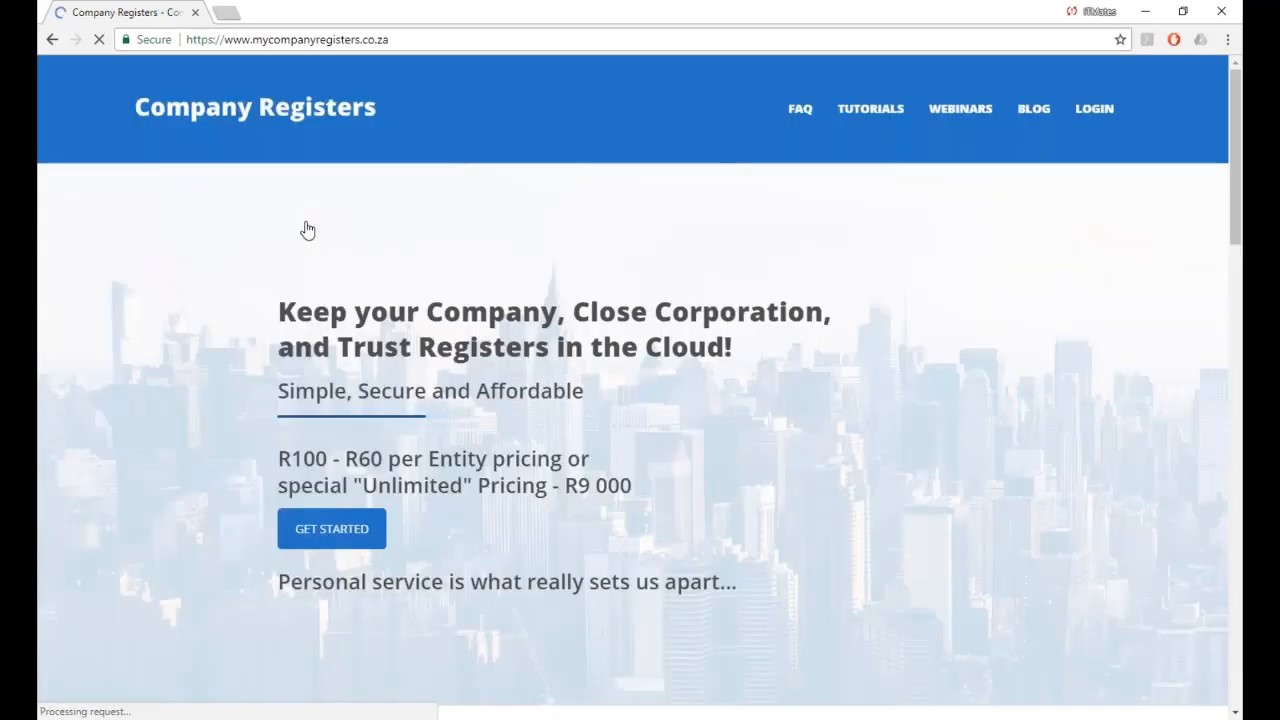
pyautogui.click(1094, 110)
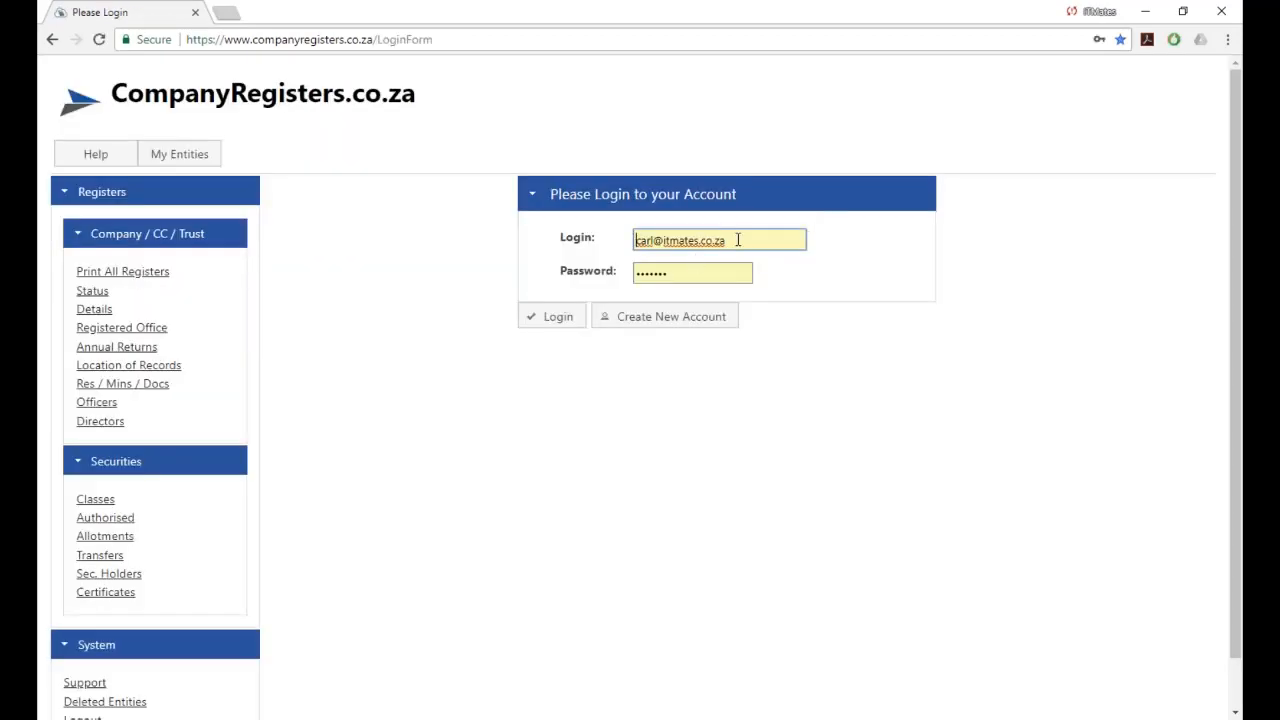
pyautogui.moveTo(737, 240); pyautogui.dragTo(536, 253)
pyautogui.write('carol')
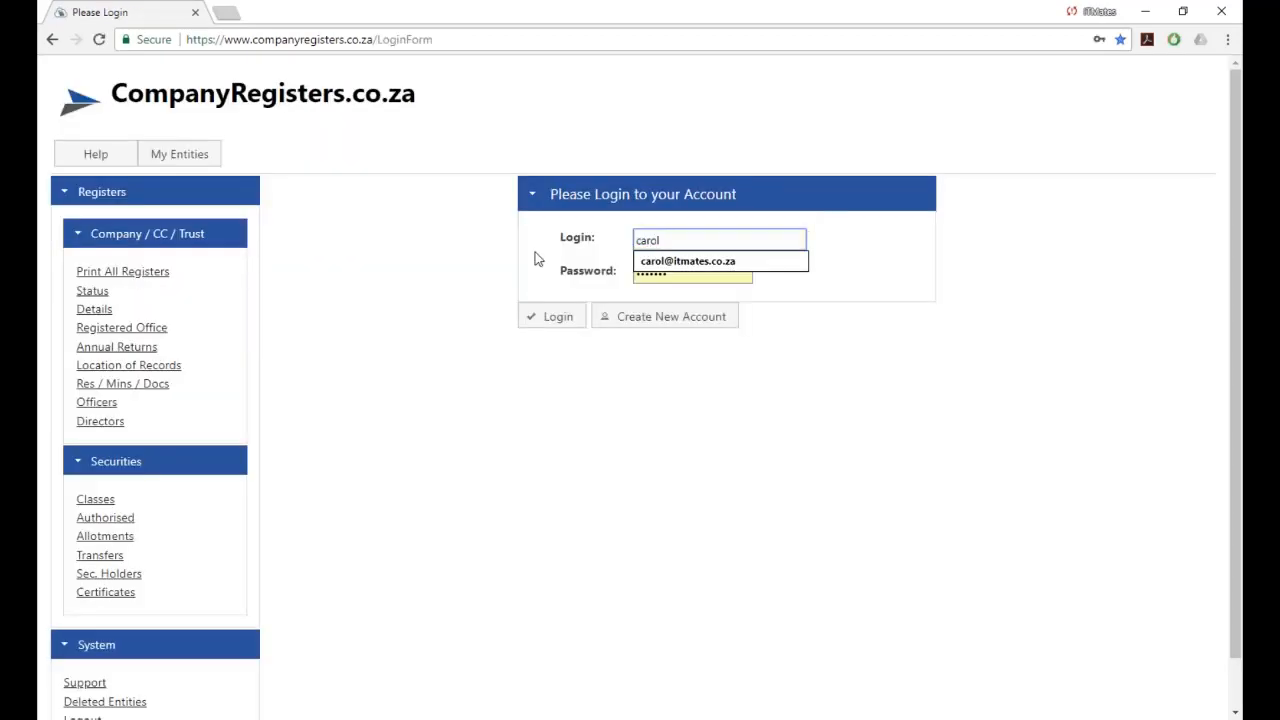
pyautogui.press('Down')
pyautogui.press('Tab')
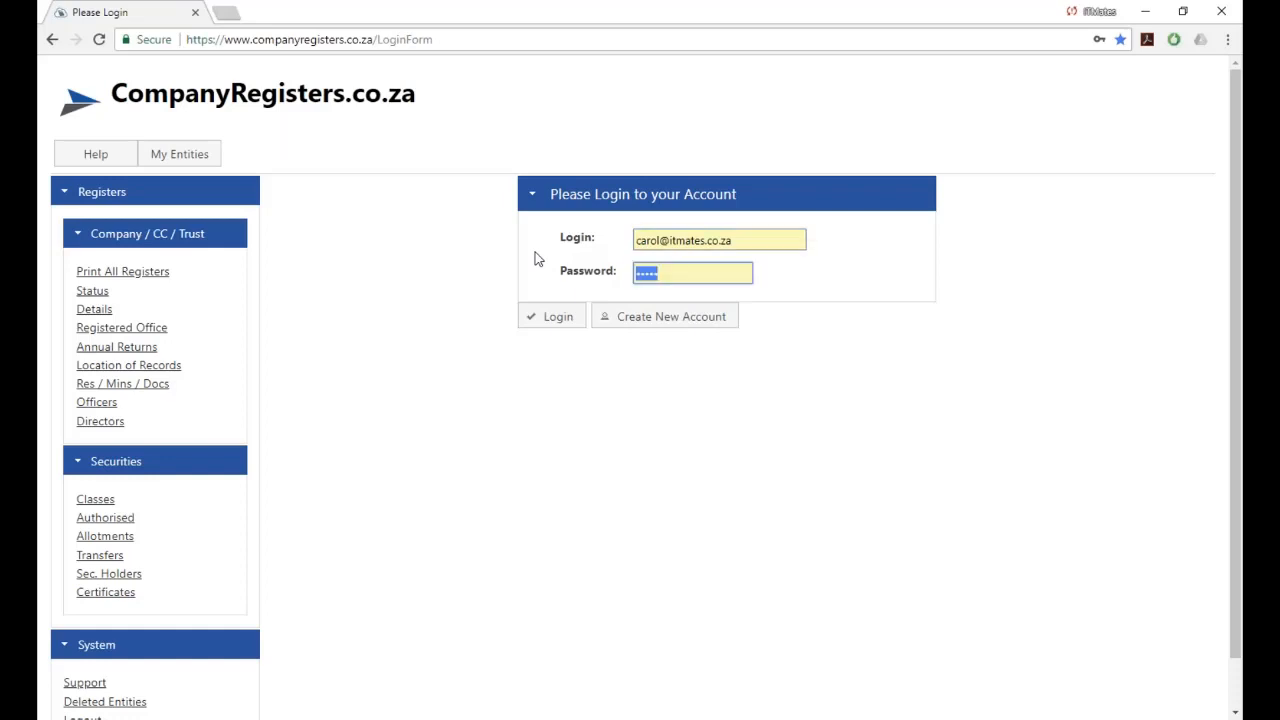
pyautogui.click(562, 320)
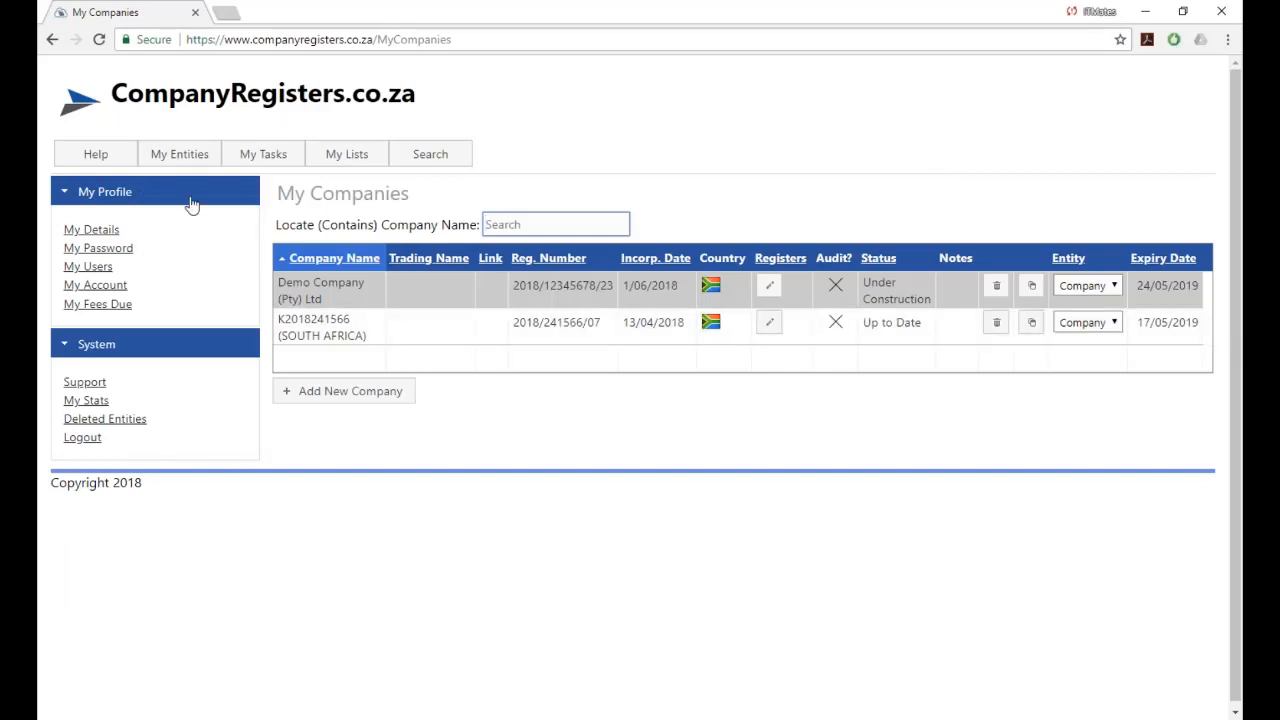
pyautogui.click(97, 231)
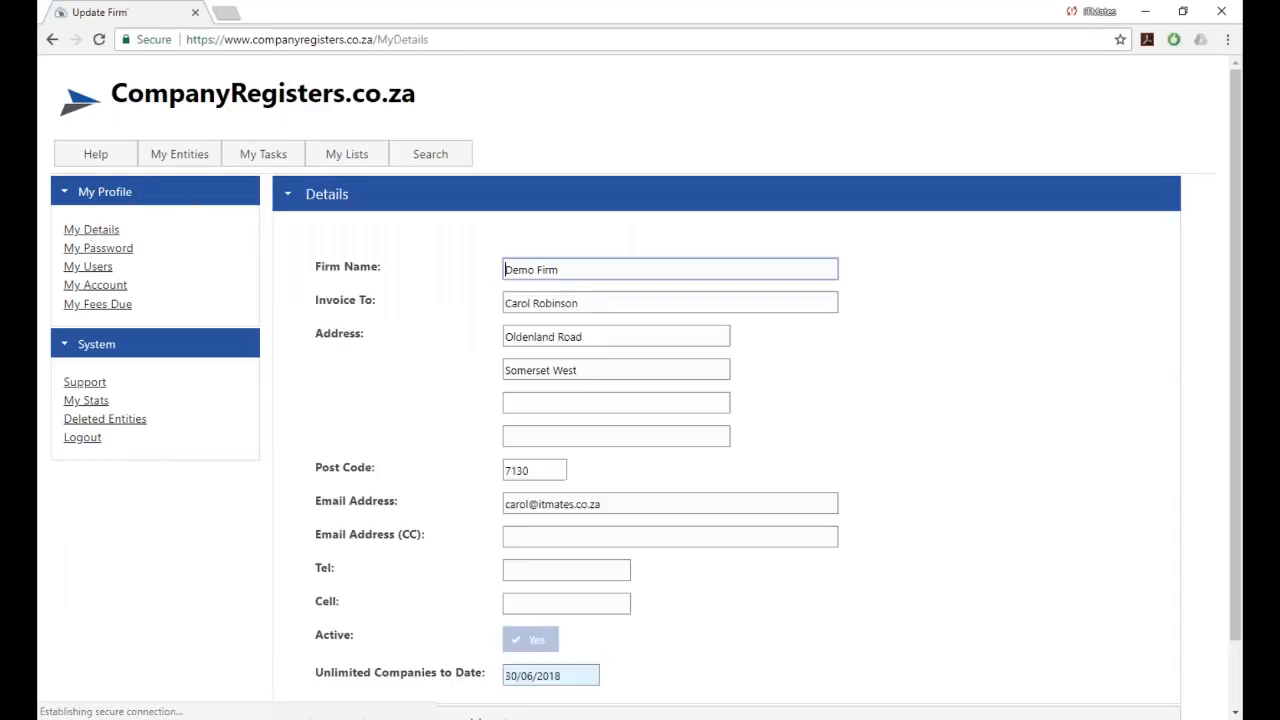
pyautogui.scroll(-2, 480, 320)
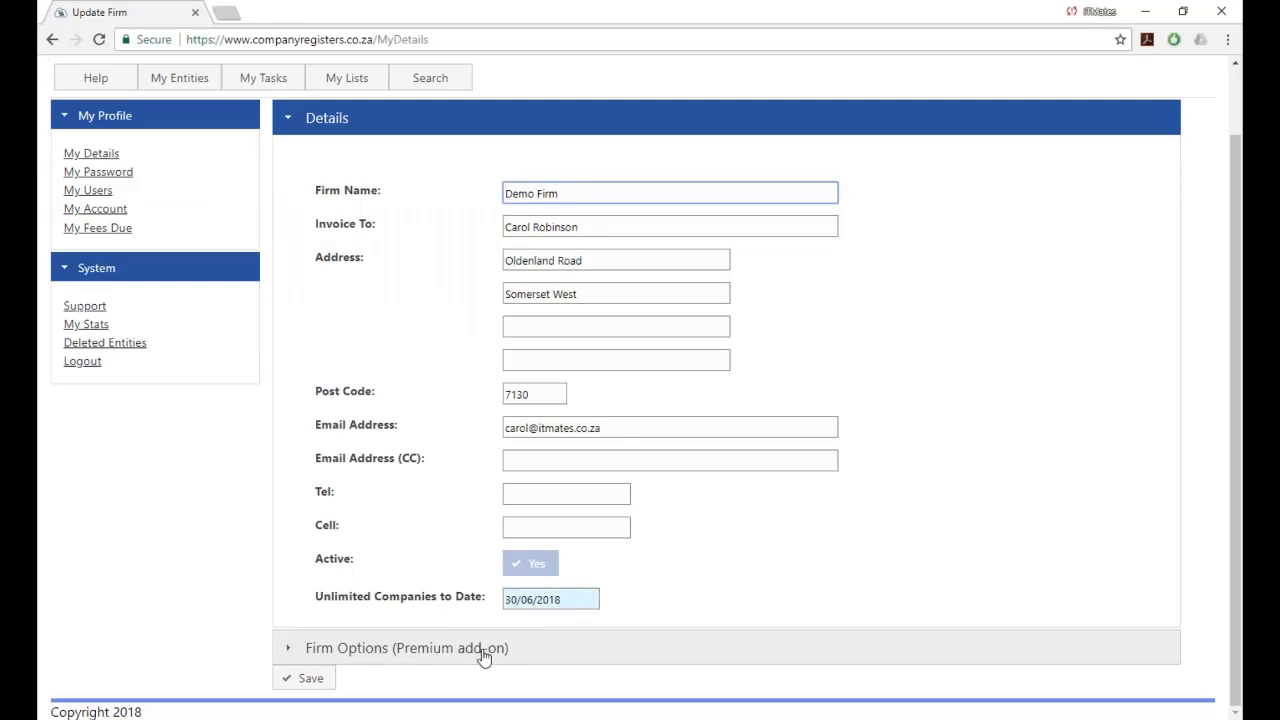
pyautogui.click(355, 650)
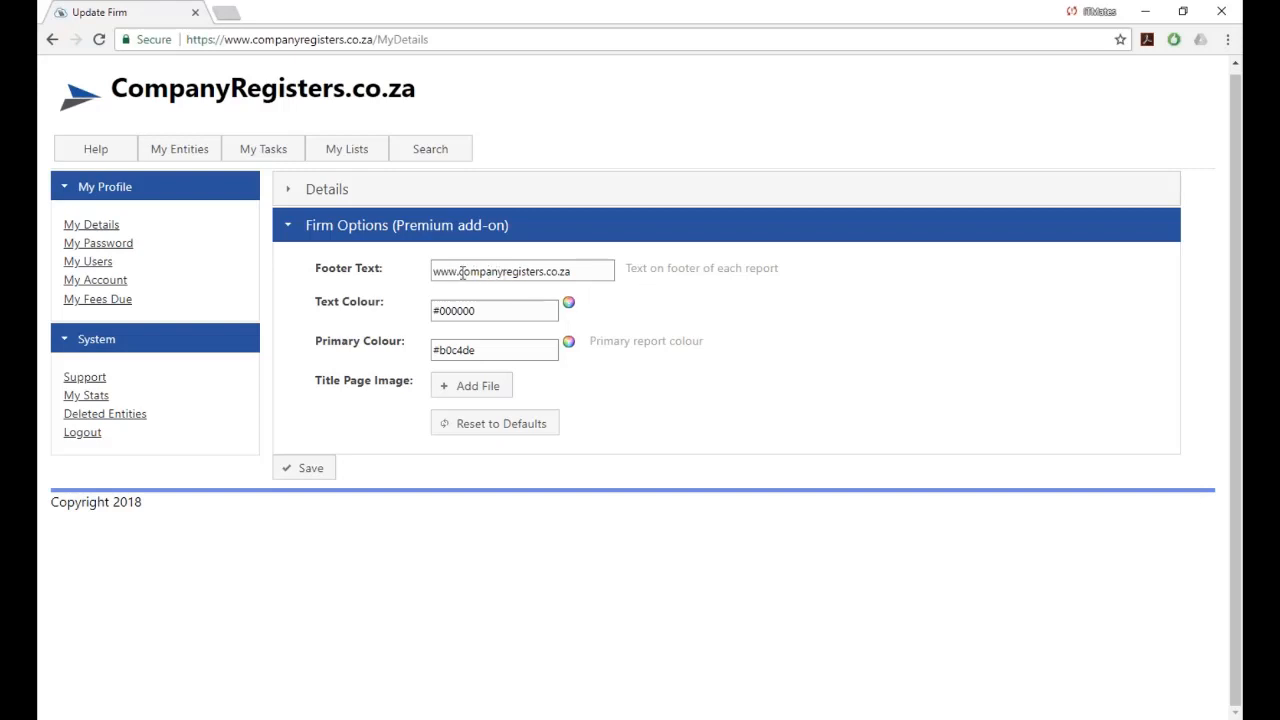
pyautogui.moveTo(461, 271); pyautogui.dragTo(544, 271)
pyautogui.write('myco')
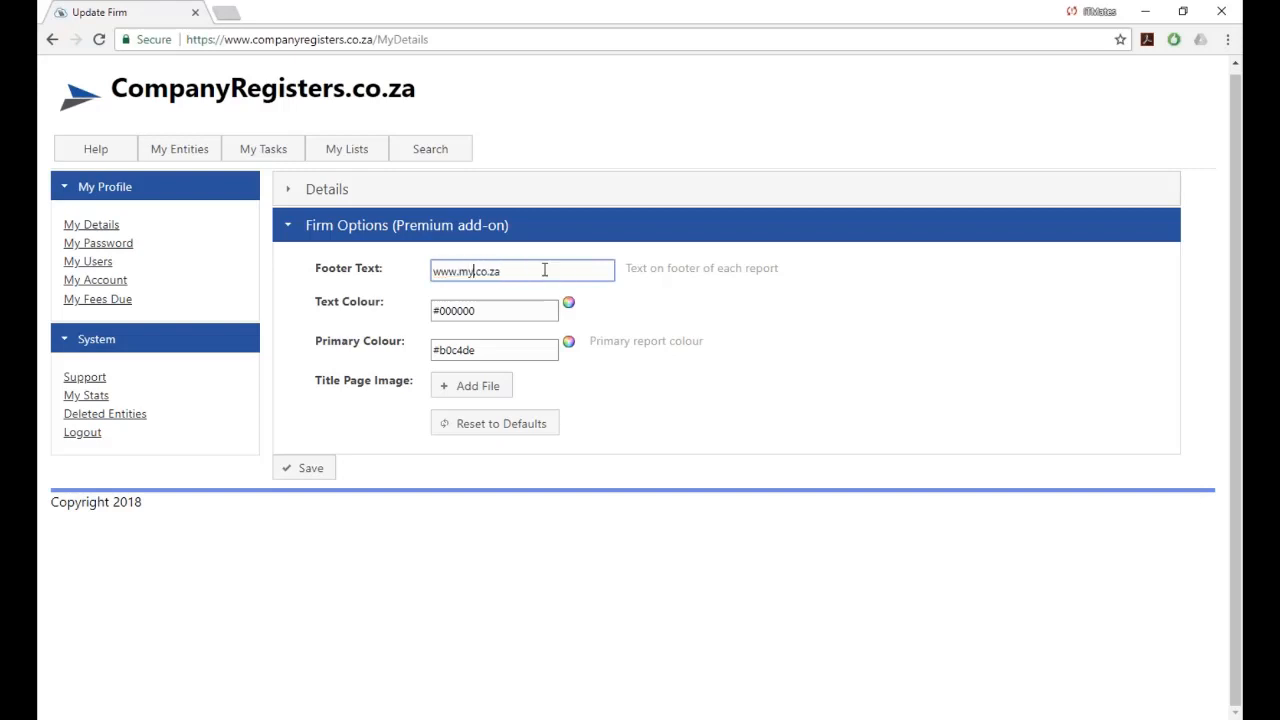
pyautogui.write('mpanywebsite')
pyautogui.click(305, 468)
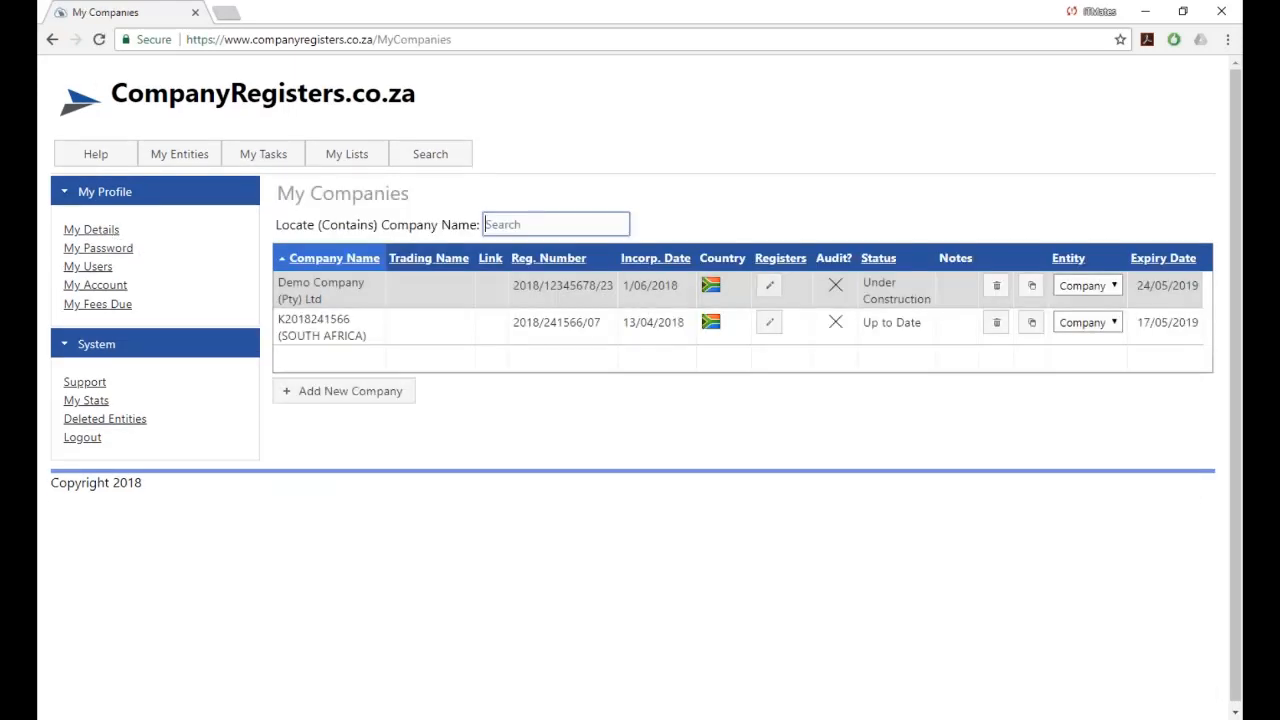
# Print Demo Company's Register of Directors, check the new footer, then close the PDF.
pyautogui.click(767, 292)
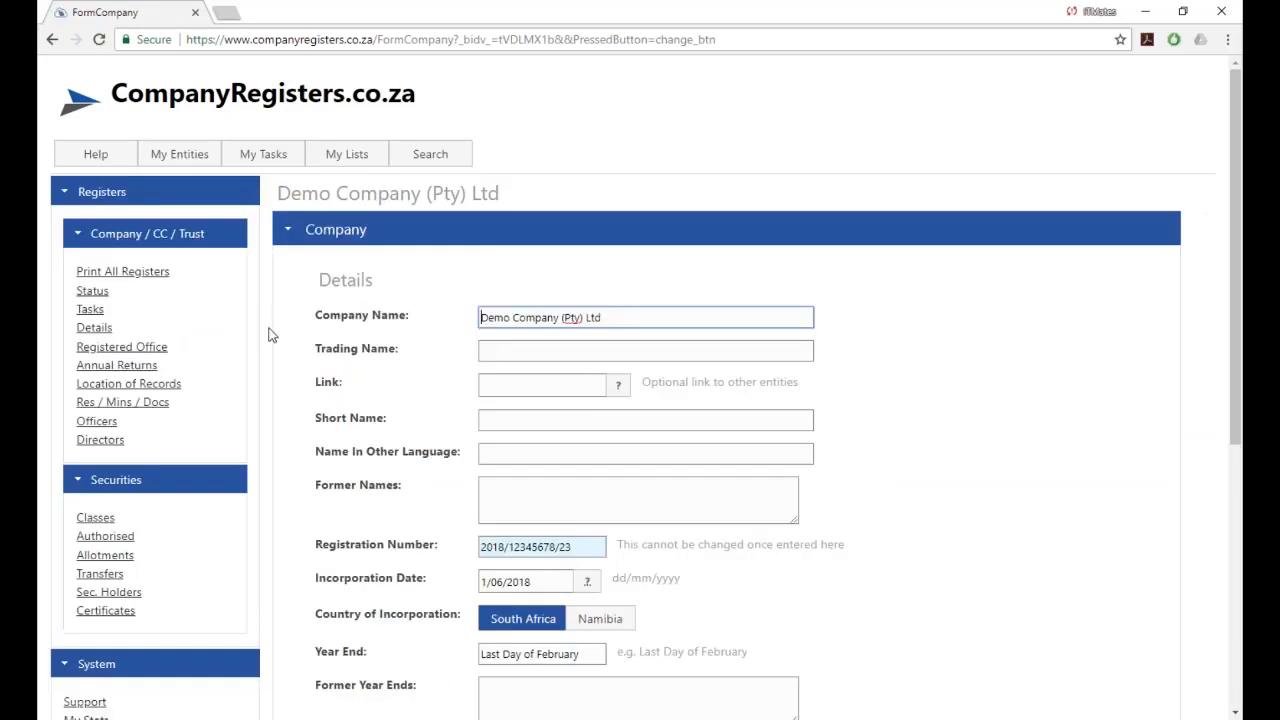
pyautogui.click(98, 439)
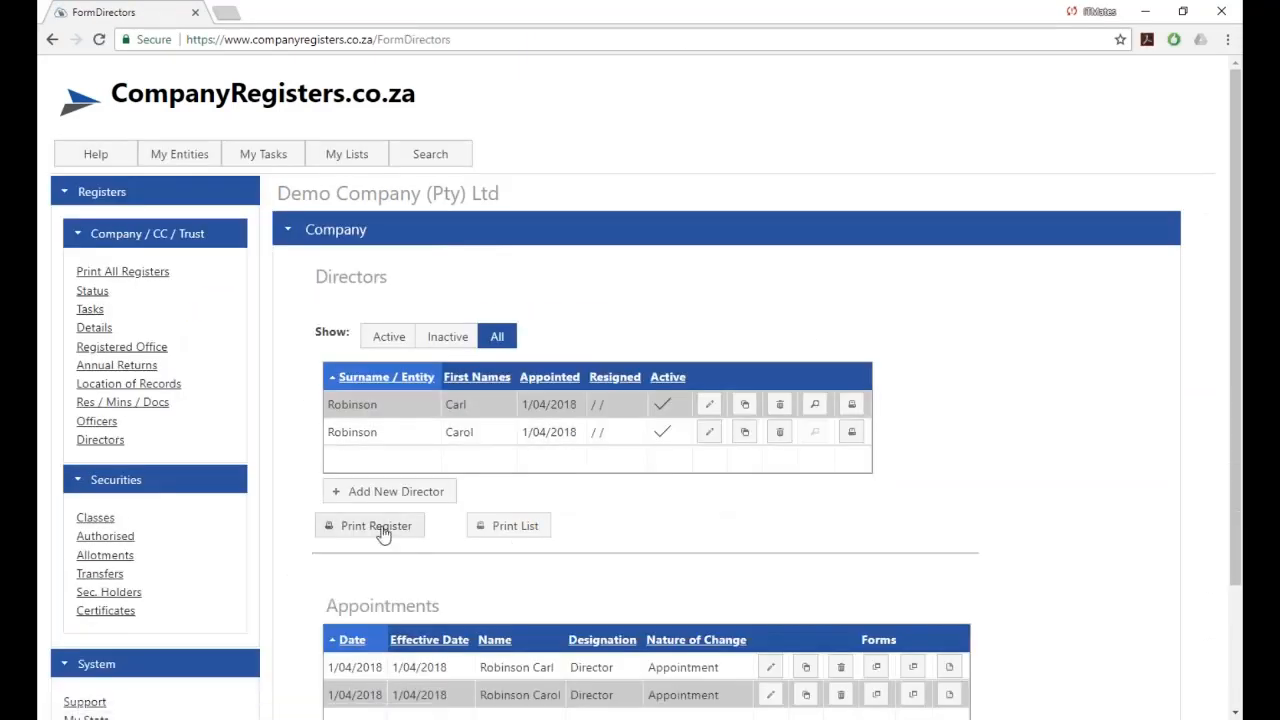
pyautogui.click(383, 527)
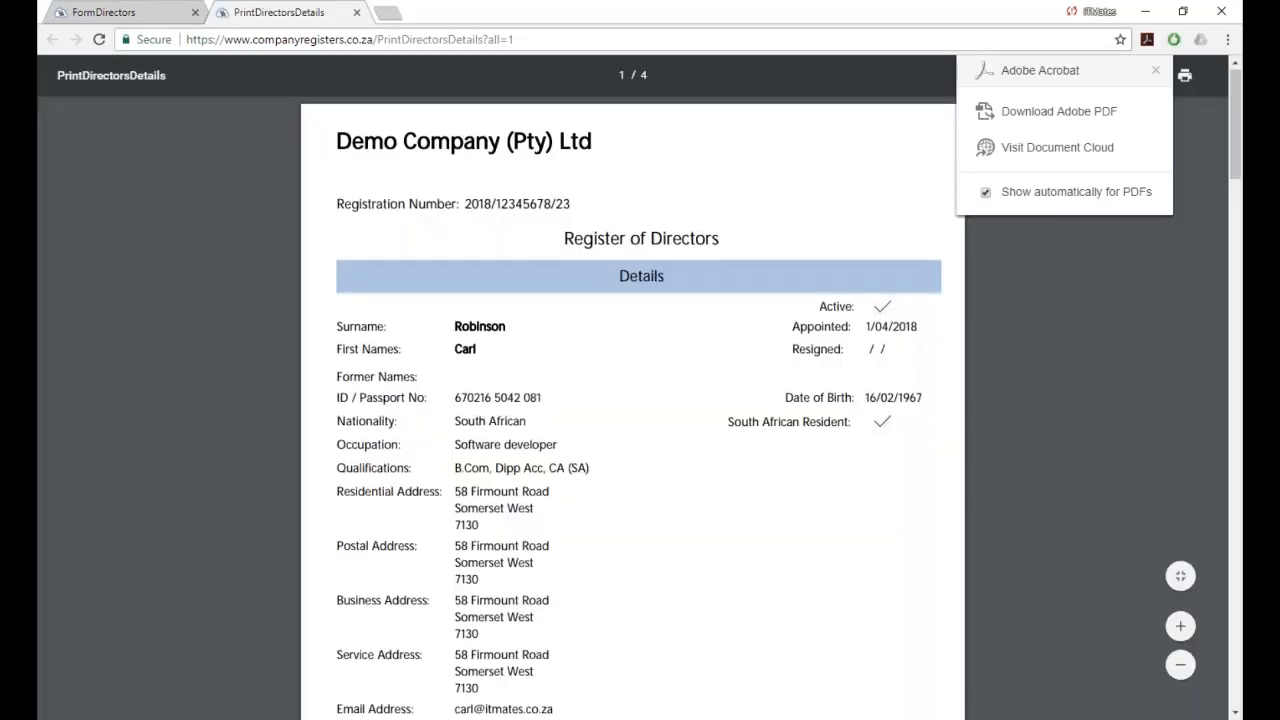
pyautogui.scroll(-5, 840, 540)
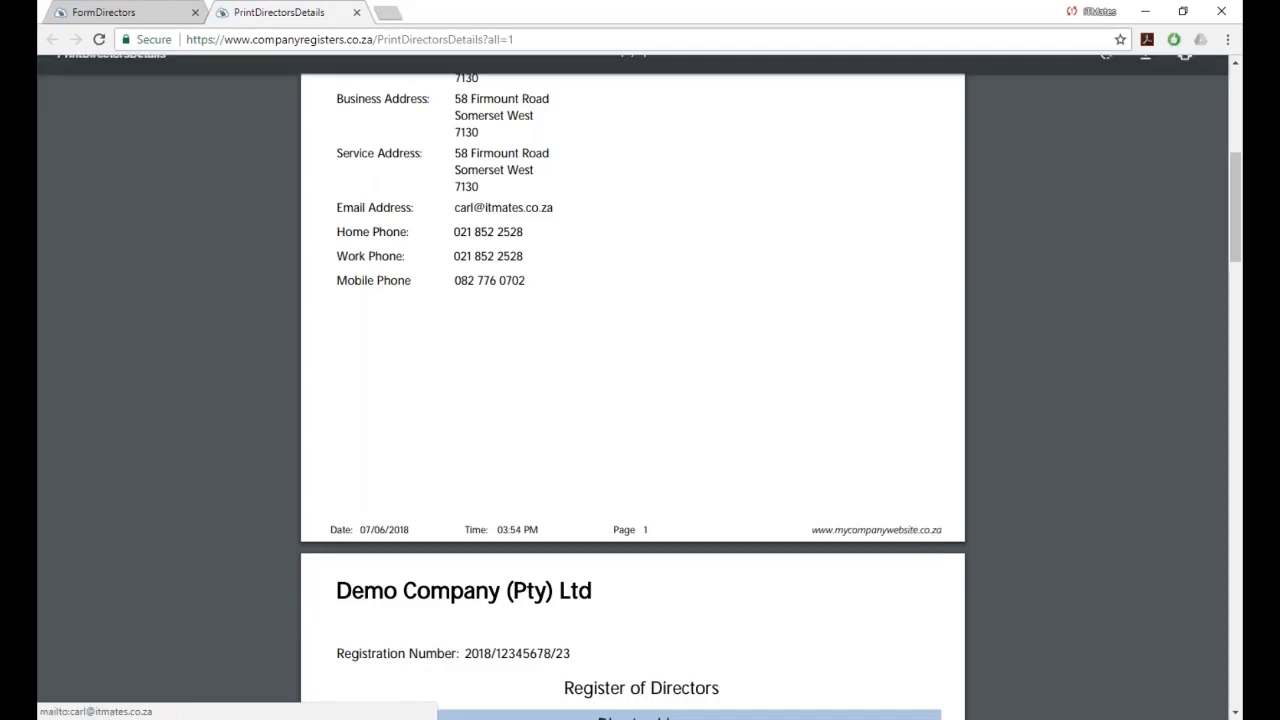
pyautogui.click(357, 13)
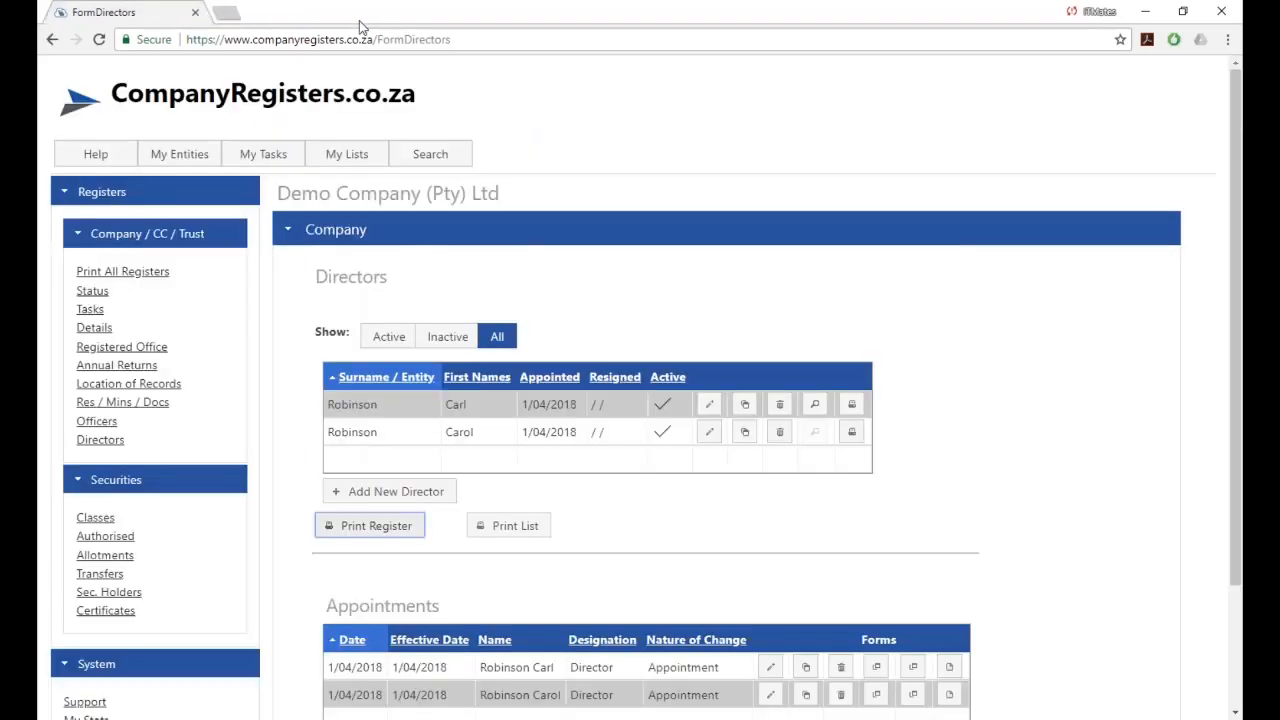
pyautogui.moveTo(175, 166)
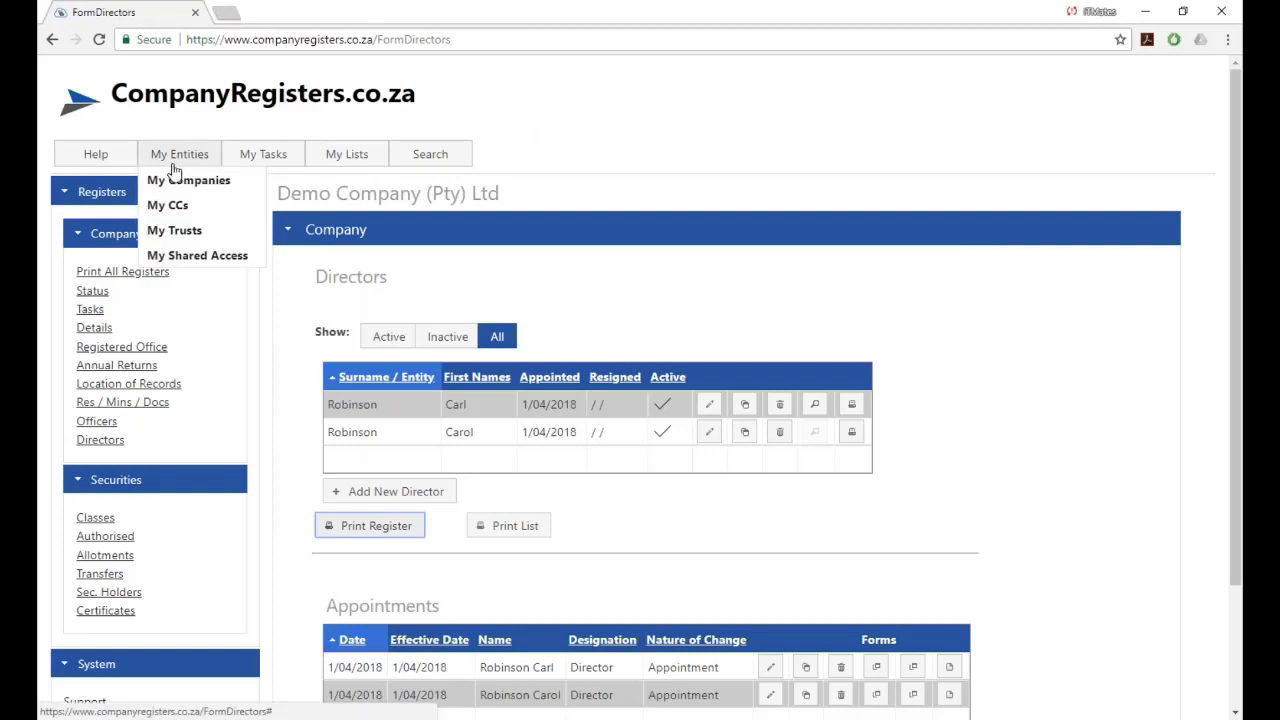
# In Firm Options, set the Primary Colour to pink #e019d6 and save.
pyautogui.click(165, 179)
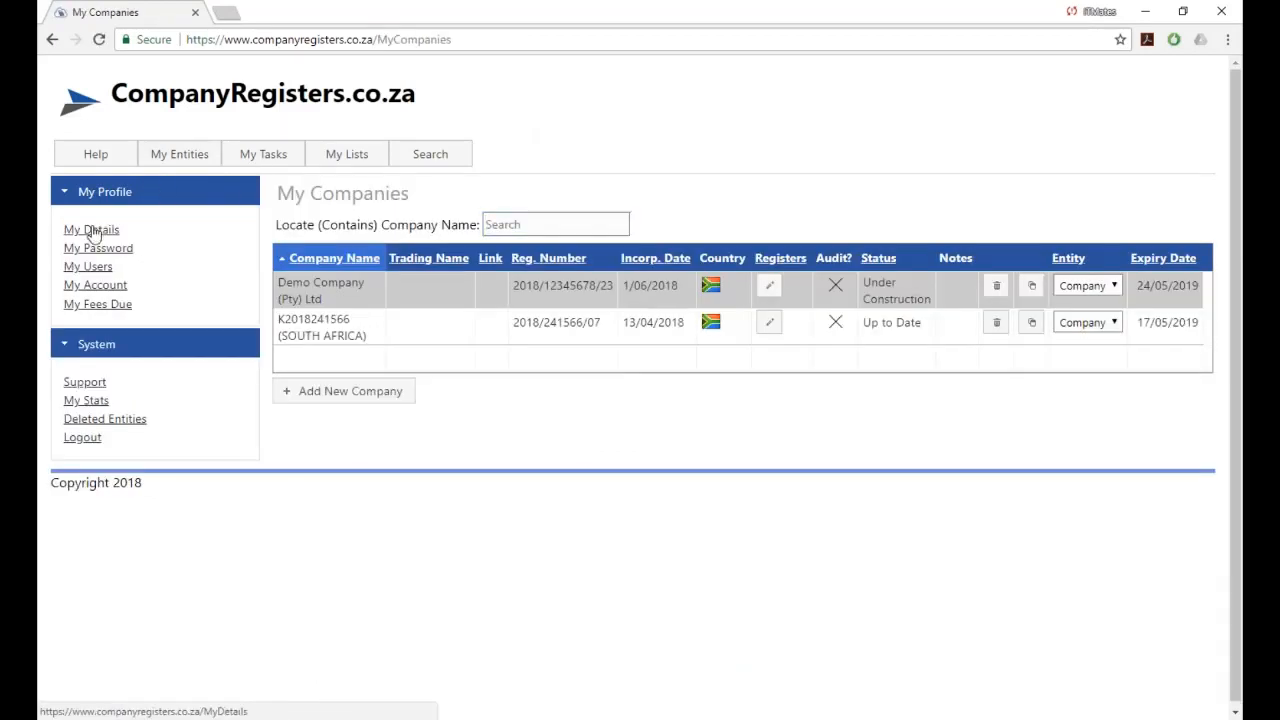
pyautogui.click(91, 230)
pyautogui.scroll(-2, 520, 388)
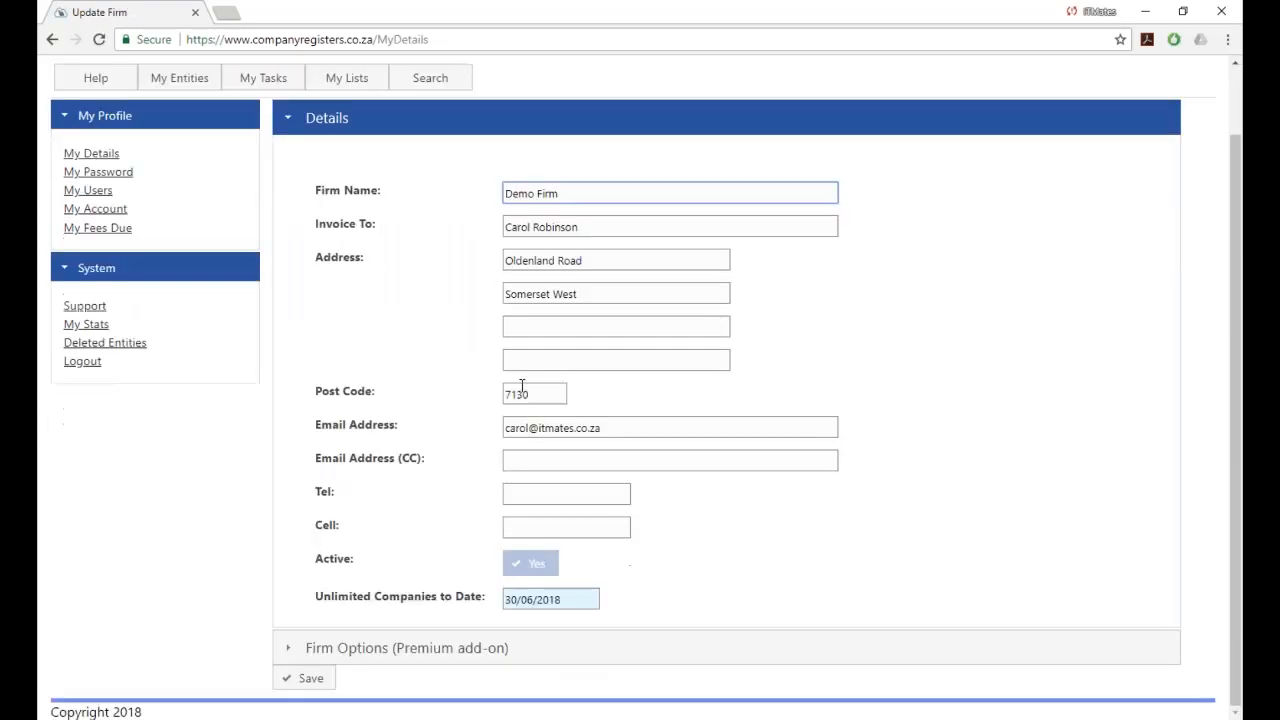
pyautogui.click(386, 648)
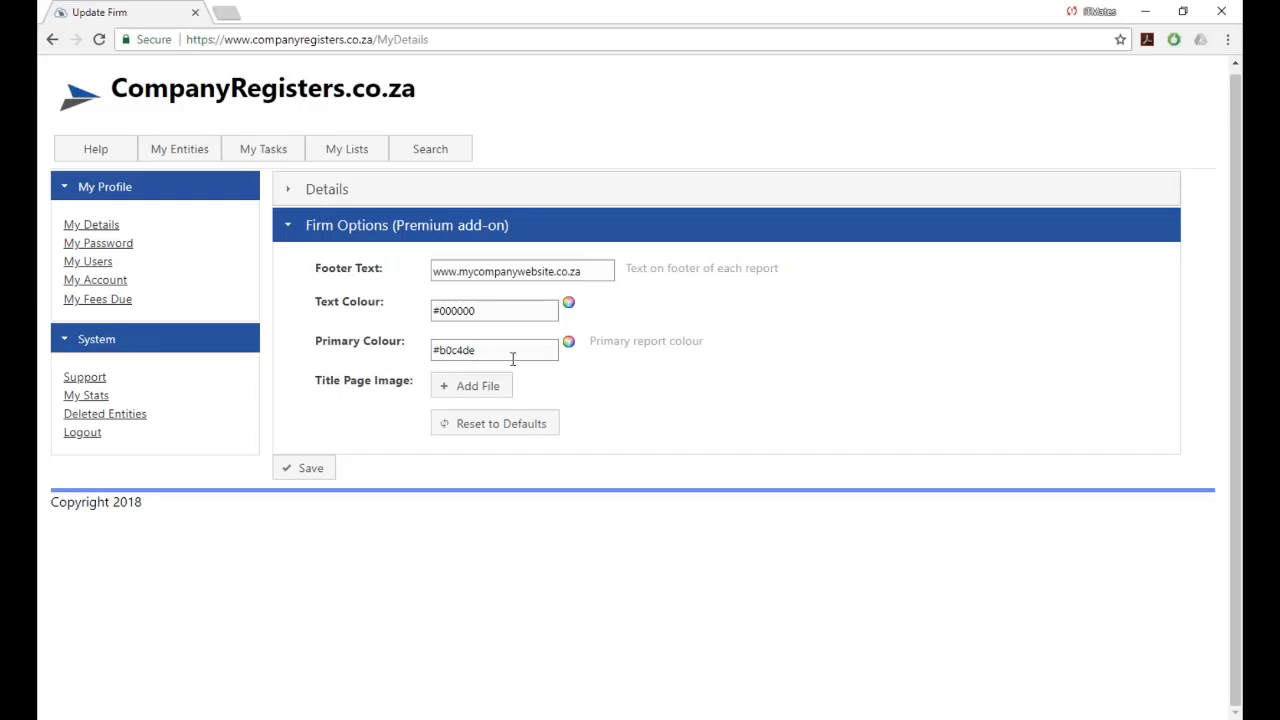
pyautogui.click(569, 343)
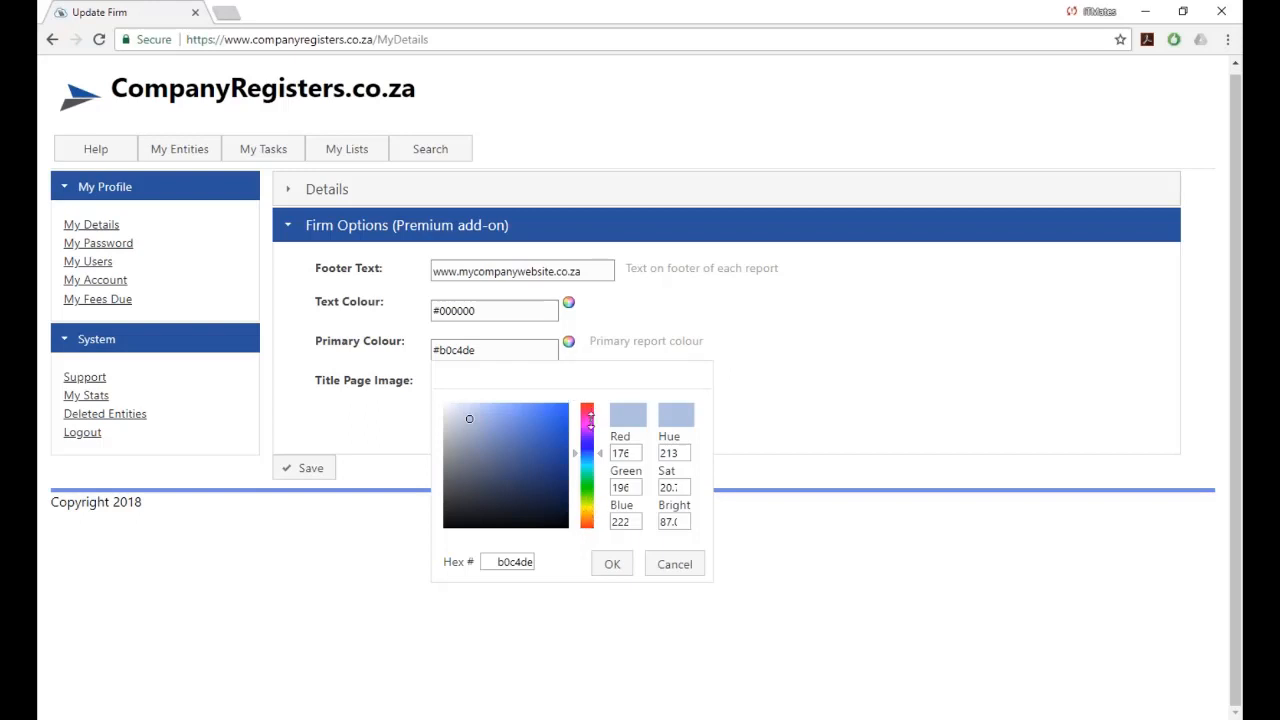
pyautogui.moveTo(575, 454); pyautogui.dragTo(574, 428)
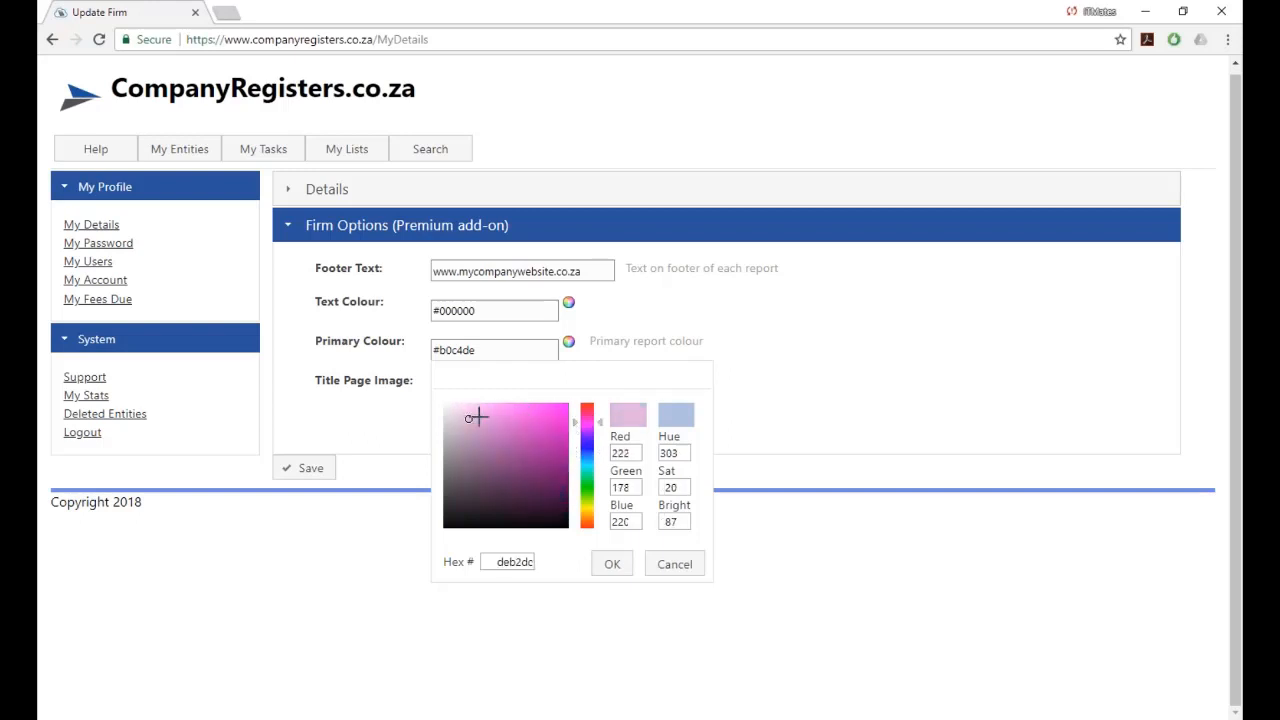
pyautogui.click(477, 421)
pyautogui.moveTo(487, 421); pyautogui.dragTo(555, 417)
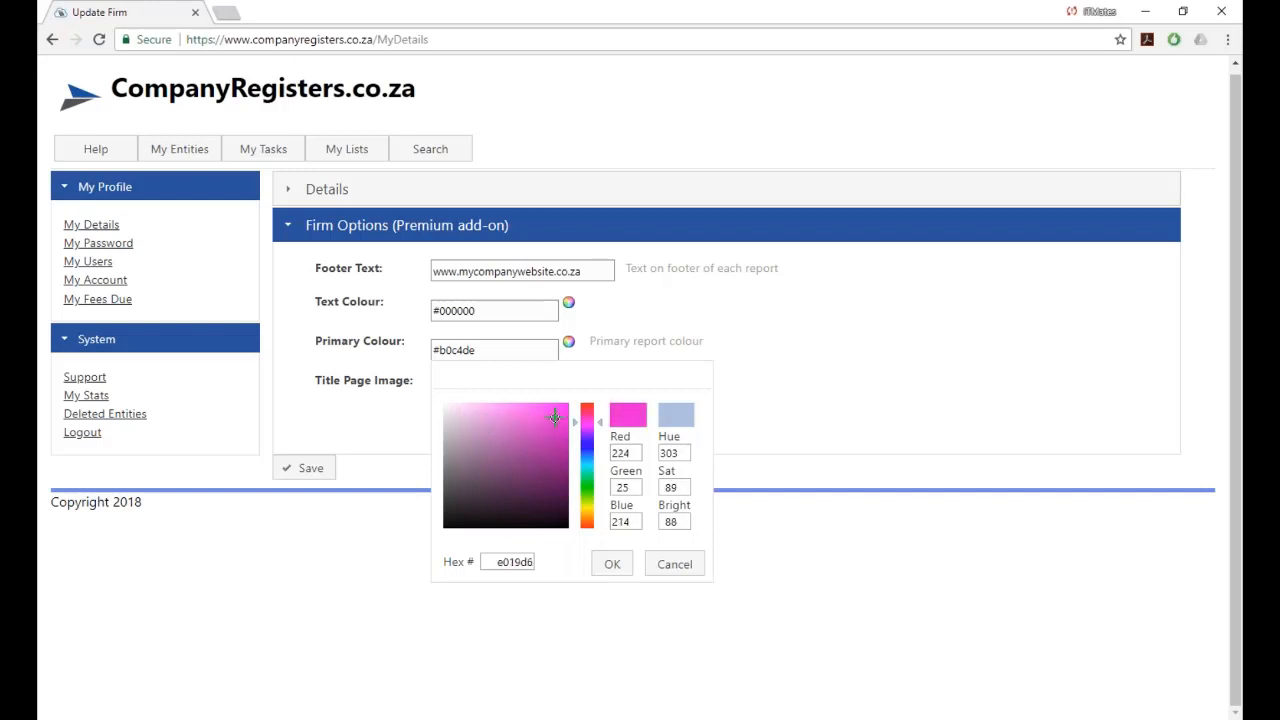
pyautogui.click(610, 564)
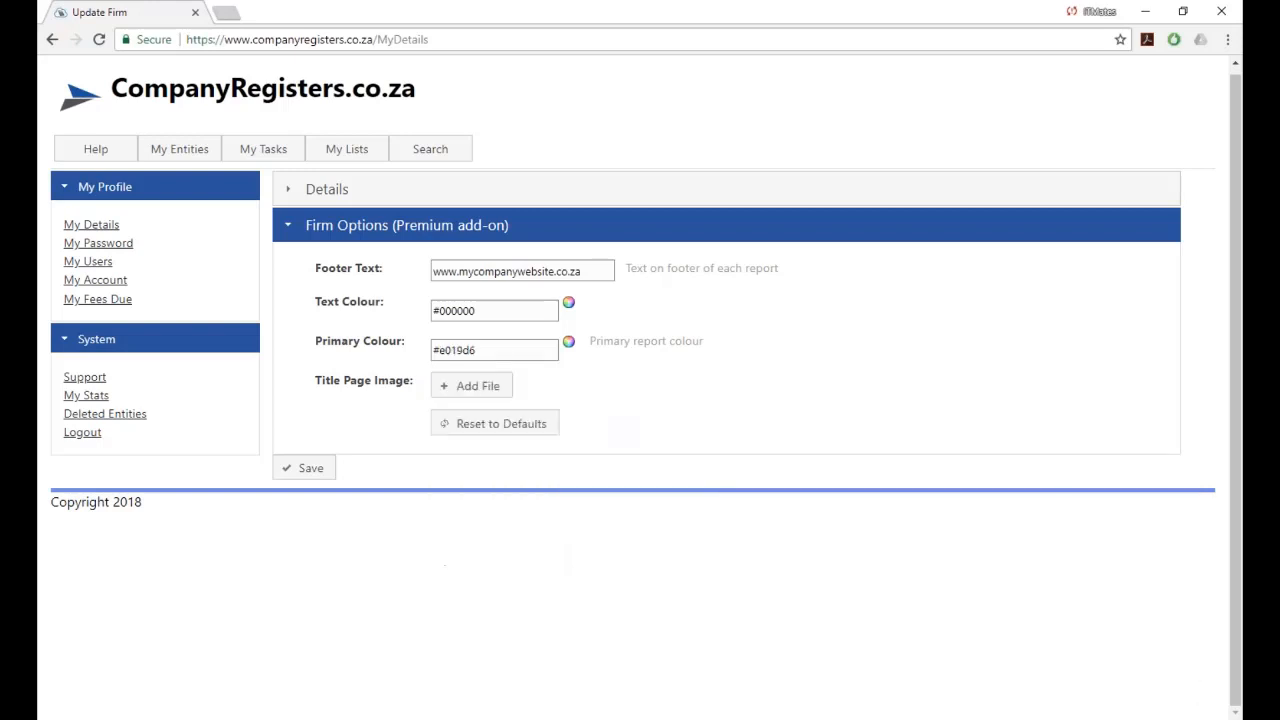
pyautogui.click(309, 478)
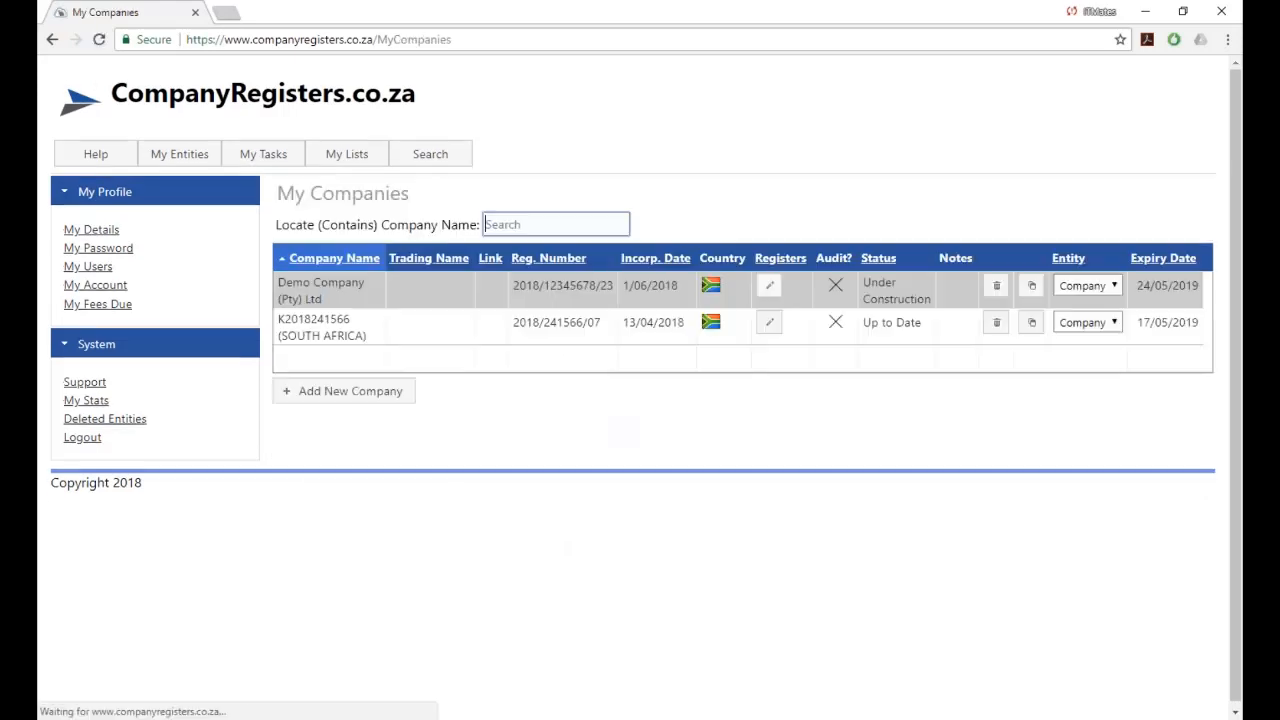
# Print Demo Company's Register of Directors and check the pink Details band in the PDF.
pyautogui.click(767, 289)
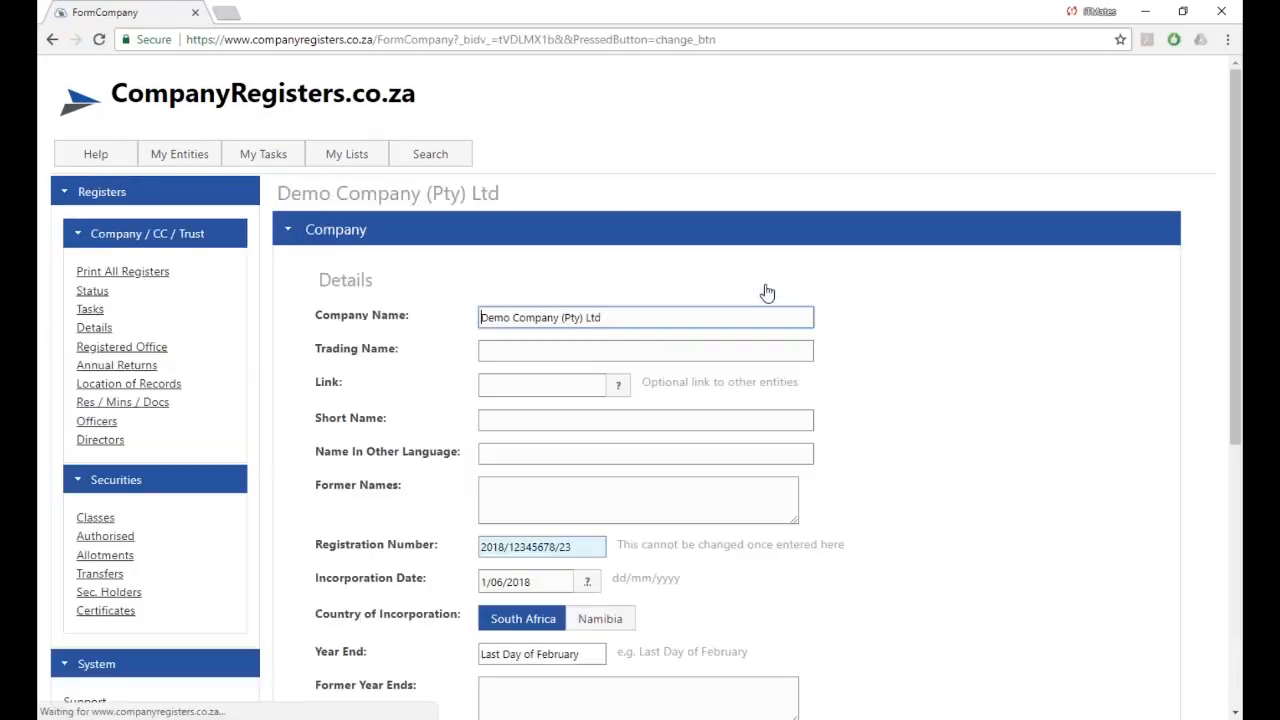
pyautogui.click(98, 444)
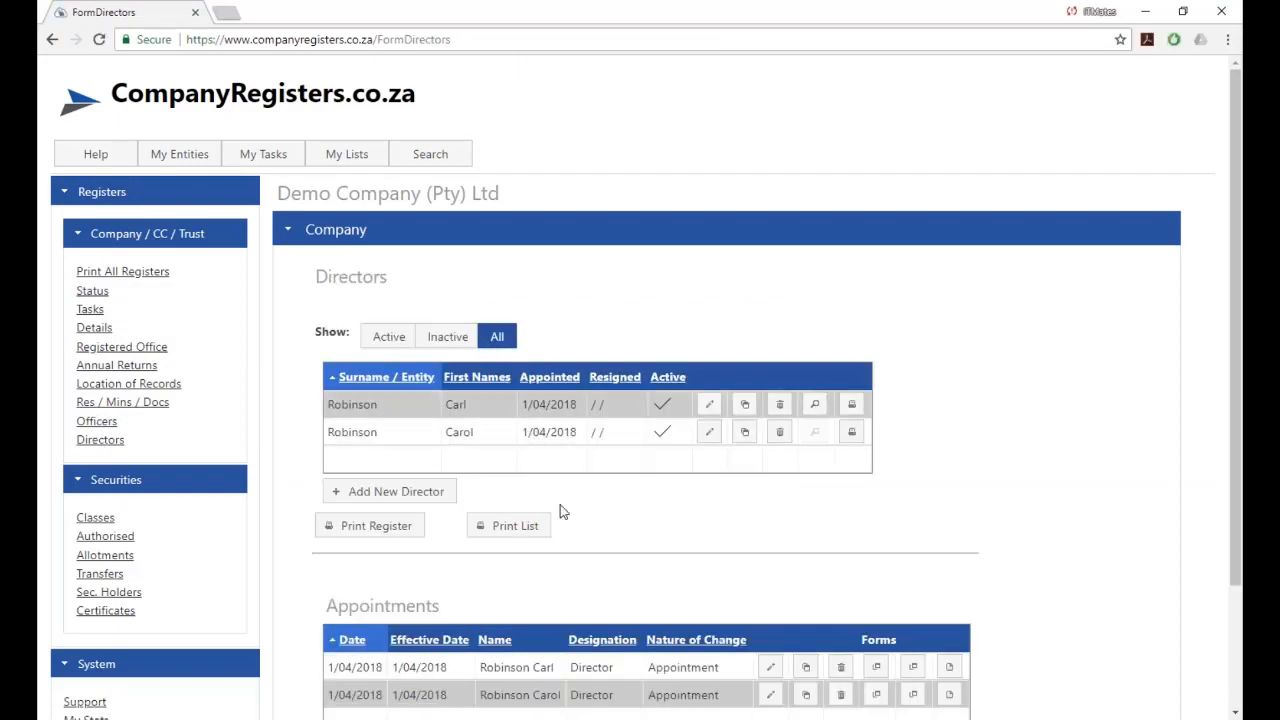
pyautogui.click(378, 527)
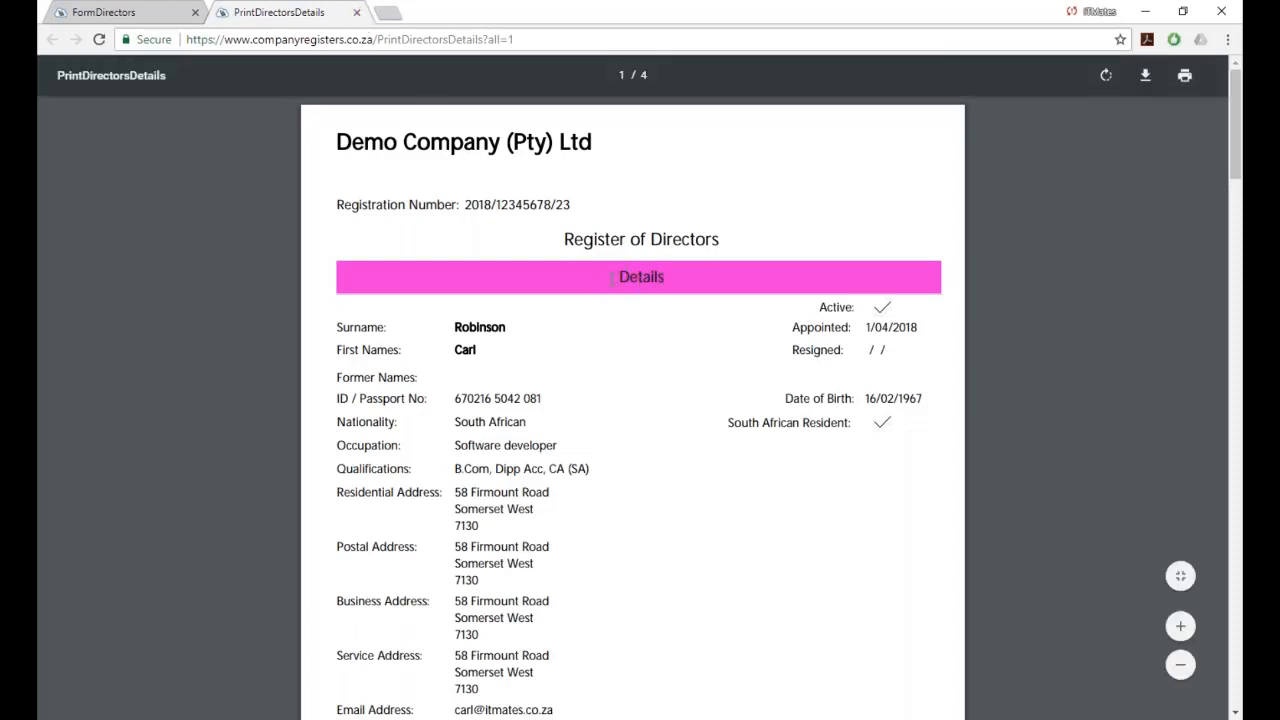
pyautogui.click(356, 12)
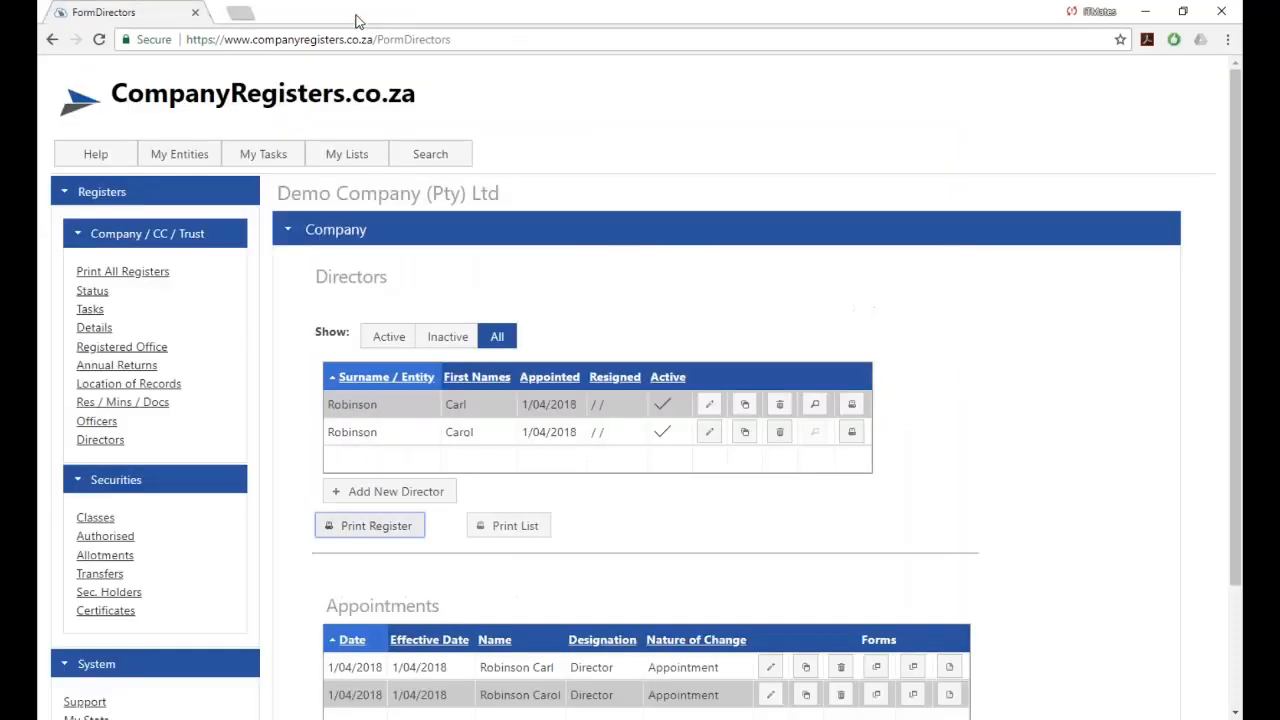
pyautogui.moveTo(180, 160)
pyautogui.click(183, 184)
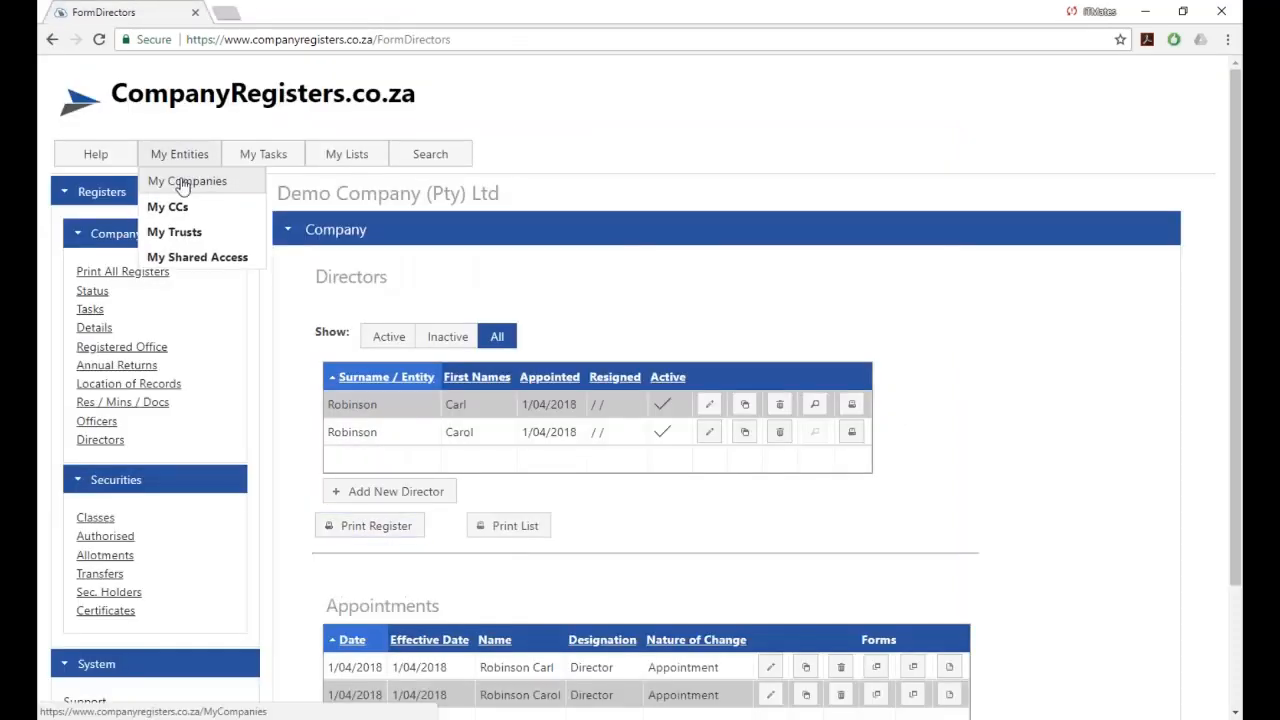
pyautogui.click(80, 236)
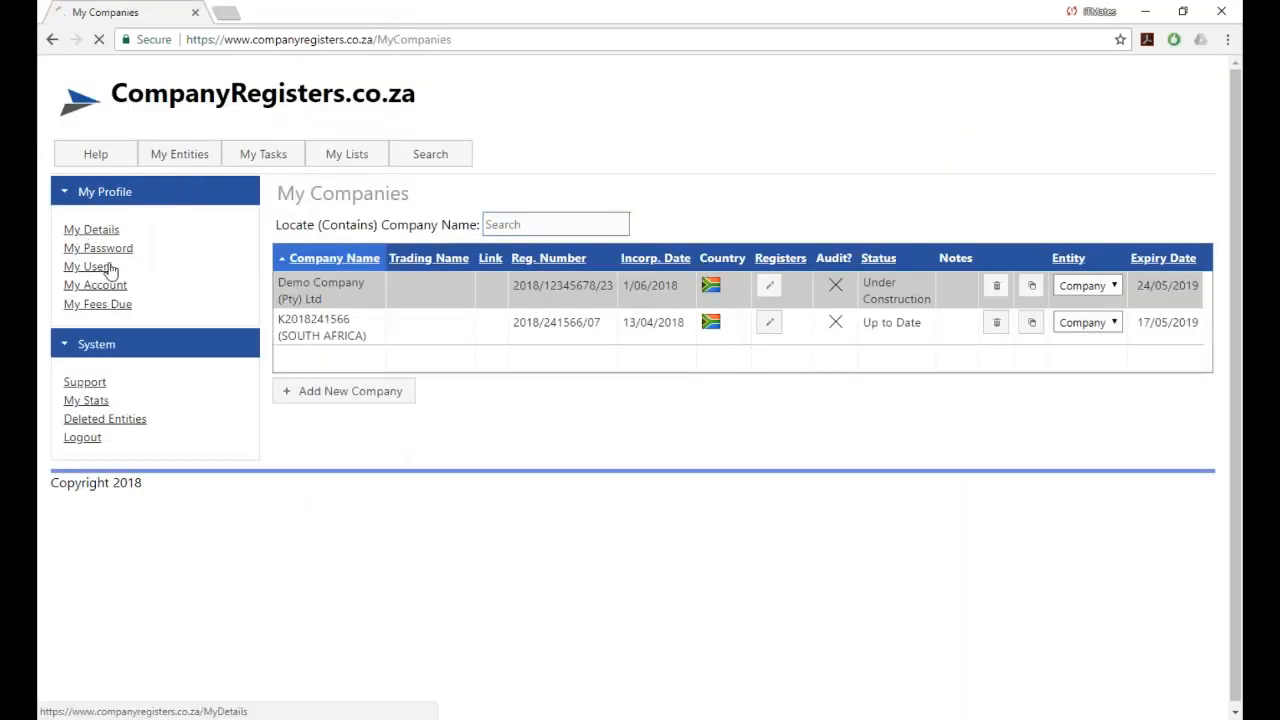
pyautogui.click(323, 643)
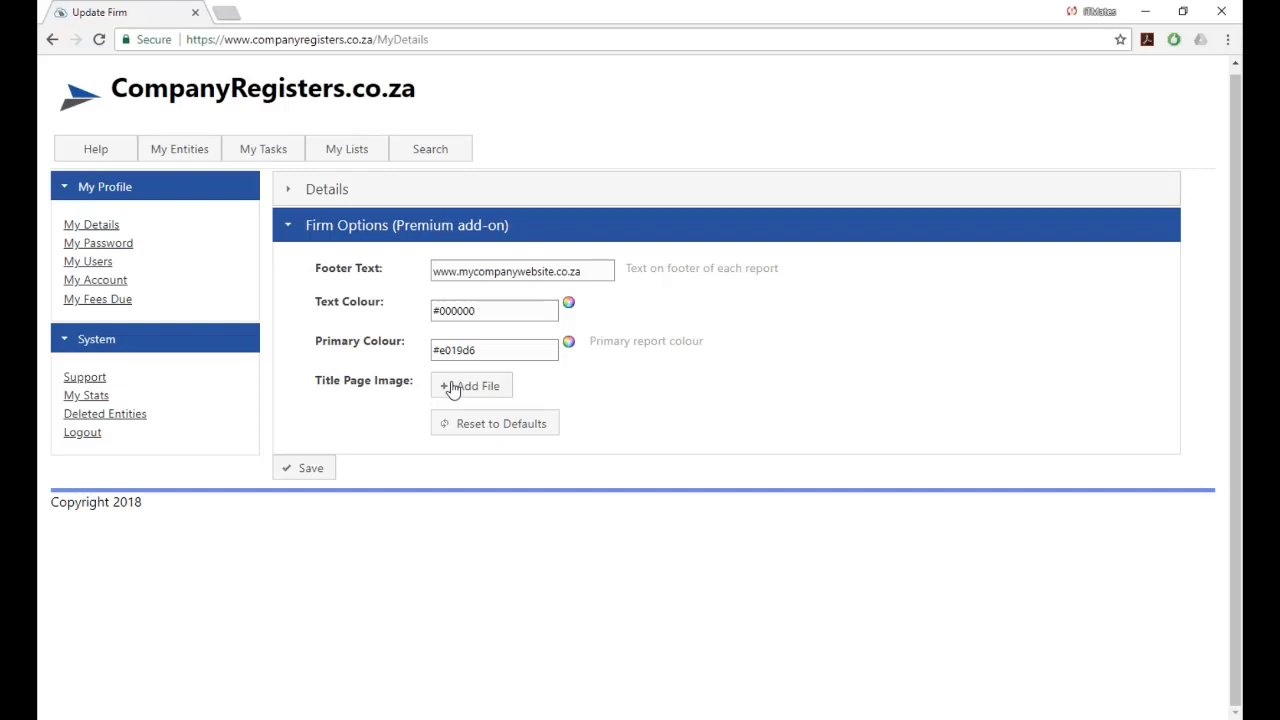
pyautogui.moveTo(180, 152)
pyautogui.moveTo(1279, 105); pyautogui.dragTo(700, 8)
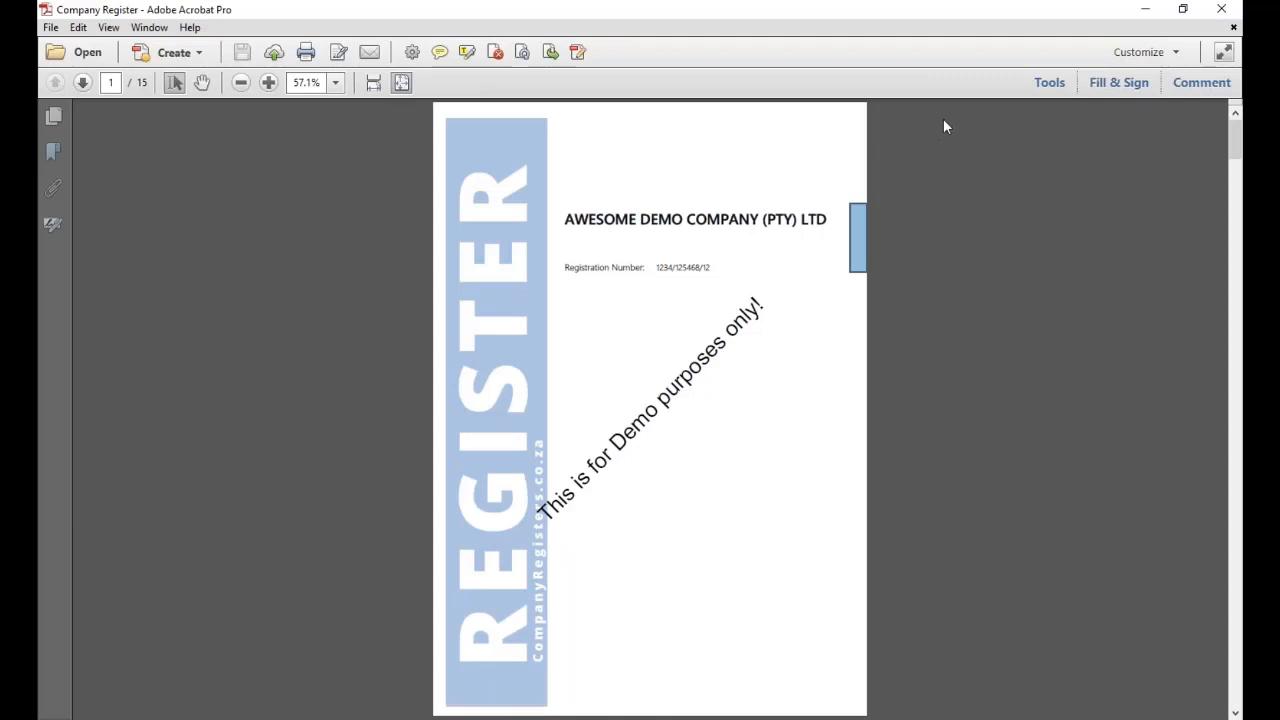
pyautogui.click(1231, 17)
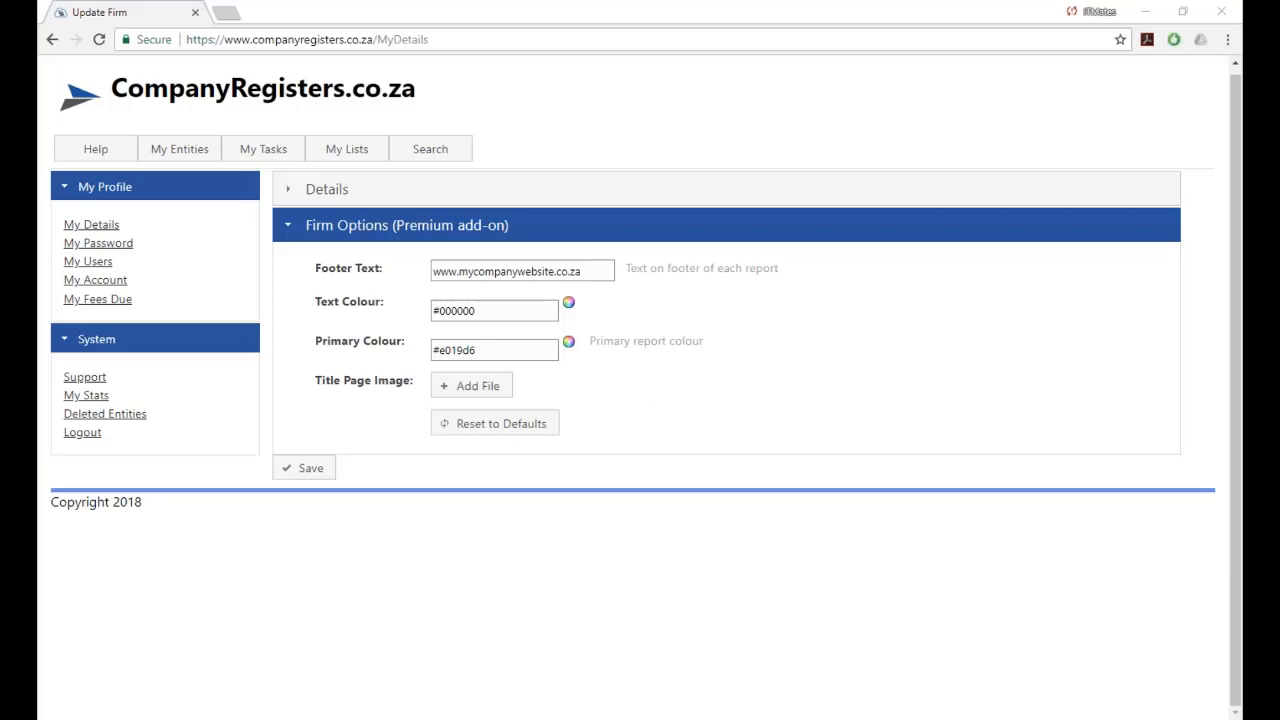
# Upload TaxShopImage.png as the firm's title page image and save the options.
pyautogui.click(471, 385)
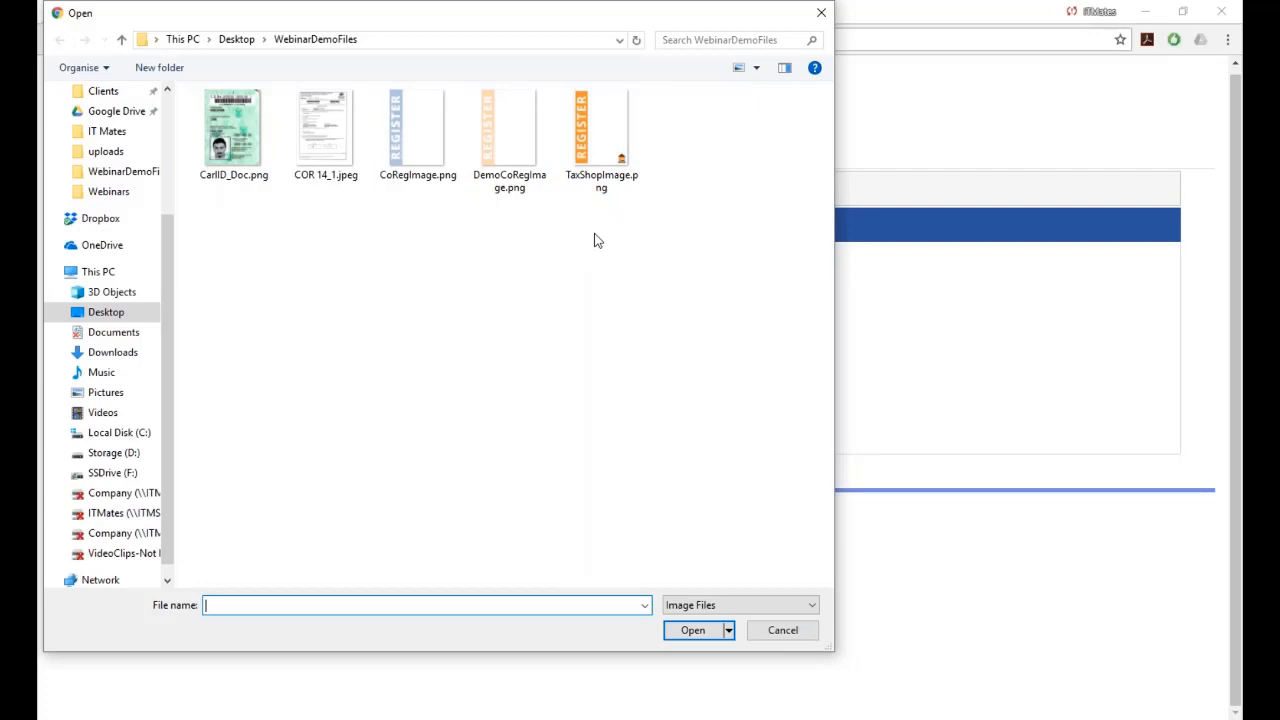
pyautogui.click(603, 143)
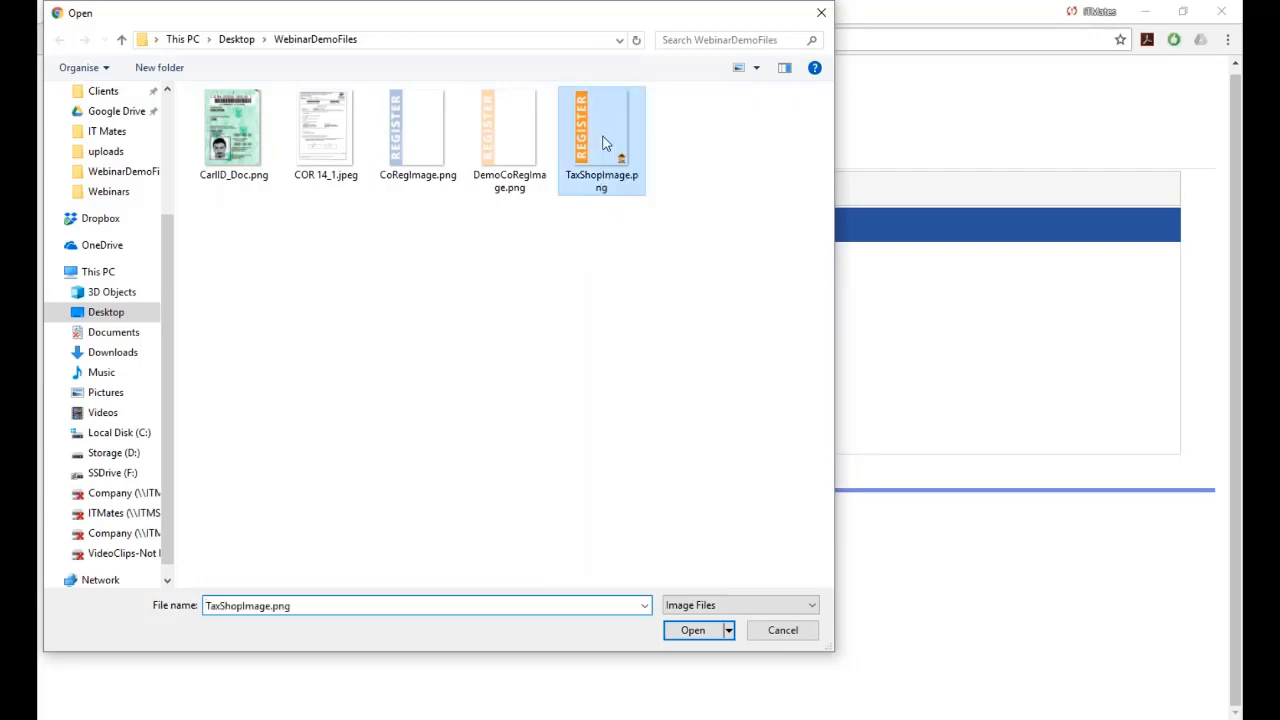
pyautogui.doubleClick(603, 143)
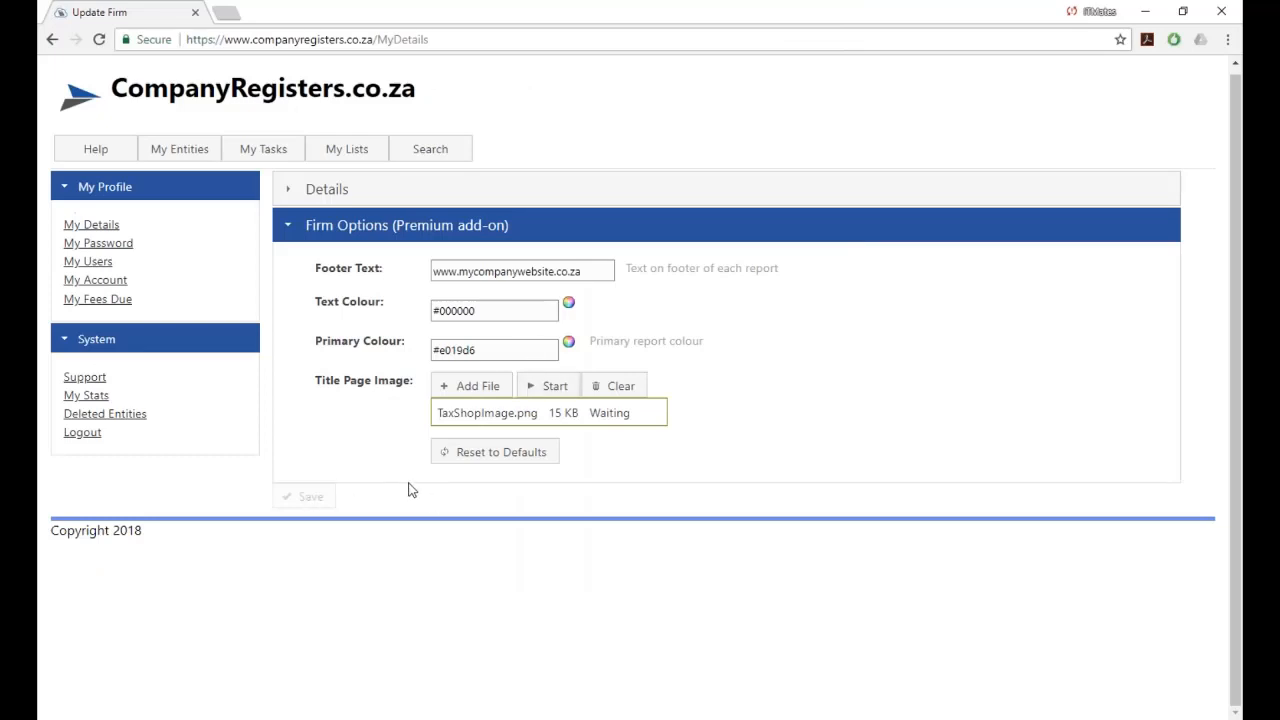
pyautogui.click(543, 389)
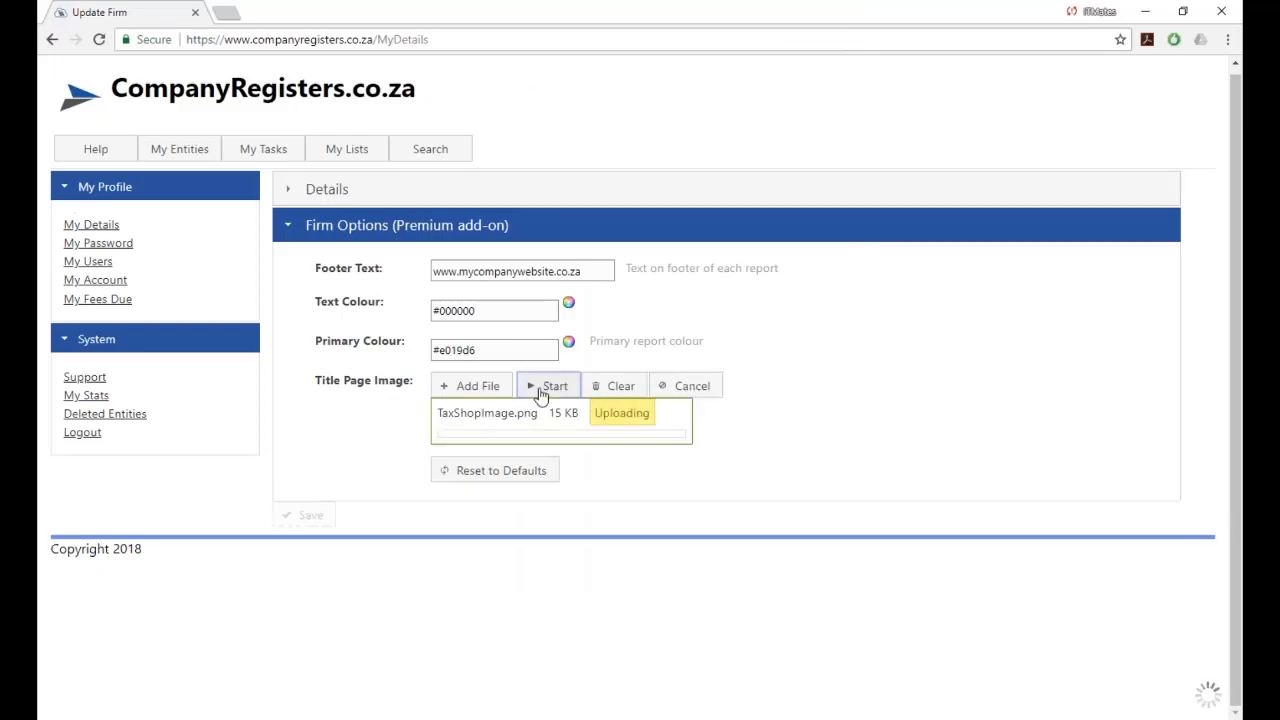
pyautogui.click(310, 472)
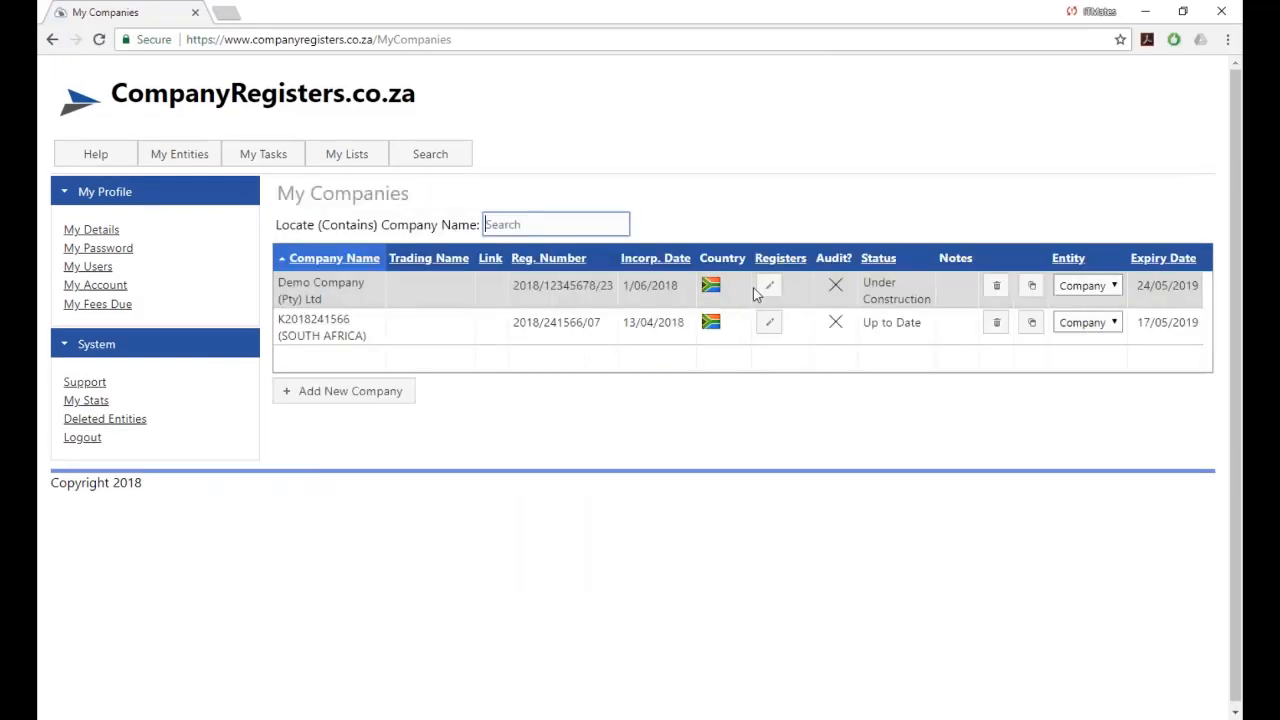
# Print all Demo Company registers and zoom out to review the Tax Shop cover image.
pyautogui.click(769, 286)
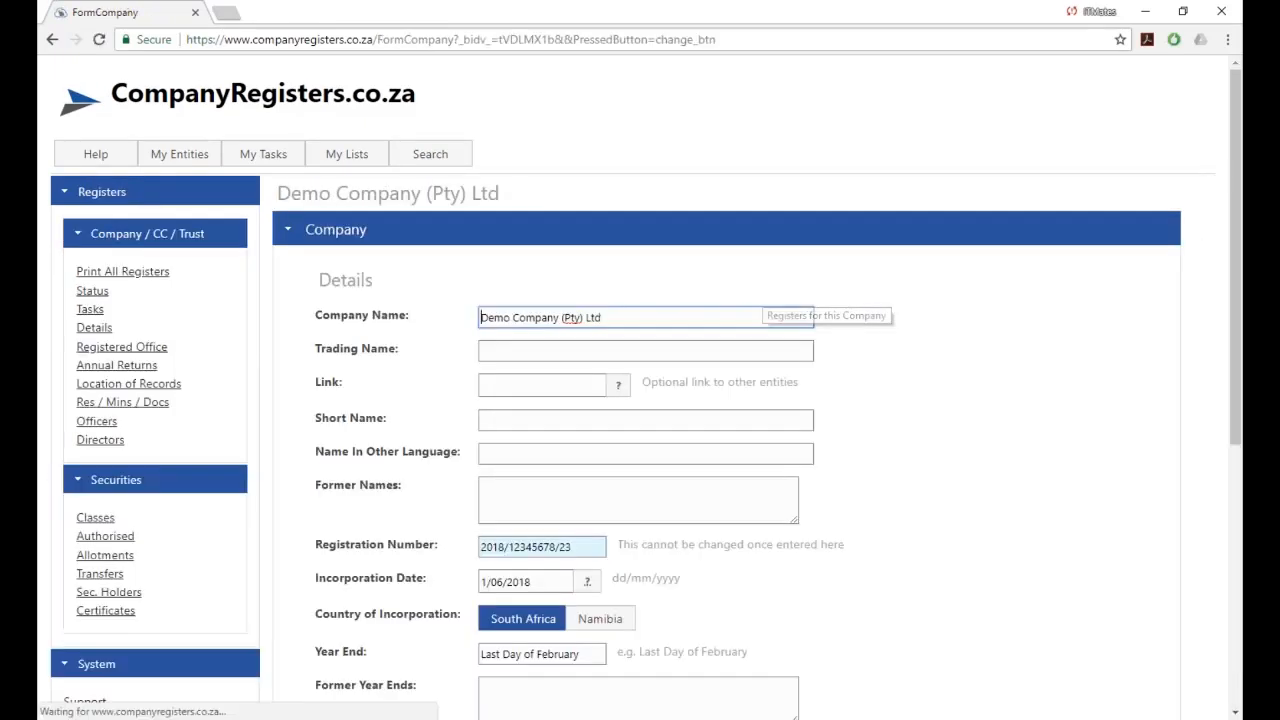
pyautogui.click(86, 274)
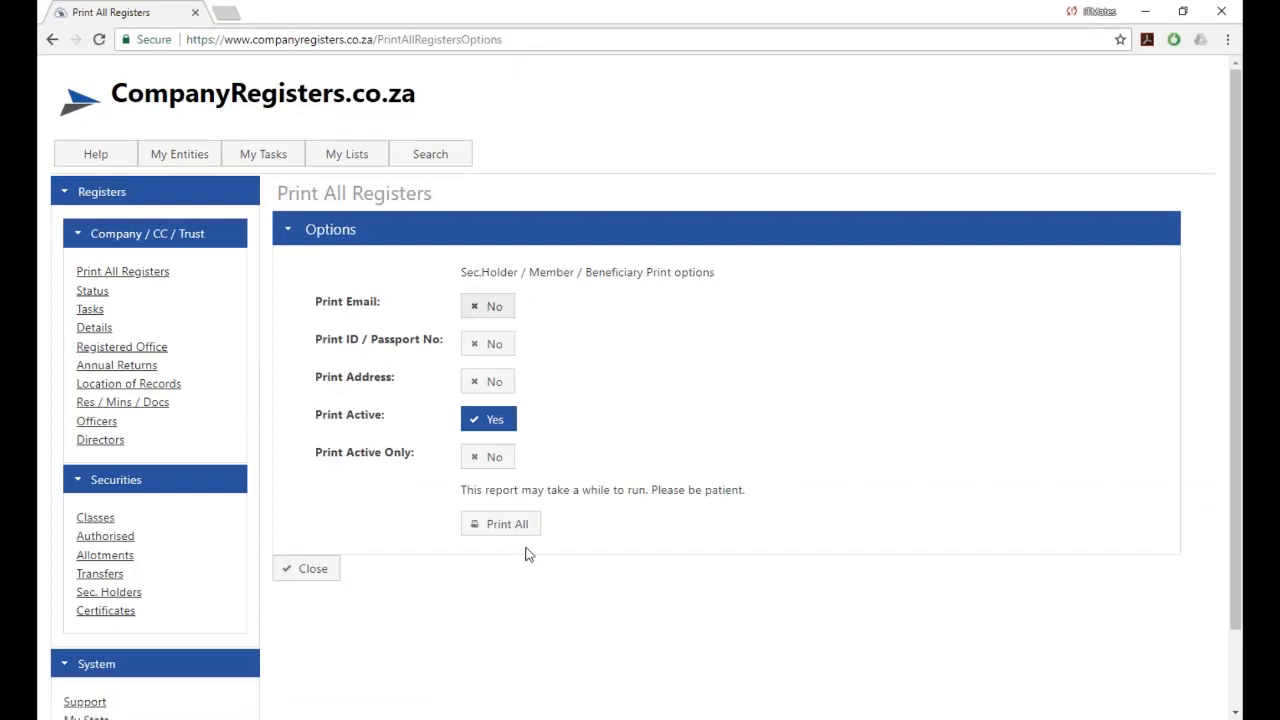
pyautogui.click(502, 527)
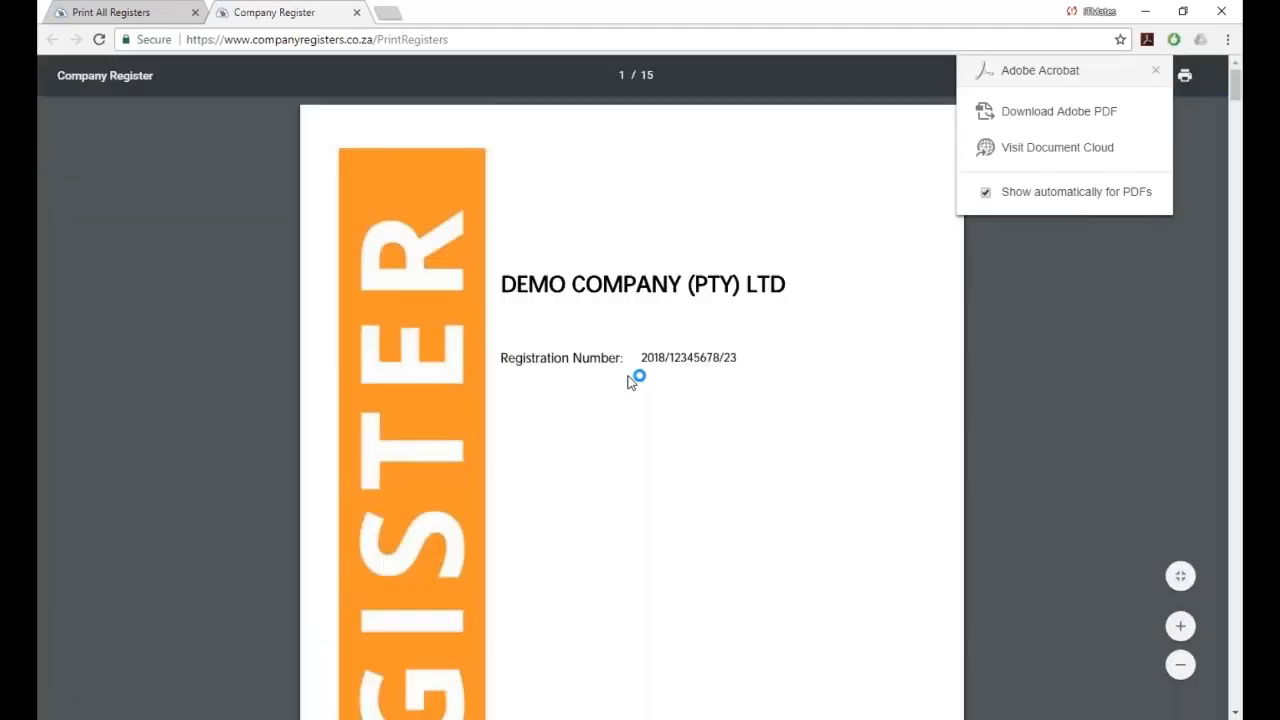
pyautogui.click(1181, 665)
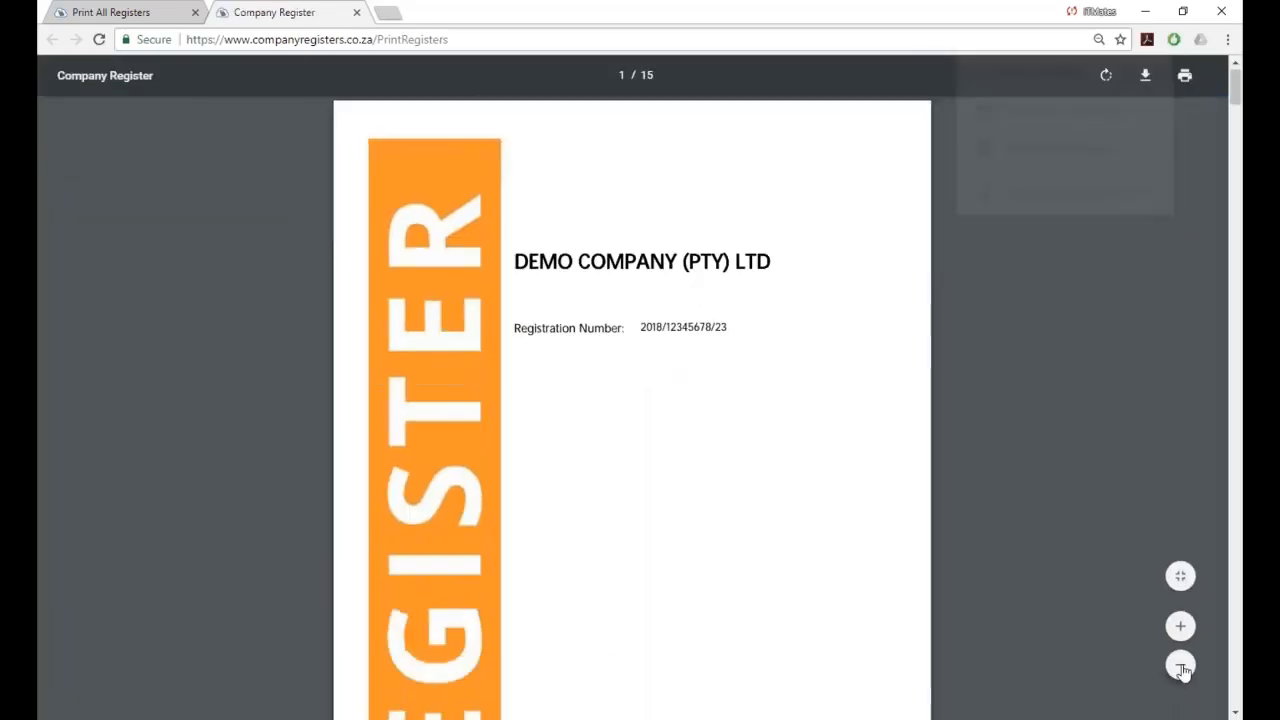
pyautogui.click(1181, 665)
pyautogui.click(1181, 665)
pyautogui.click(1181, 665)
pyautogui.click(1181, 665)
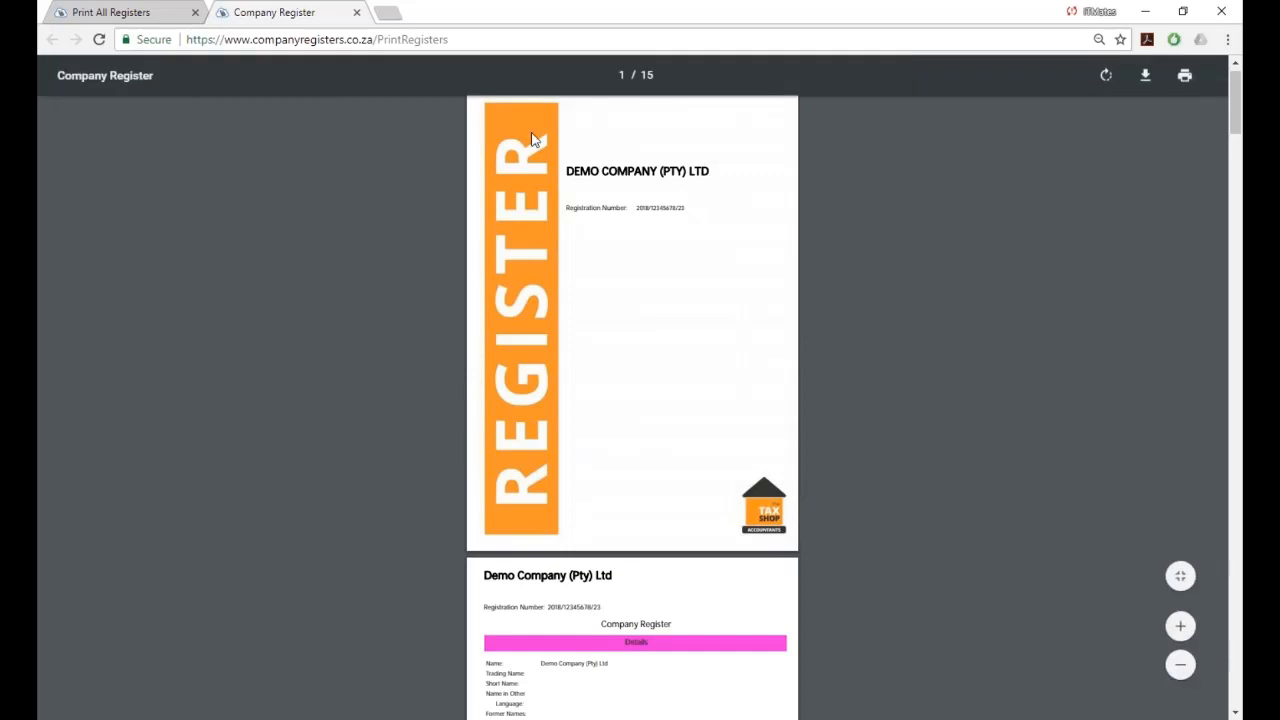
pyautogui.click(357, 13)
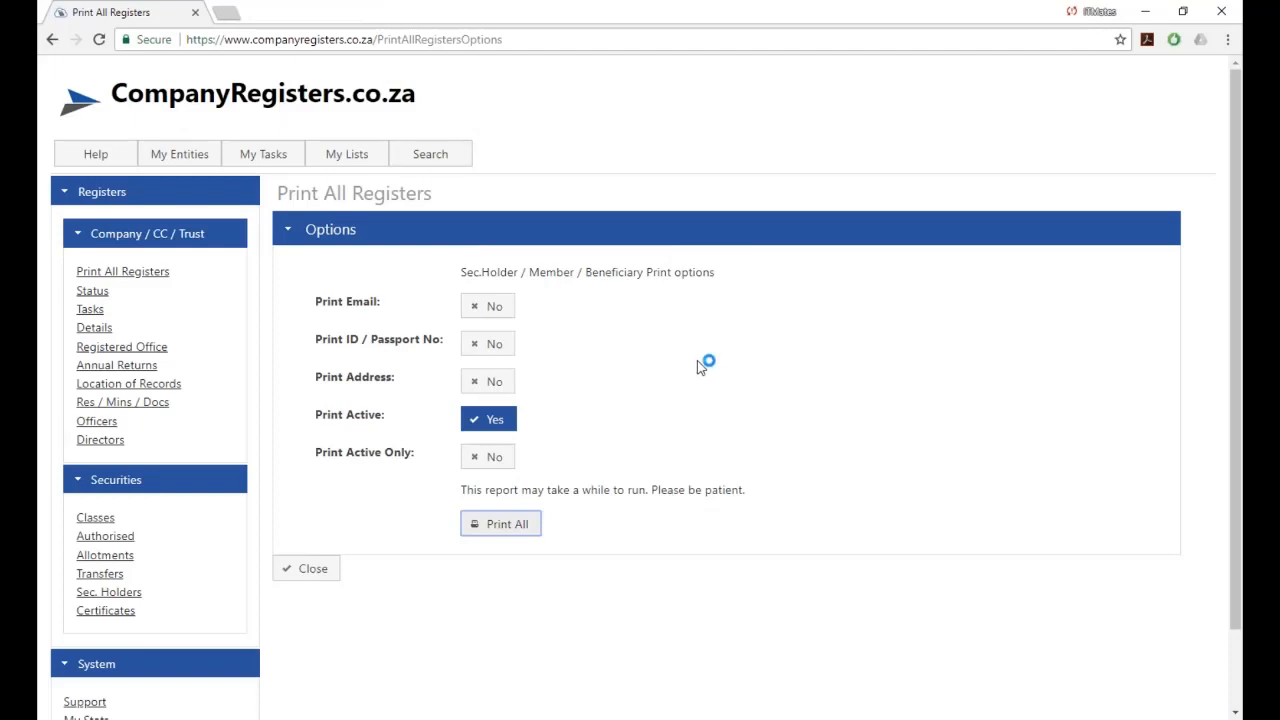
pyautogui.moveTo(198, 158)
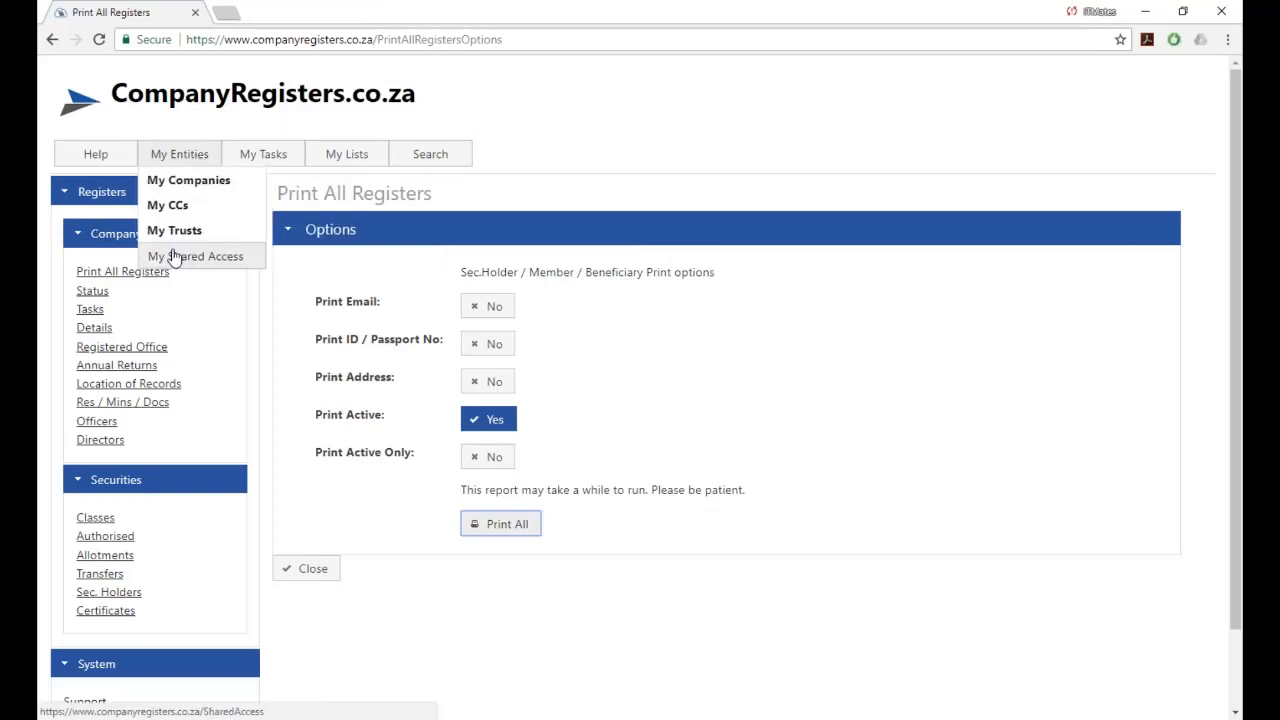
pyautogui.click(174, 186)
pyautogui.click(95, 230)
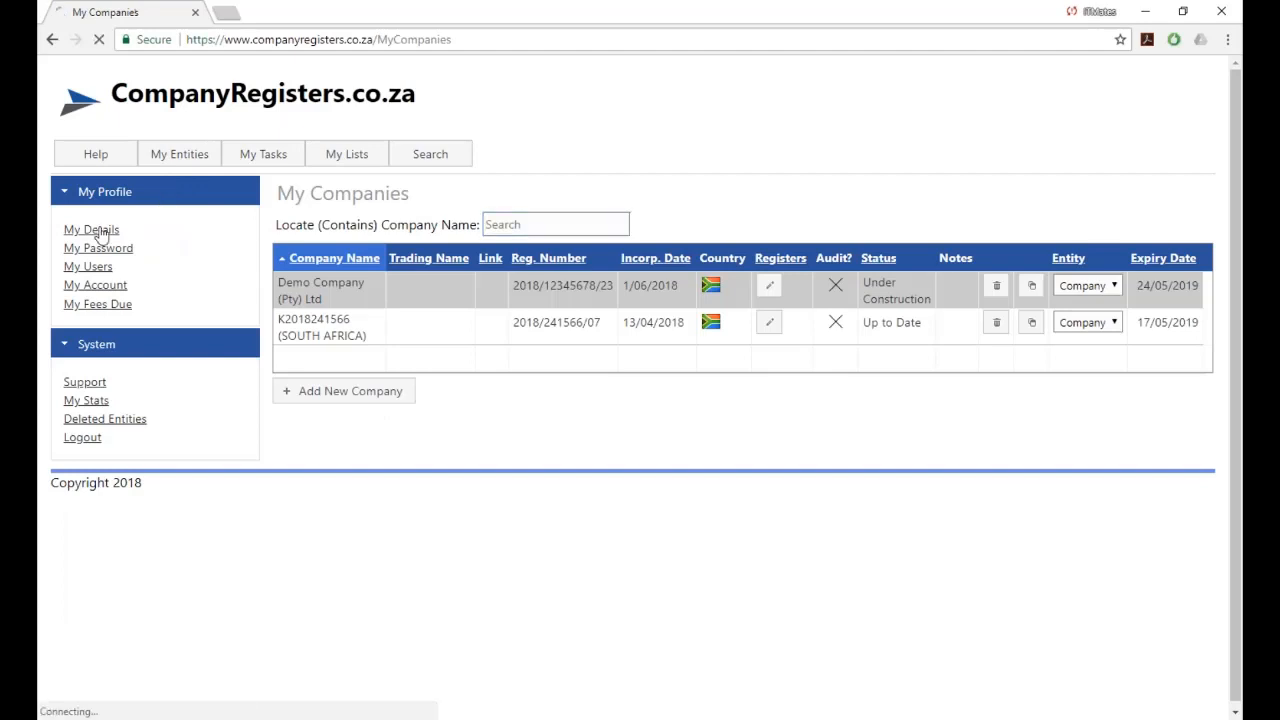
pyautogui.scroll(-2, 728, 428)
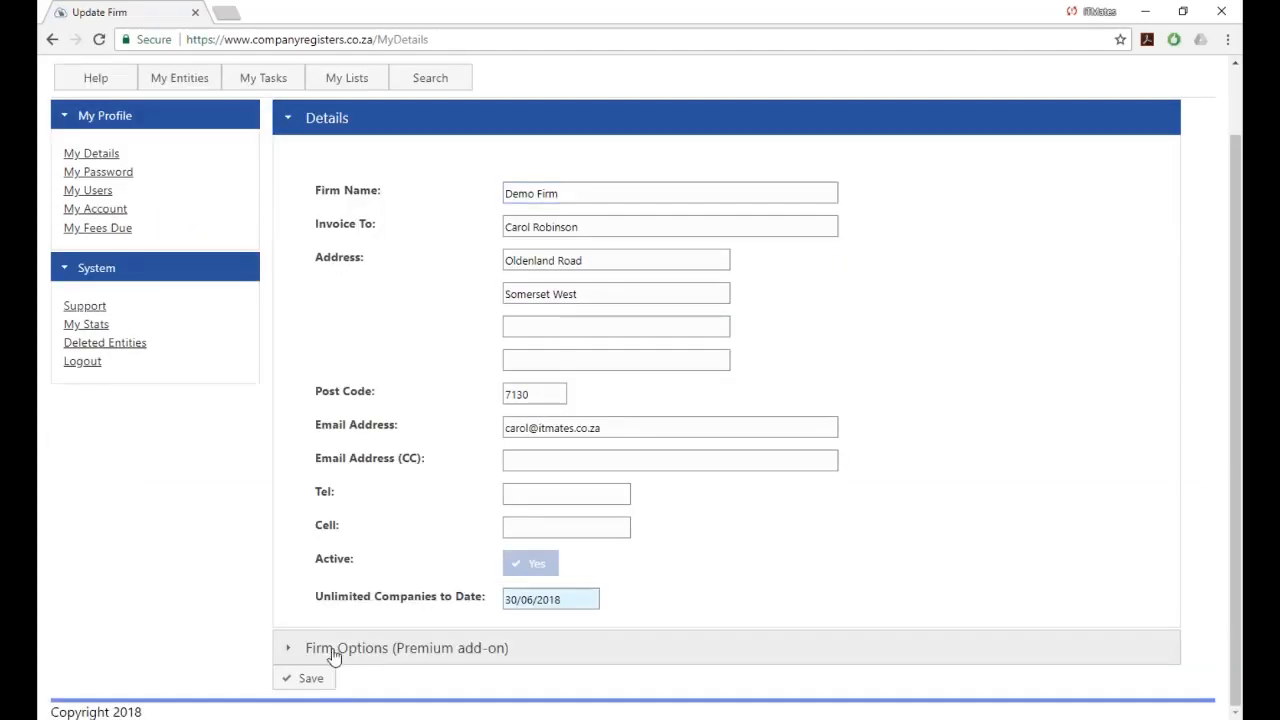
pyautogui.click(331, 654)
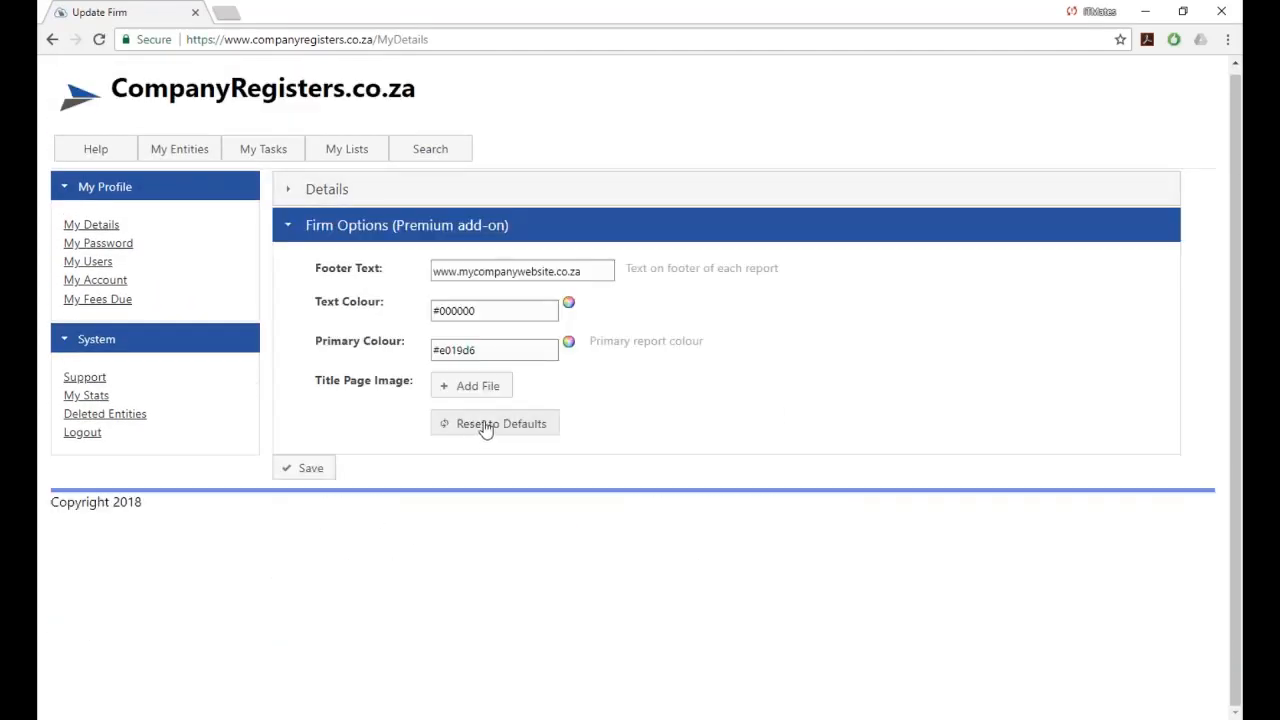
pyautogui.click(472, 428)
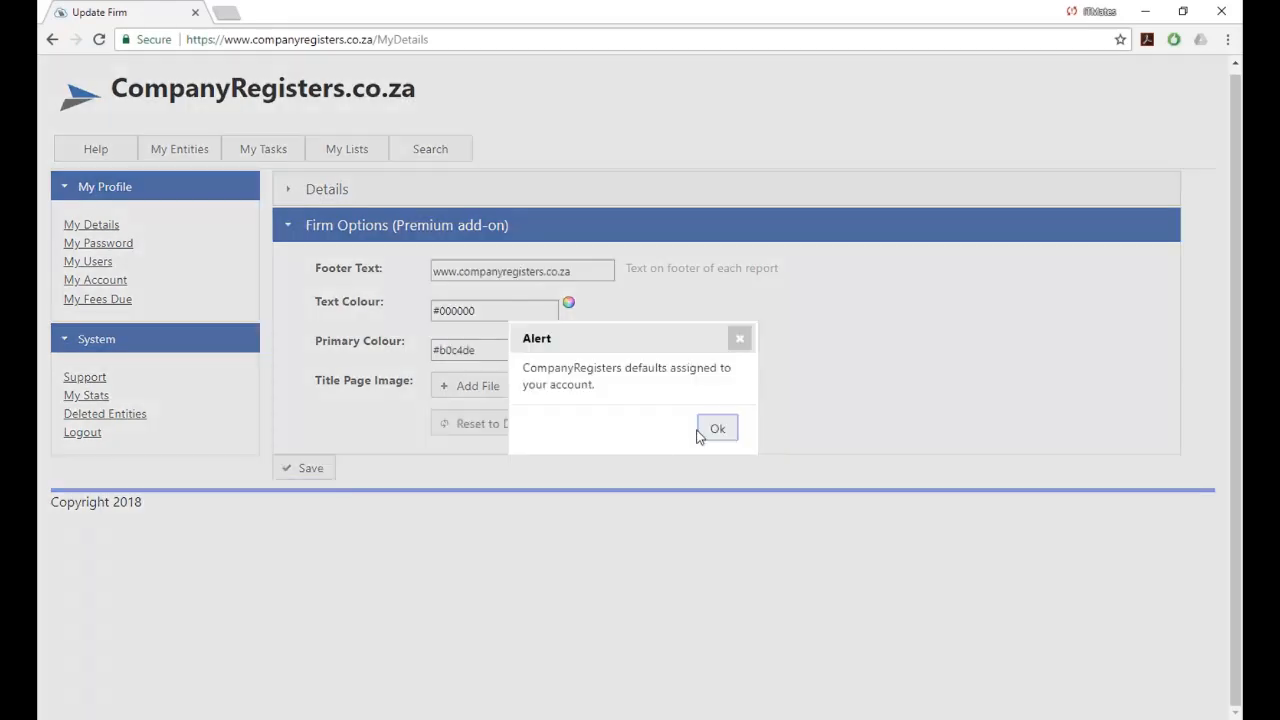
pyautogui.click(718, 431)
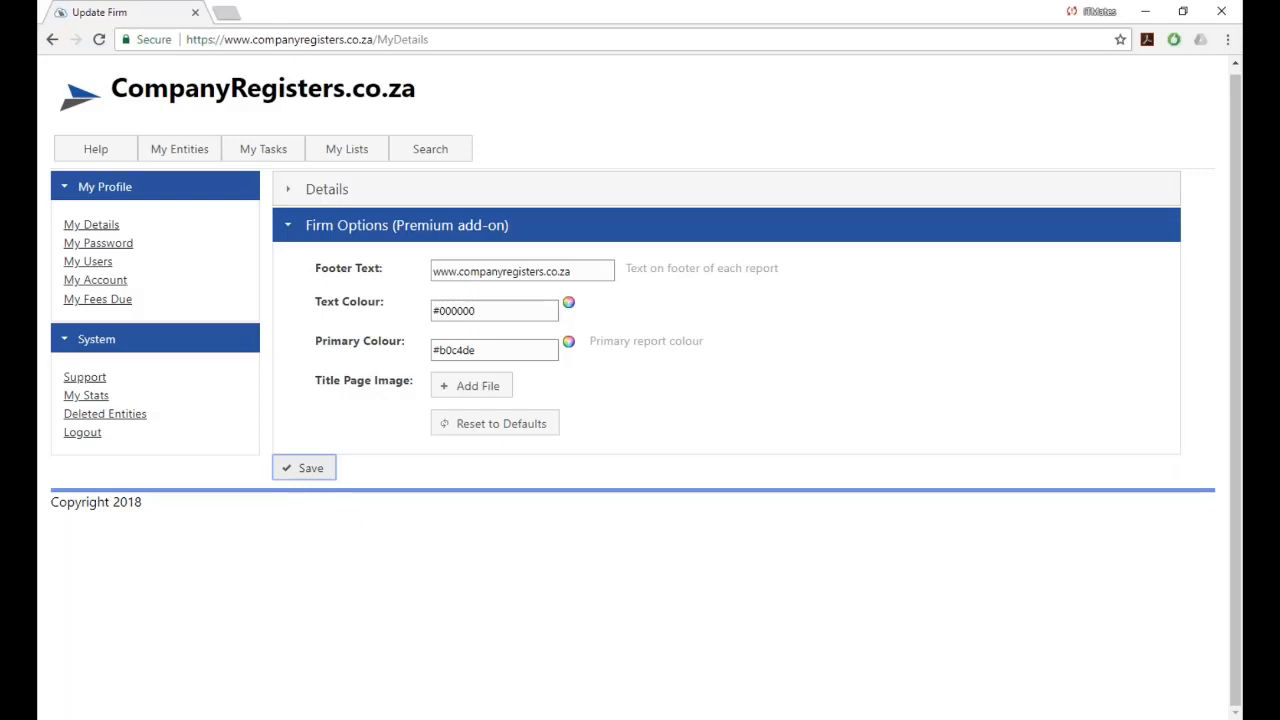
pyautogui.click(304, 467)
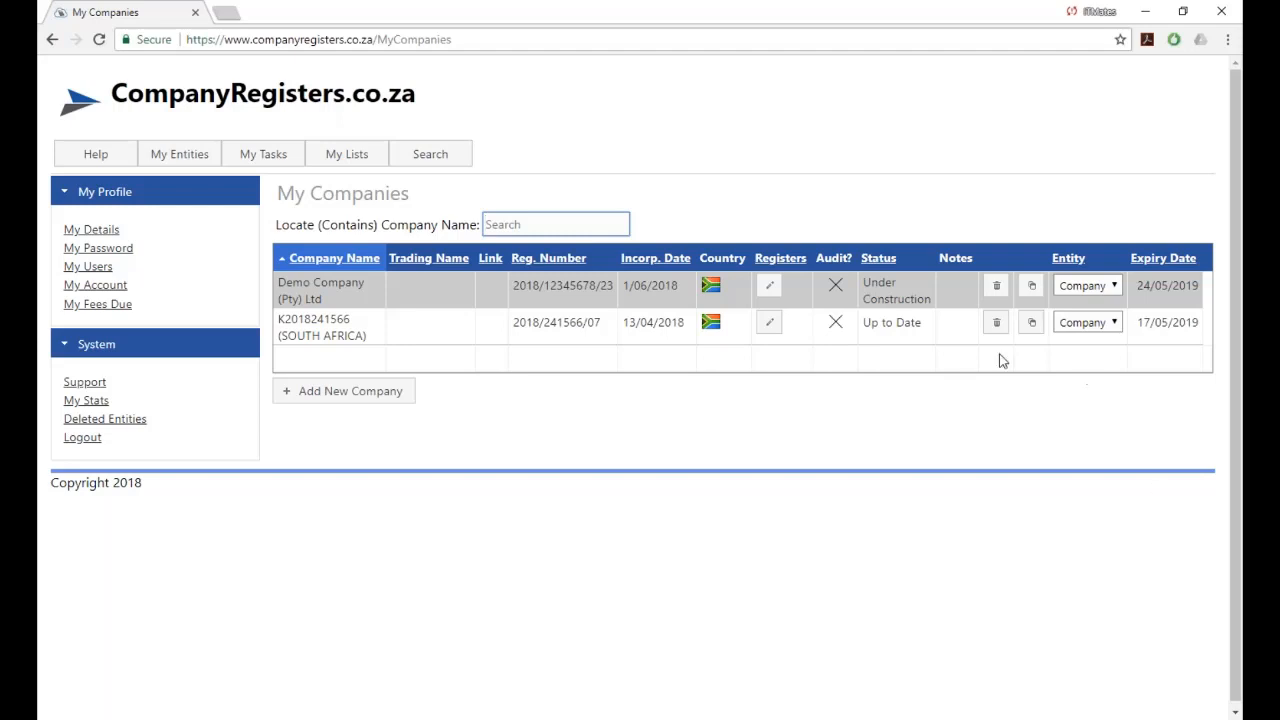
# Open Demo Company's form and expand Share Access to see its empty Shared With list.
pyautogui.click(769, 285)
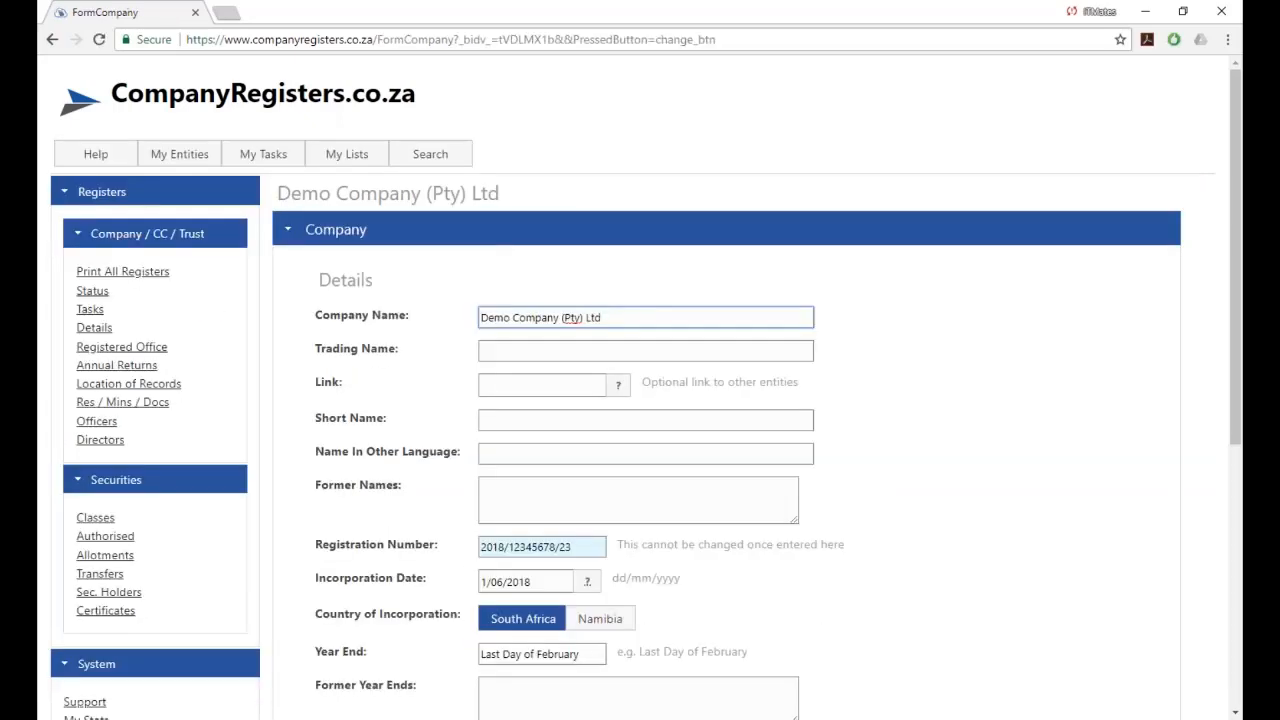
pyautogui.scroll(-4, 640, 400)
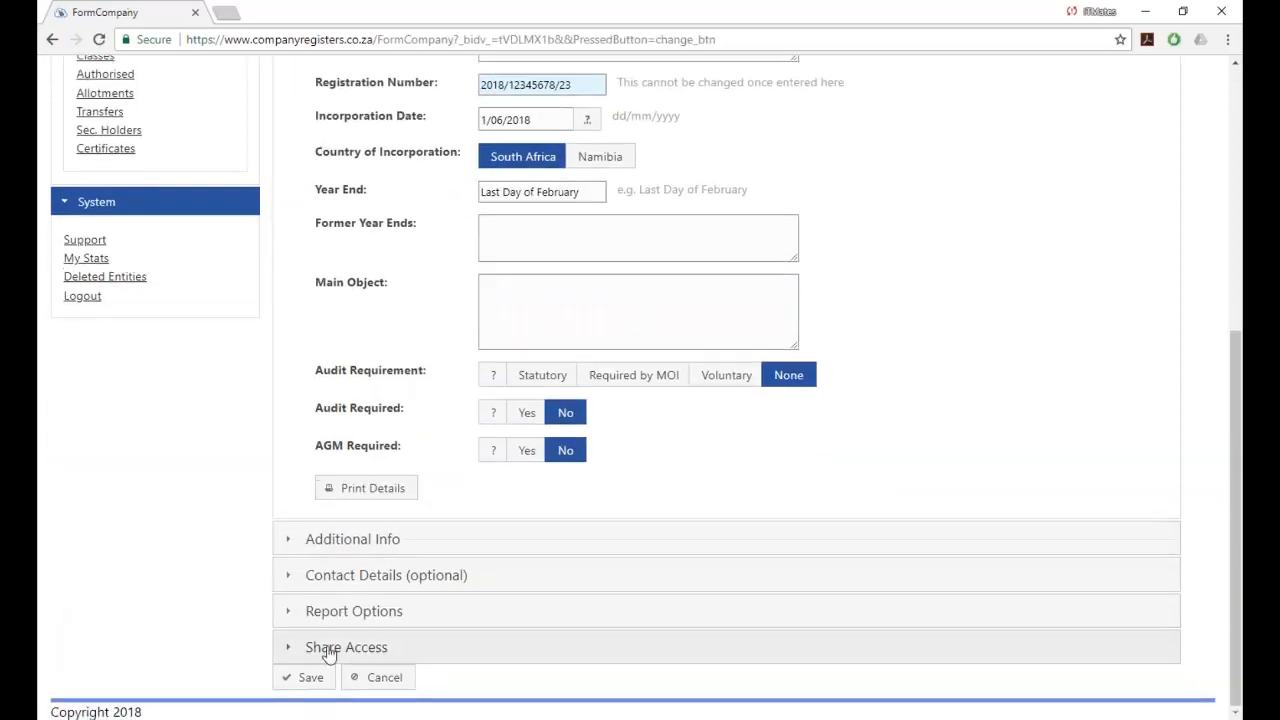
pyautogui.click(330, 651)
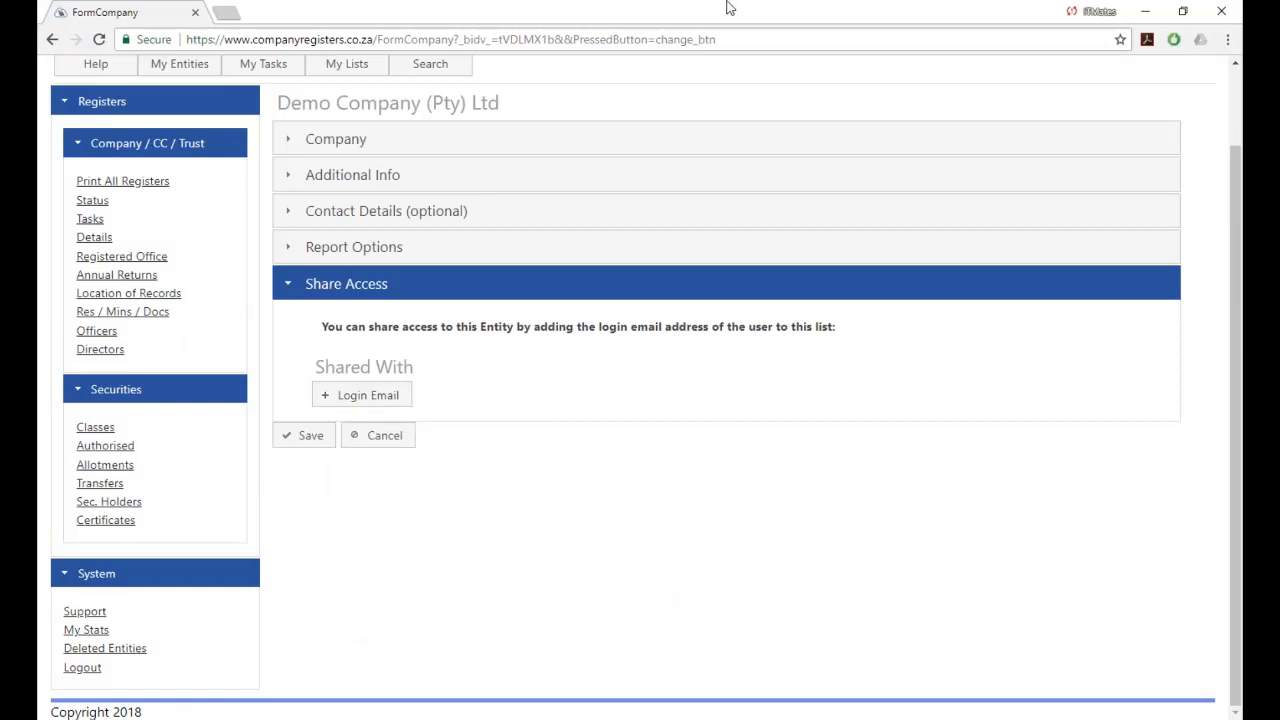
pyautogui.scroll(1, 579, 441)
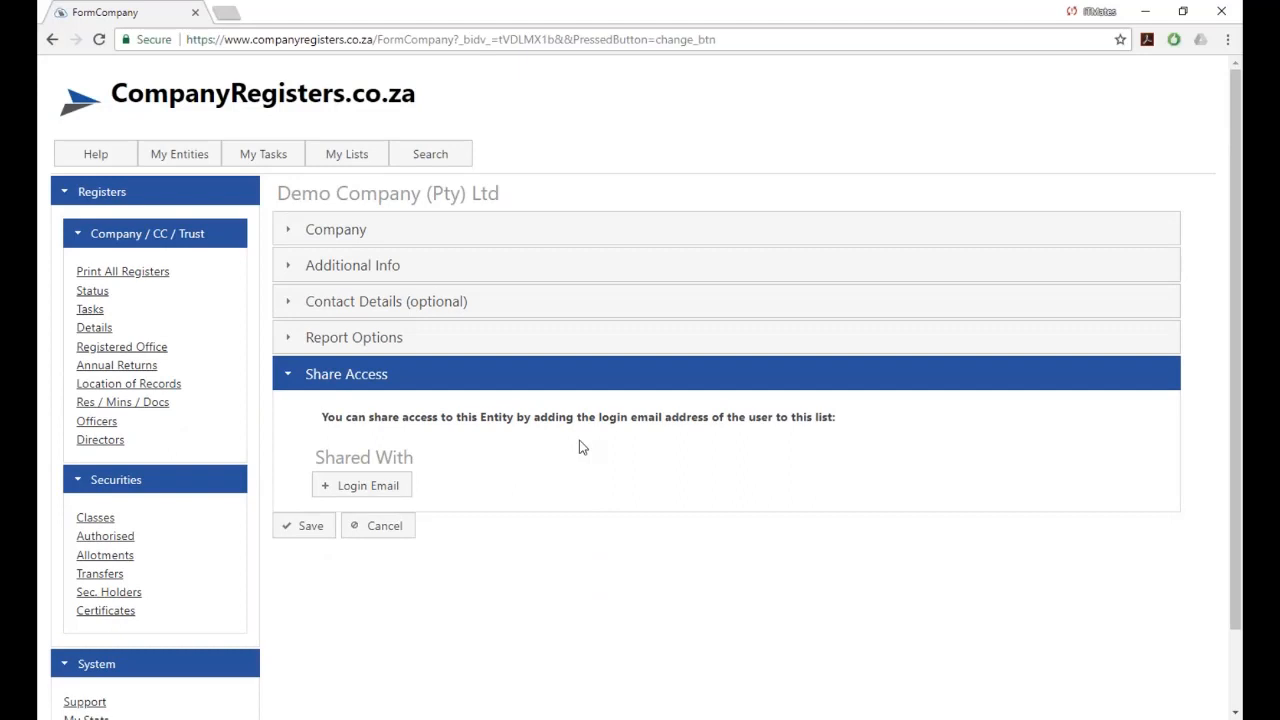